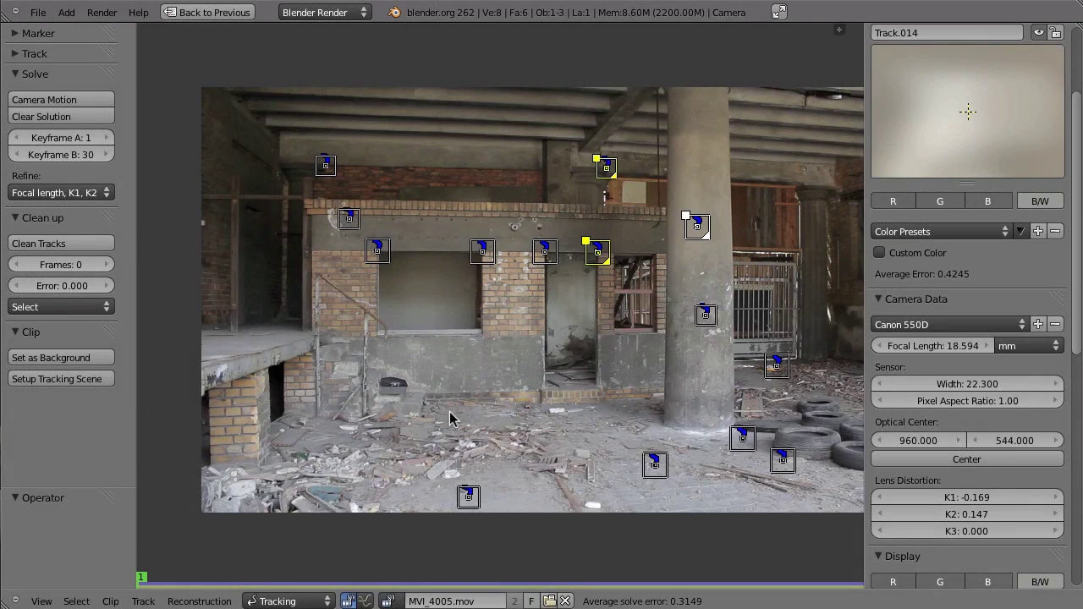
Step: Restore the multi-editor layout, split the clip editor into two stacked areas, and turn the upper one into a 3D View
key("ctrl+Up")
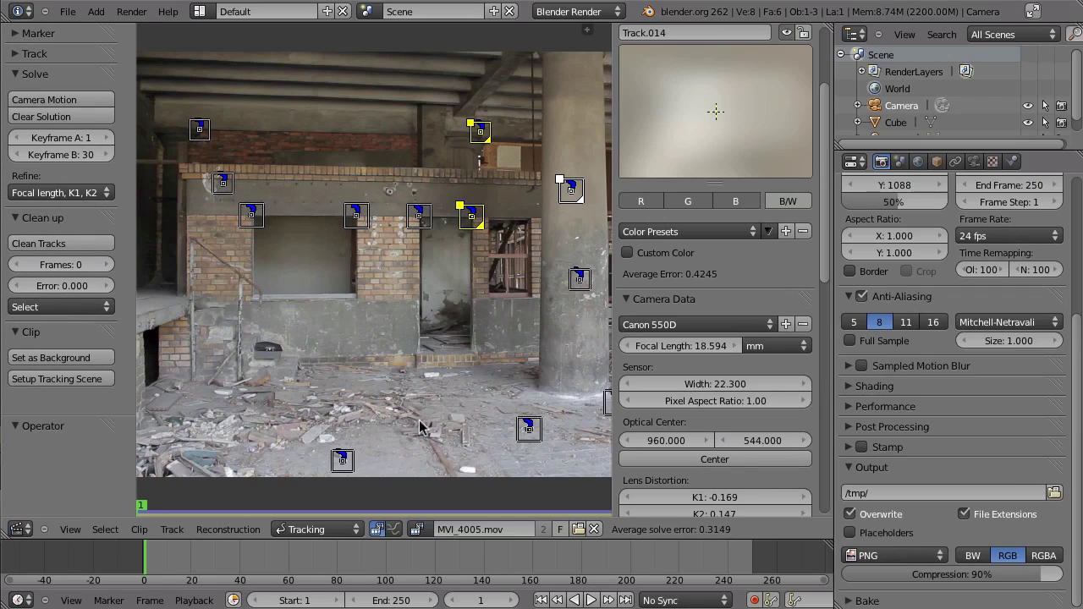
left_click_drag(833, 25, 757, 286)
left_click(21, 282)
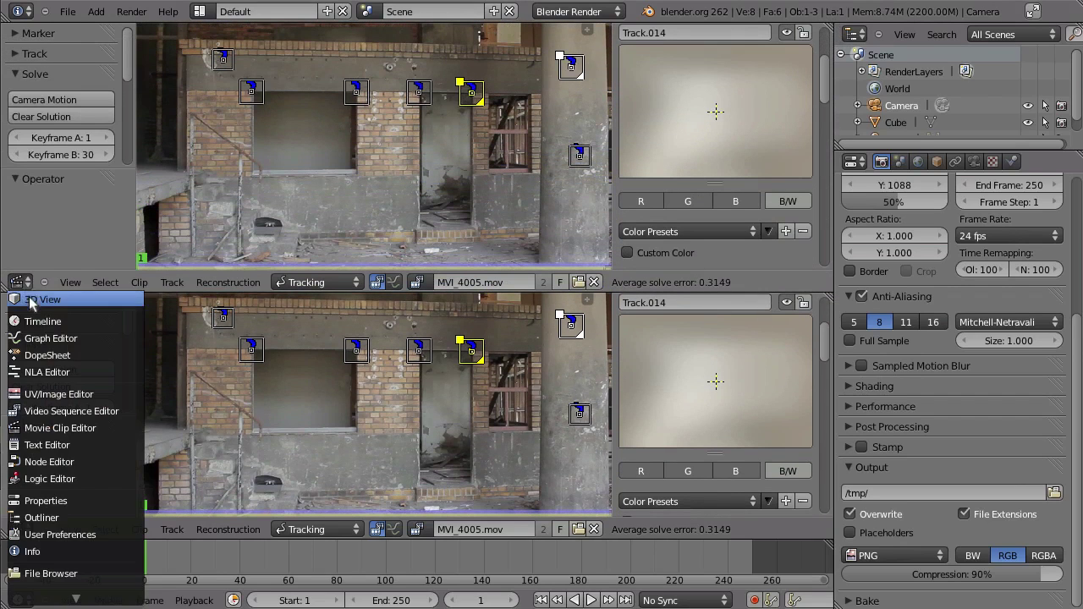
left_click(34, 302)
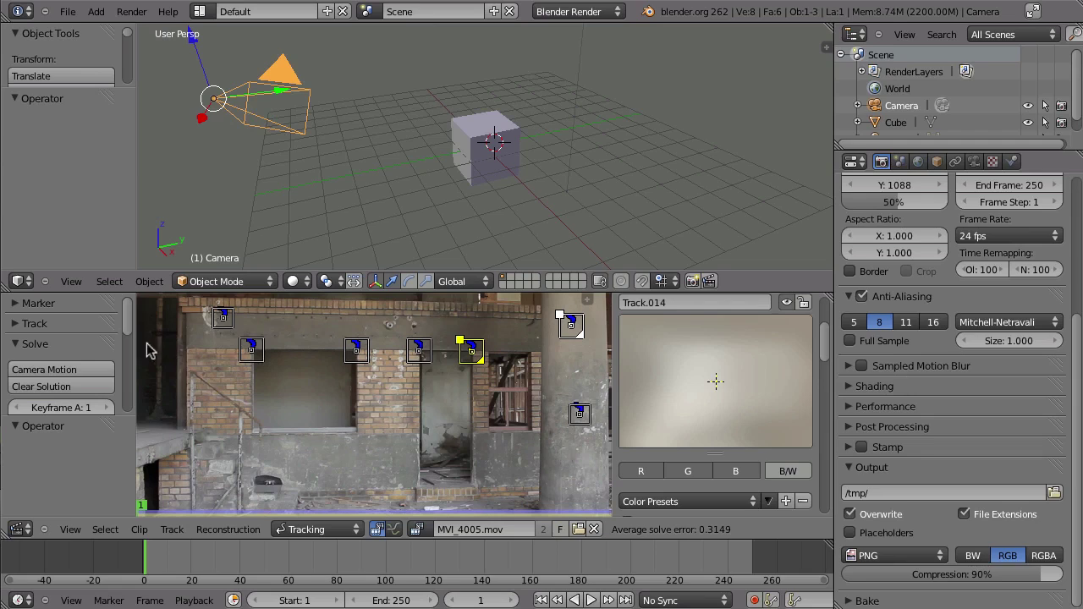
Step: Set up the tracking scene from the movie clip and display the camera's object constraints
scroll(145, 258, "down", 10)
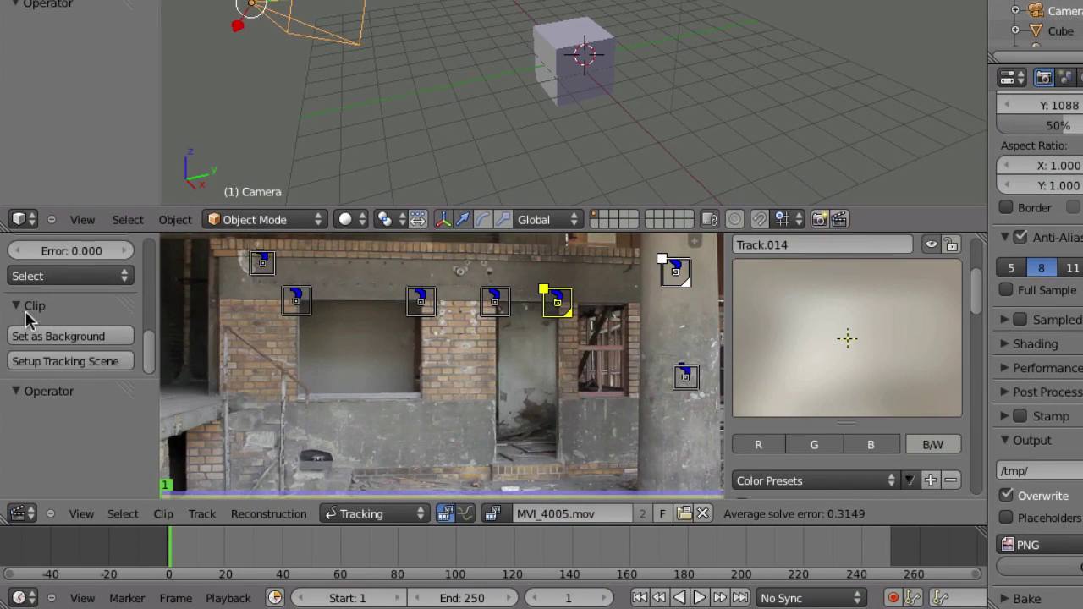
left_click(45, 367)
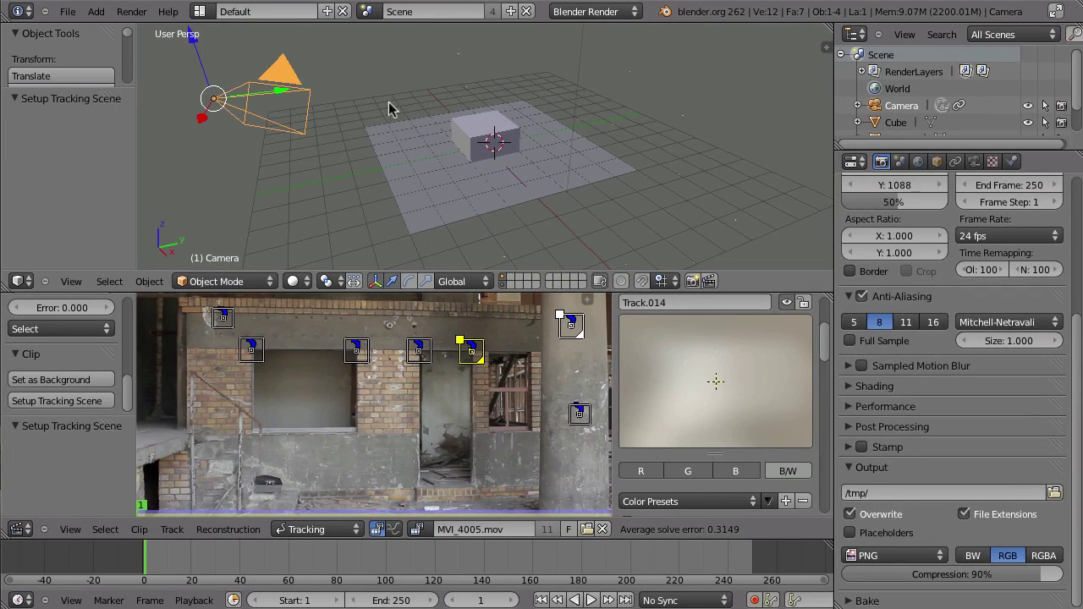
left_click(955, 160)
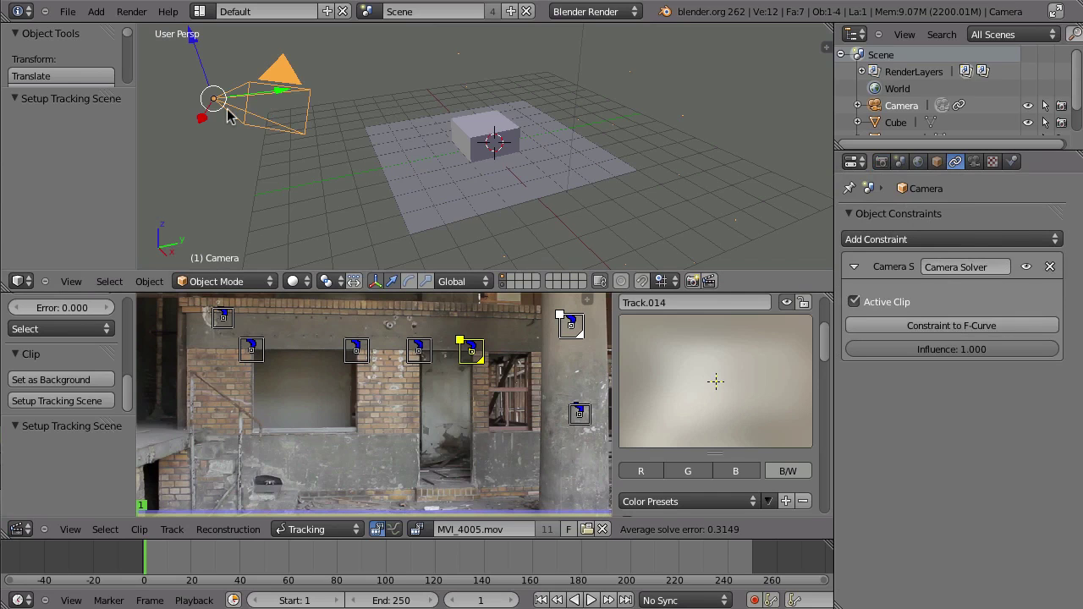
Step: Look through the scene camera and hide the ground plane by displaying only the first layer
key("KP_0")
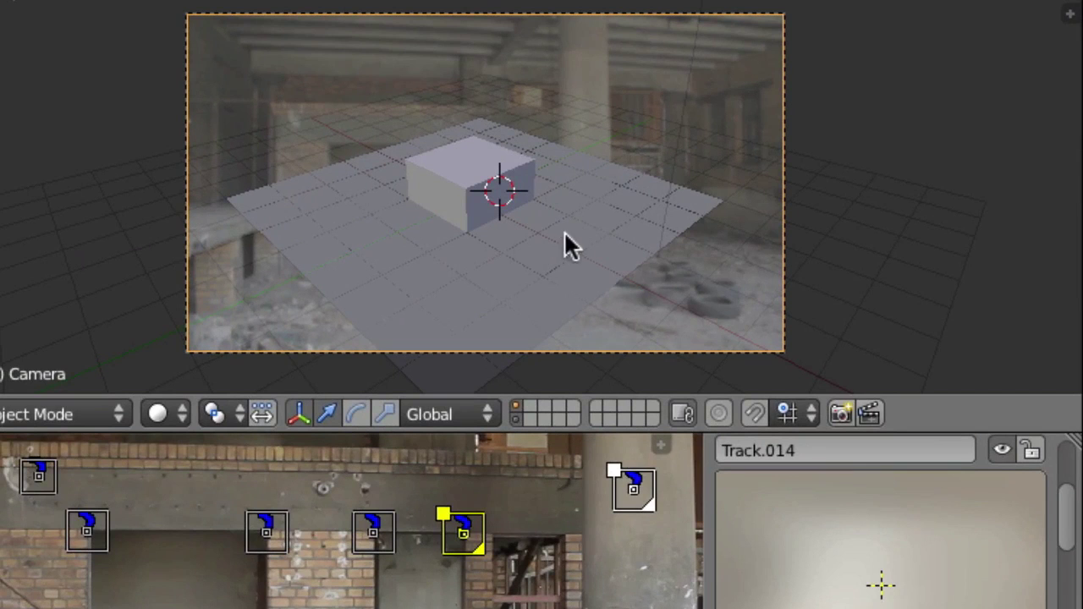
right_click(618, 203)
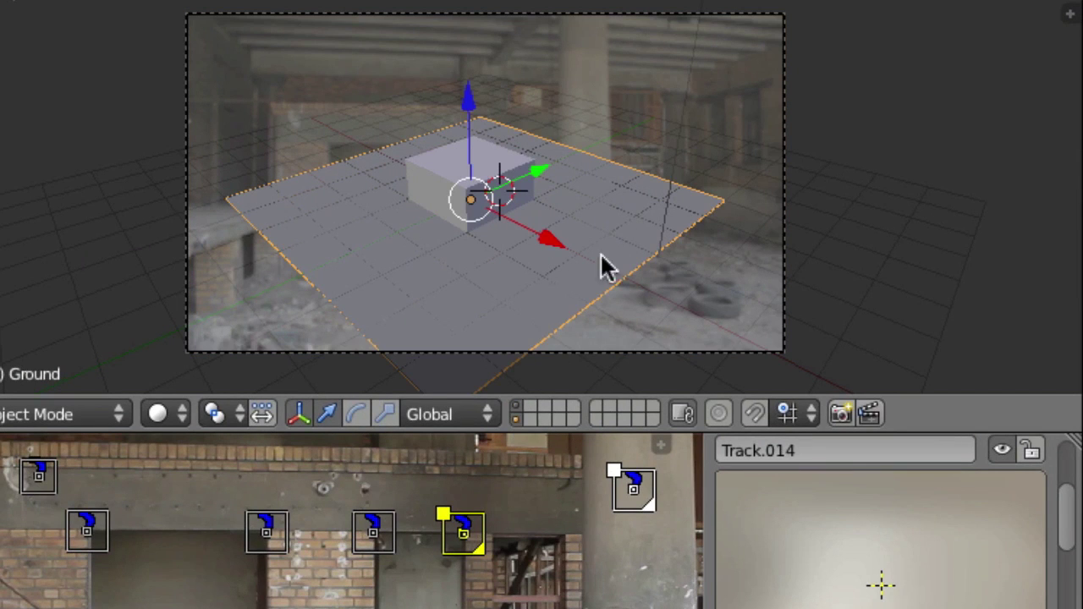
left_click(514, 407)
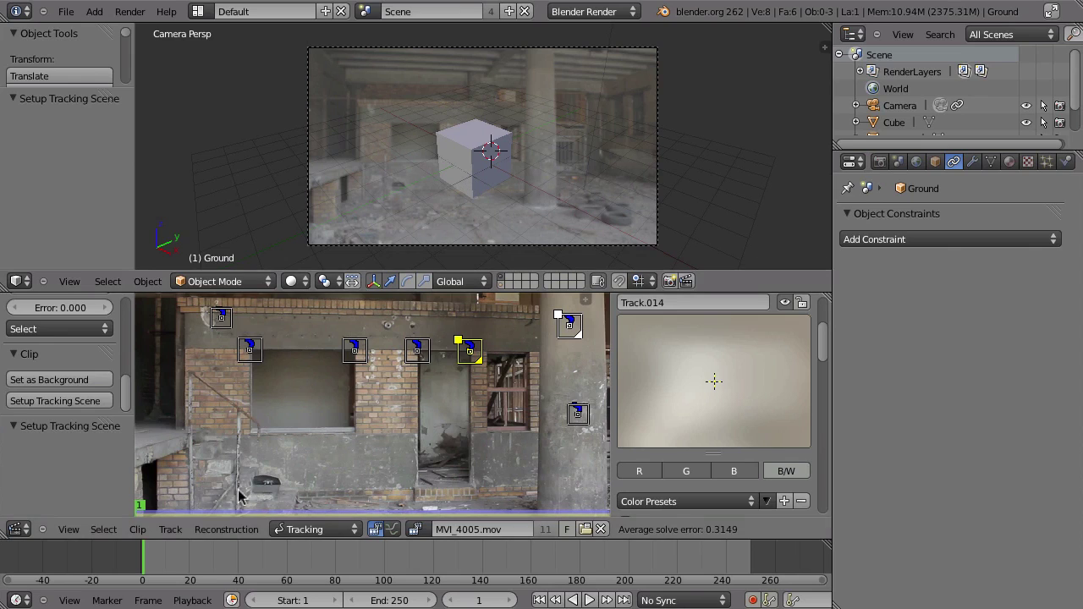
Step: Switch the clip editor to Reconstruction mode and enlarge its area by shrinking the timeline
left_click(307, 529)
left_click(337, 495)
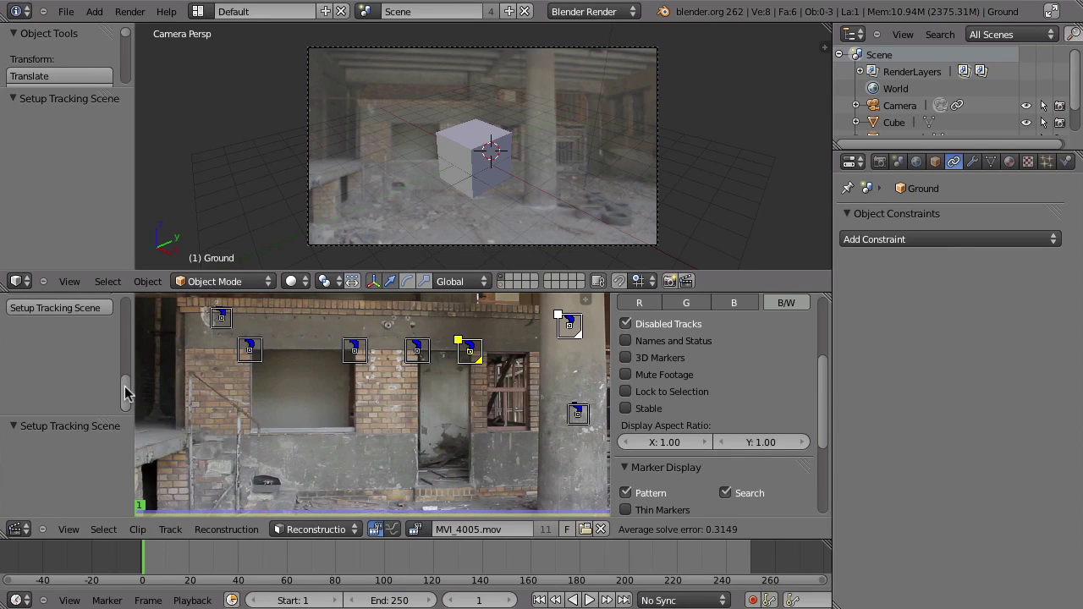
middle_click_drag(90, 414, 93, 442)
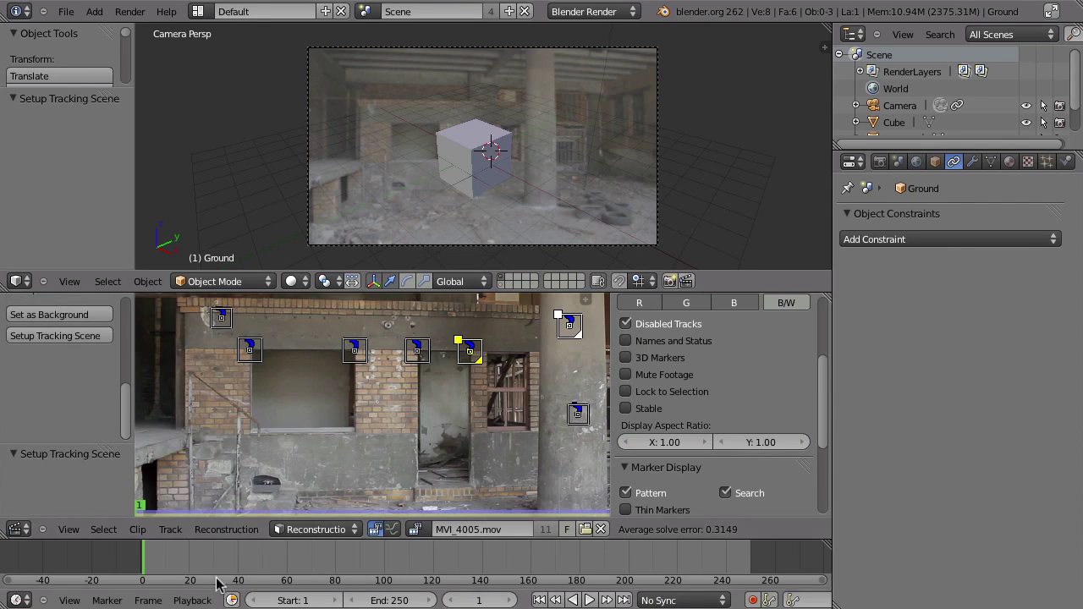
left_click_drag(212, 538, 218, 569)
scroll(124, 443, "up", 5)
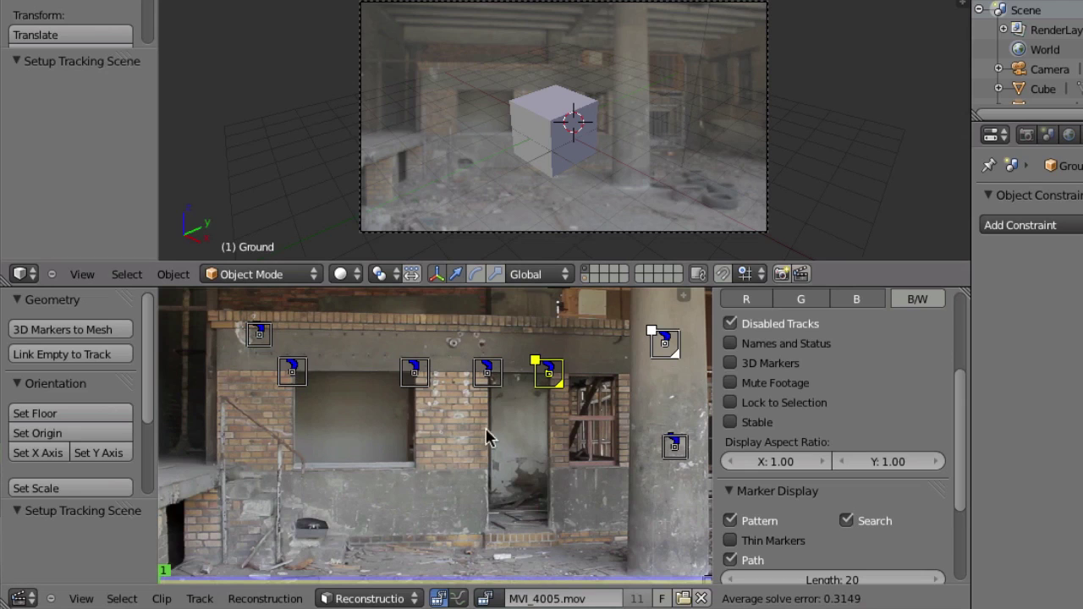
Step: Define the floor from three ground markers: the front-left one, the one by the tires and the one behind the column
mouse_move(541, 502)
middle_mouse_down()
mouse_move(440, 411)
mouse_move(513, 442)
mouse_move(491, 411)
middle_mouse_up()
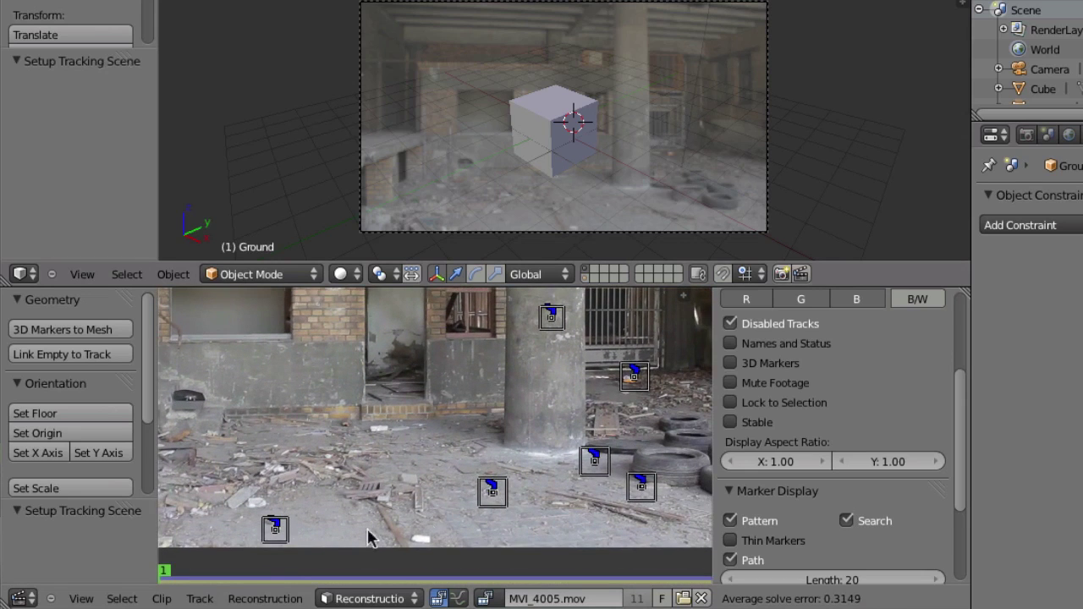
left_click(275, 531)
left_click(643, 488, "shift")
left_click(636, 378, "shift")
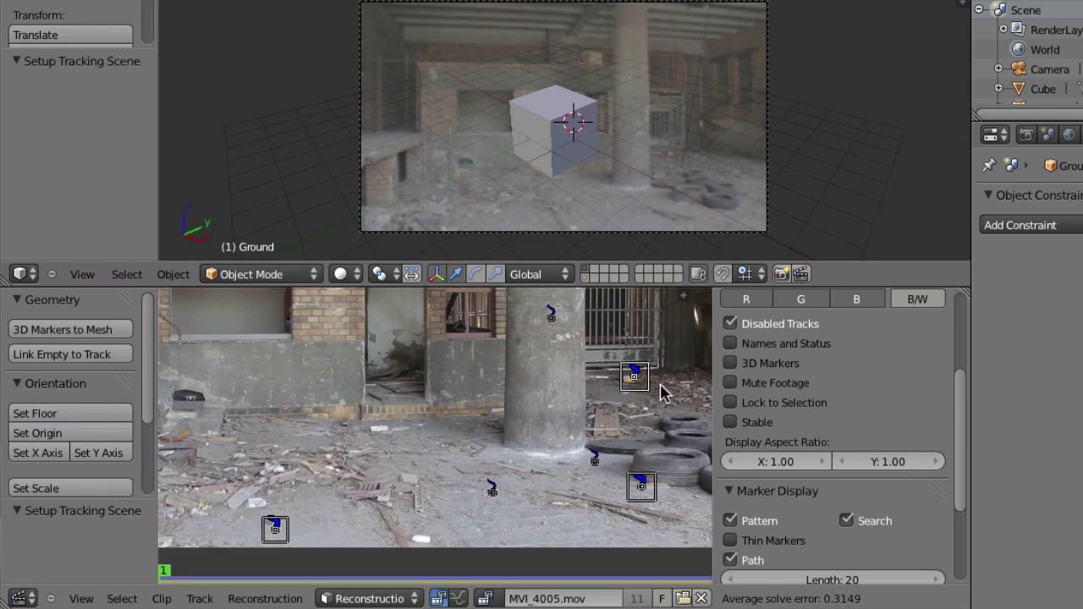
left_click(52, 414)
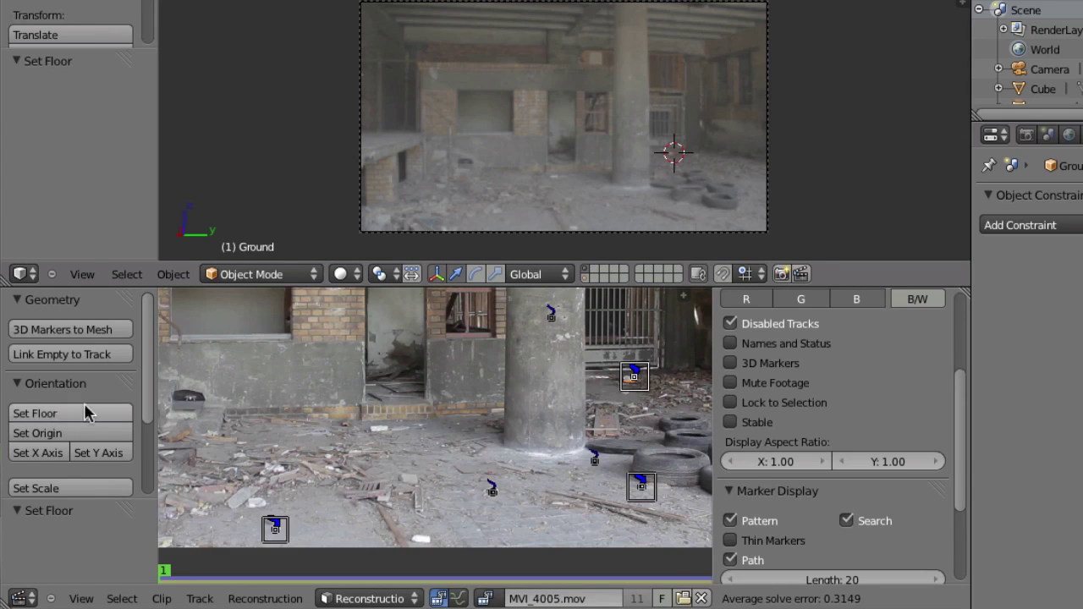
Step: Set the scene scale to a distance of 1.000 between the two upper corner markers of the large window, and preview the playback
middle_click_drag(314, 394, 404, 435)
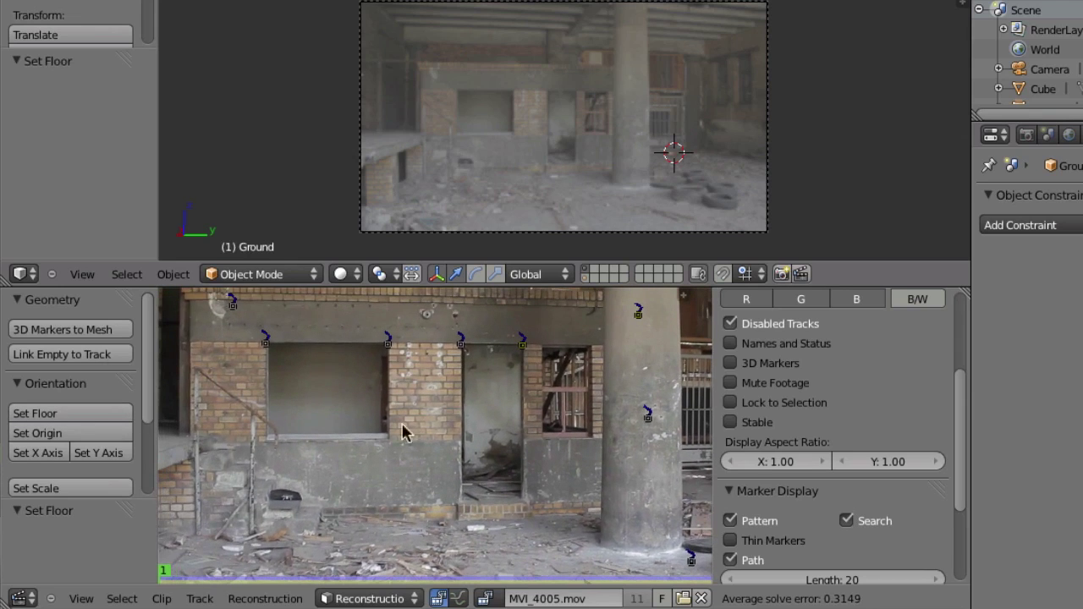
right_click(266, 343)
right_click(389, 347, "shift")
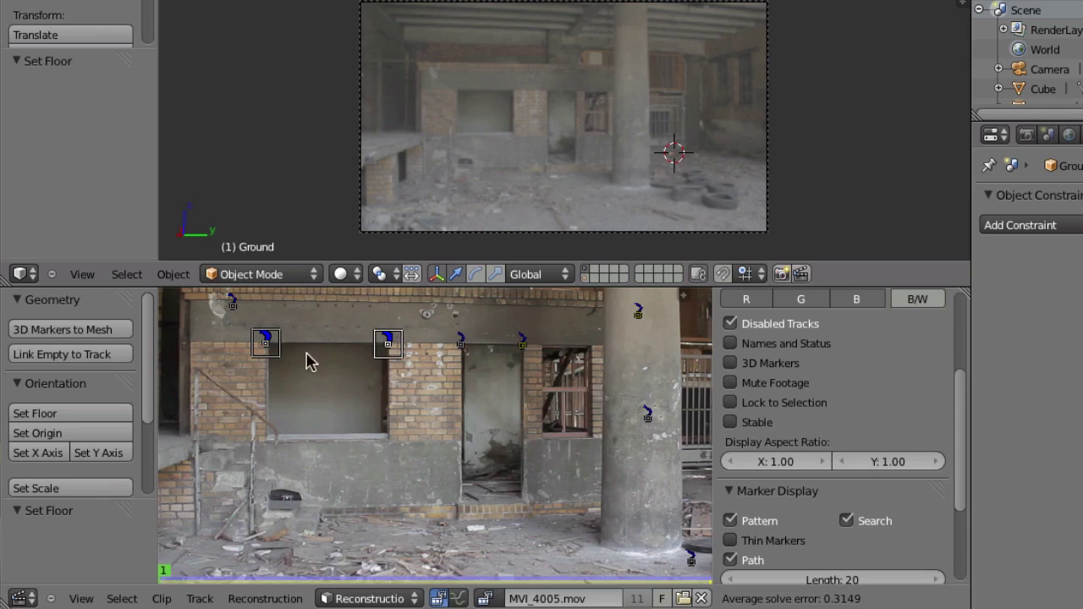
left_click_drag(146, 353, 164, 431)
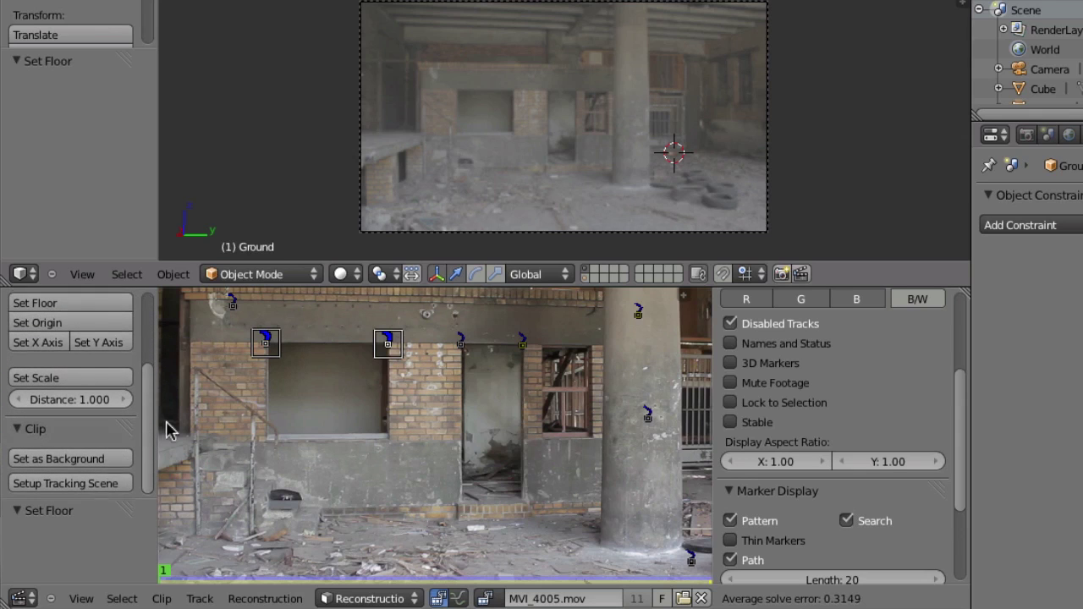
left_click(71, 382)
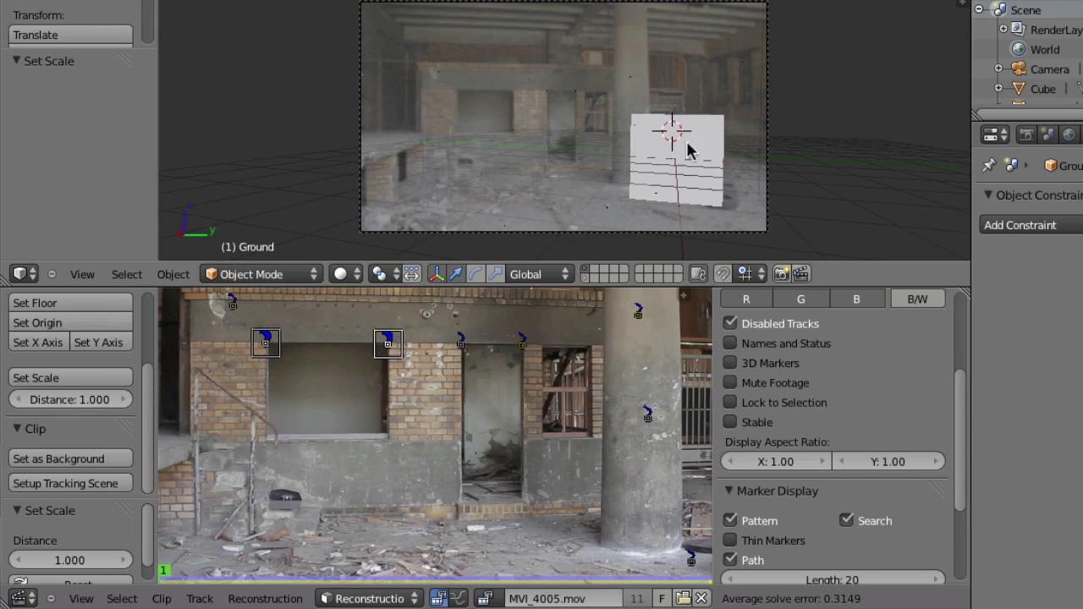
key("alt+a")
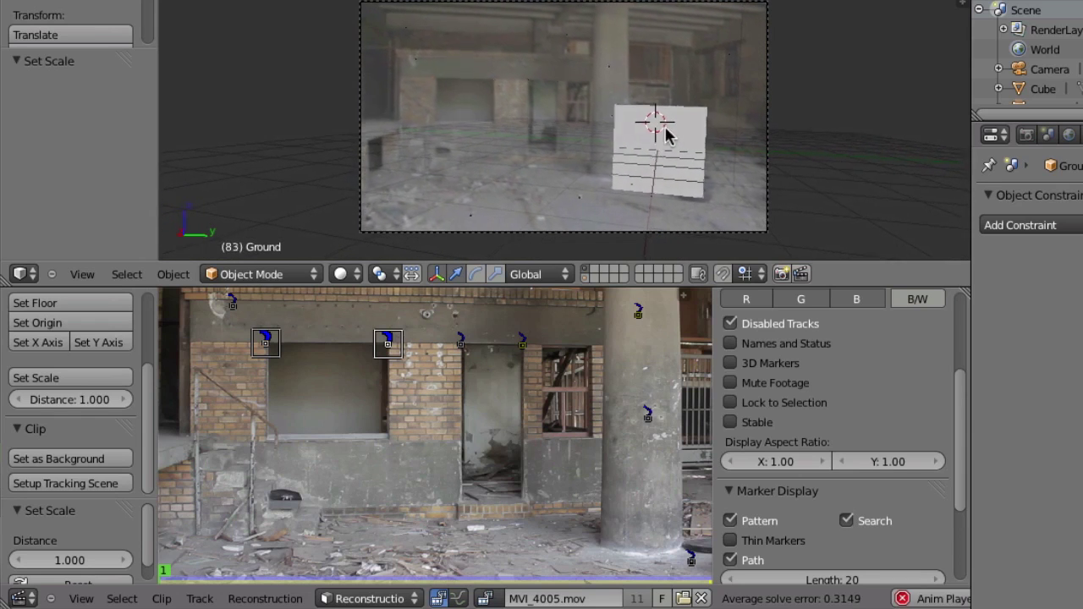
key("Escape")
Step: Select the scene camera and enlarge its display size to 25.36
right_click(660, 174)
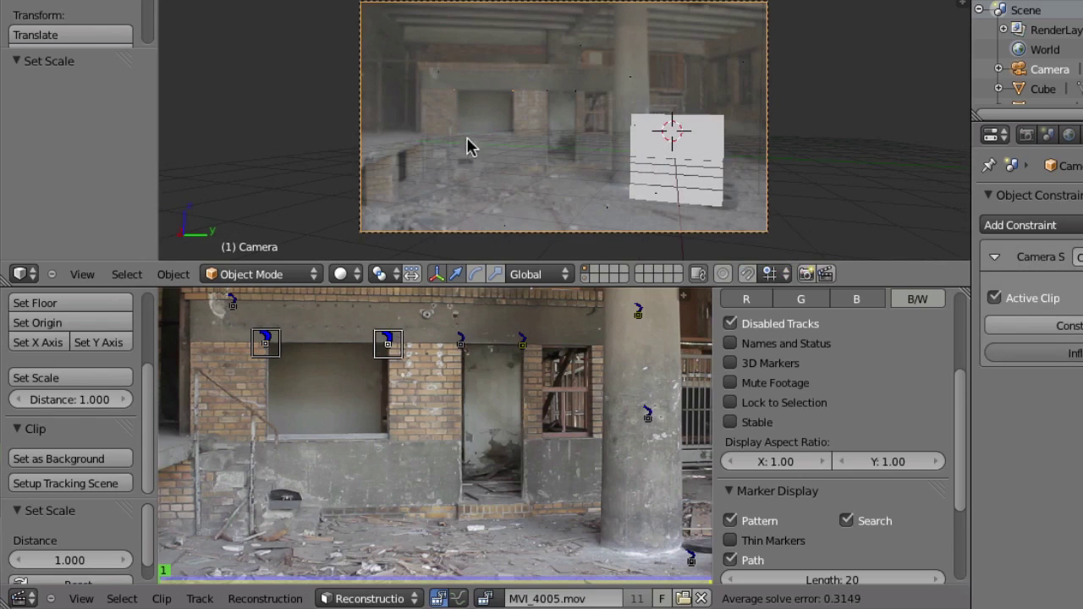
middle_click_drag(691, 140, 737, 138)
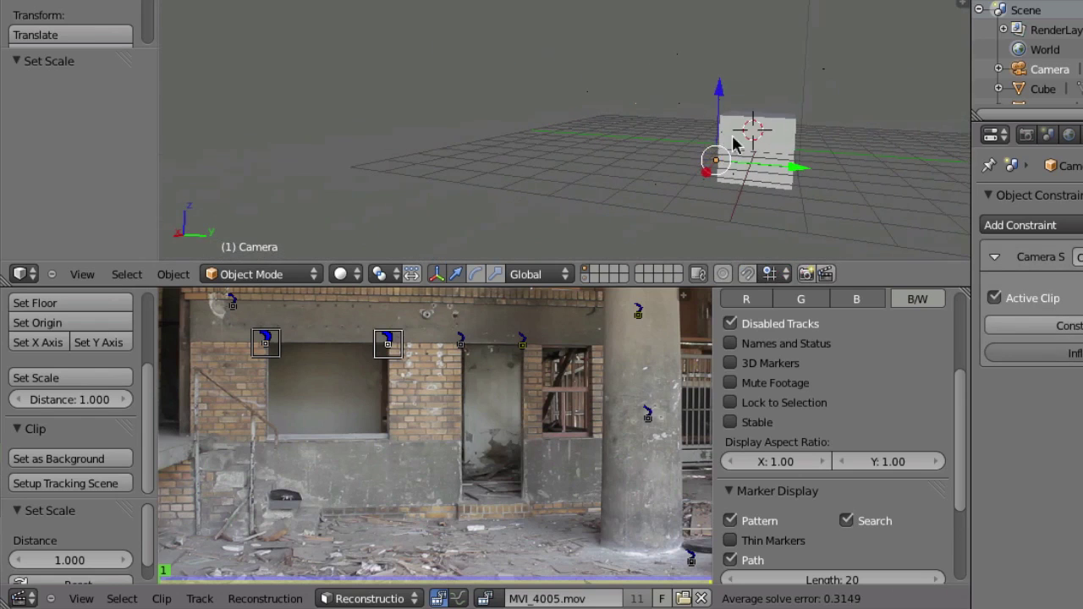
middle_click_drag(669, 136, 708, 162)
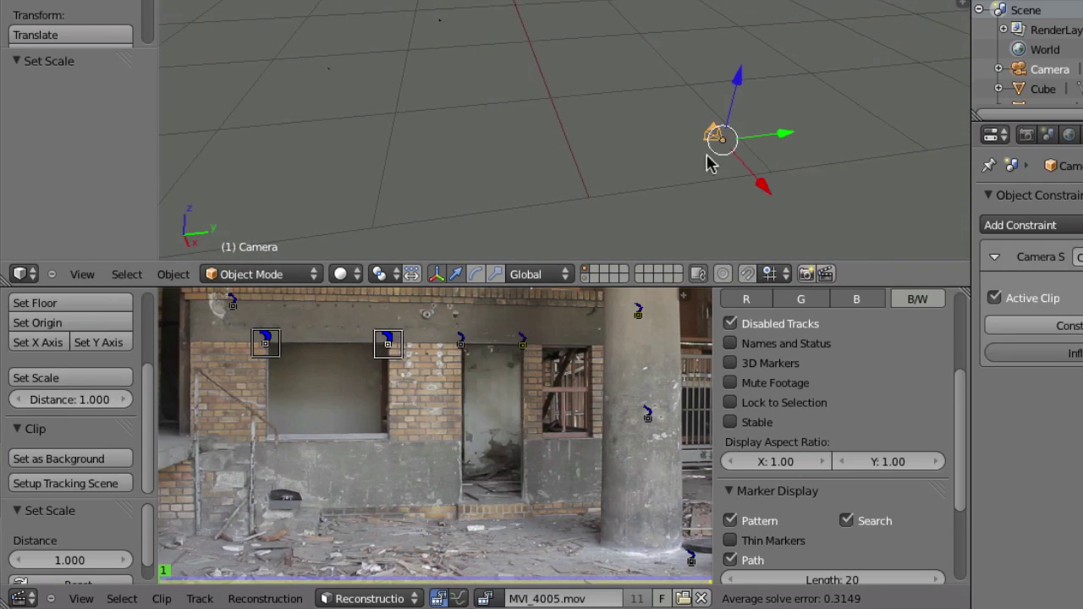
middle_click_drag(648, 193, 639, 188)
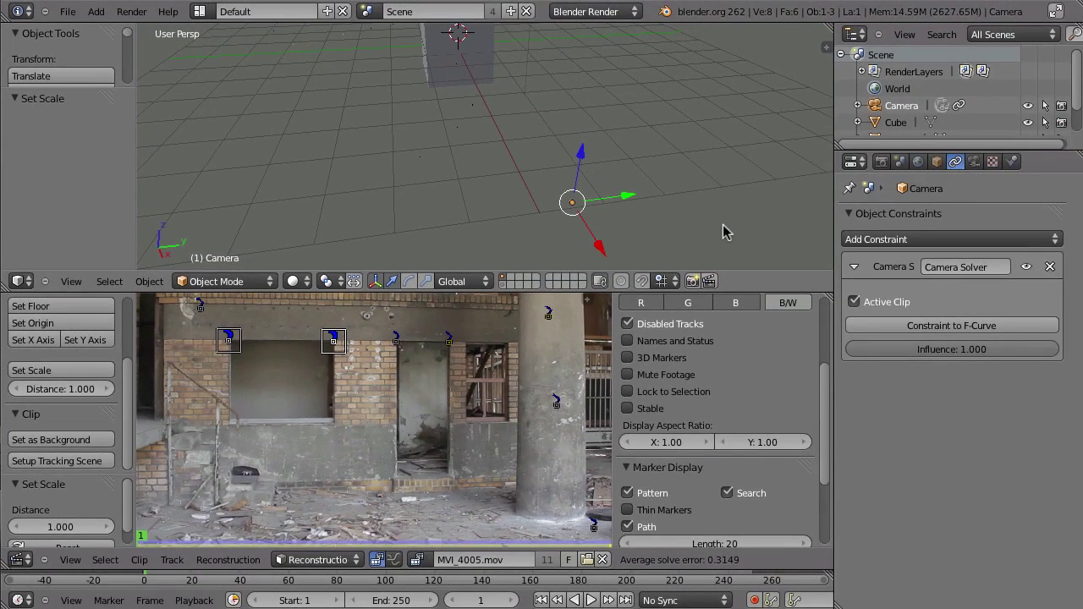
left_click(974, 162)
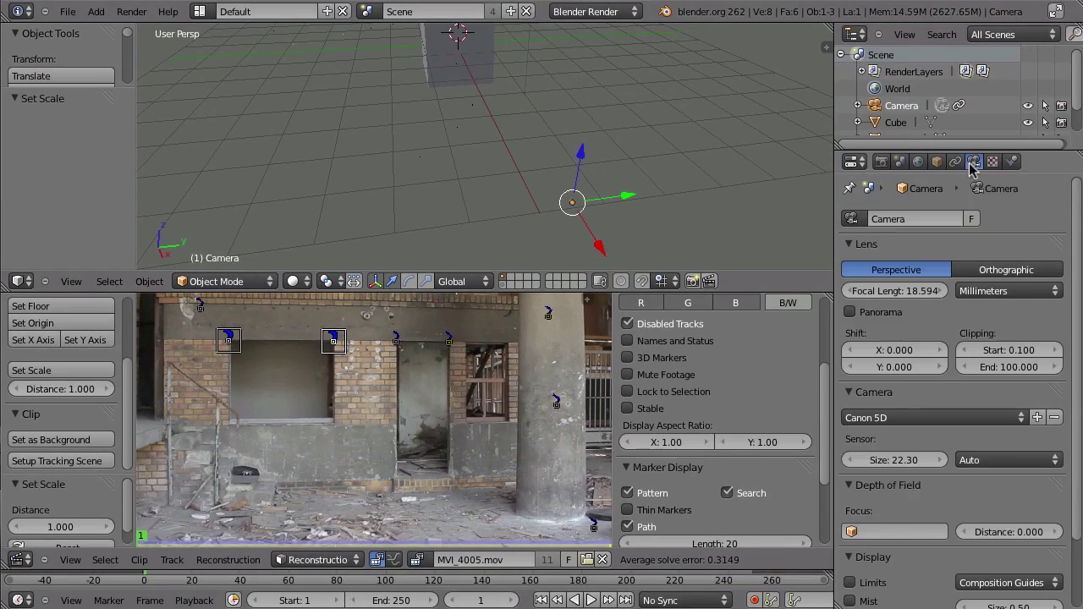
scroll(919, 455, "down", 2)
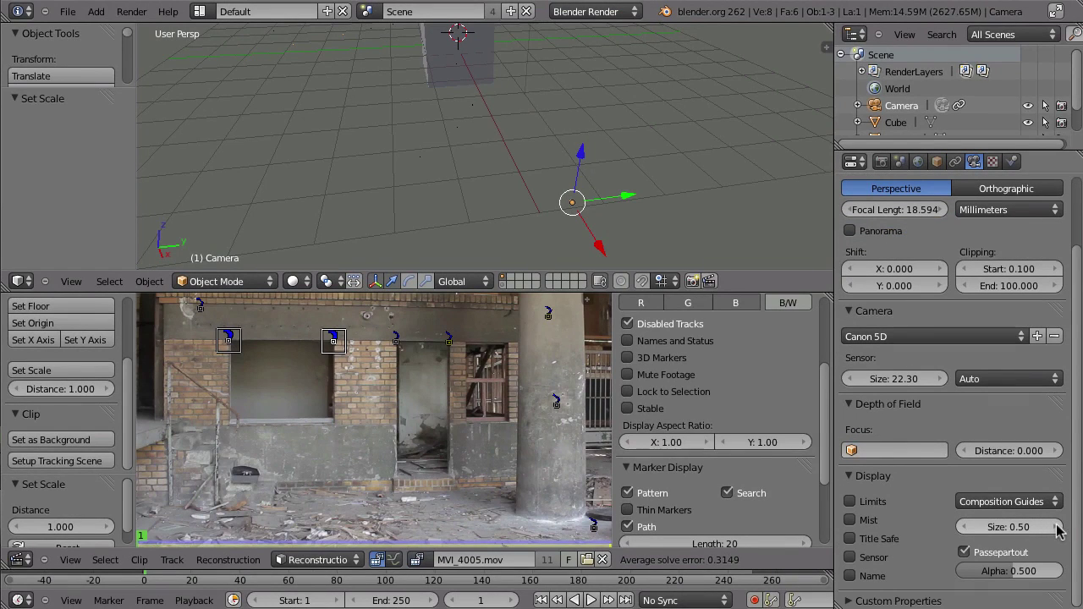
left_click_drag(1008, 526, 1059, 526)
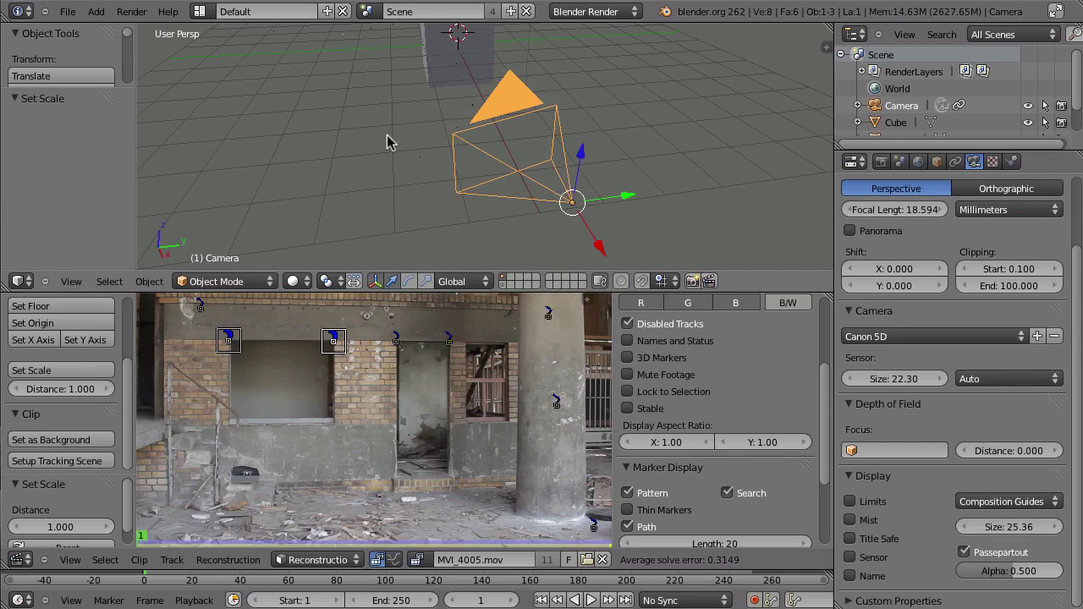
Step: Set the display size of the motion tracking Plain Axes markers in the 3D View to 12.900
key("n")
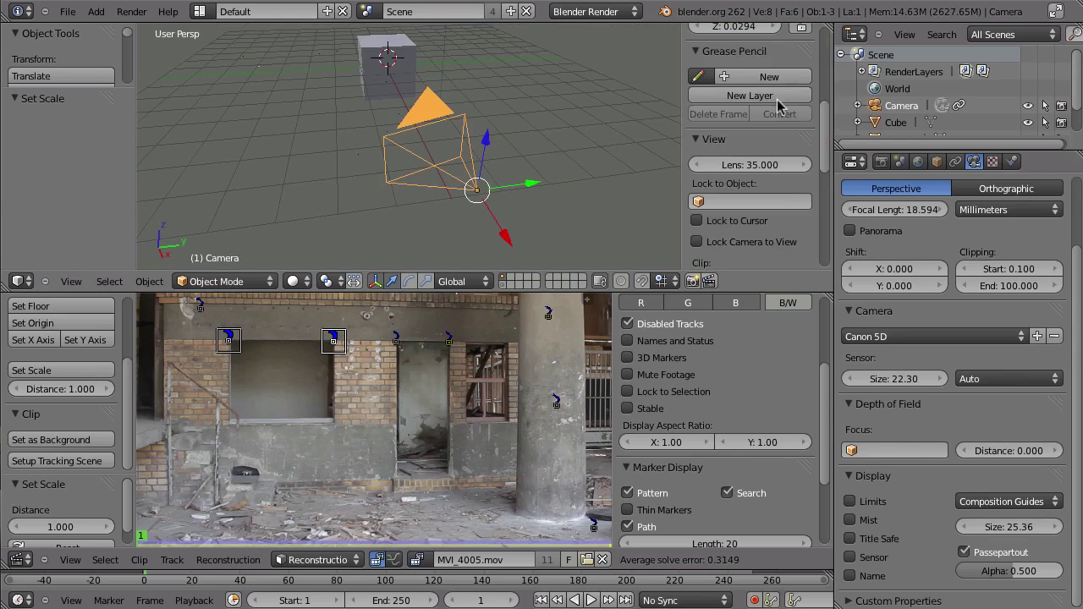
left_click(550, 181)
scroll(828, 154, "down", 5)
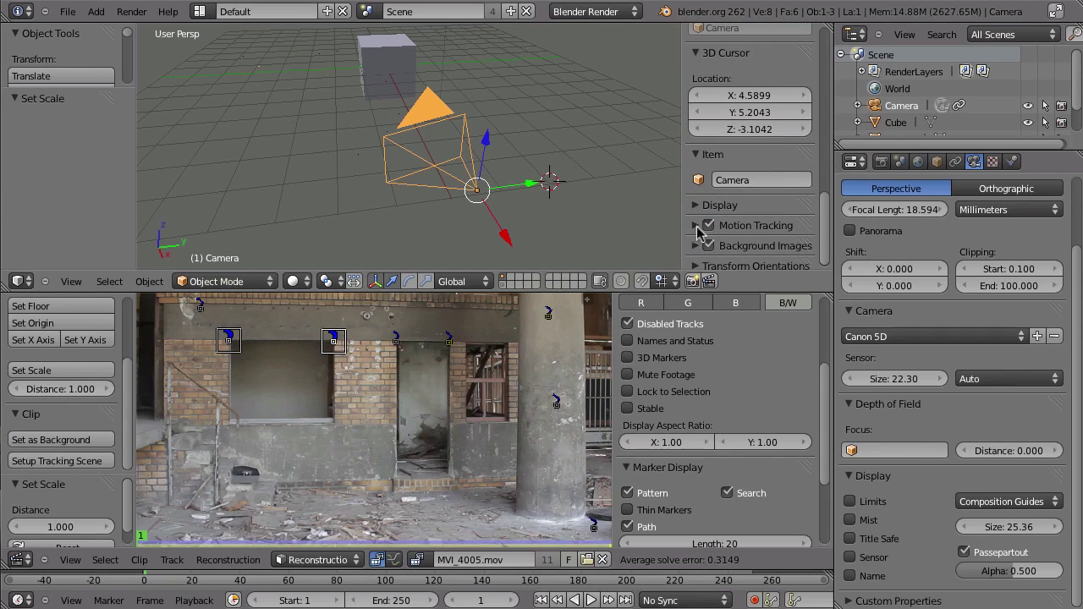
left_click(698, 227)
scroll(779, 196, "down", 3)
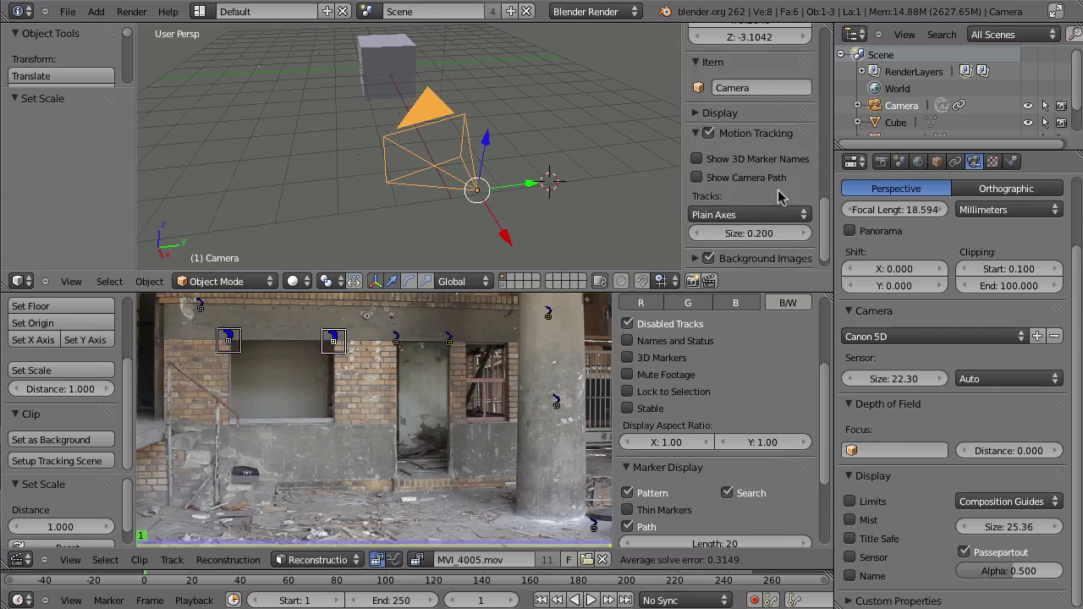
left_click(752, 233)
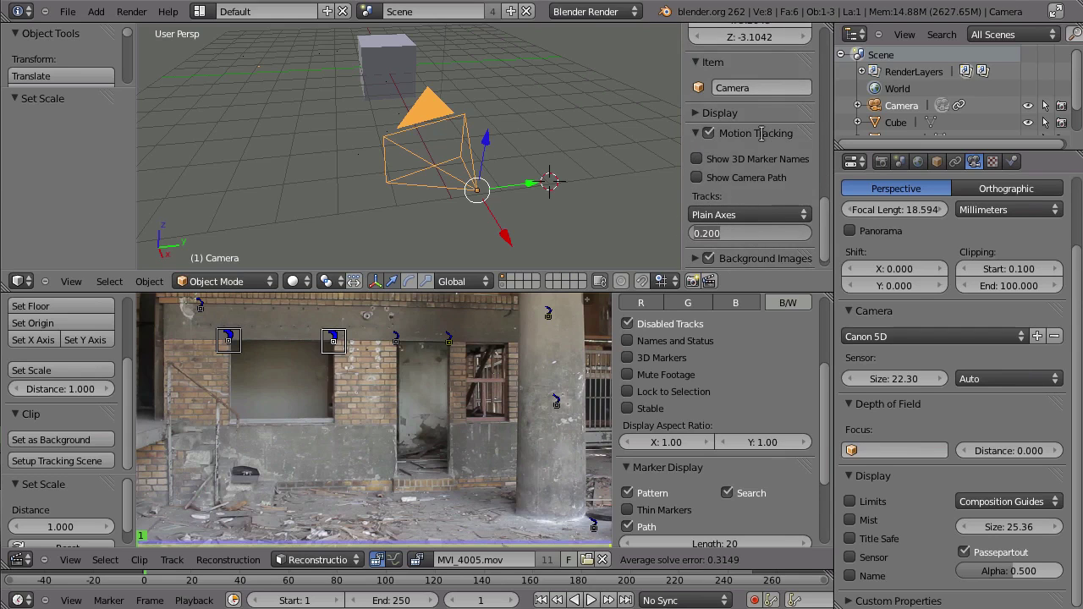
type("1")
key("Return")
mouse_move(736, 233)
left_mouse_down()
mouse_move(764, 240)
mouse_move(746, 241)
left_mouse_up()
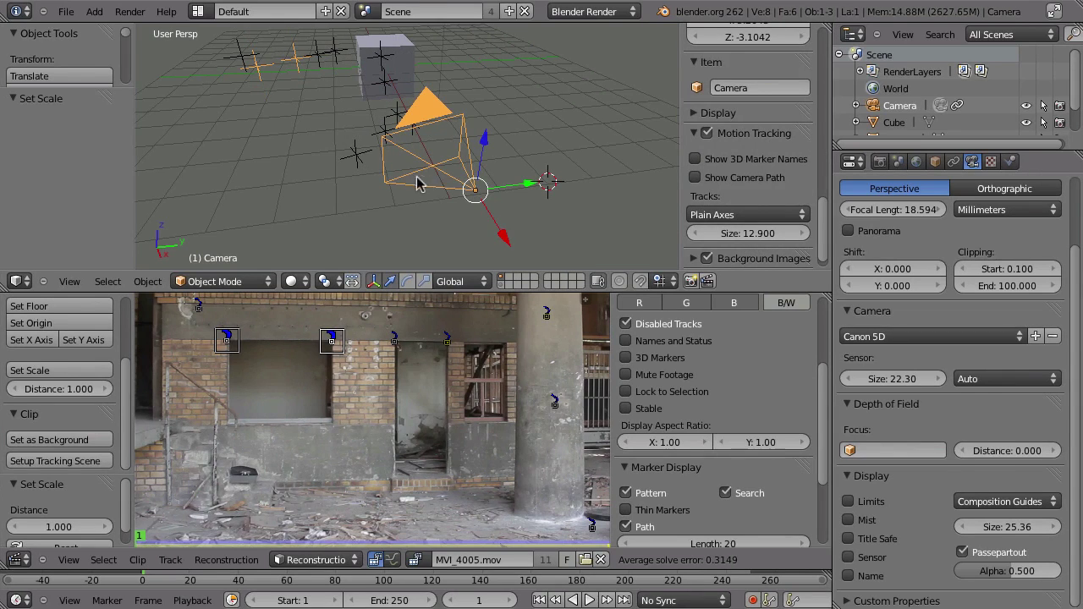
Step: Maximize the 3D View and switch it to the top orthographic view of the reconstructed scene
key("ctrl+Up")
scroll(423, 267, "down", 4)
middle_click_drag(411, 262, 510, 282)
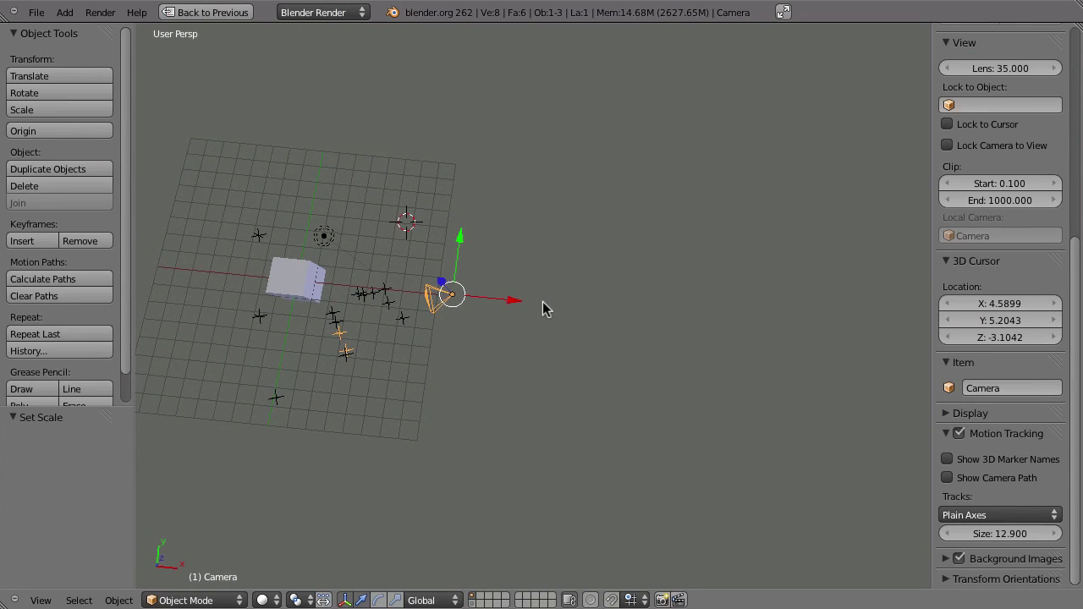
key("KP_7")
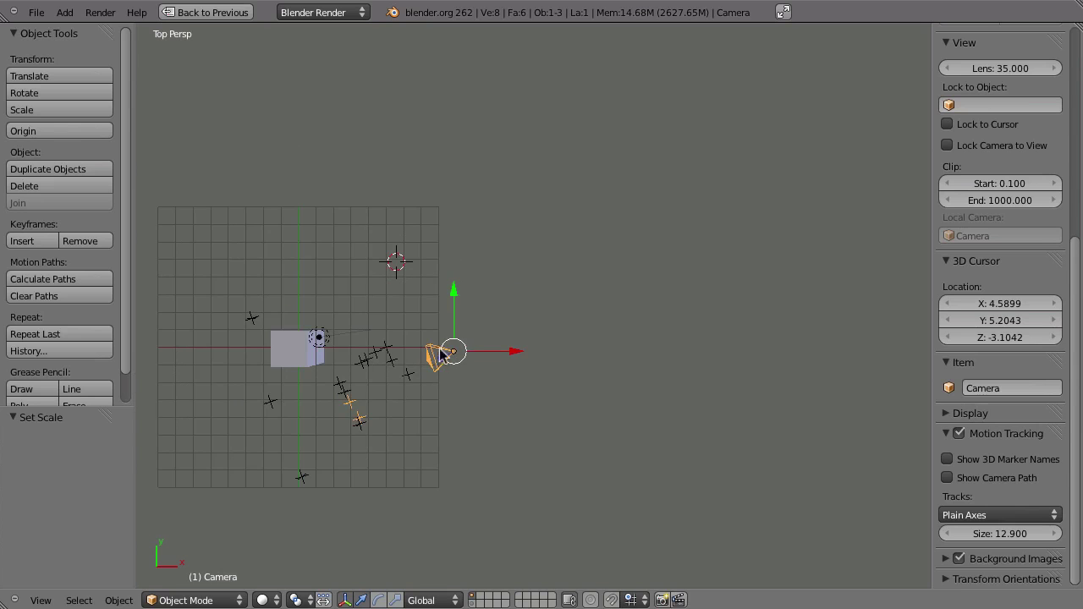
key("KP_5")
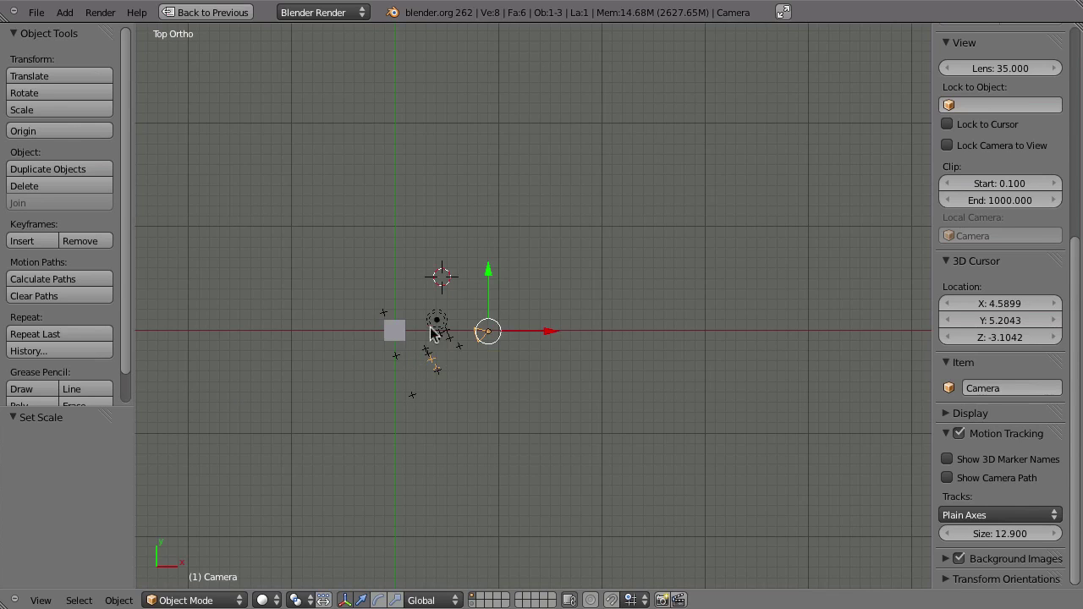
Step: Rotate the scene camera in the top view until the row of window and door markers runs parallel to the Y axis
scroll(457, 348, "up", 7)
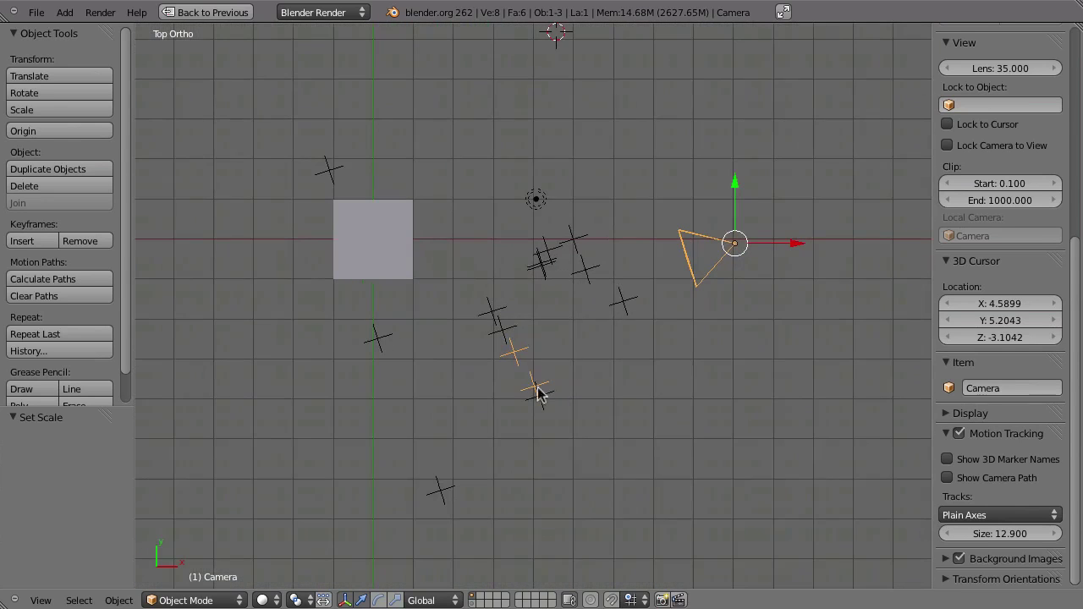
key("r")
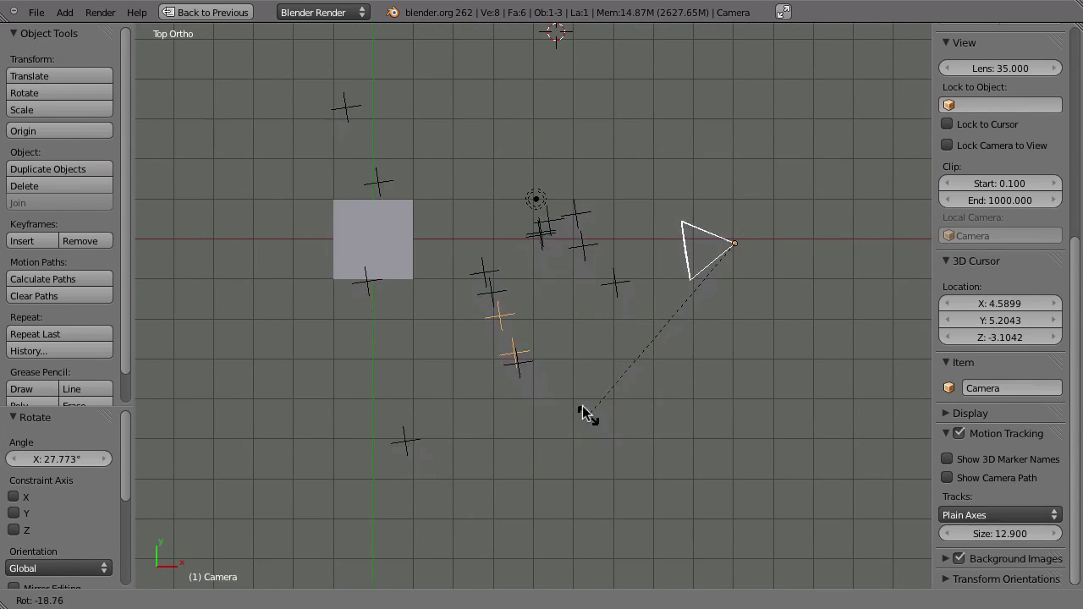
left_click(592, 339)
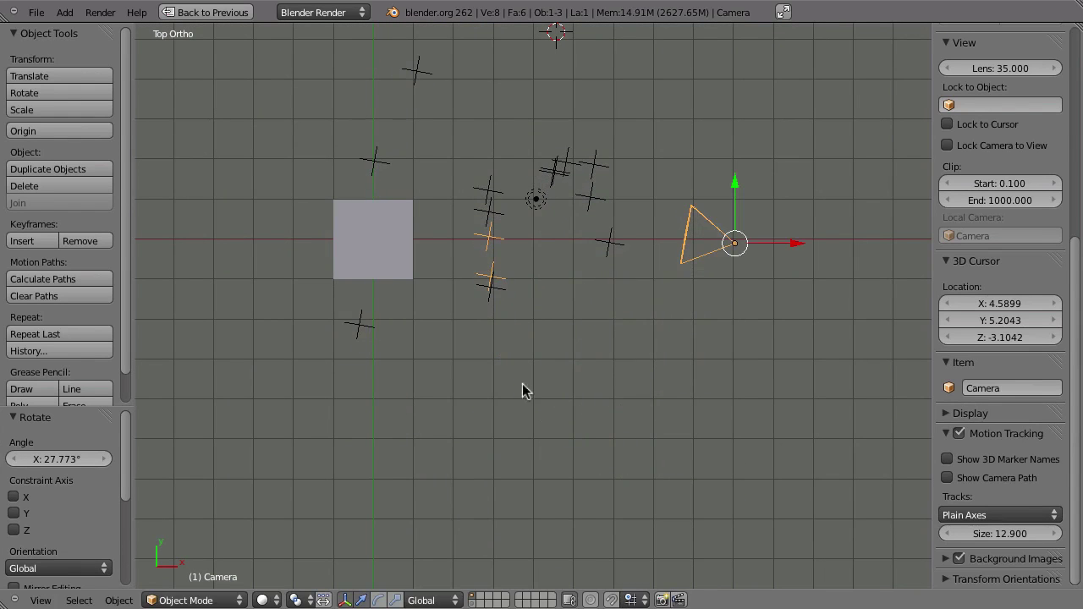
key("ctrl+Up")
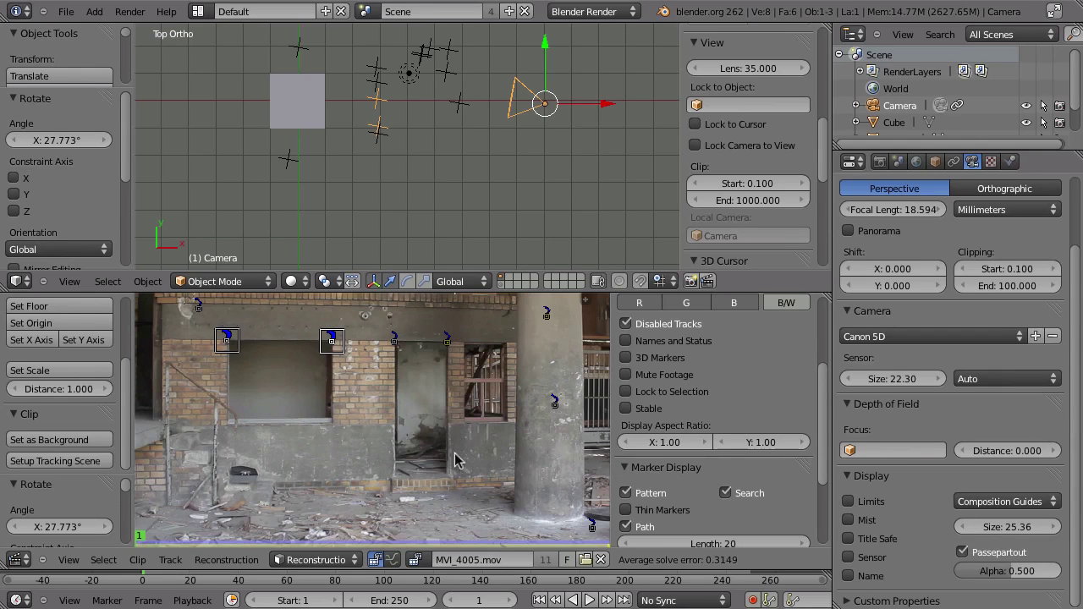
Step: Set the ground marker beside the column's base, next to the tires, as the scene origin
key("ctrl+Up")
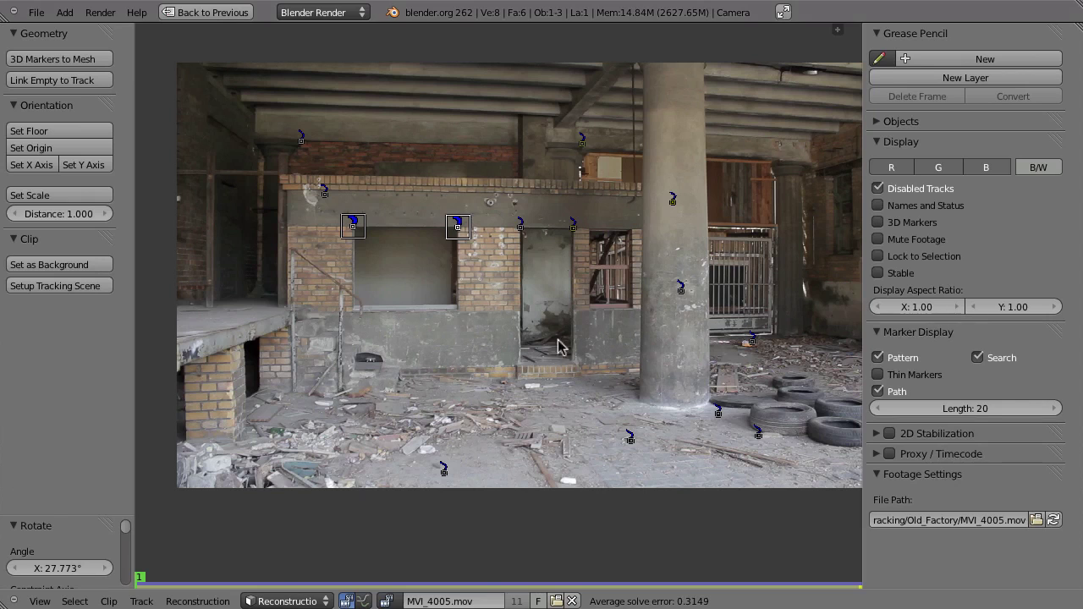
left_click(726, 413)
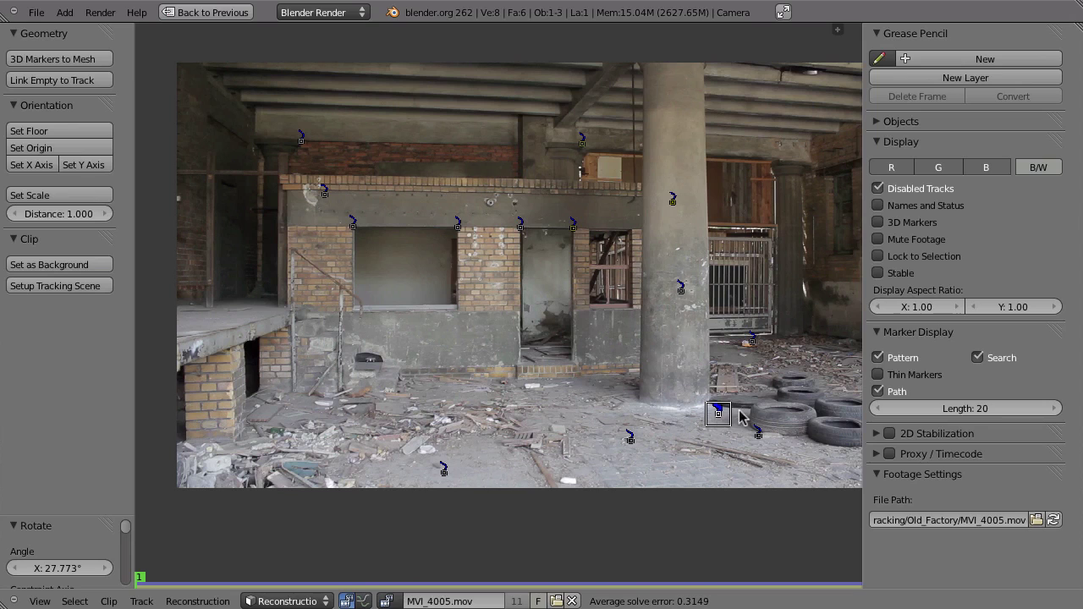
left_click(632, 439, "shift")
left_click(573, 227)
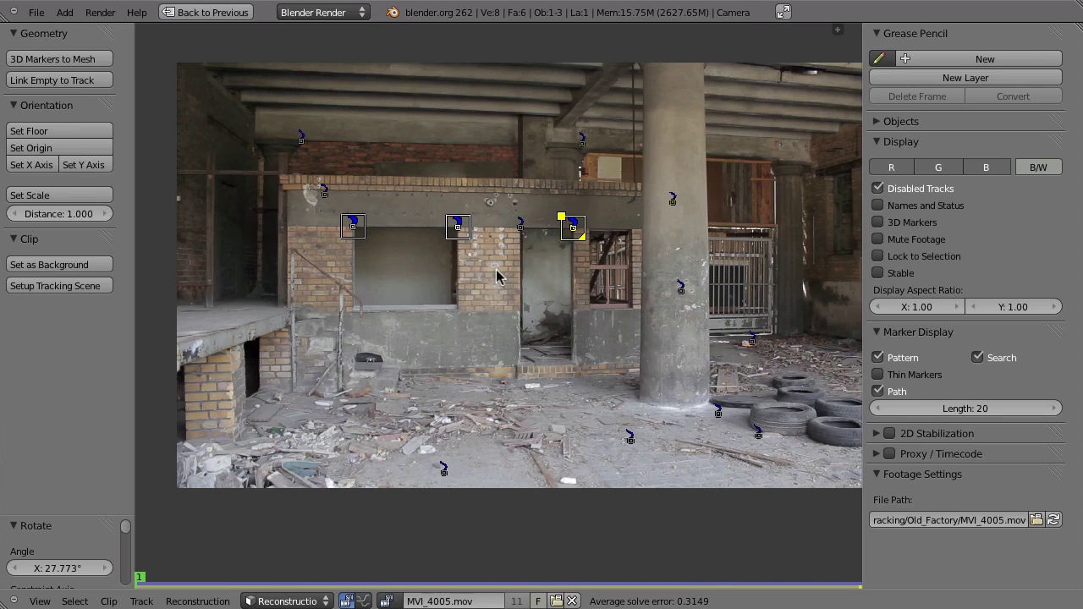
left_click(718, 416)
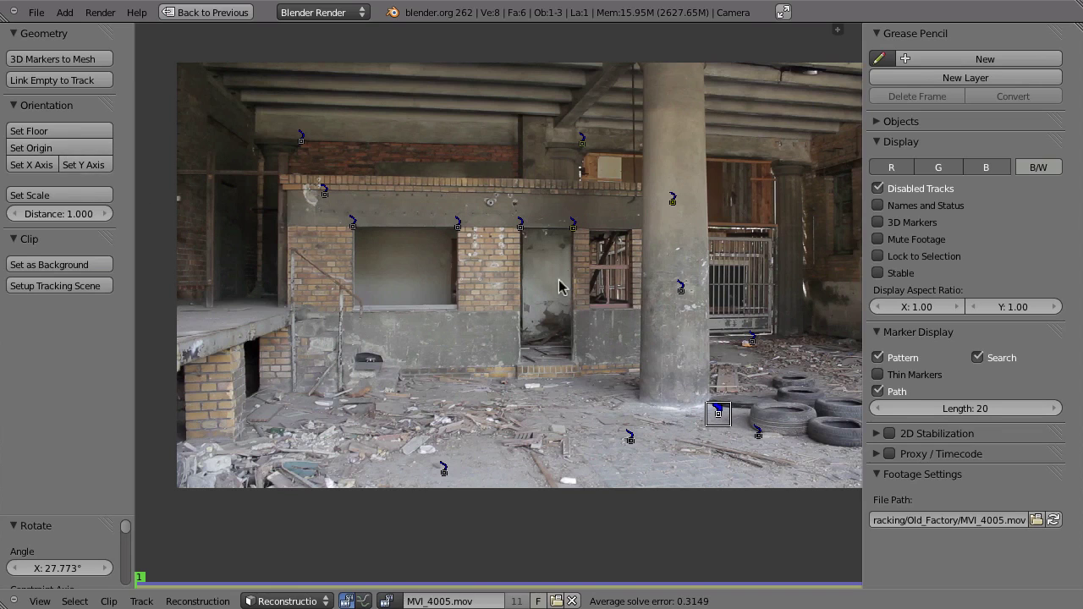
key("ctrl+Up")
left_click(46, 415)
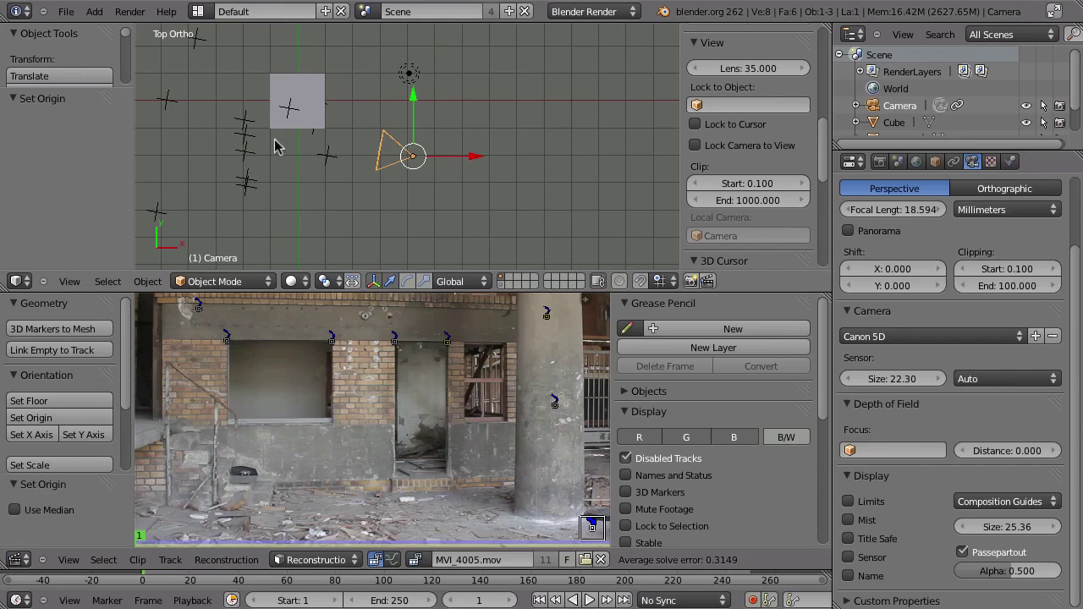
Step: Try the ground marker in front of the column as the scene's X axis and as its Y axis
middle_click_drag(470, 482, 456, 449)
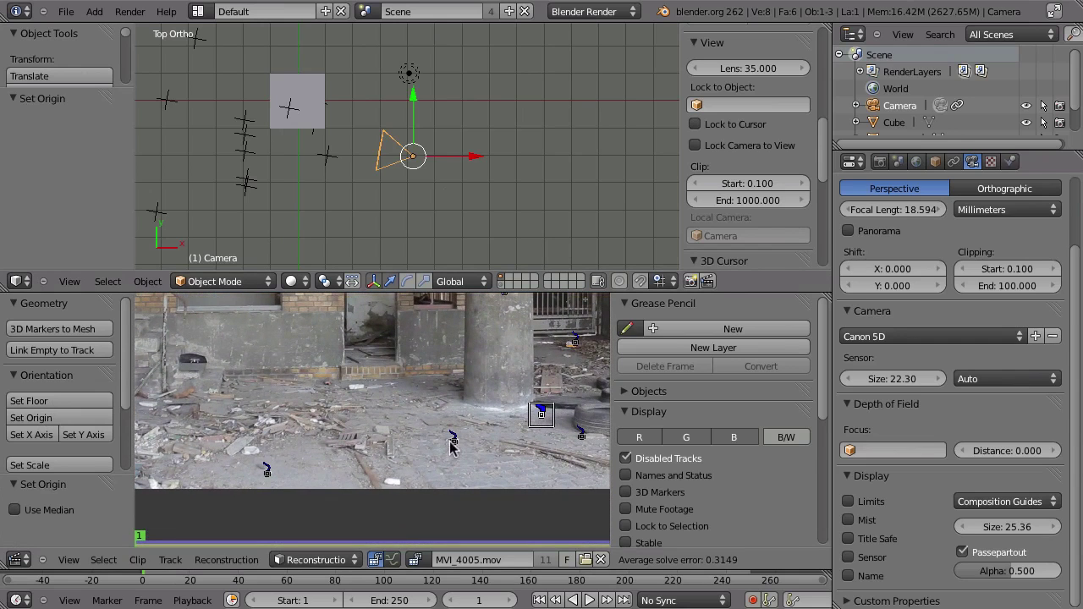
right_click(455, 437)
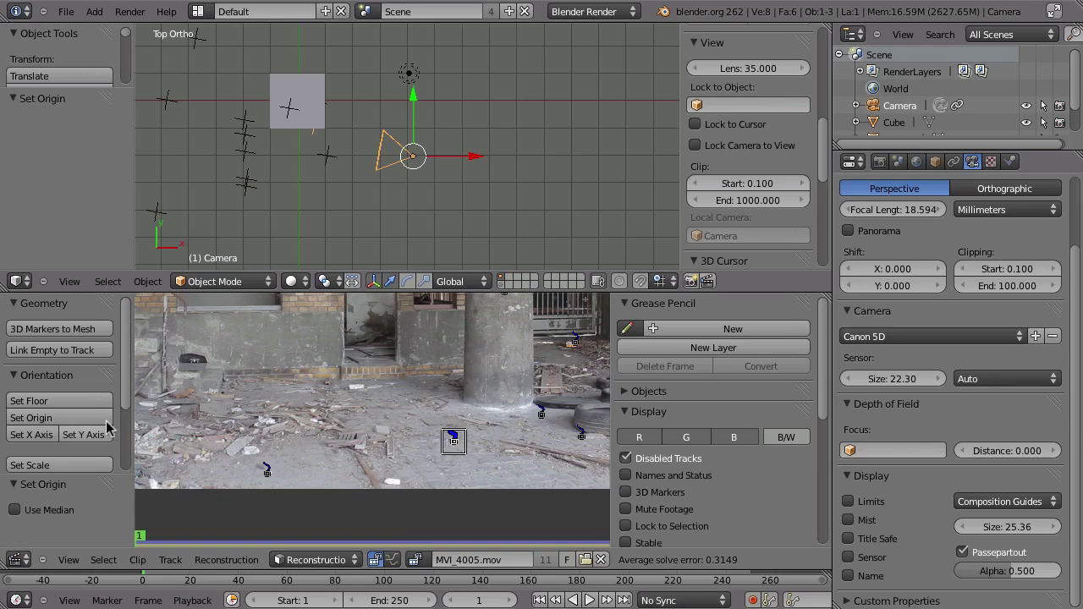
left_click(25, 438)
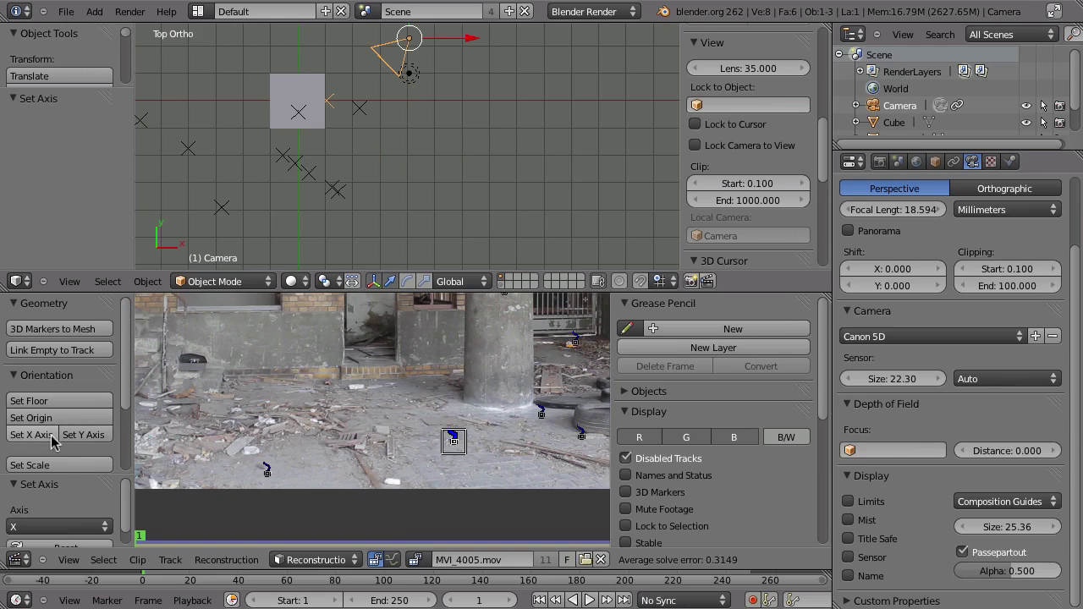
left_click(98, 437)
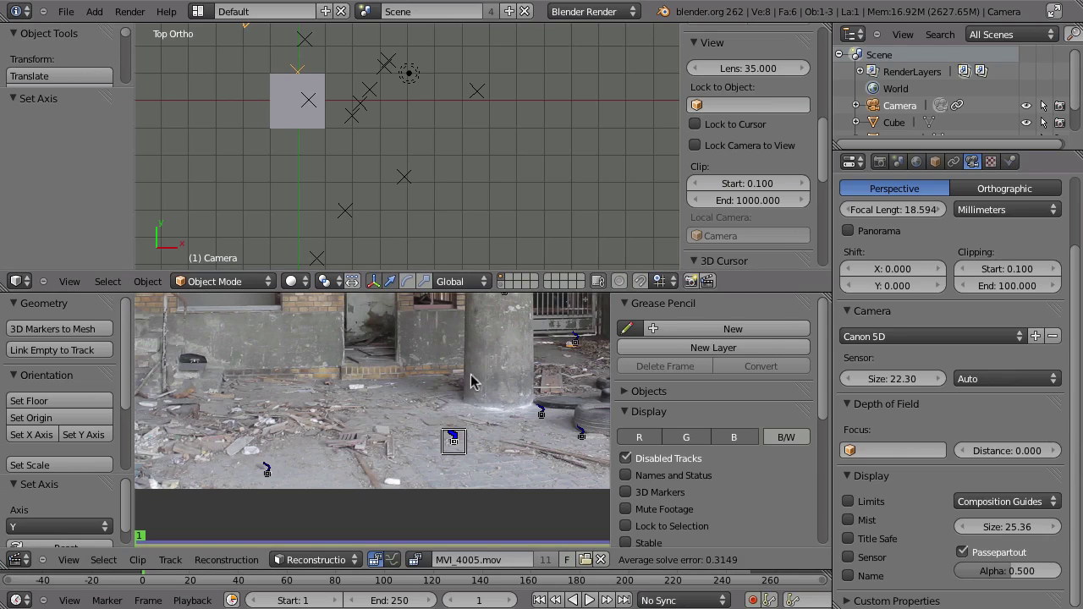
Step: Add a marker at the wall's base below the large window, beside the low step, and track it forward
key("ctrl+Up")
middle_click_drag(518, 296, 358, 338)
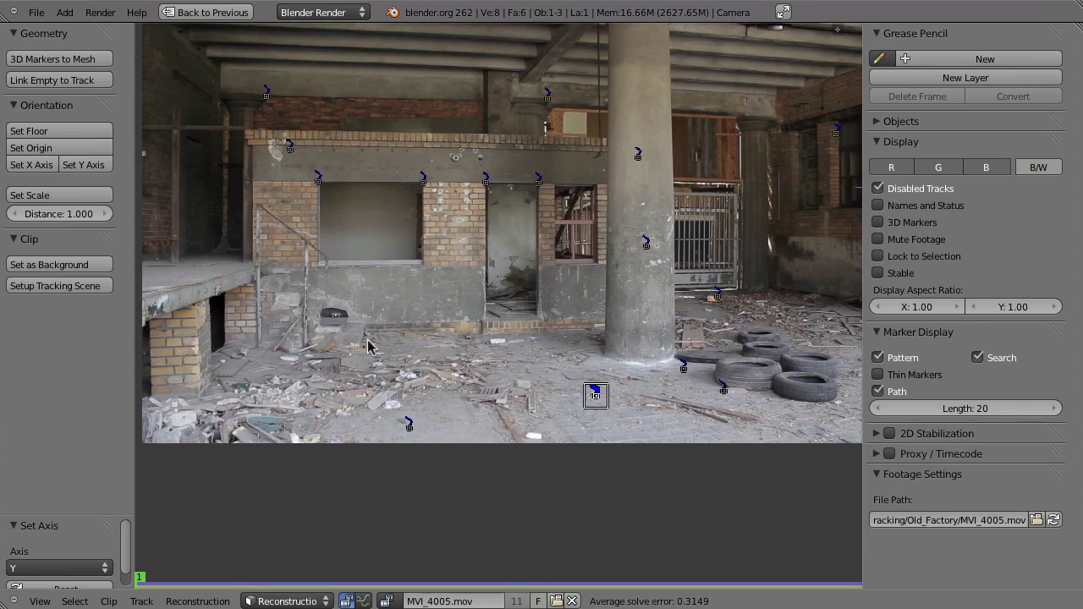
scroll(592, 339, "up", 3)
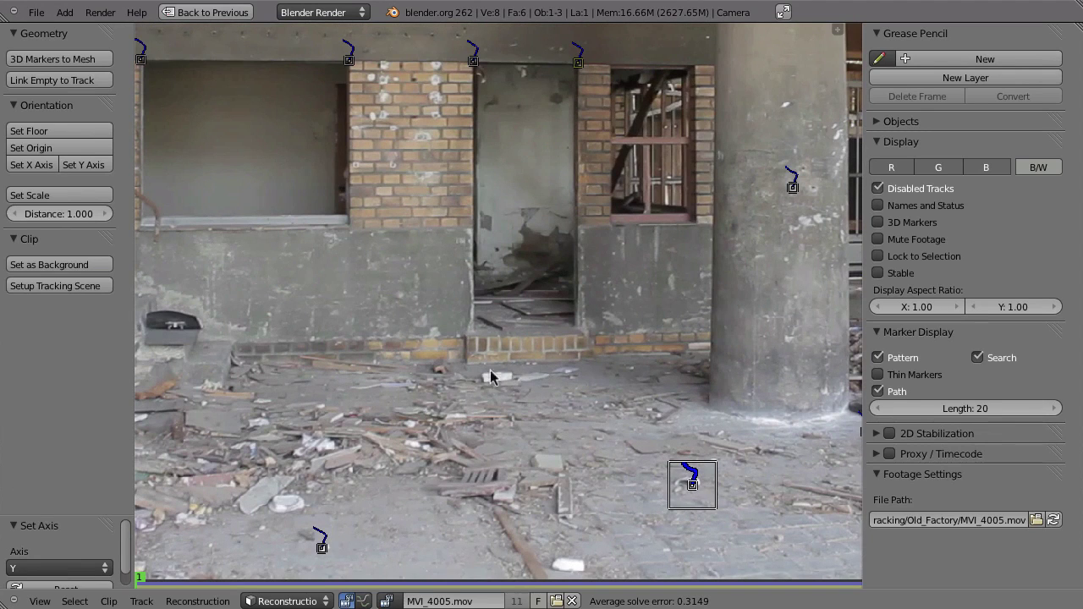
left_click(239, 363, "ctrl")
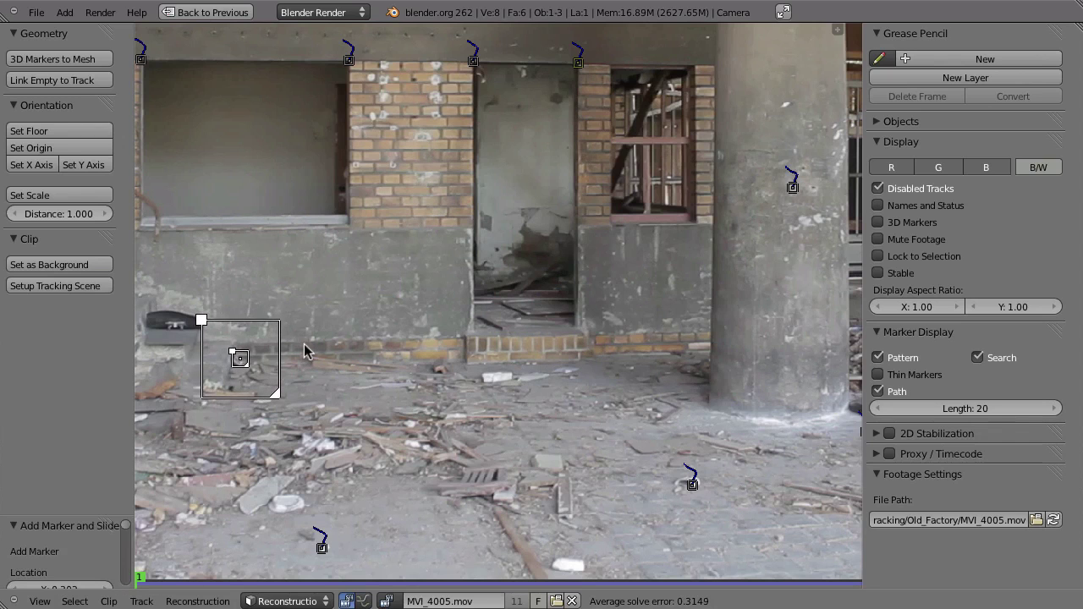
key("ctrl+t")
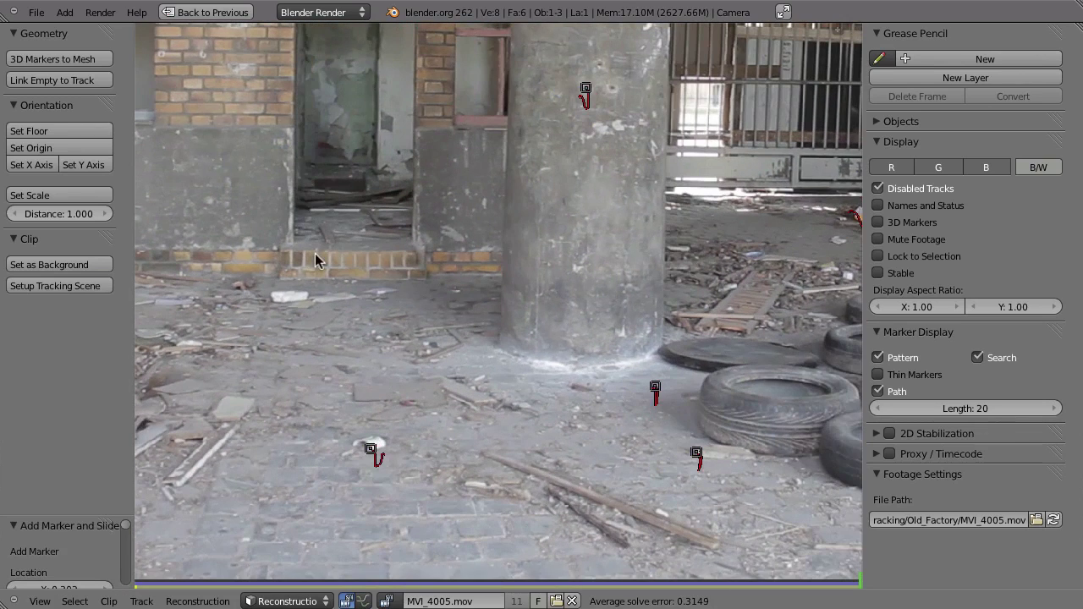
Step: Return to frame 1, add a marker where the brick wall base meets the column, and track it forward
key("shift+Left")
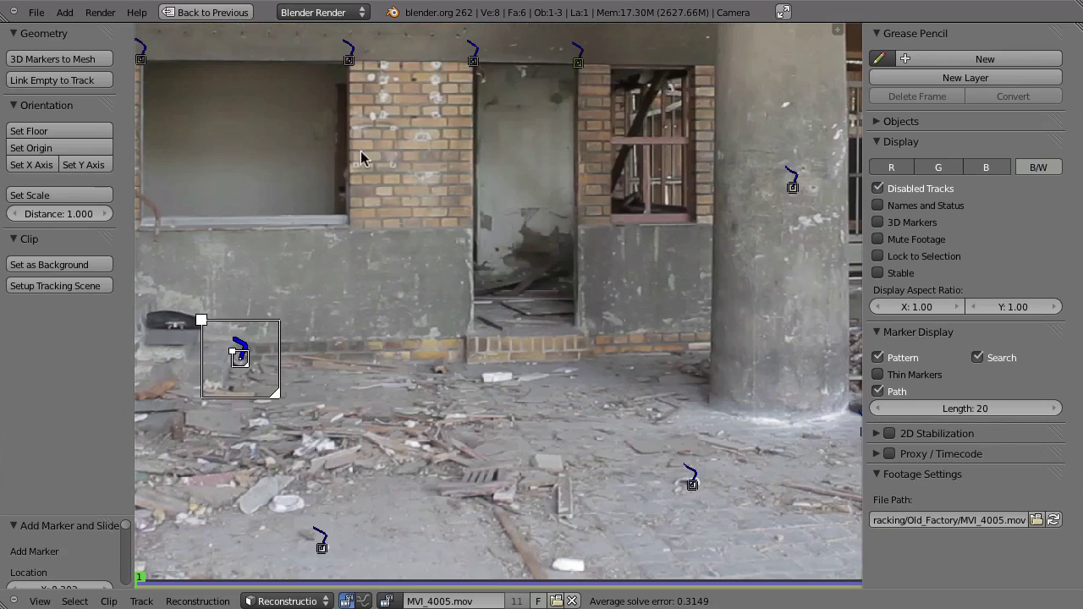
left_click_drag(688, 348, 688, 351, "ctrl")
key("ctrl+t")
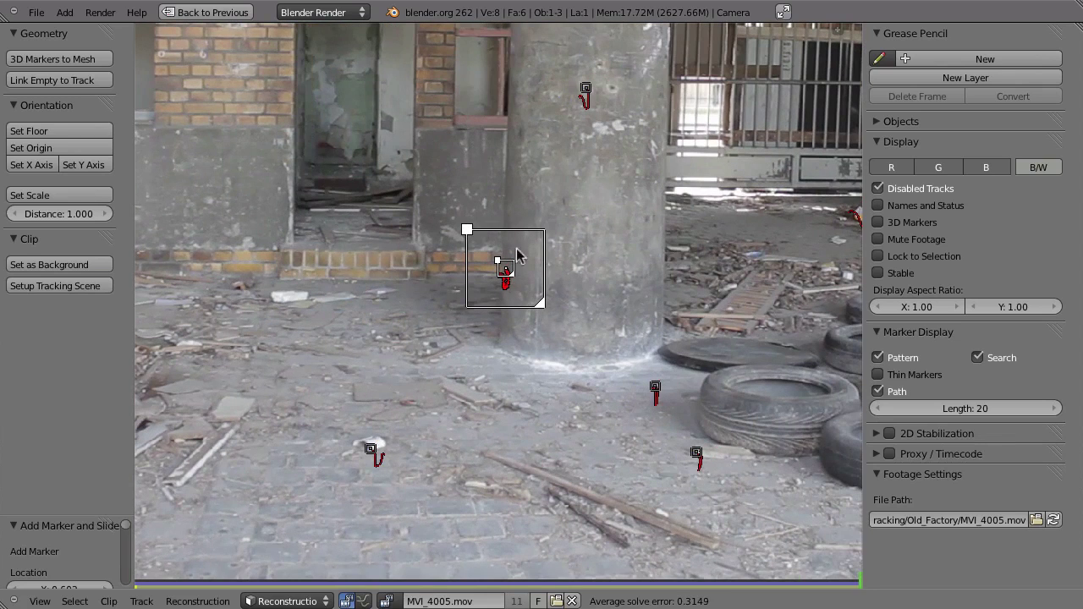
Step: Check the track of the marker beside the column across the footage and clear its remaining path after frame 96
left_click_drag(854, 582, 505, 584)
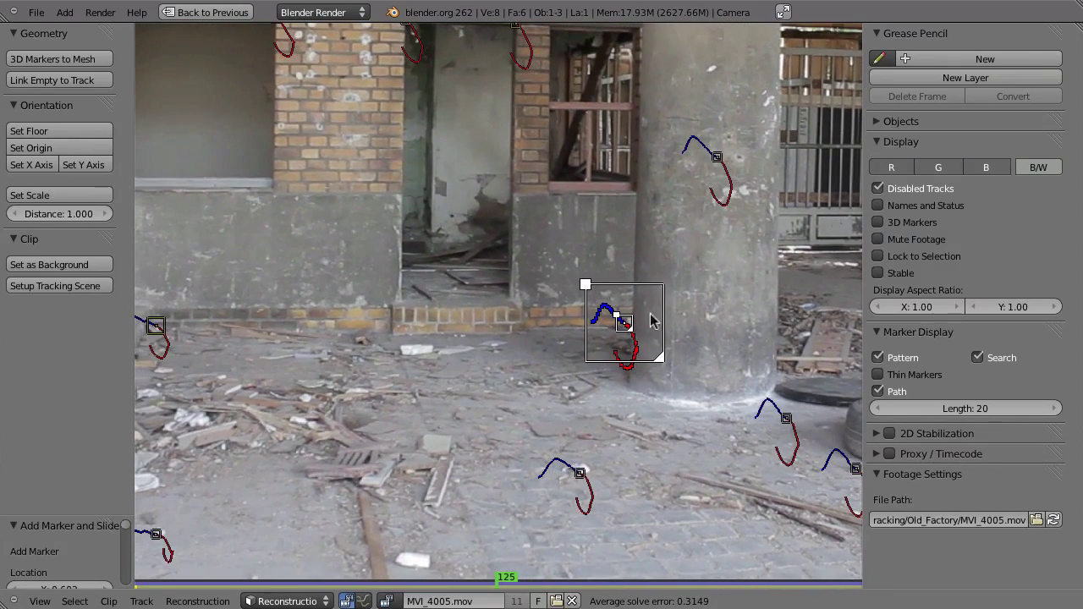
key("alt+t")
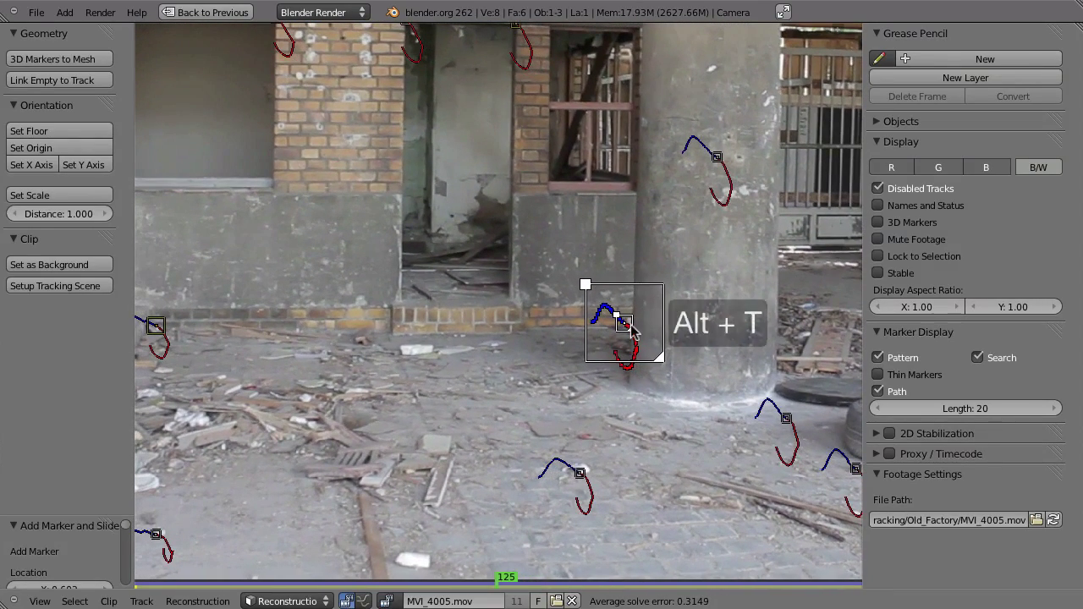
left_click(524, 583)
mouse_move(524, 582)
left_mouse_down()
mouse_move(764, 582)
mouse_move(493, 583)
left_mouse_up()
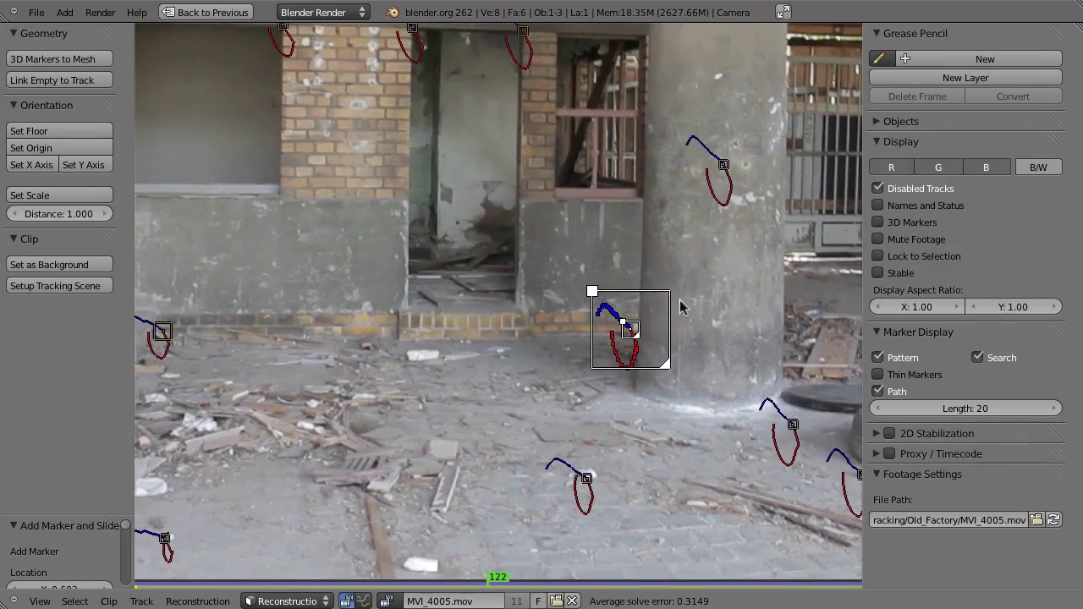
scroll(684, 307, "up", 3)
scroll(637, 384, "up", 2)
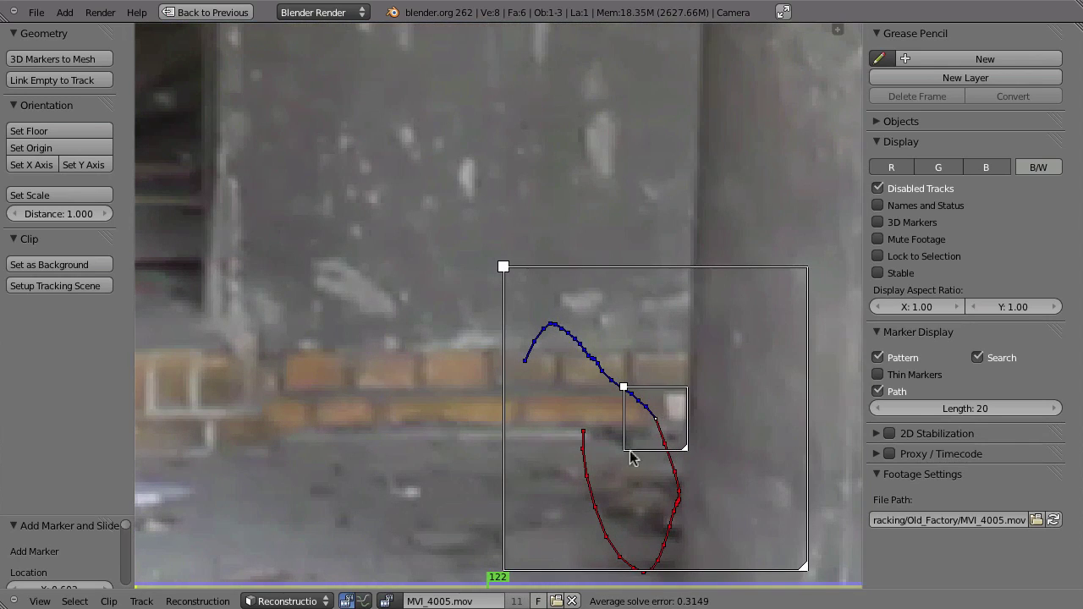
left_click_drag(500, 583, 417, 584)
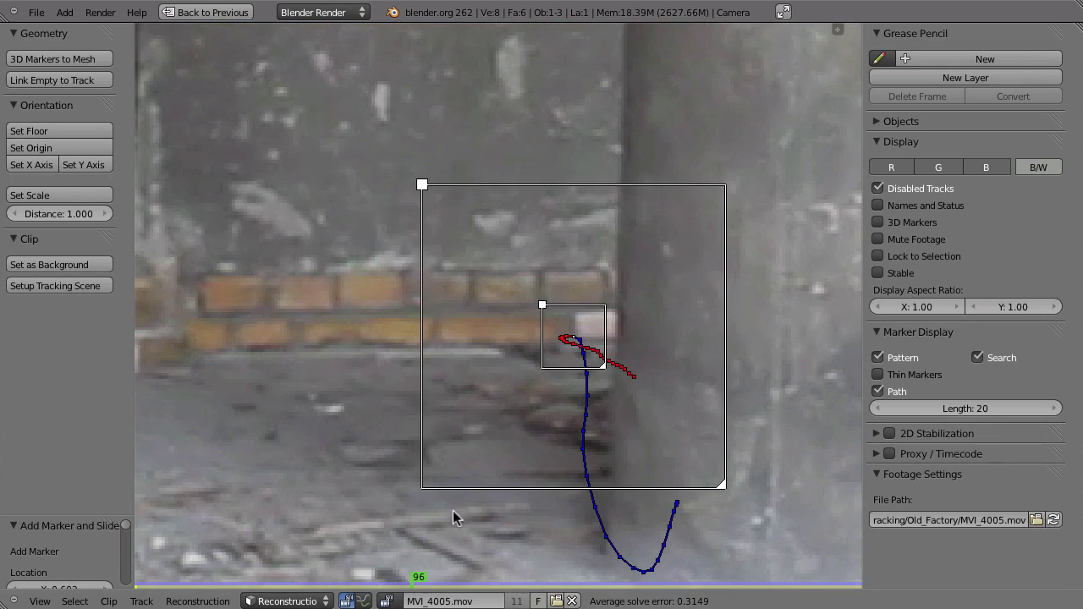
key("t")
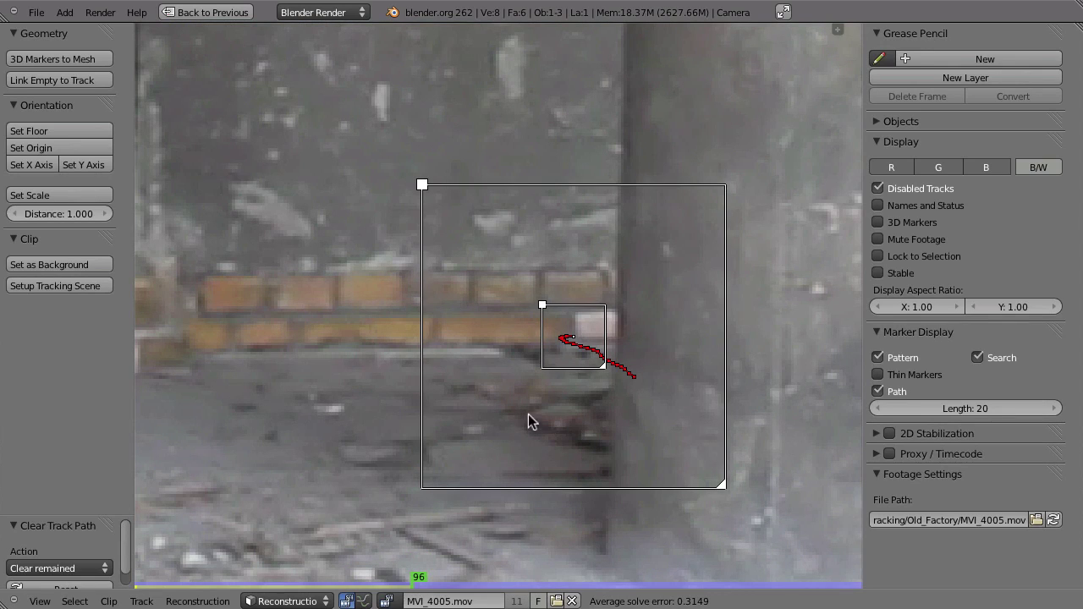
Step: Solve the camera motion again and set the marker at the wall base beside the column as the scene origin
key("shift+s")
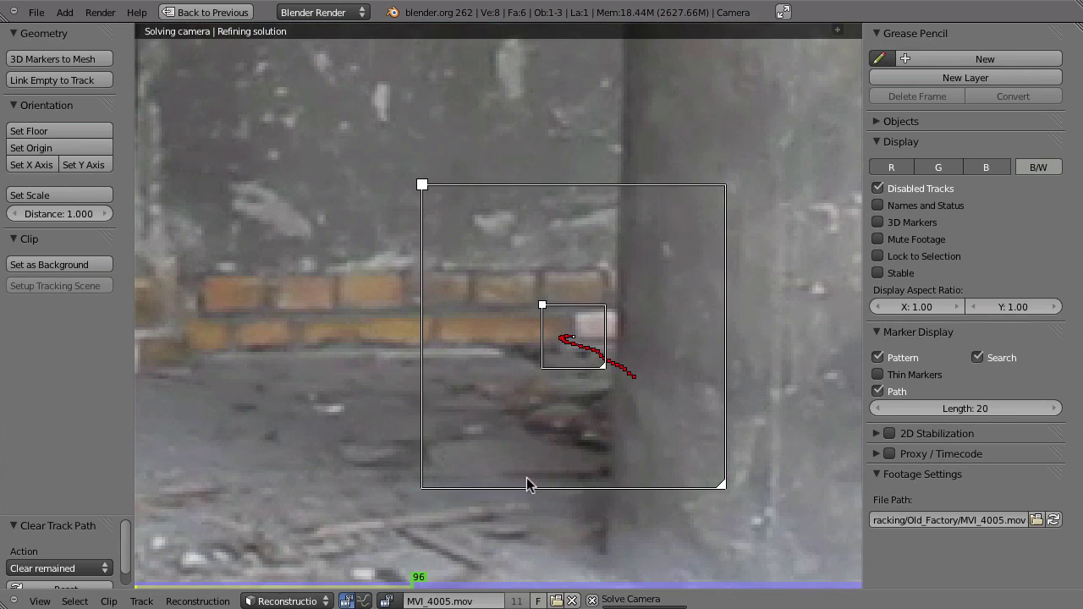
key("ctrl+Up")
scroll(434, 164, "down", 3)
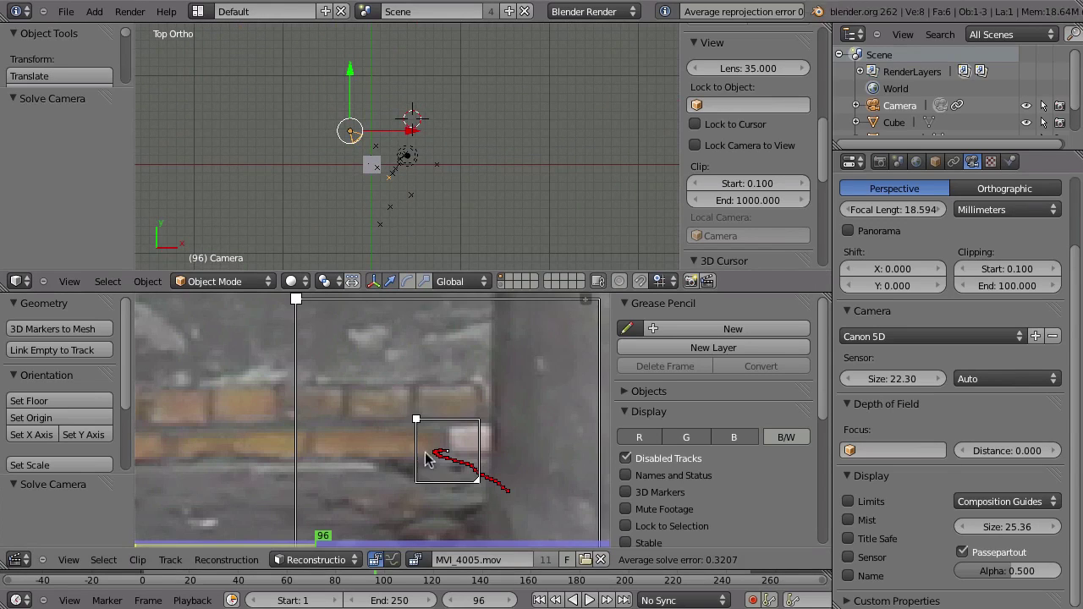
scroll(430, 449, "down", 4)
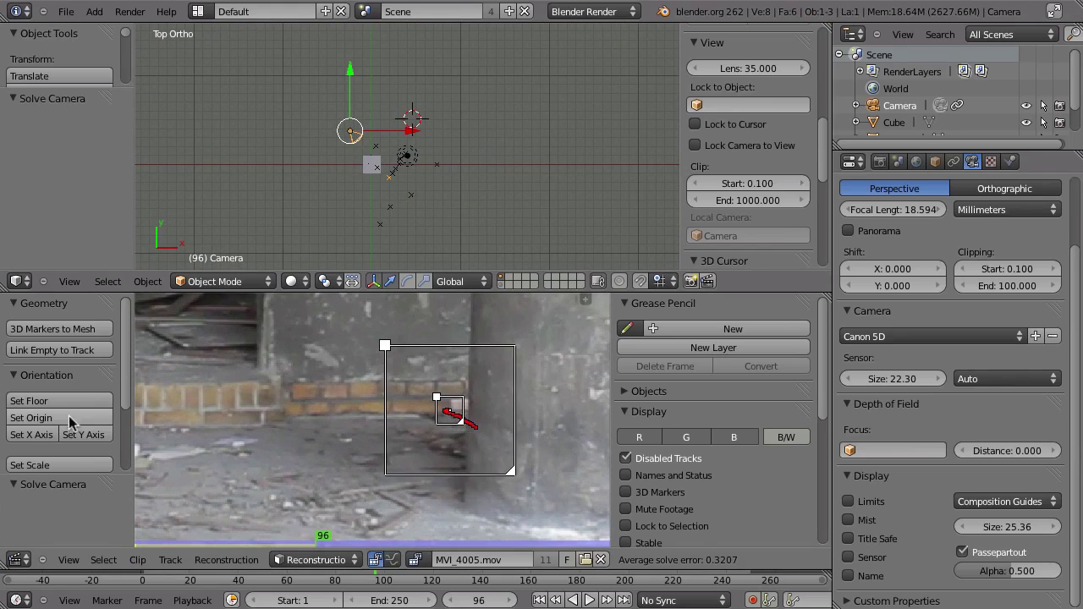
key("a")
key("a")
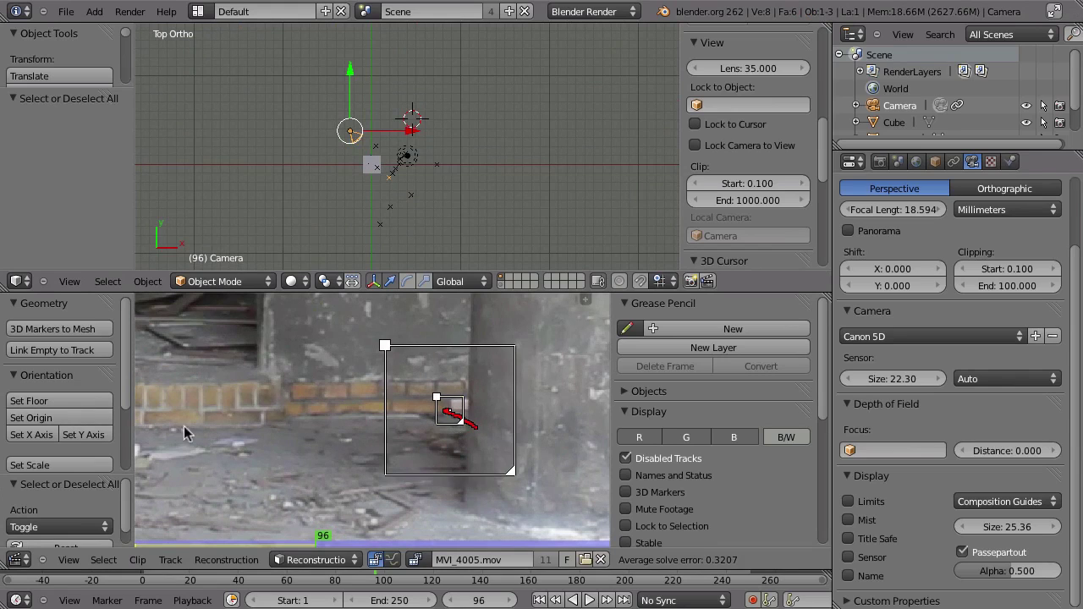
left_click(39, 418)
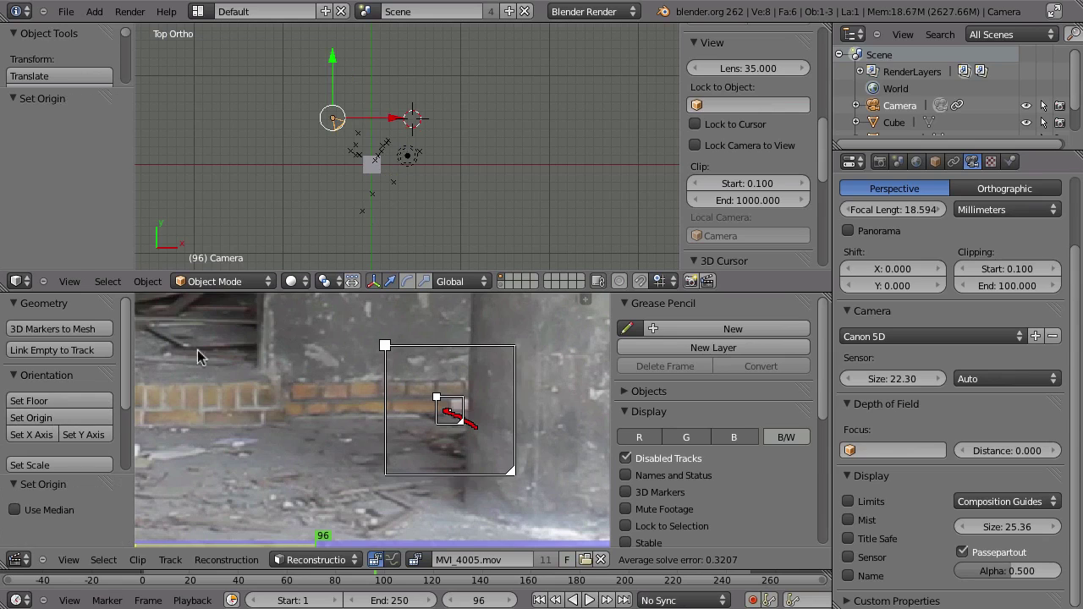
Step: Select the wall-base marker below the large window and set it as the scene's X axis, trying the Y axis in between
middle_click_drag(337, 443, 354, 447)
key("ctrl+t")
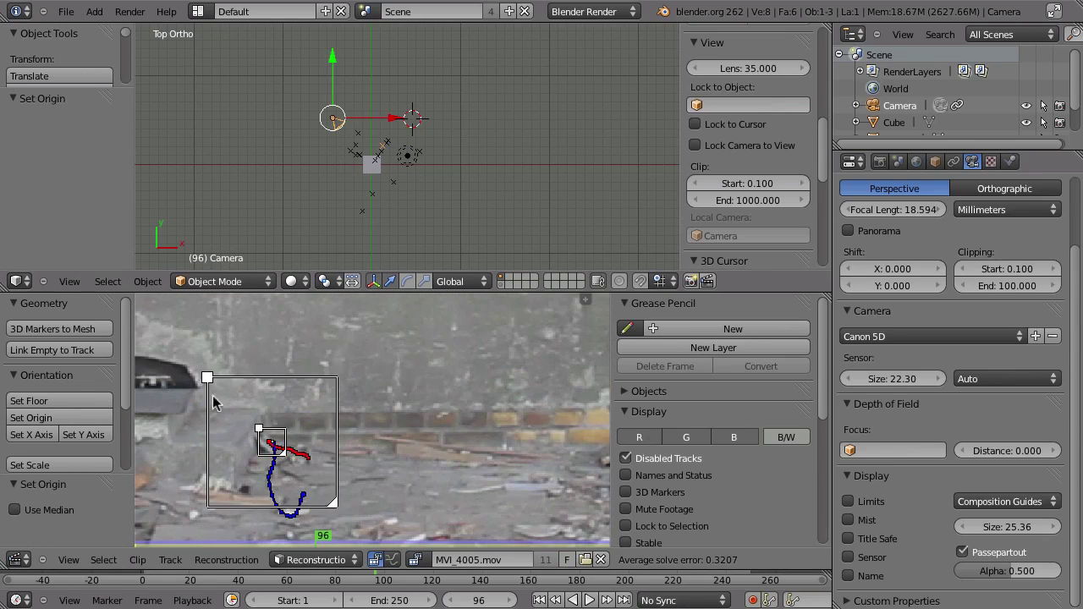
left_click(31, 435)
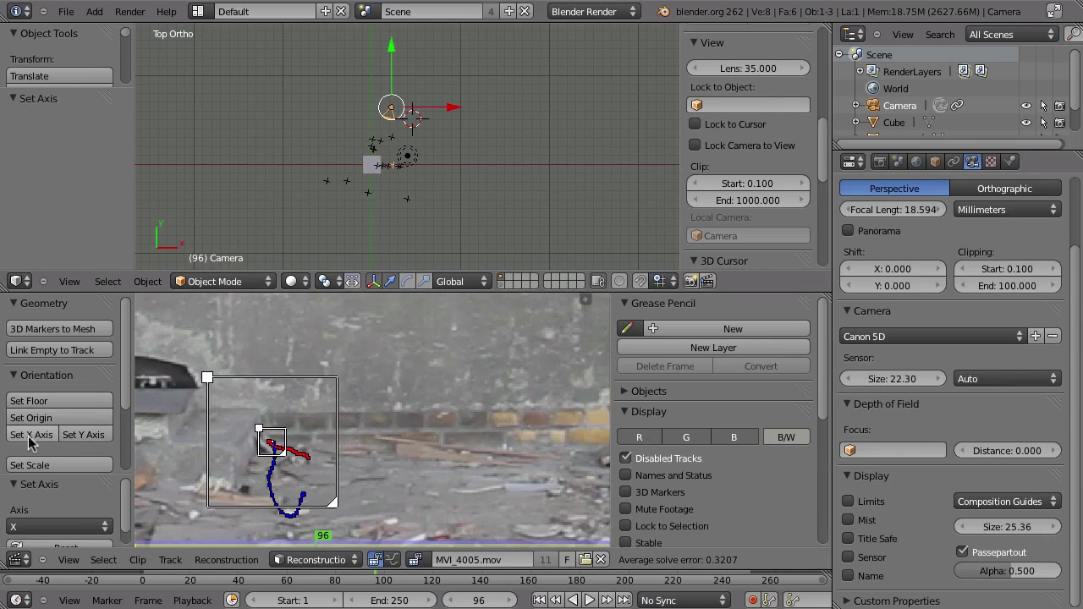
left_click(95, 435)
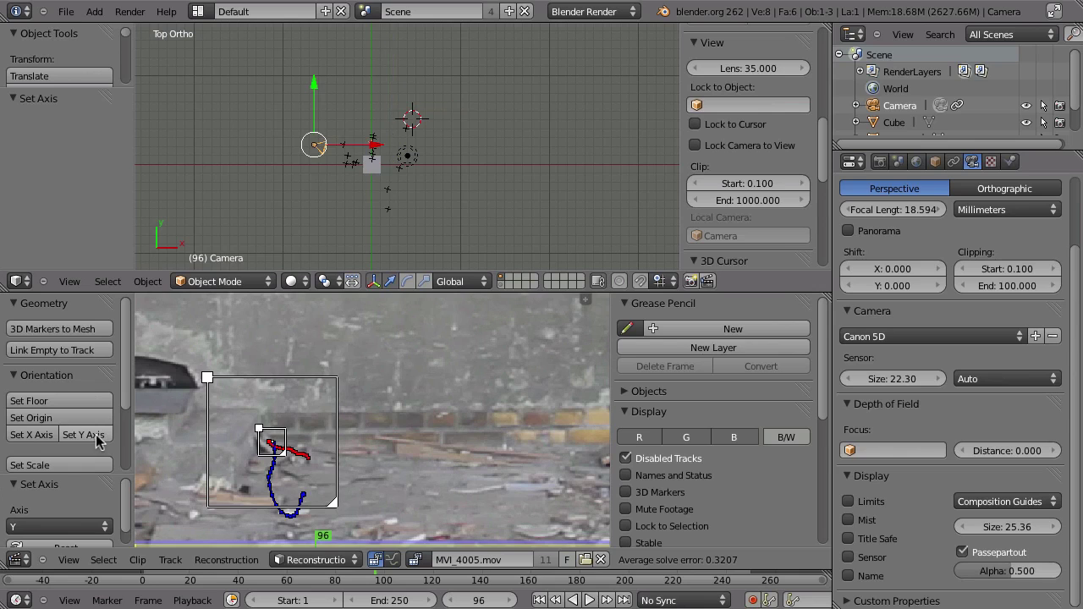
left_click(26, 435)
scroll(412, 172, "up", 2)
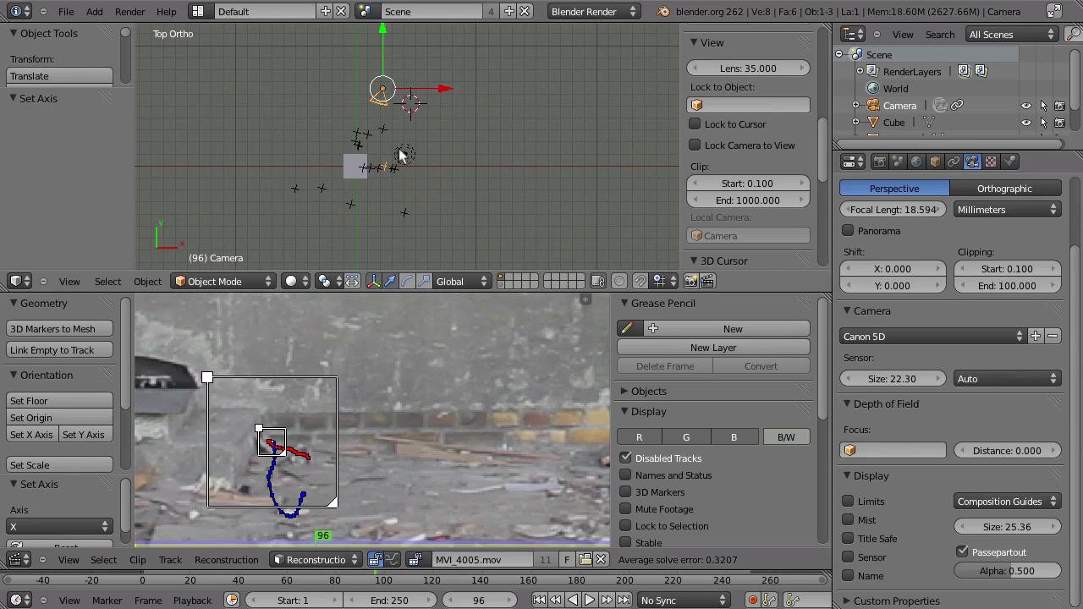
middle_click_drag(402, 155, 424, 136, "shift")
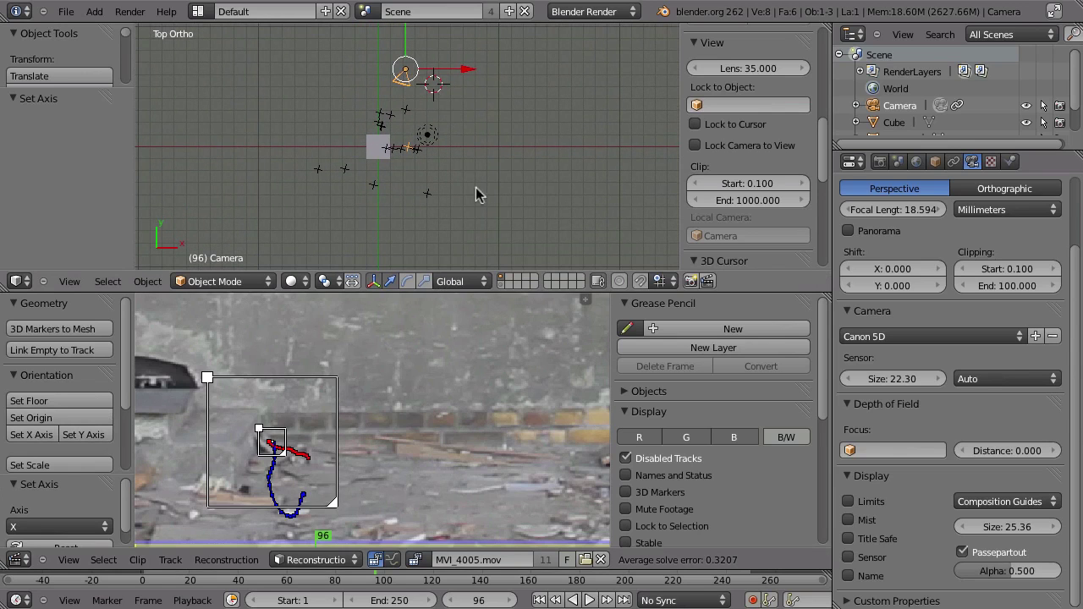
Step: Reapply the wall-base marker below the large window as the X axis until the scene's orientation flips around
key("ctrl+Up")
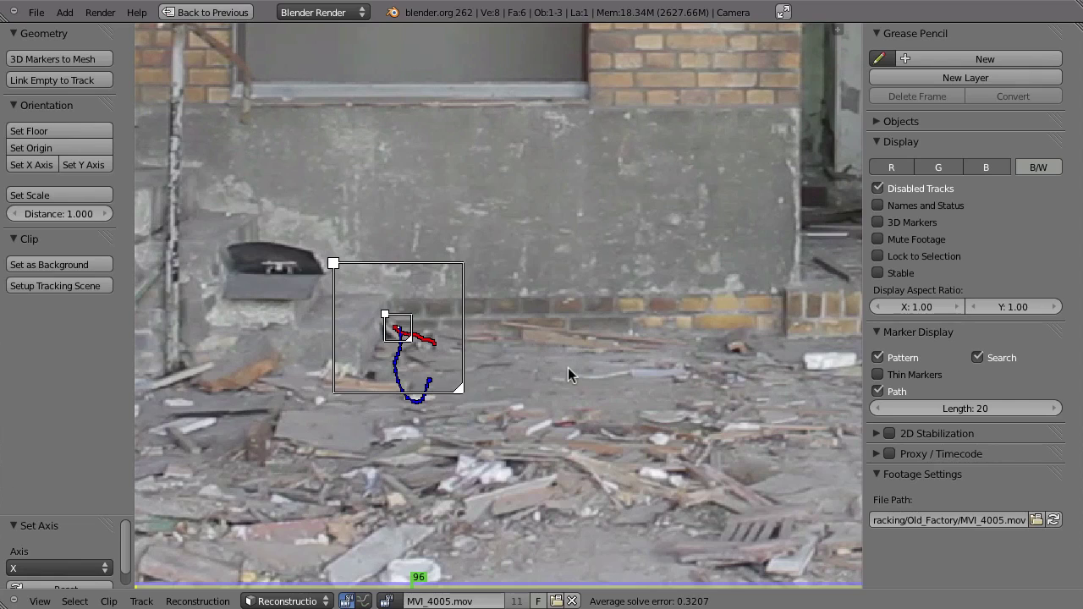
scroll(568, 368, "down", 6)
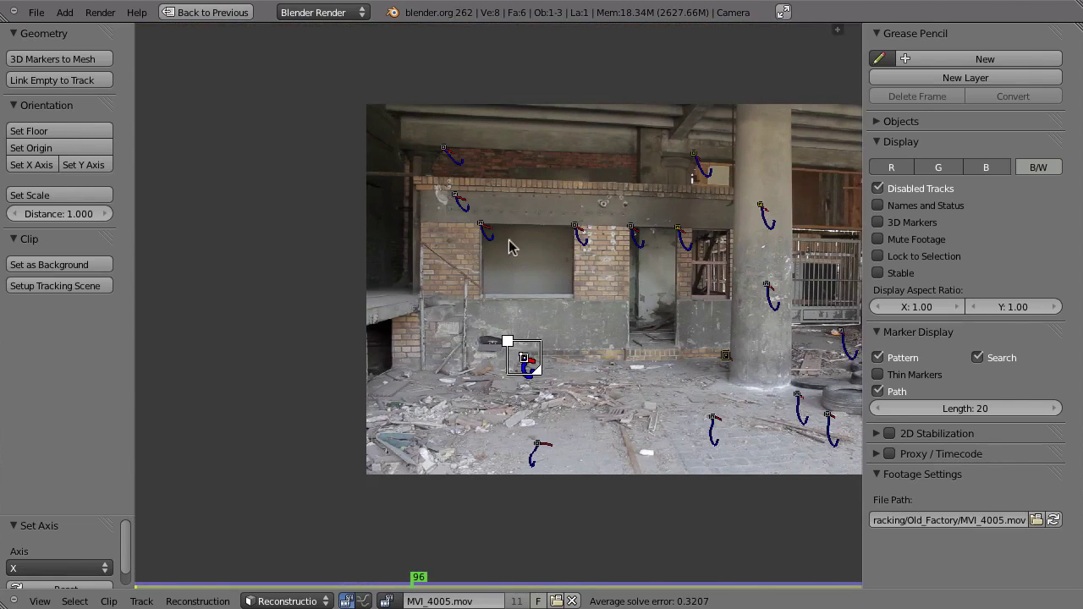
key("ctrl+Up")
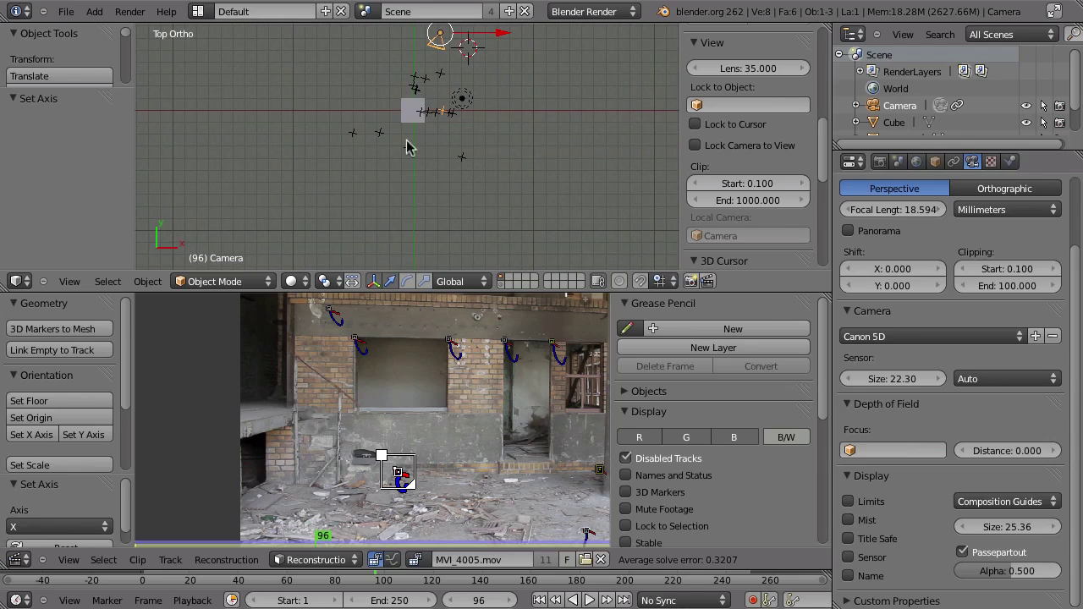
scroll(406, 147, "down", 2)
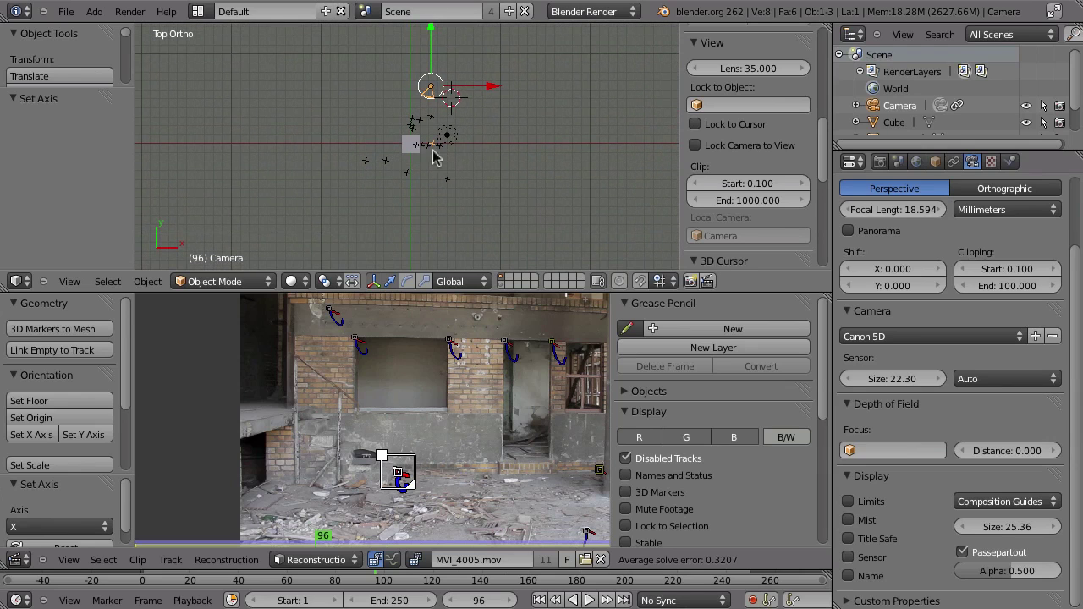
left_click(31, 435)
left_click(40, 434)
left_click(33, 437)
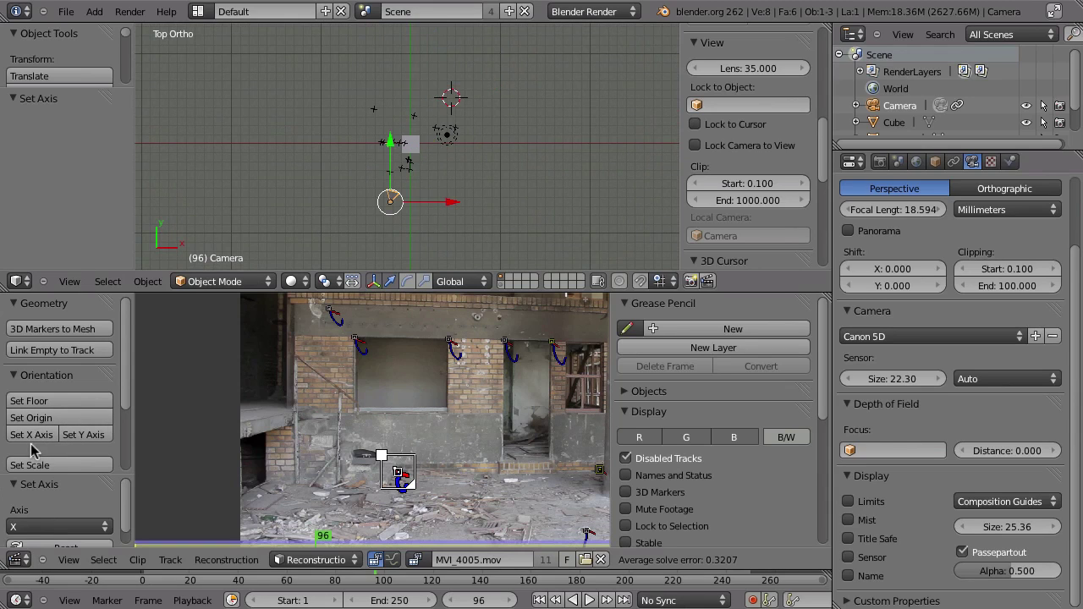
left_click(32, 440)
left_click(31, 436)
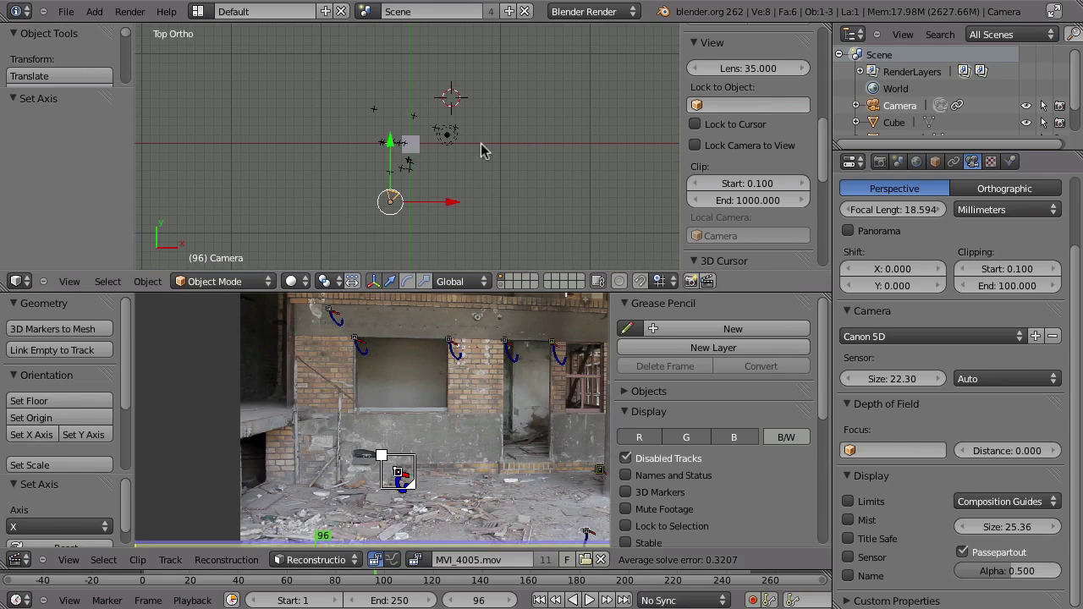
scroll(412, 146, "up", 8)
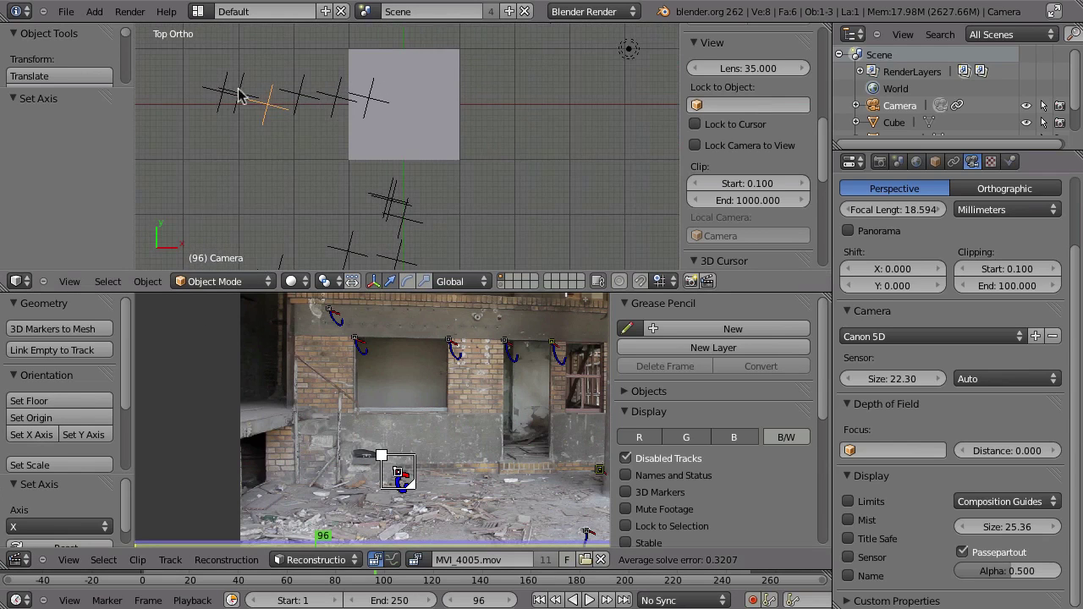
scroll(415, 71, "down", 6)
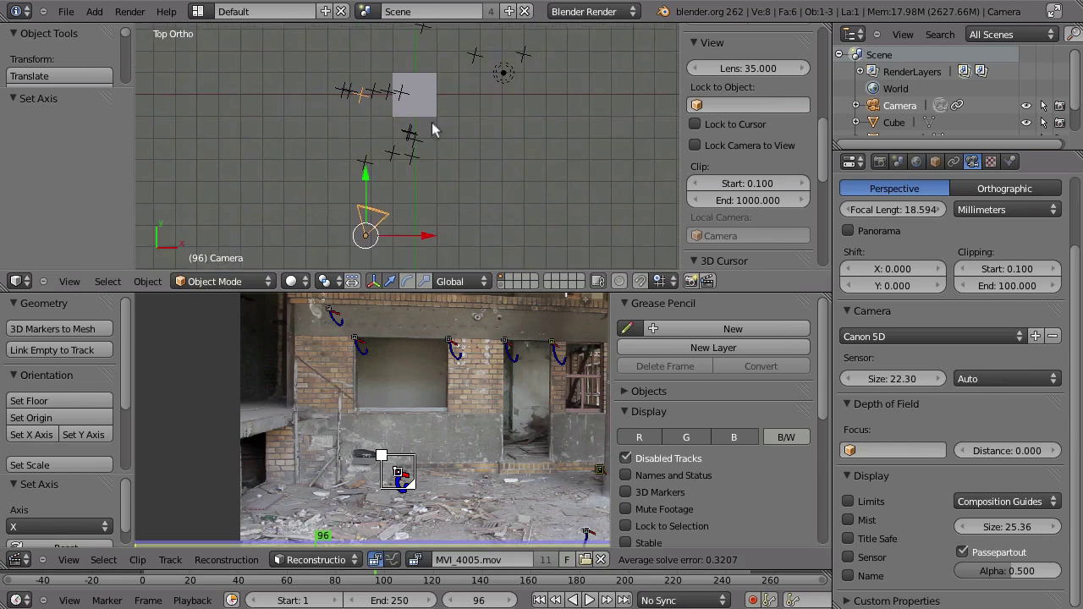
Step: From the camera view, raise the cube's mesh 1 unit along Z in Edit Mode, then return to Object Mode
middle_click_drag(436, 239, 373, 148)
key("KP_0")
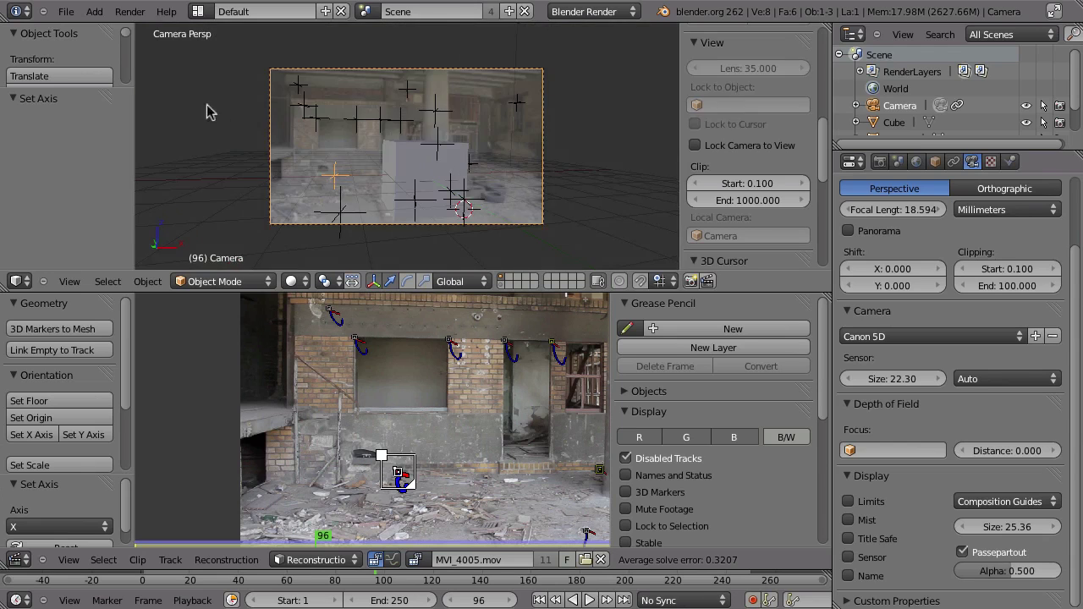
key("ctrl+Up")
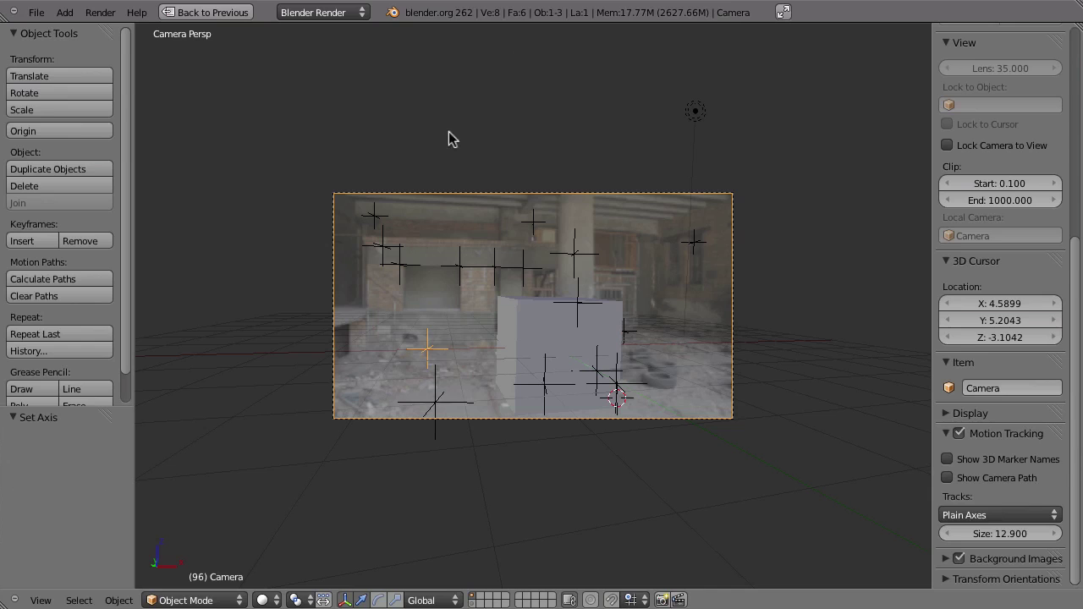
right_click(521, 332)
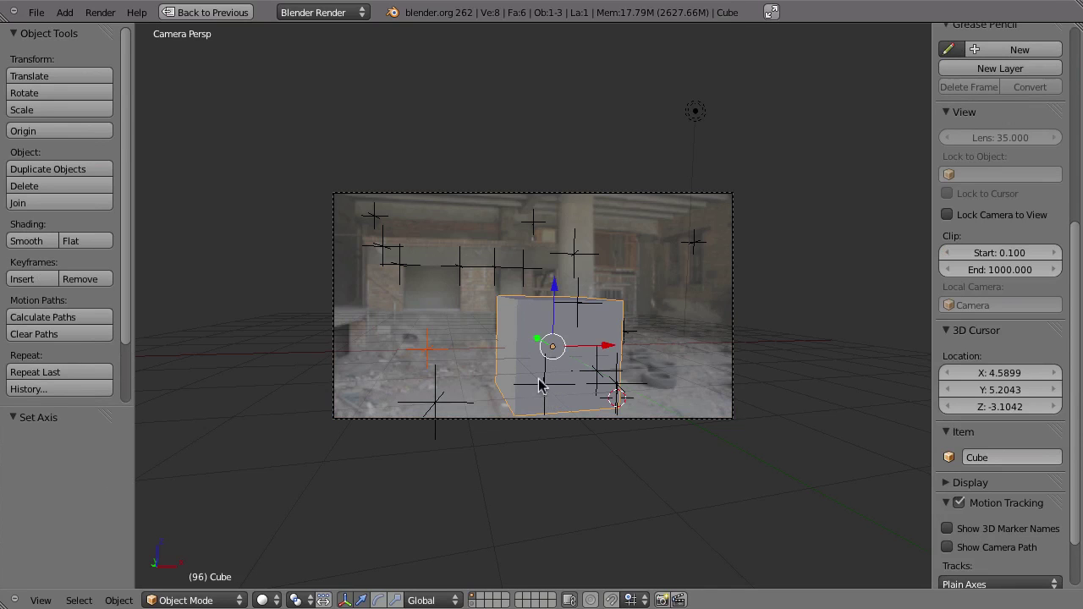
key("Tab")
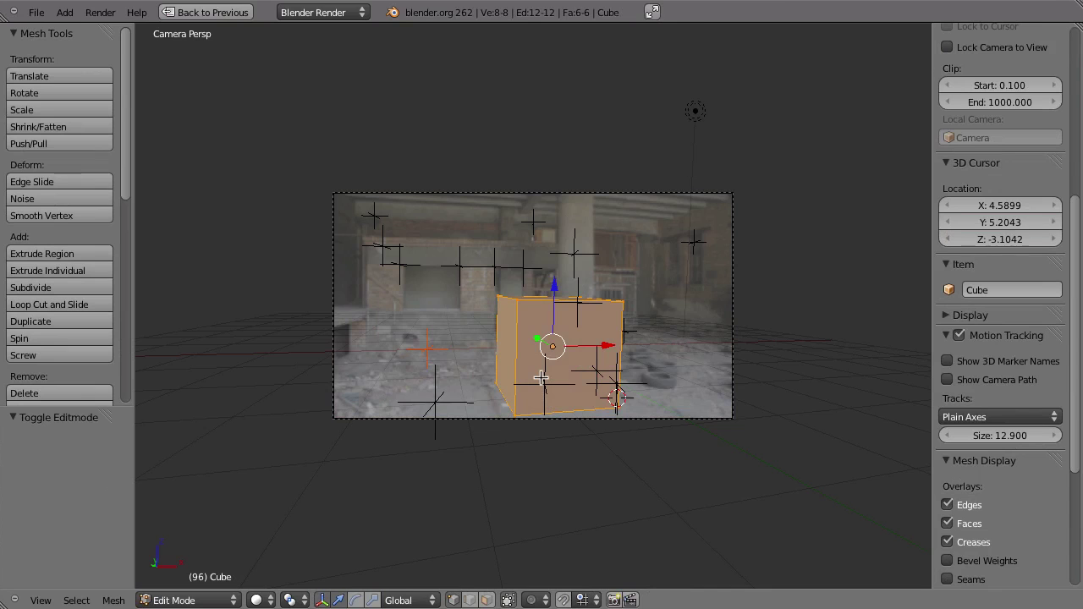
key("g")
key("z")
key("1")
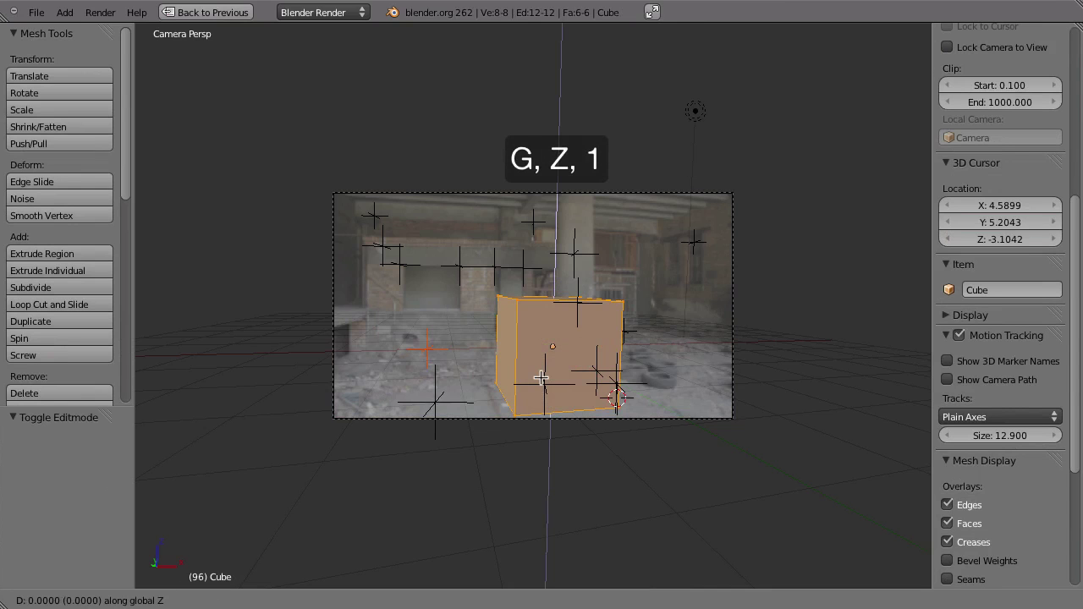
key("Return")
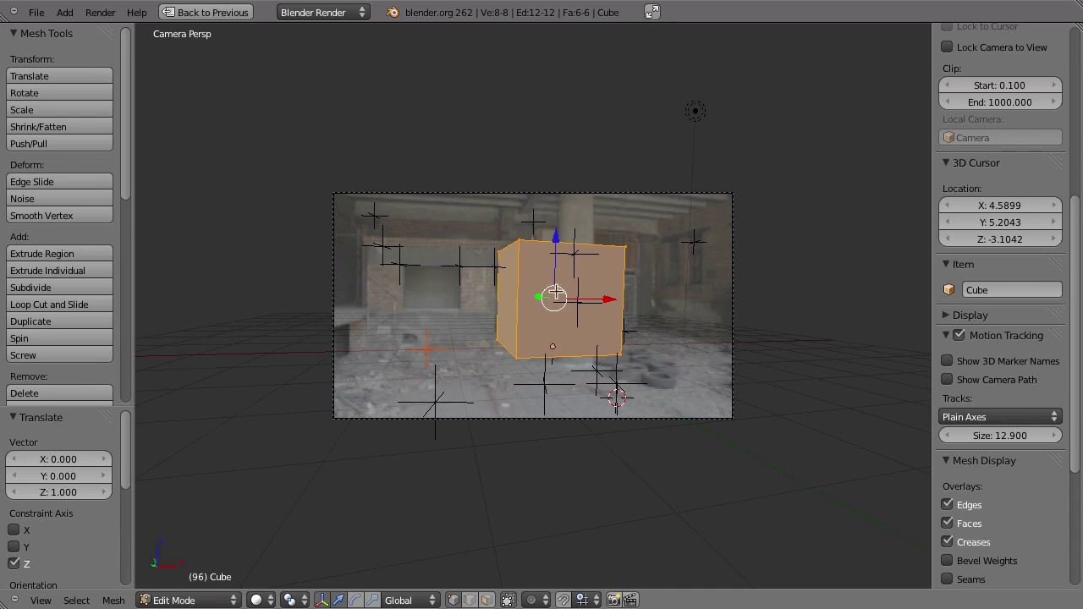
key("Tab")
Step: Slide the cube along the X axis and scale it down to about 0.4 to test its placement against the footage
key("KP_5")
middle_click_drag(512, 321, 544, 369)
scroll(544, 369, "up", 8)
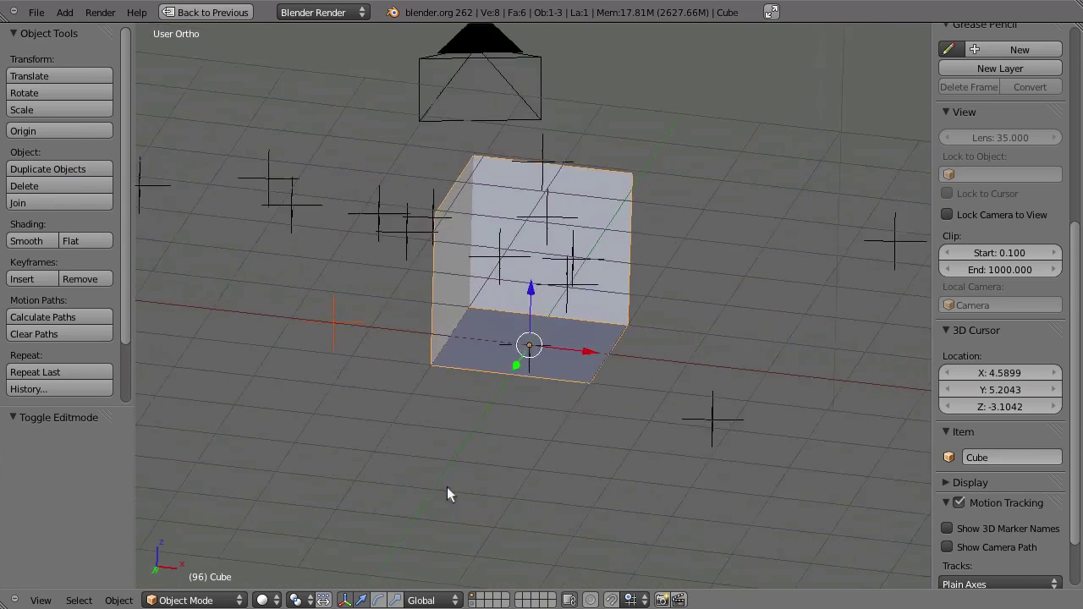
key("KP_0")
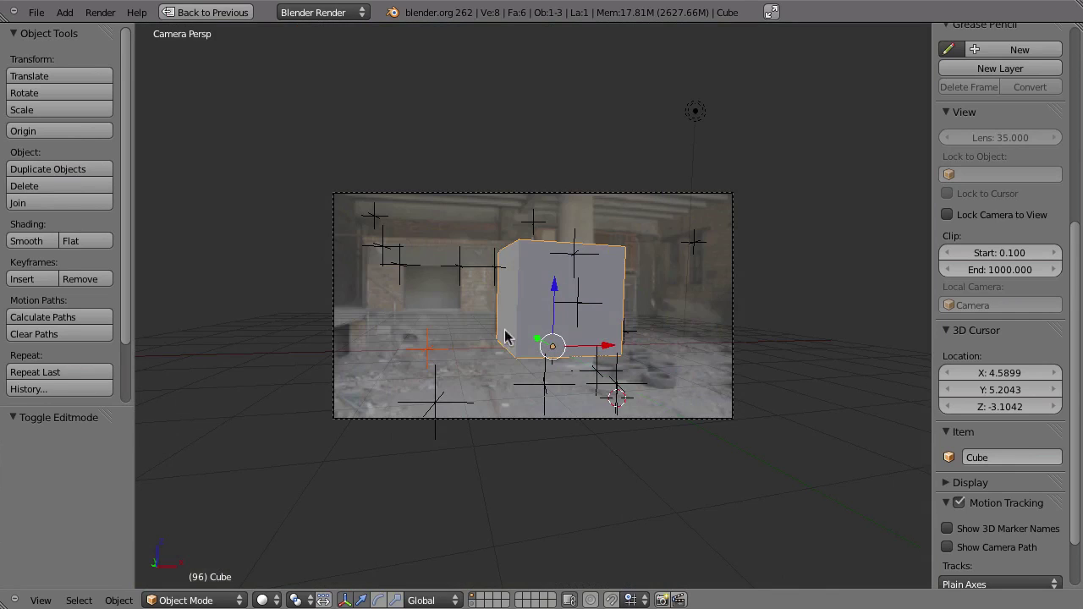
key("g")
key("x")
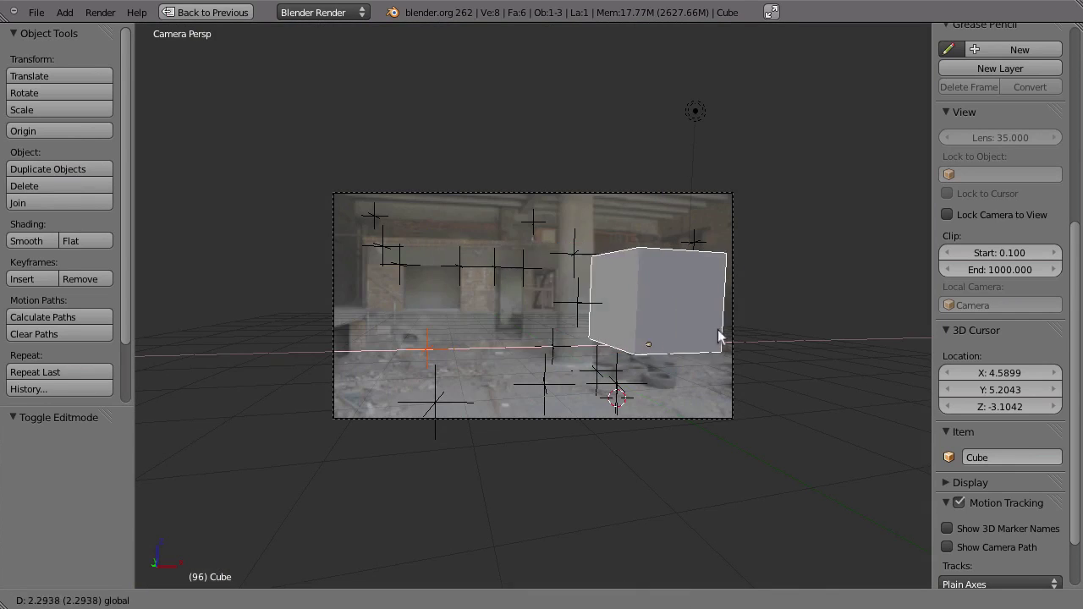
left_click(712, 353)
key("s")
left_click(617, 357)
key("g")
key("x")
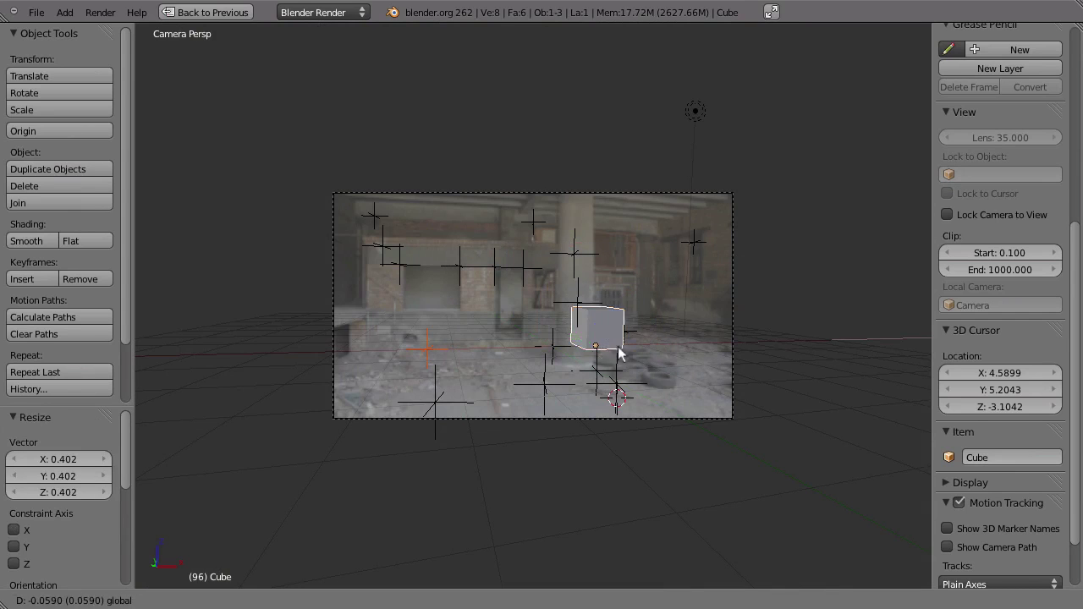
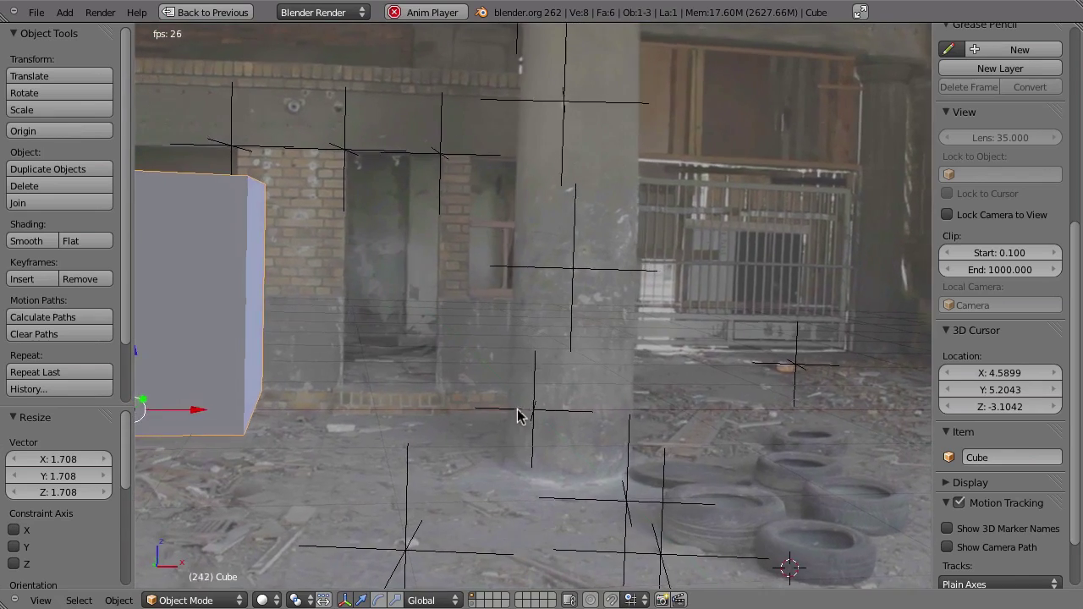
Step: Select the marker at the dark window on the side brick wall and play the footage to check how well it sticks
key("KP_0")
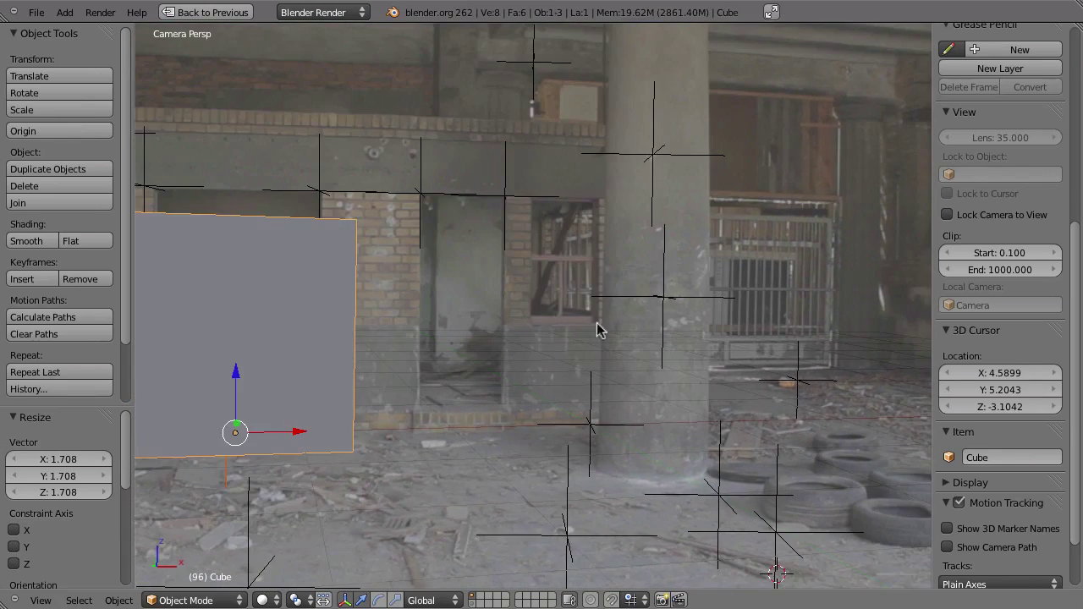
key("alt+a")
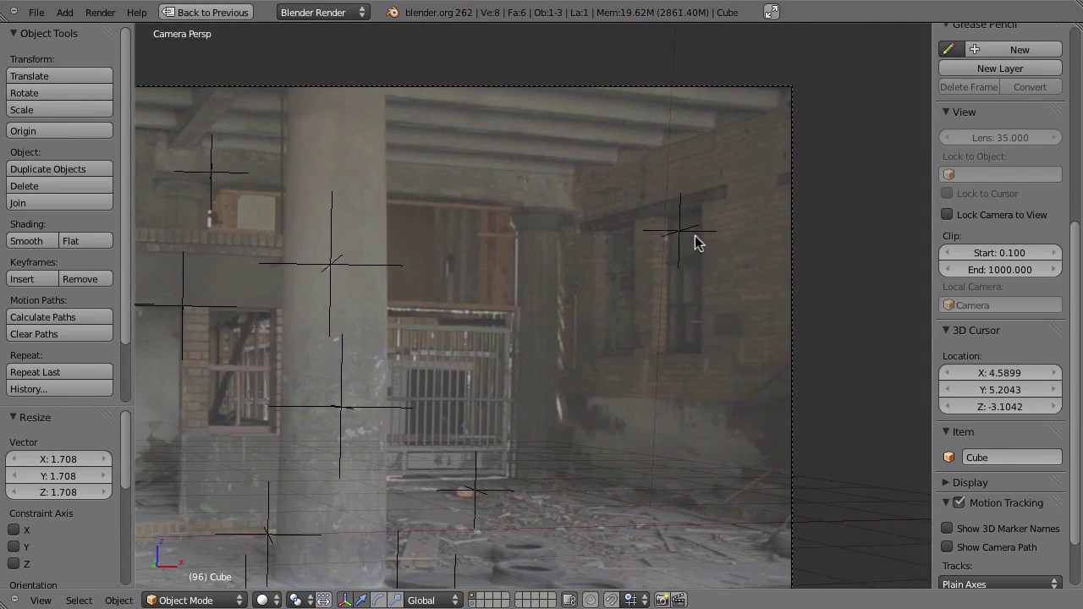
middle_click_drag(703, 235, 551, 291, "shift")
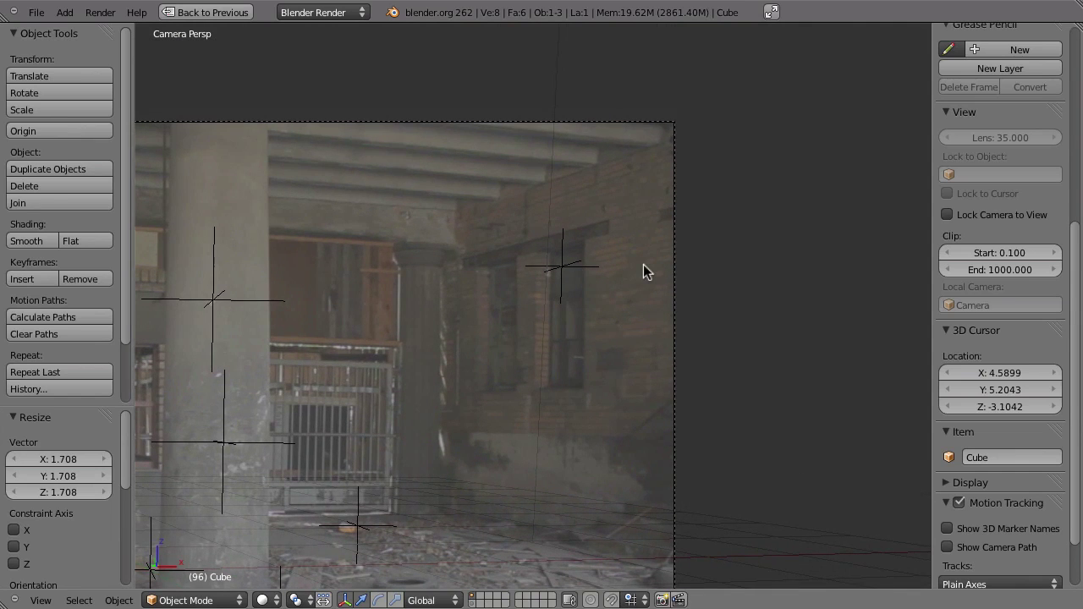
scroll(643, 264, "up", 4)
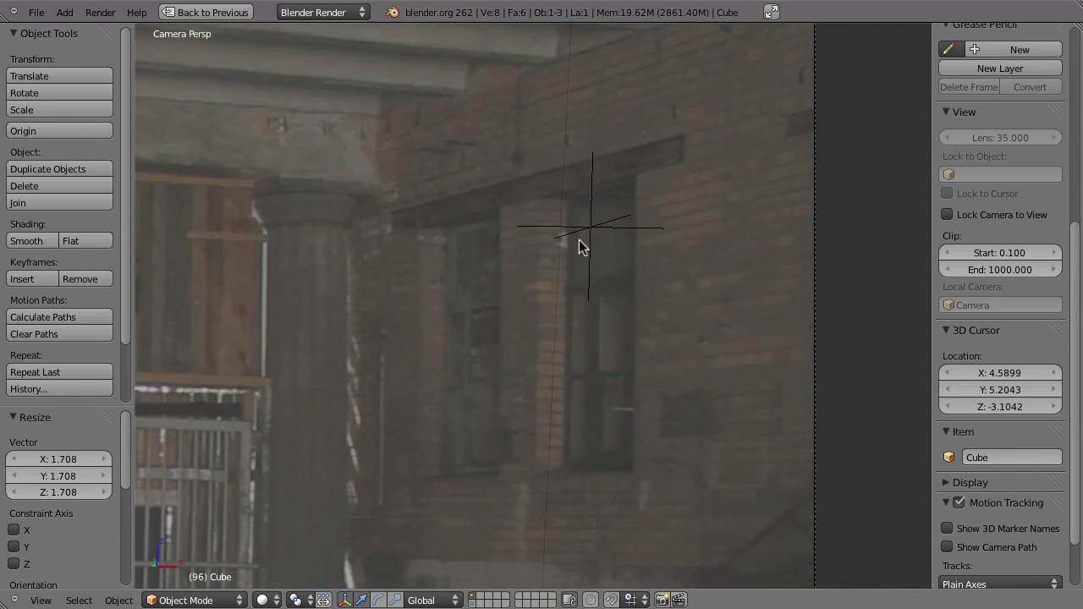
right_click(580, 246)
right_click(587, 234)
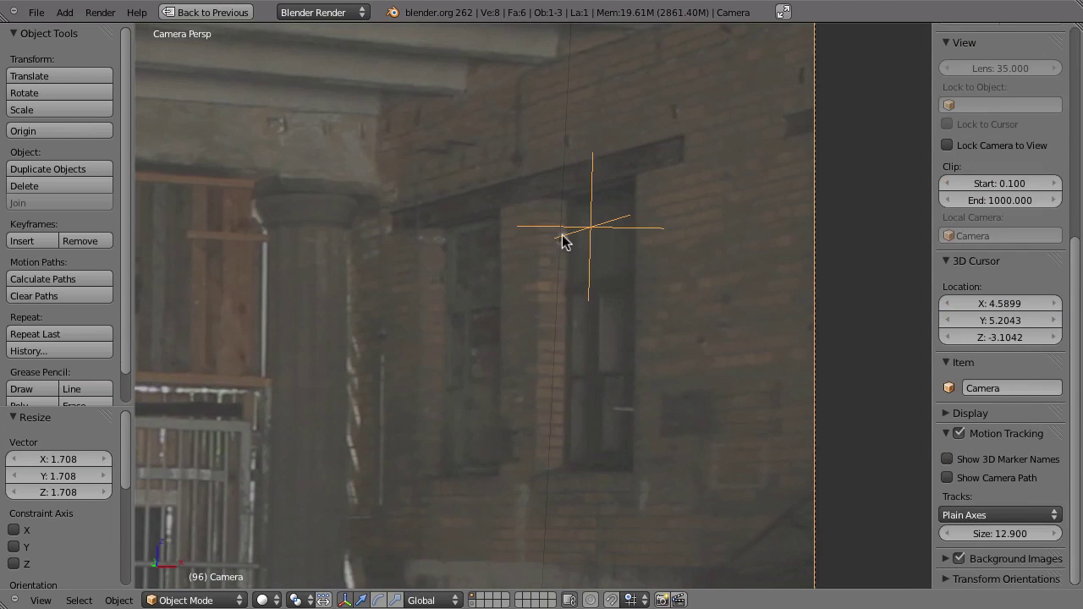
key("alt+a")
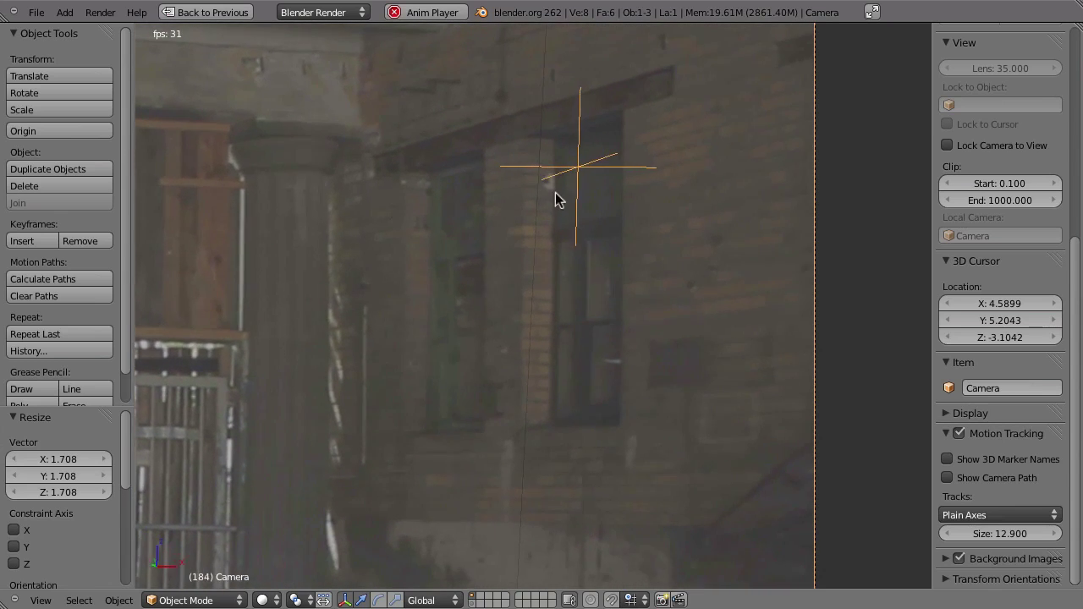
key("Escape")
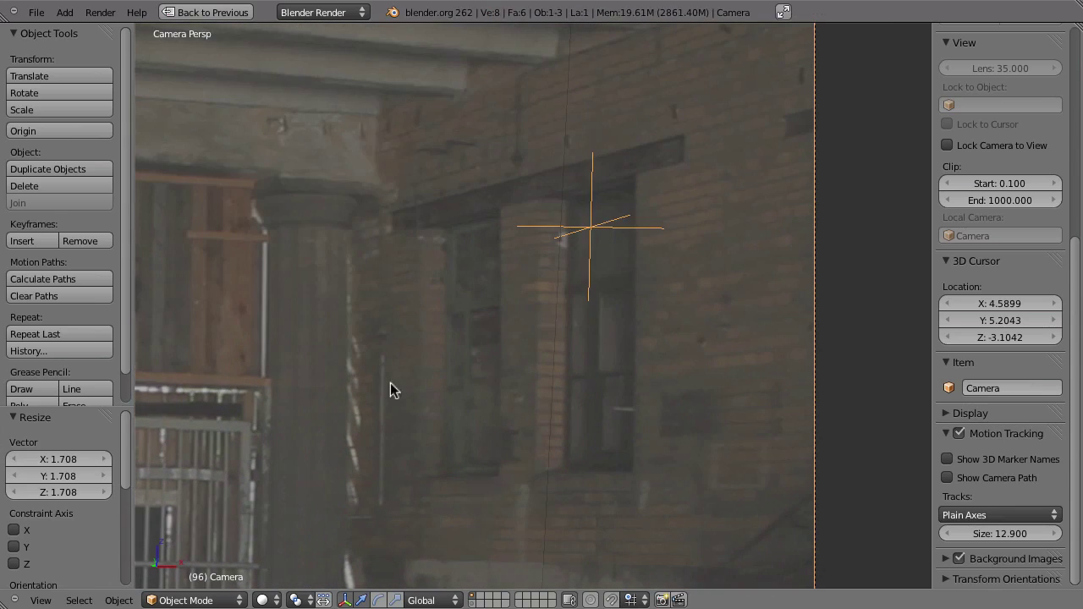
Step: Select the marker on the concrete beam above the brickwork and play the footage to check how well it sticks
scroll(425, 365, "up", 5)
mouse_move(472, 333)
middle_mouse_down("shift")
mouse_move(696, 375)
mouse_move(573, 325)
mouse_move(402, 305)
middle_mouse_up("shift")
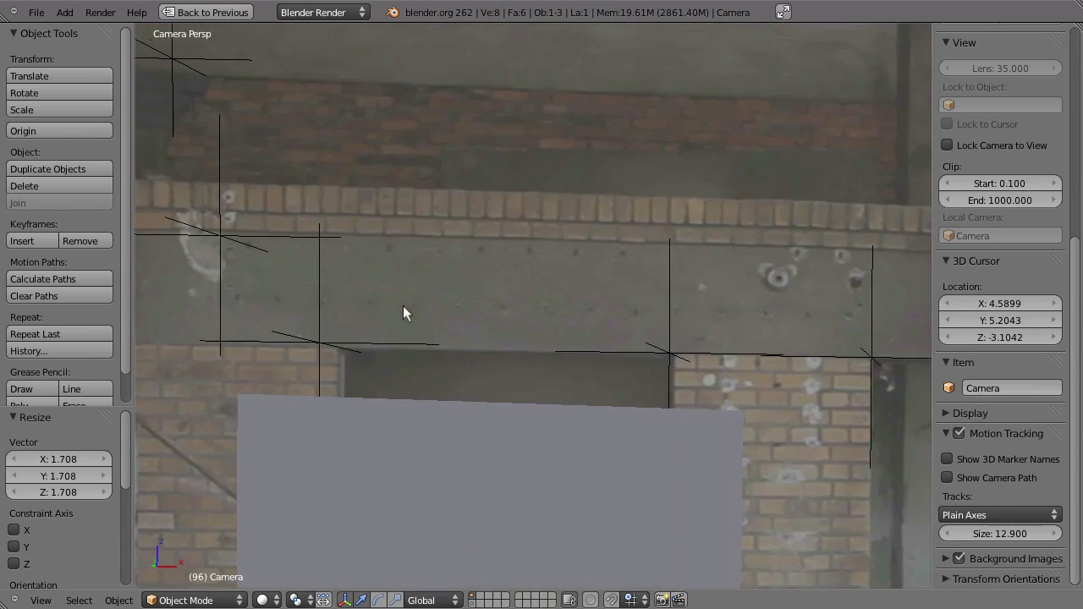
scroll(423, 306, "down", 4)
right_click(541, 216)
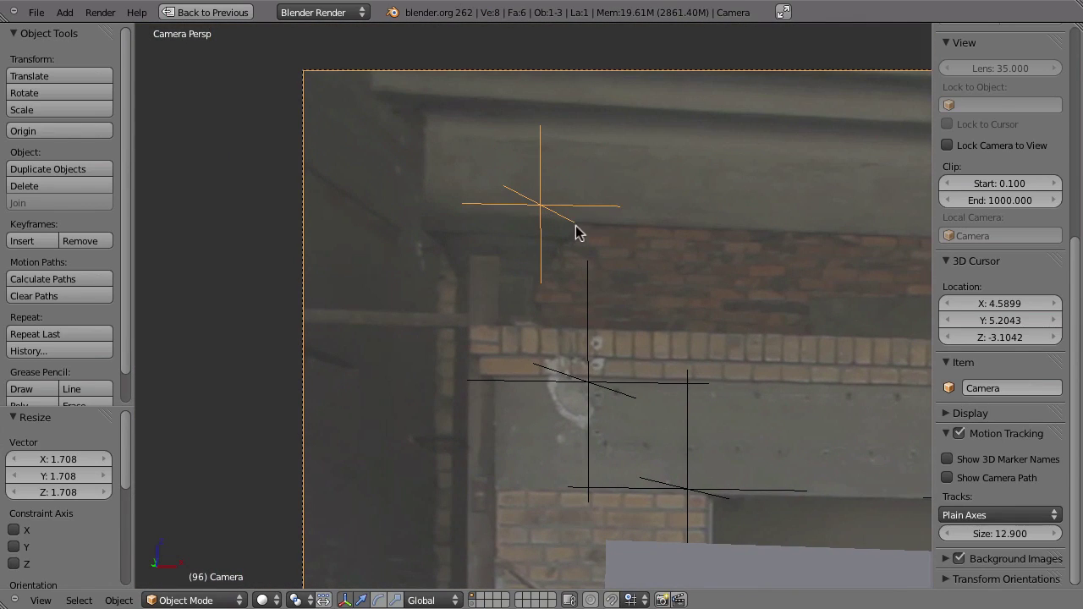
key("alt+a")
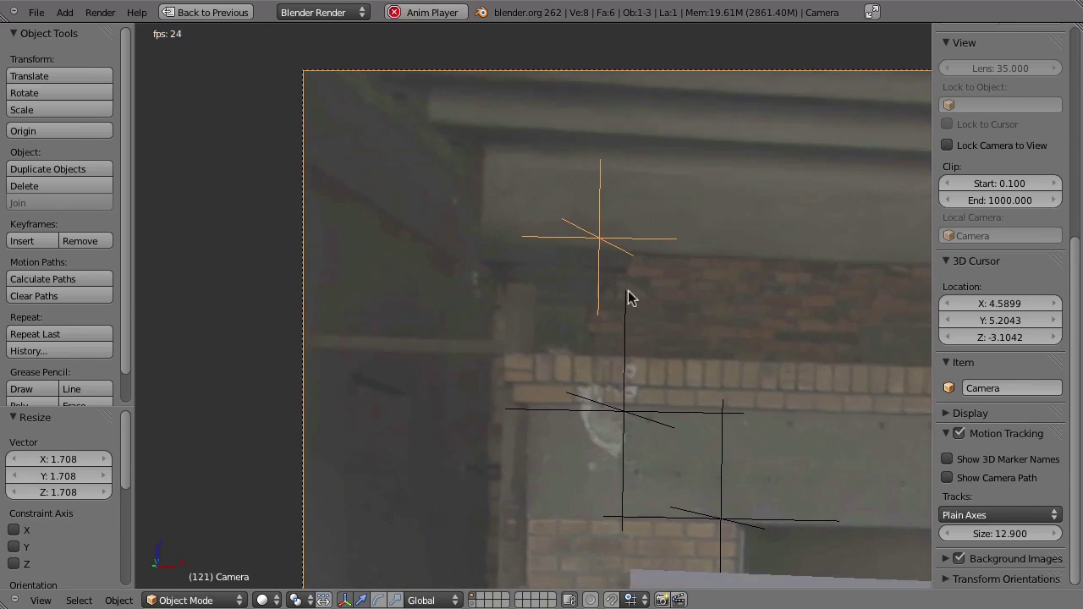
key("Escape")
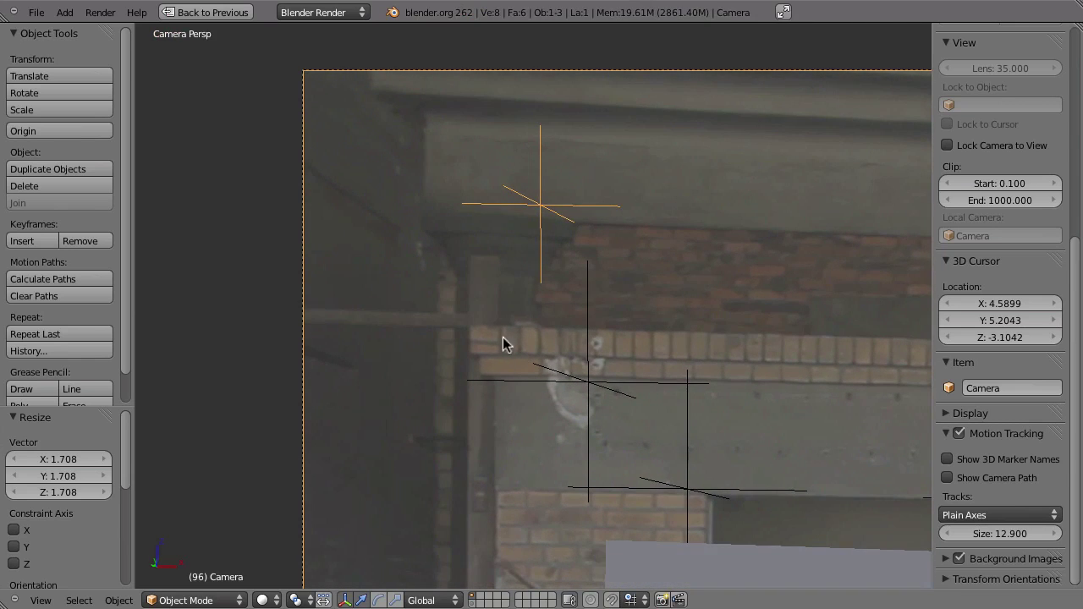
scroll(502, 384, "down", 8)
middle_click_drag(549, 356, 462, 318, "shift")
scroll(462, 318, "up", 2)
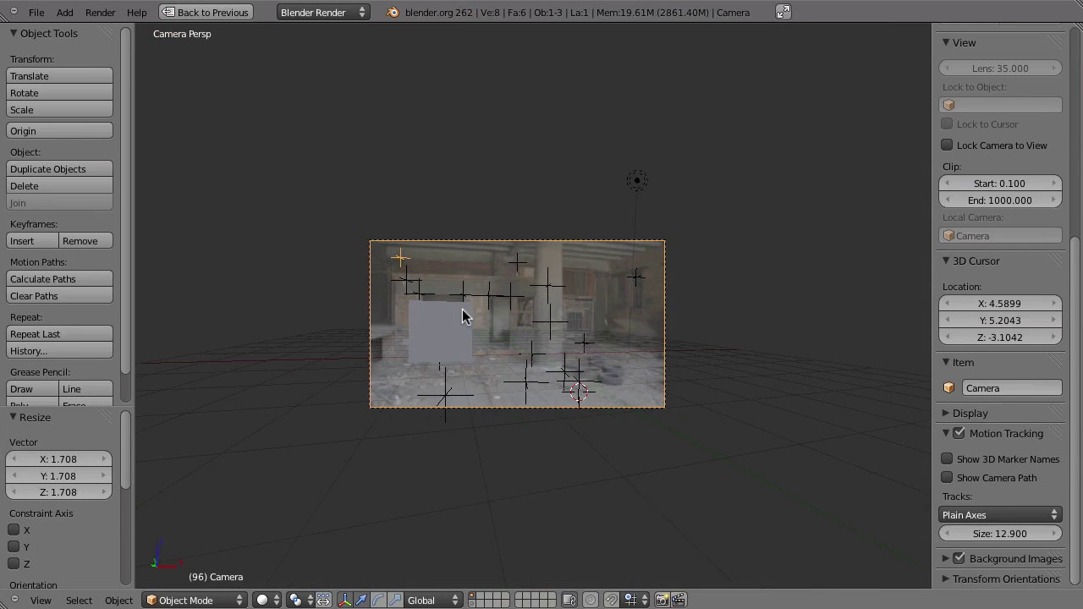
Step: Switch the clip editor to Tracking mode and examine the beam marker's average error and the camera's lens distortion values
key("ctrl+Up")
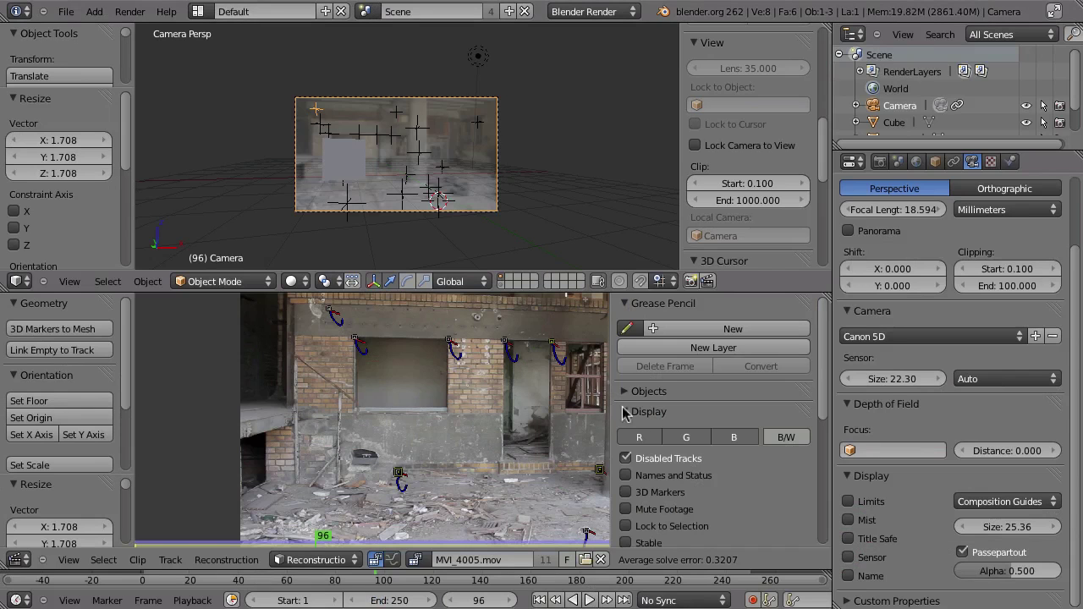
key("ctrl+Up")
key("ctrl+Tab")
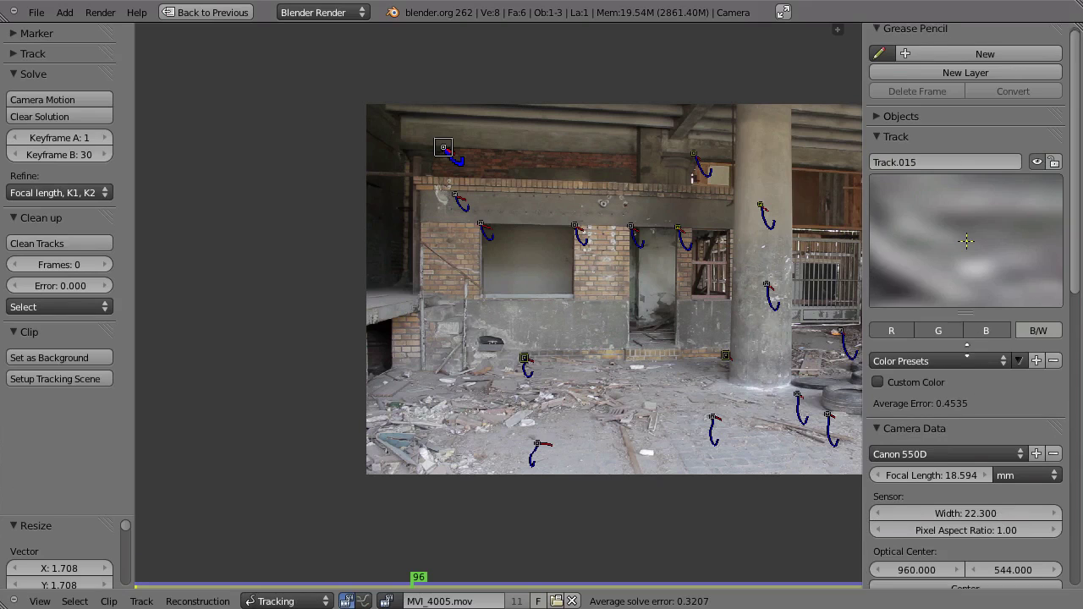
scroll(940, 313, "down", 6)
scroll(951, 378, "down", 2)
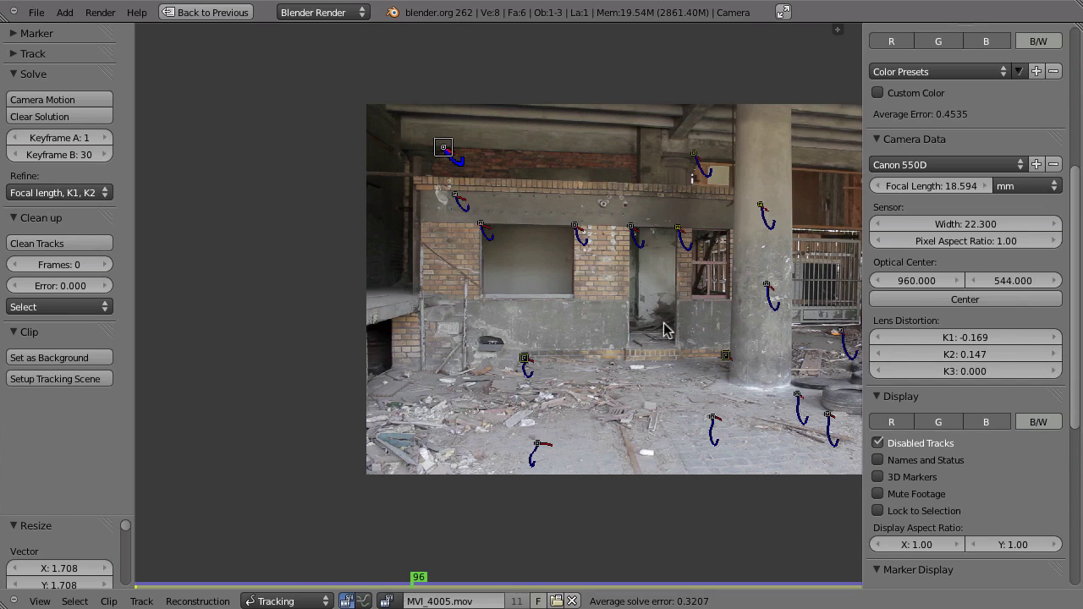
key("ctrl+Up")
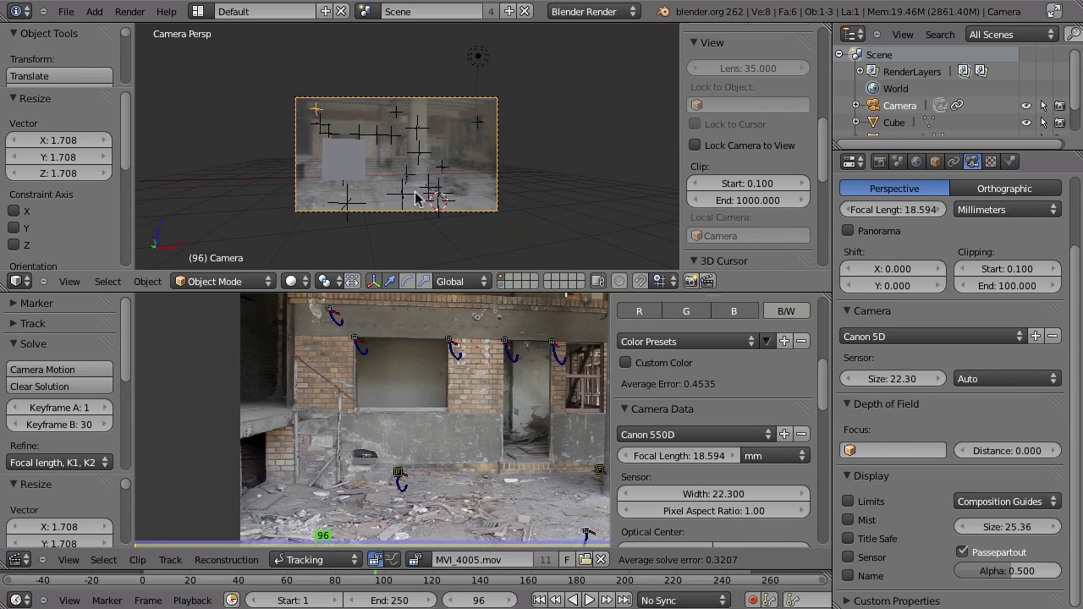
Step: Maximize the clip editor, collapse the Tracking Settings and Marker Display sections, and enable Proxy / Timecode for the clip
key("ctrl+Up")
middle_click_drag(566, 323, 483, 362)
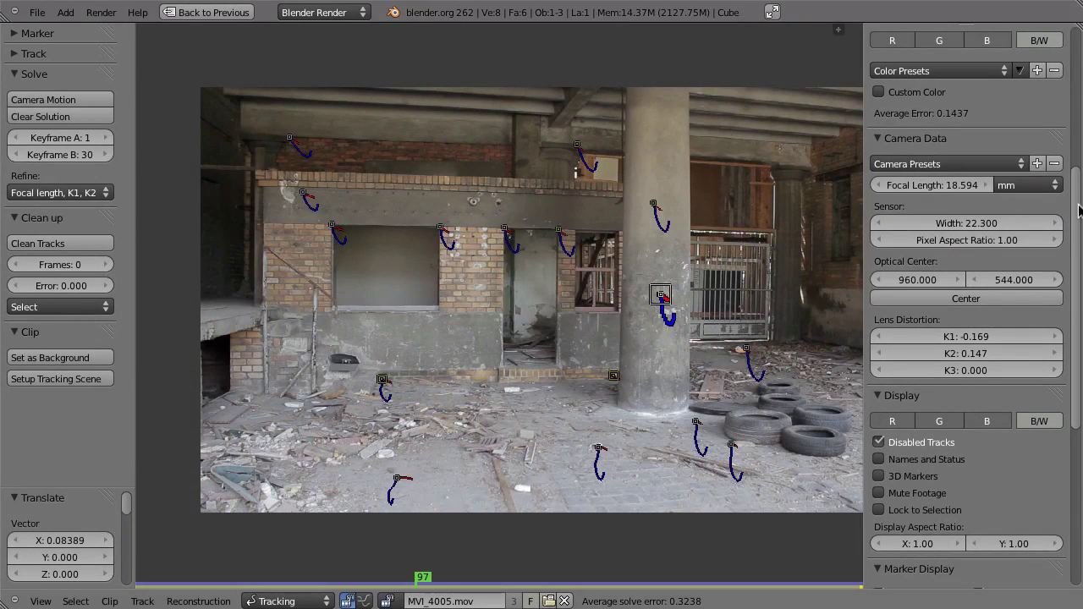
scroll(1080, 245, "down", 1)
scroll(1080, 245, "down", 9)
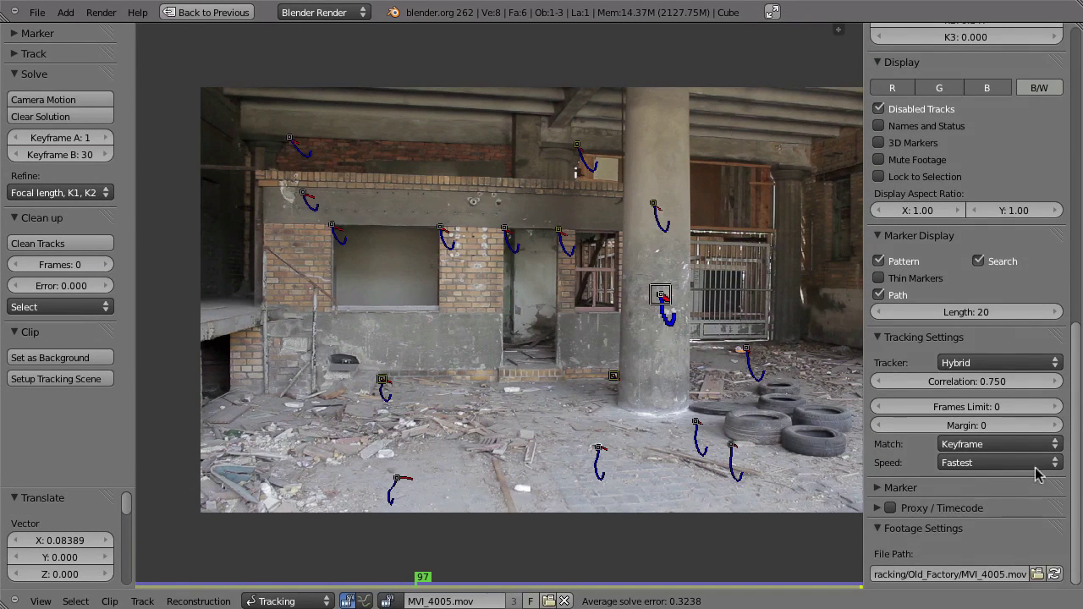
left_click(877, 337)
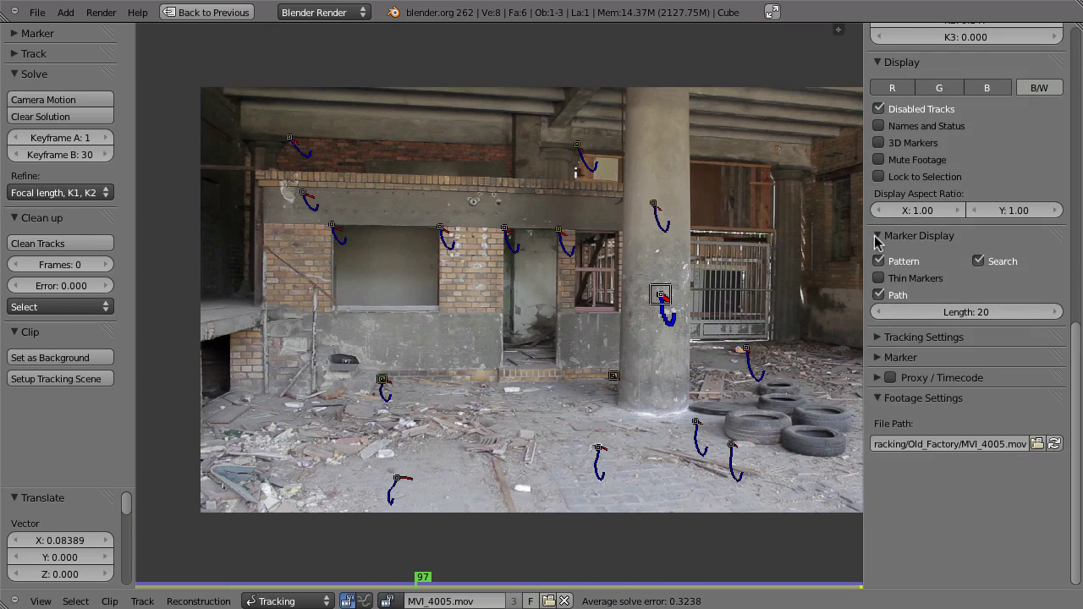
left_click(877, 237)
left_click(875, 297)
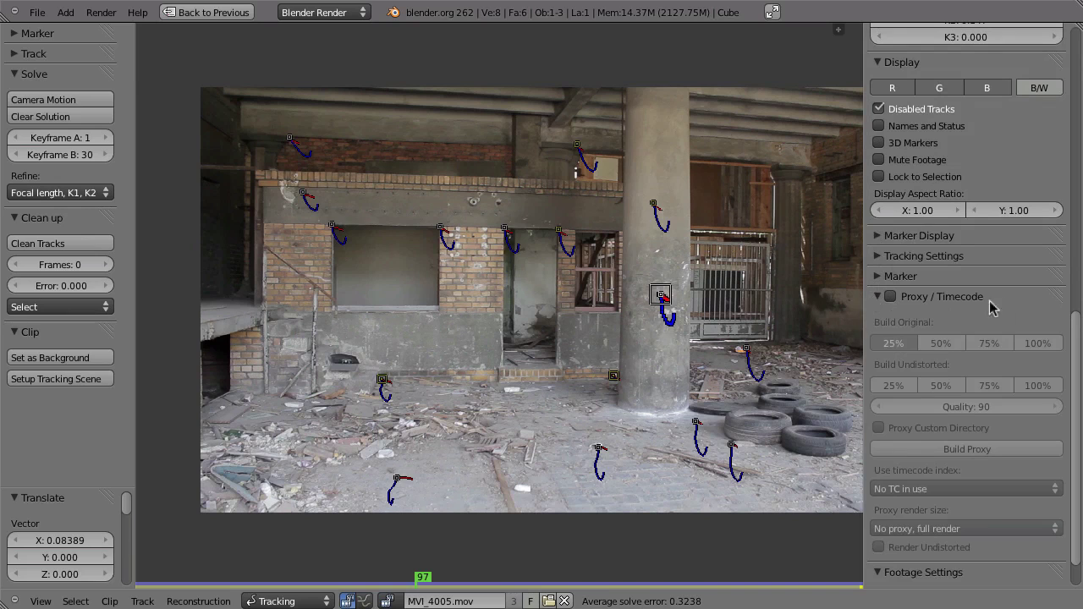
left_click(890, 297)
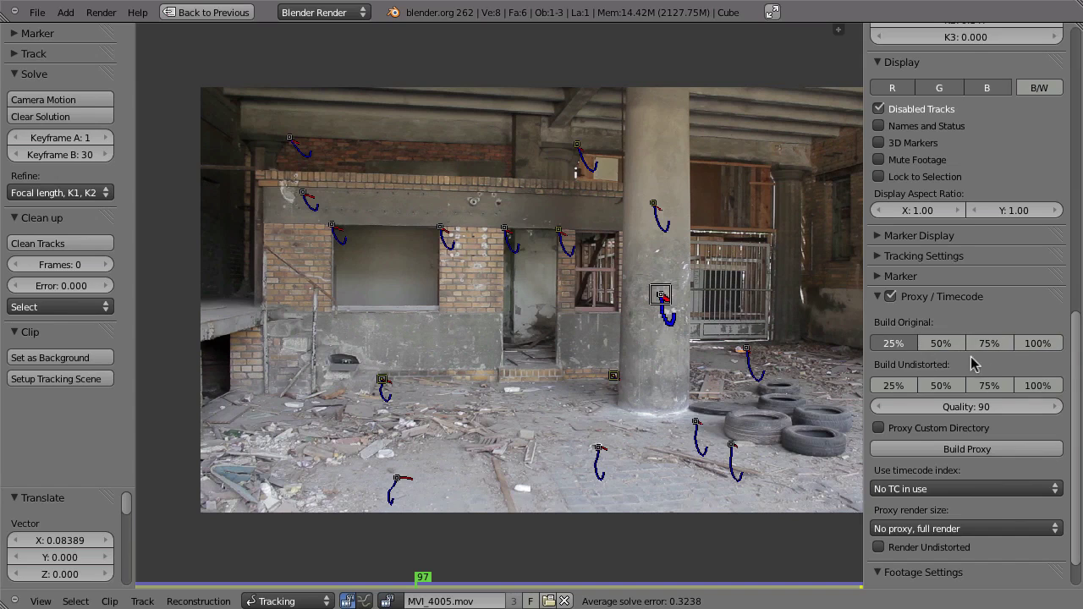
left_click(946, 344)
Step: Toggle Render Undistorted on and off, leaving it on, to compare the undistorted footage with the original
left_click(880, 548)
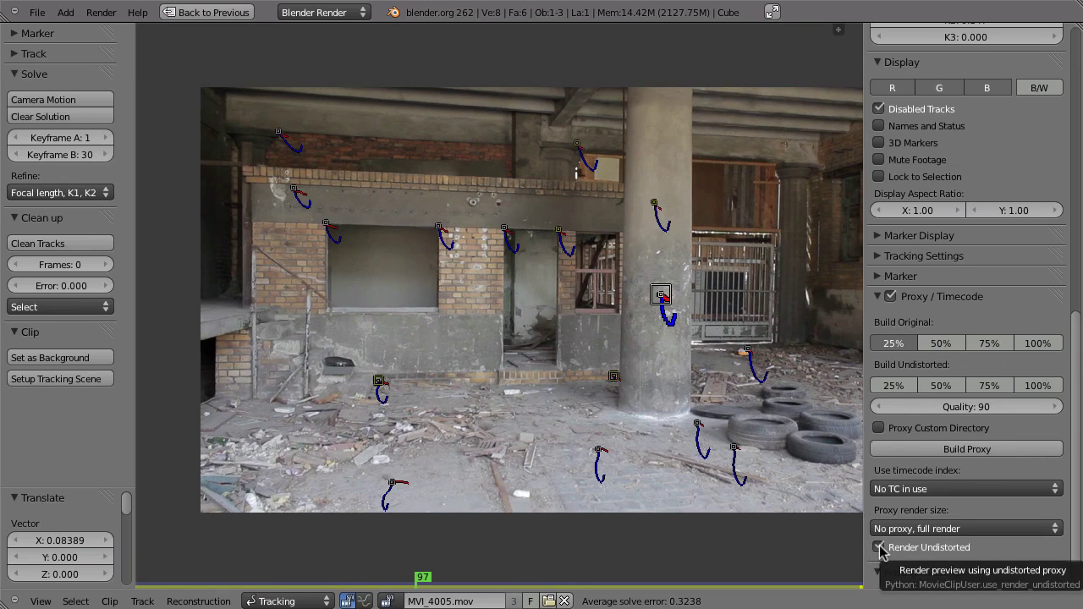
left_click(879, 548)
left_click(879, 547)
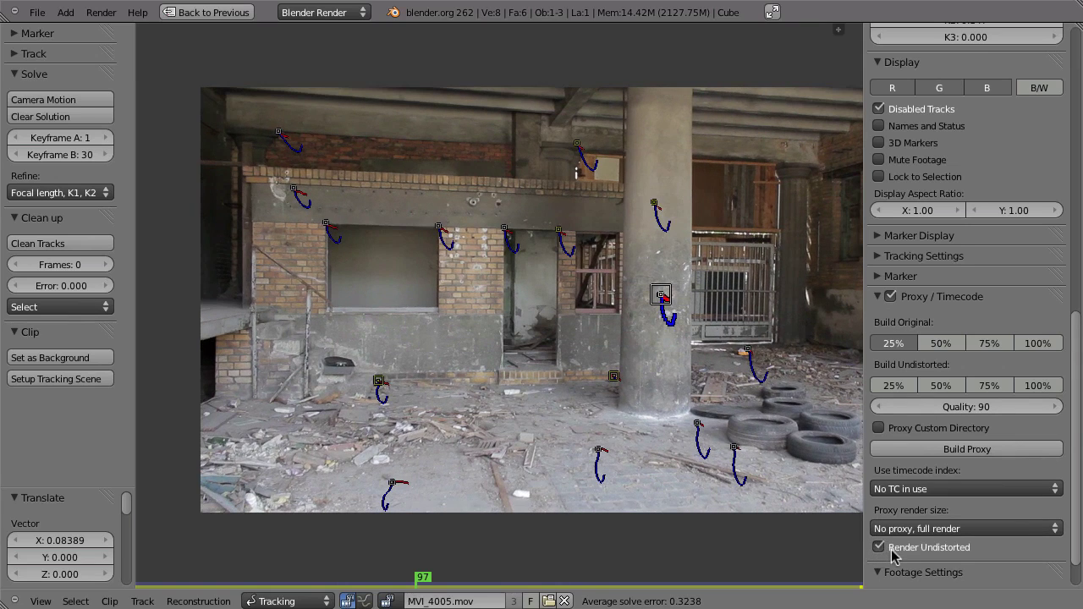
left_click(891, 549)
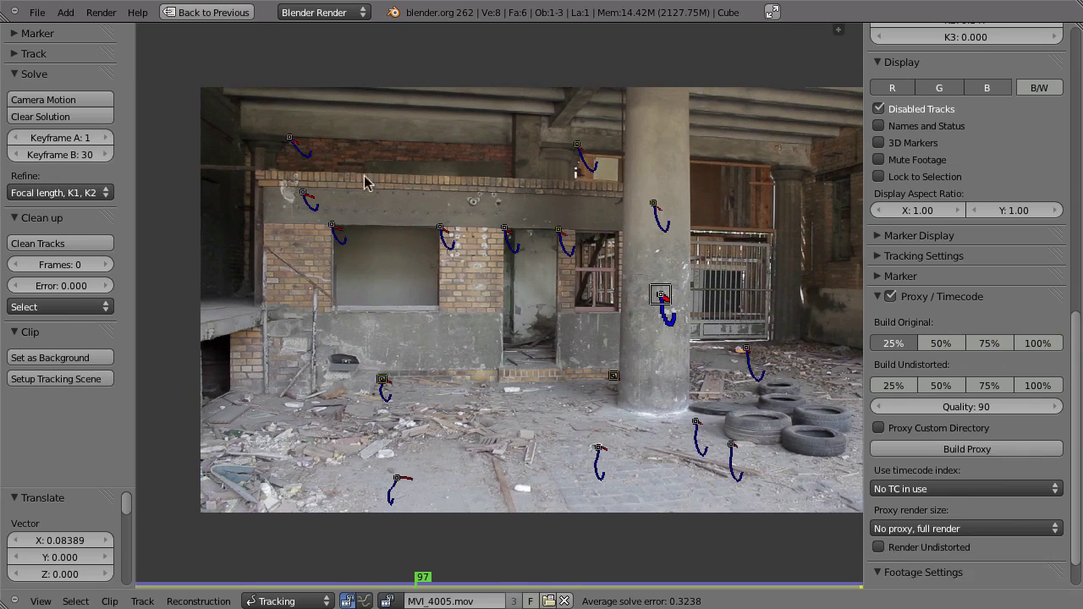
left_click(879, 548)
left_click(880, 548)
left_click(880, 548)
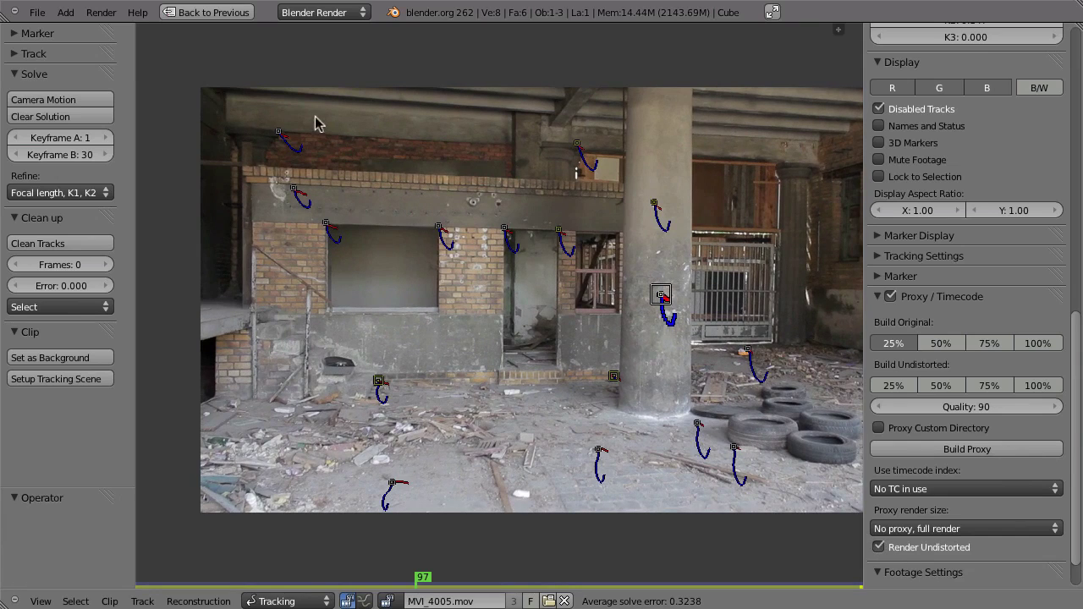
Step: Draw a straight Grease Pencil line along the concrete ceiling beam to check its straightness, and remove the drawing
left_click_drag(279, 93, 848, 129)
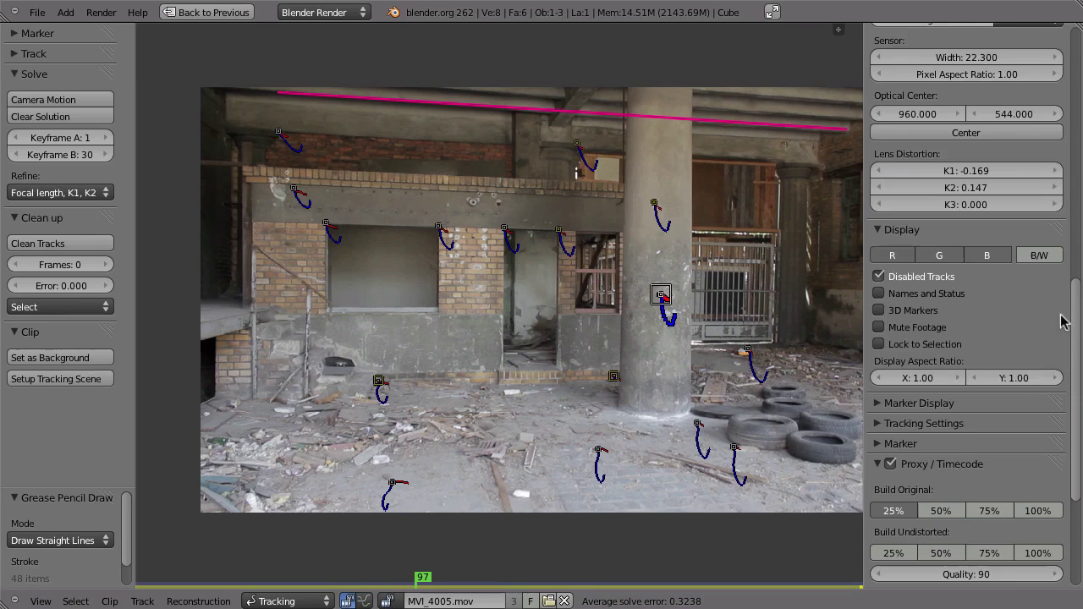
left_click_drag(1067, 320, 1078, 28)
left_click(1054, 59)
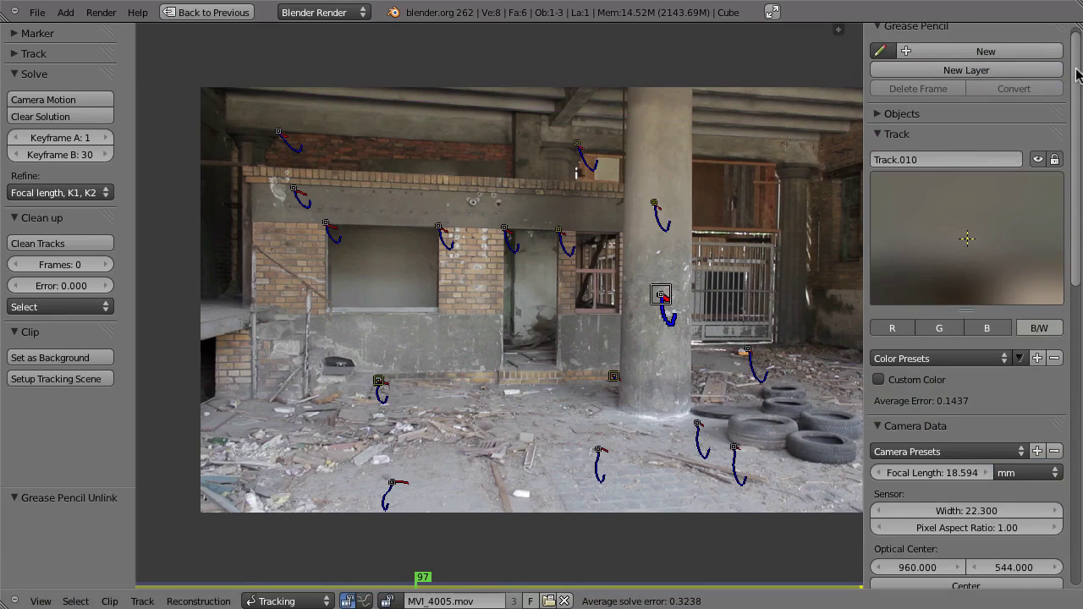
Step: Turn off Render Undistorted for the clip
scroll(1047, 258, "down", 10)
scroll(1040, 339, "down", 10)
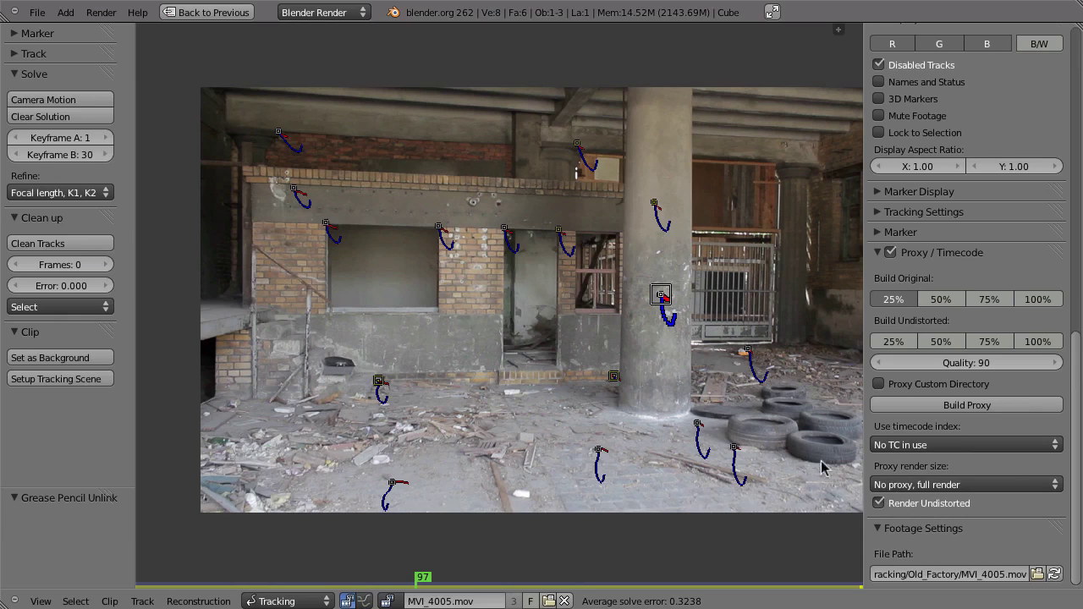
left_click(878, 504)
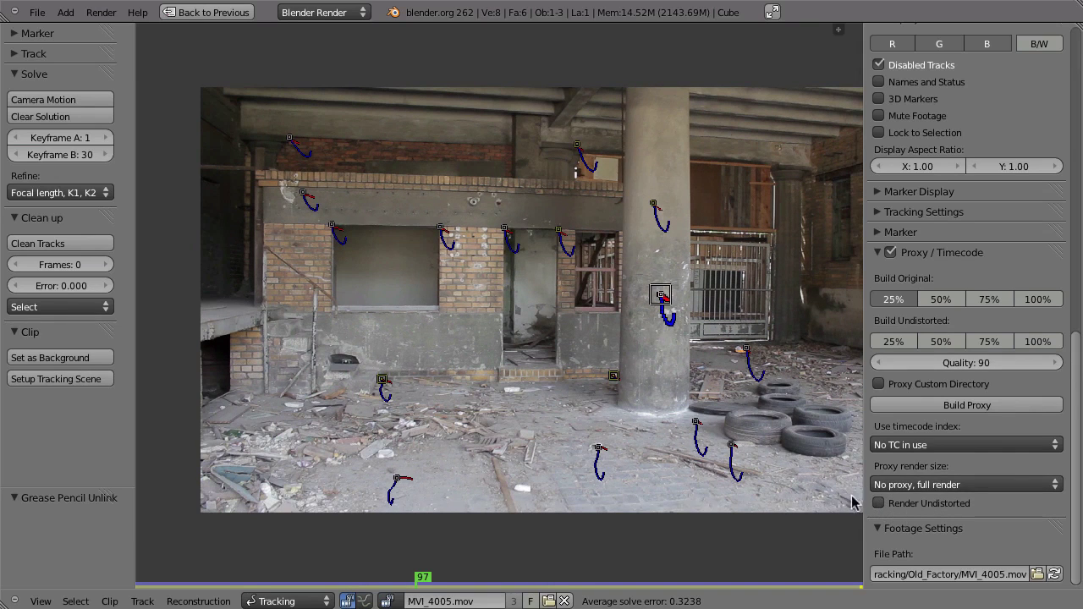
Step: Maximize the camera view and examine the marker on the side brick wall and the background image's proxy and undistortion settings
key("ctrl+Up")
key("ctrl+Up")
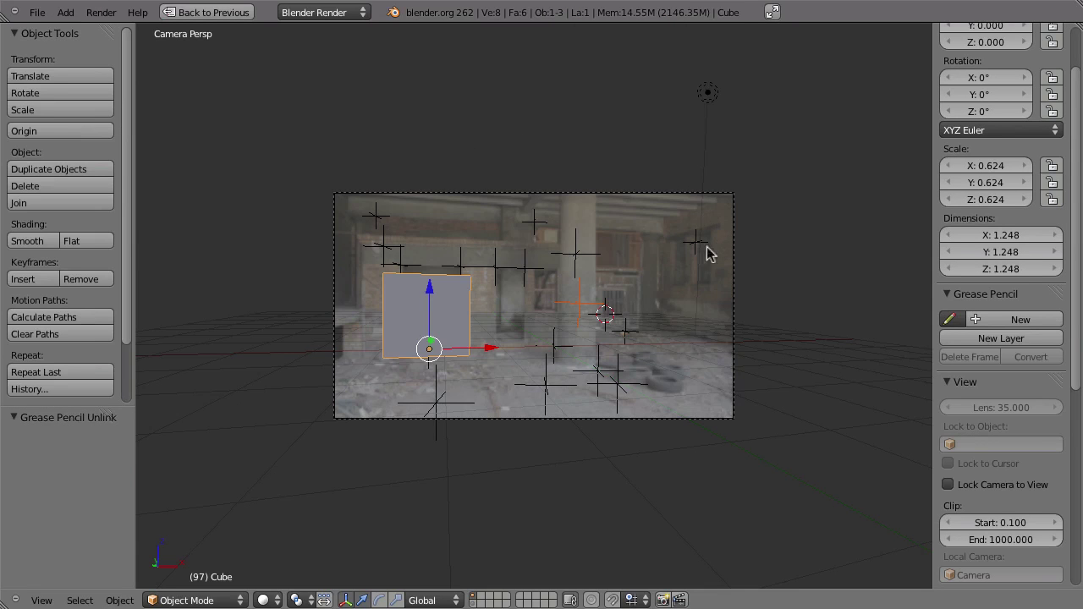
scroll(699, 205, "up", 8)
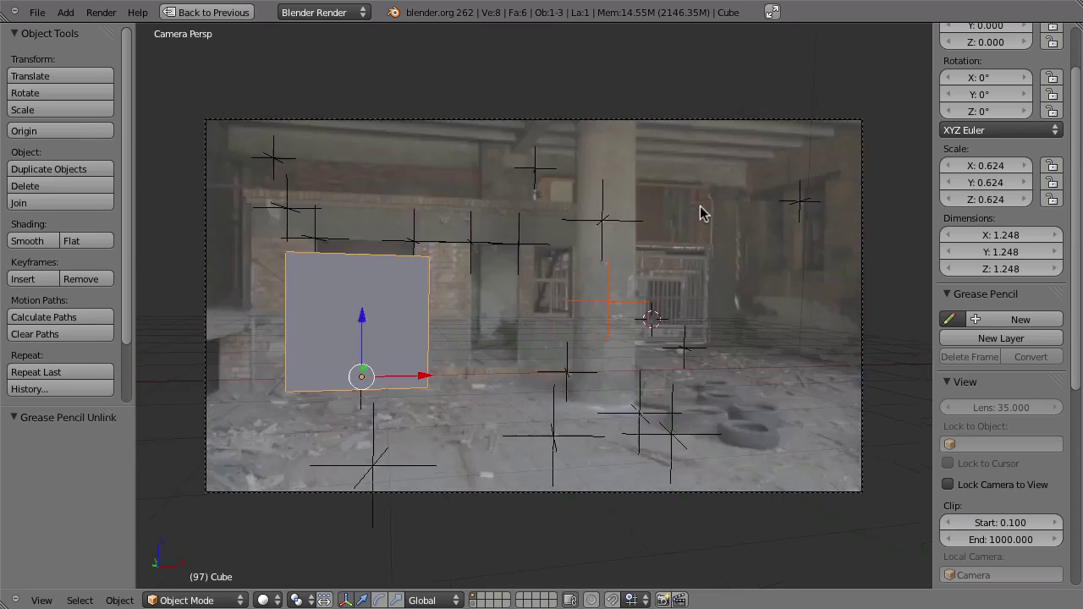
scroll(700, 206, "down", 4)
middle_click_drag(723, 264, 235, 425, "shift")
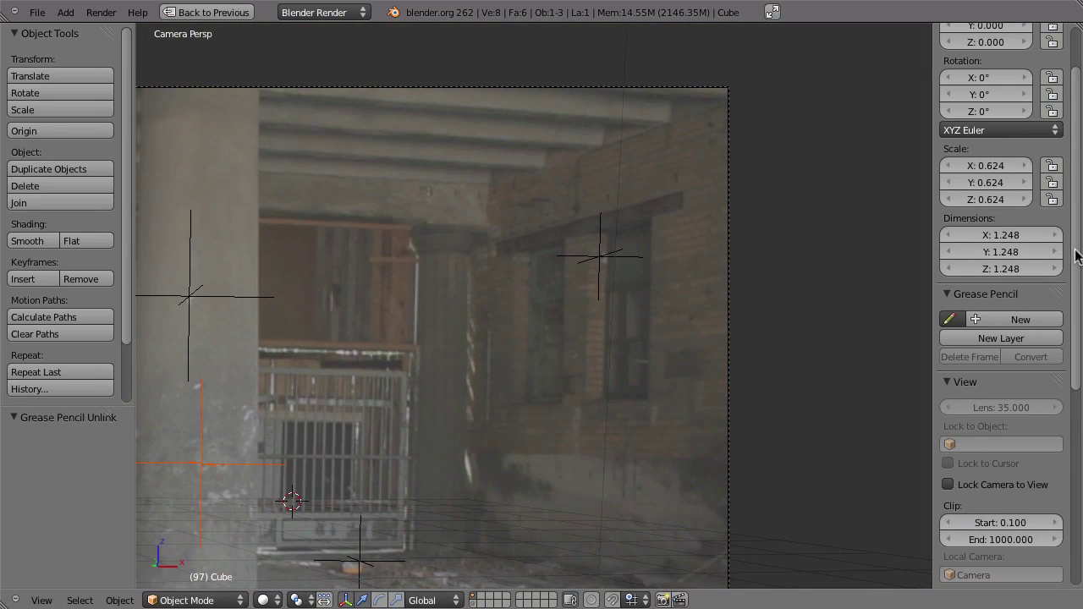
scroll(968, 448, "down", 10)
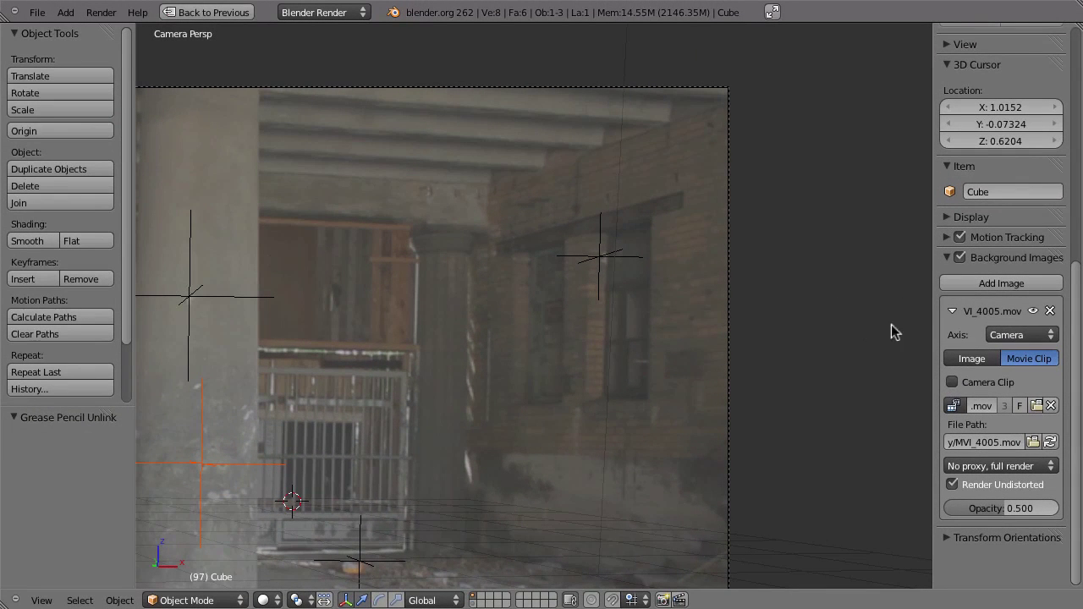
Step: Check the clip editor's background setup option, return to the maximized camera view and play the animation briefly
key("ctrl+Up")
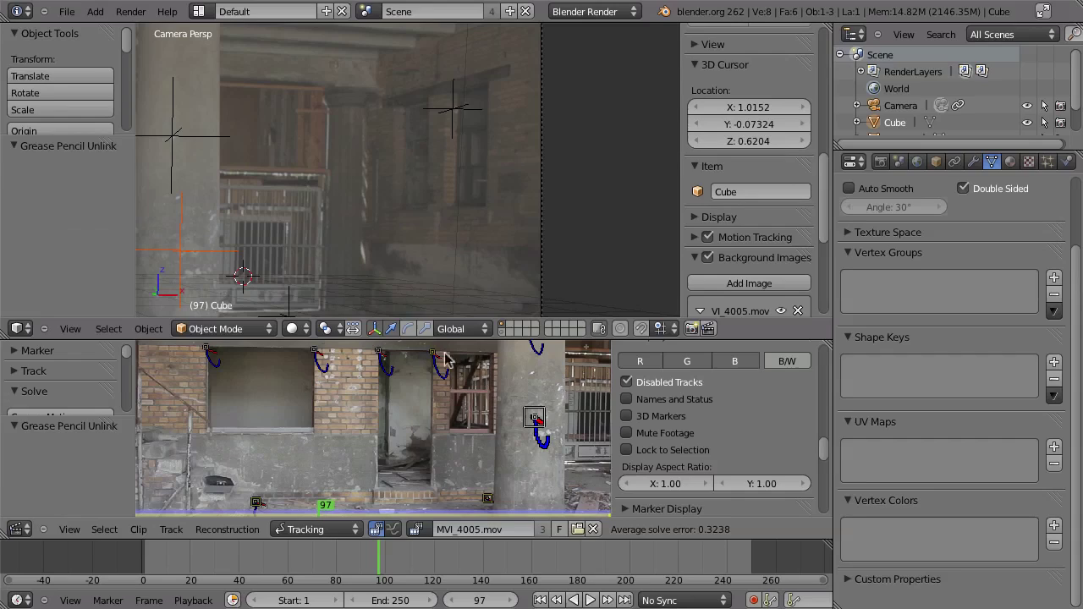
key("ctrl+Up")
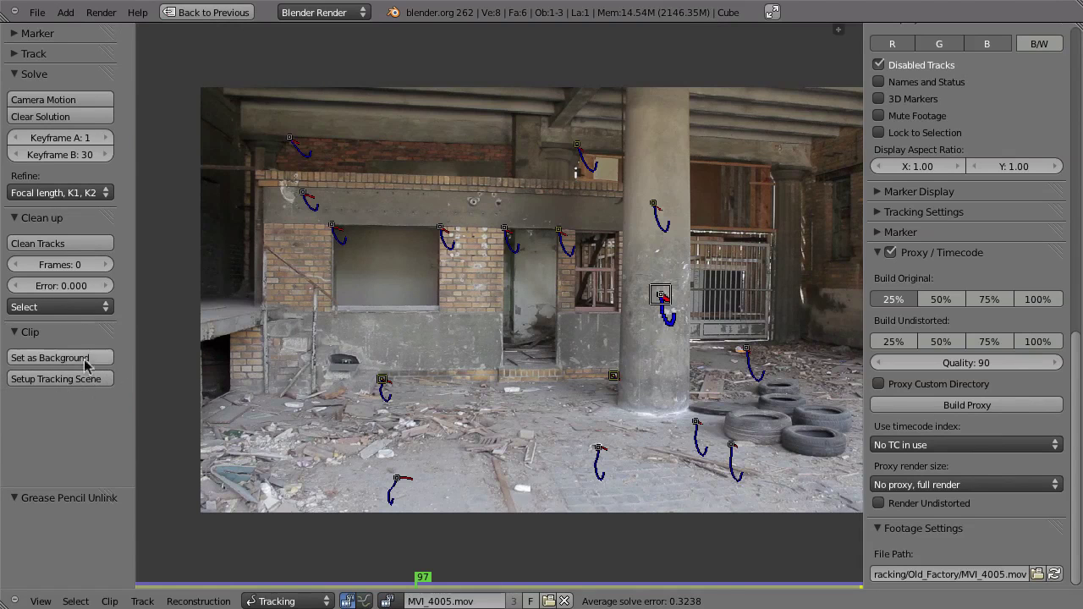
key("ctrl+Up")
key("ctrl+Up")
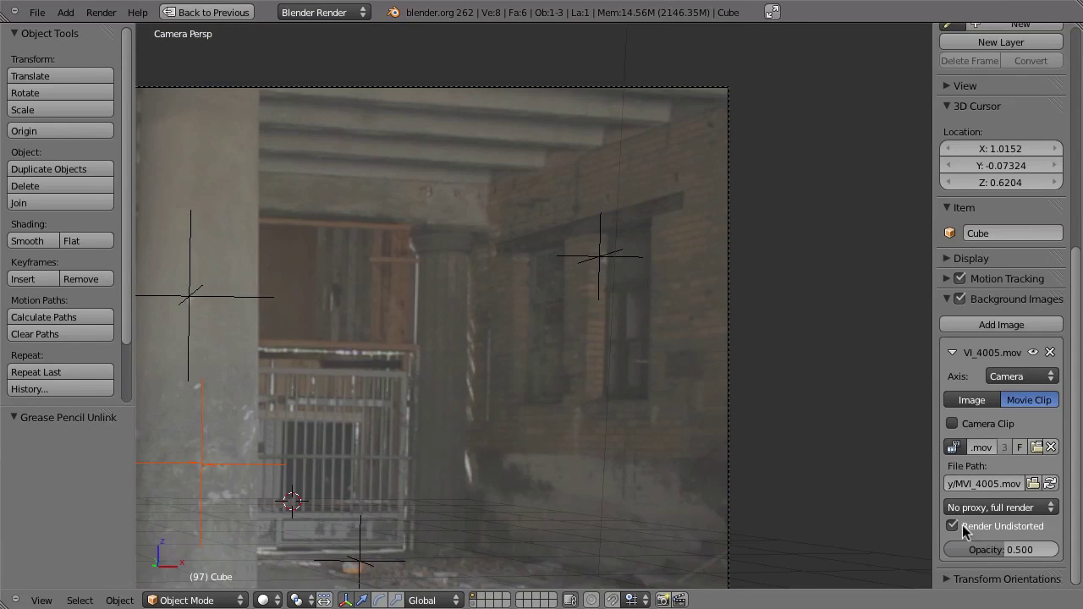
key("alt+a")
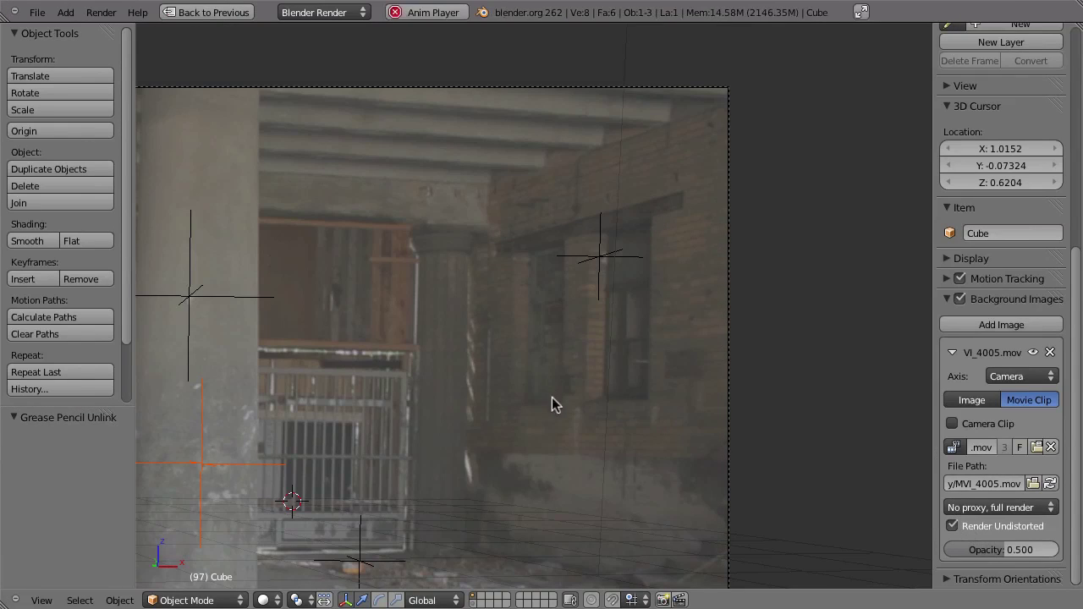
key("Escape")
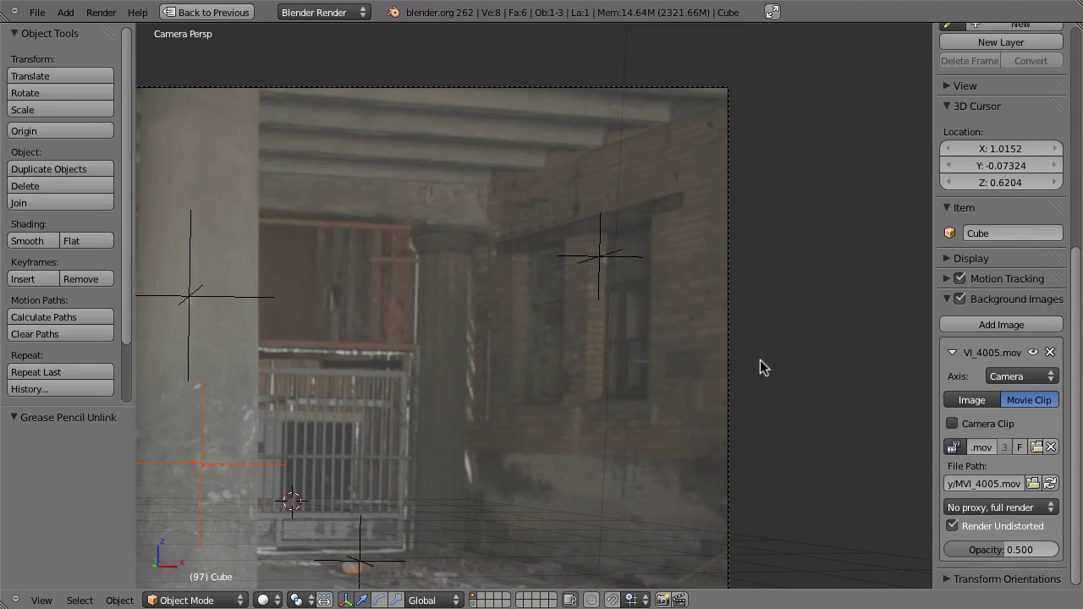
Step: Turn Proxy / Timecode off to check its effect on the camera view's background, and turn it back on
key("ctrl+Up")
scroll(829, 476, "down", 2)
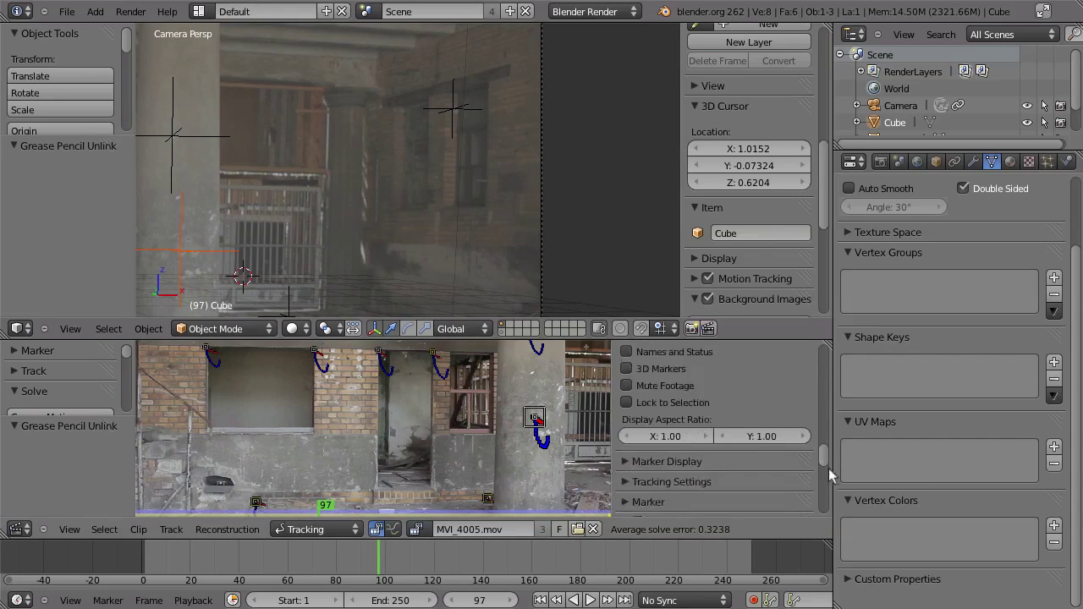
scroll(829, 476, "down", 5)
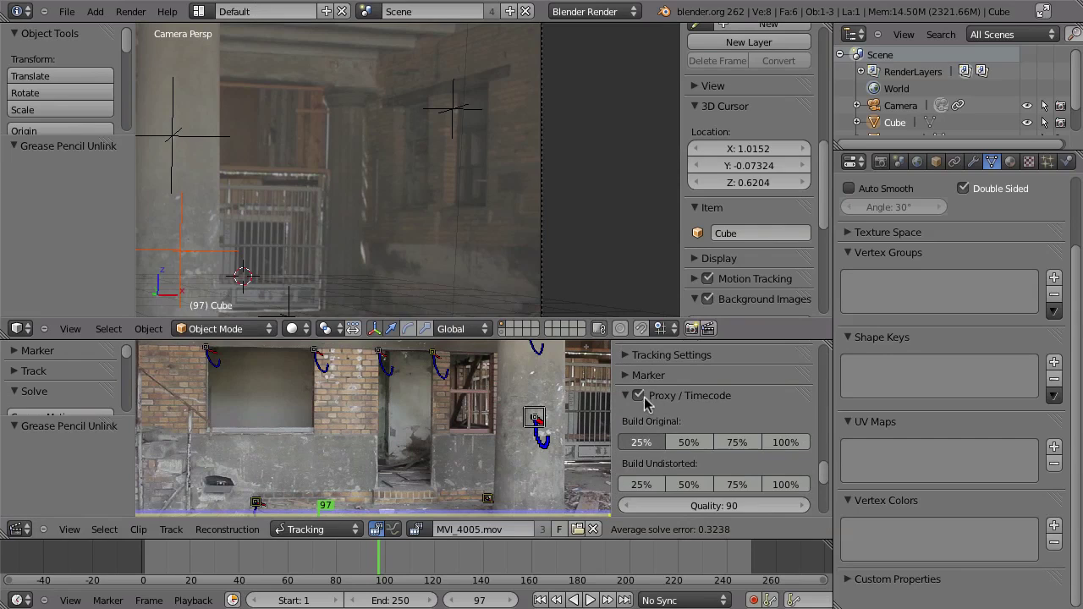
left_click(639, 396)
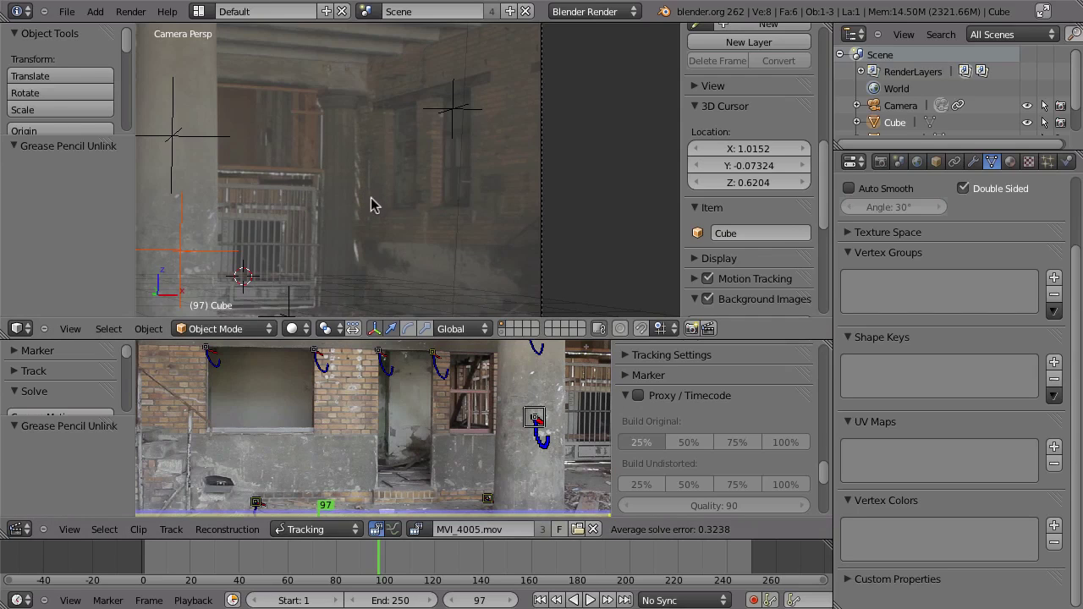
key("ctrl+Up")
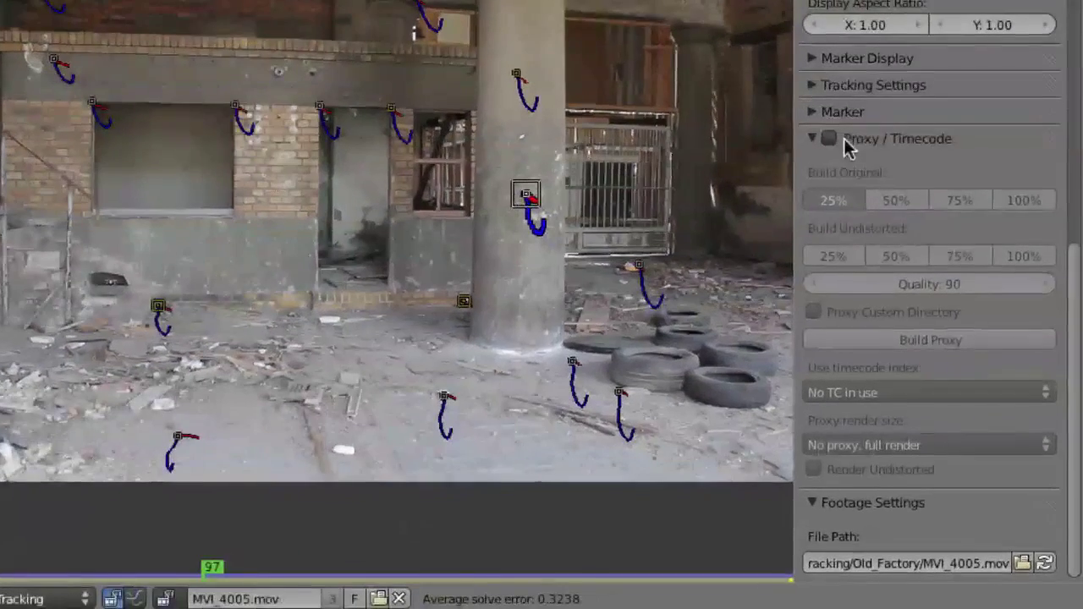
left_click(829, 139)
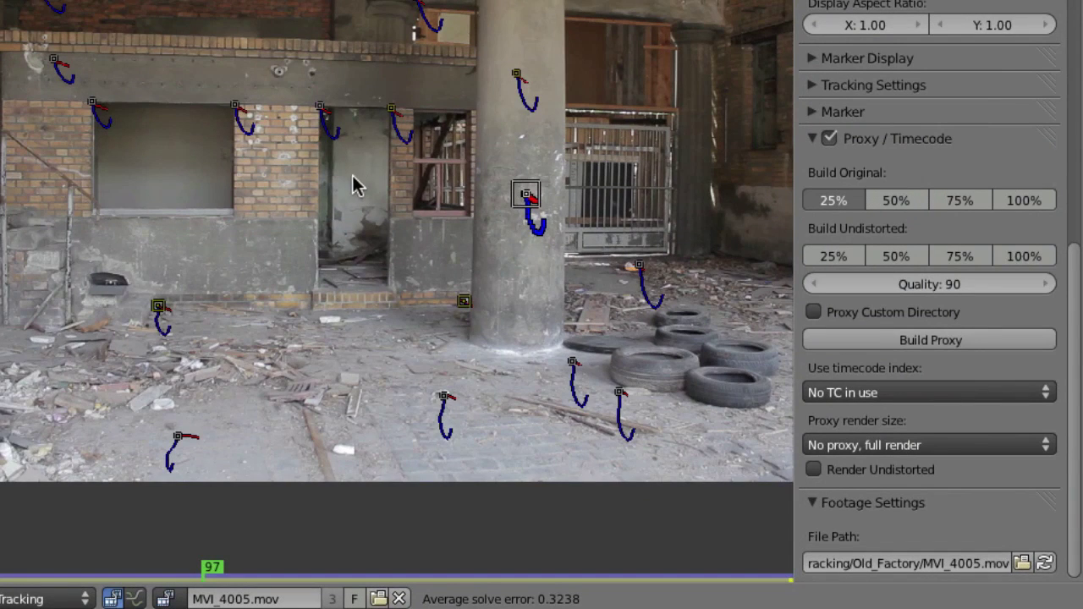
Step: Build 50% proxies for both the original and the undistorted footage, without the 25% size
left_click(878, 207)
left_click(838, 203)
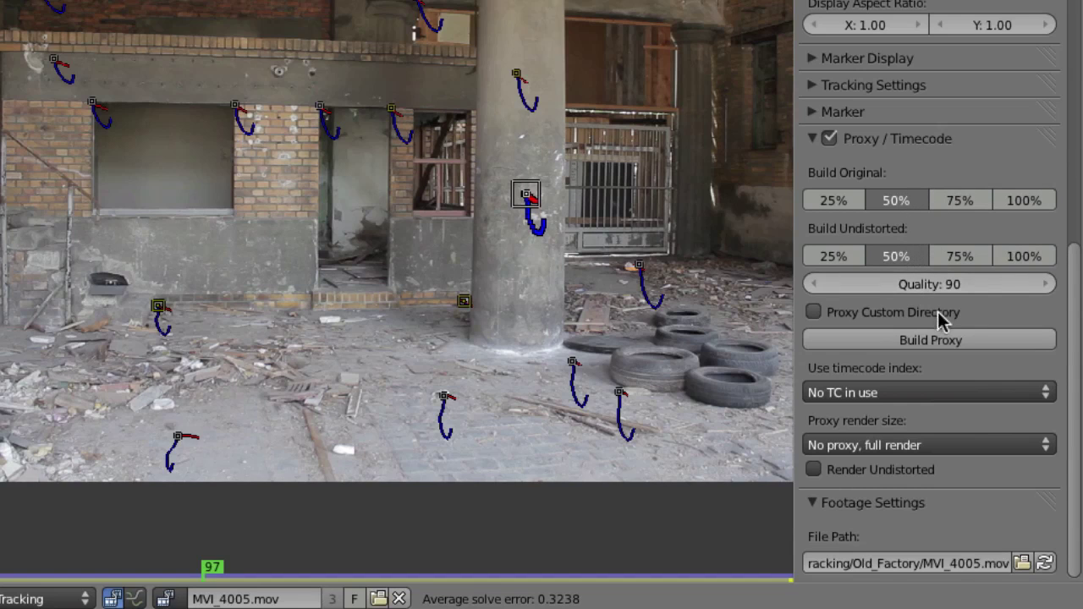
left_click(960, 342)
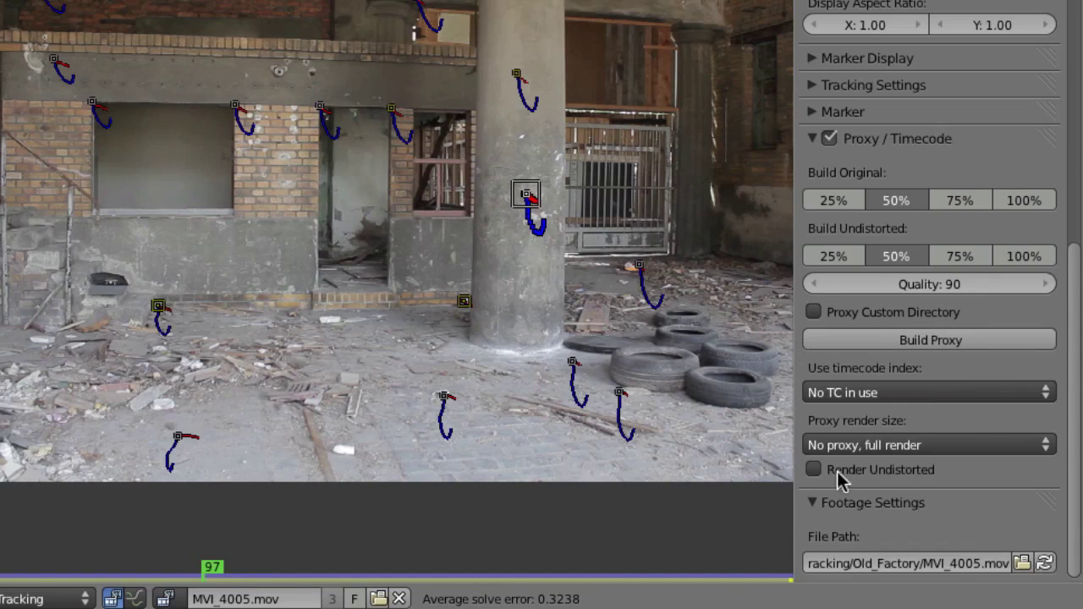
Step: Set the clip's proxy render size to 50%
left_click(825, 449)
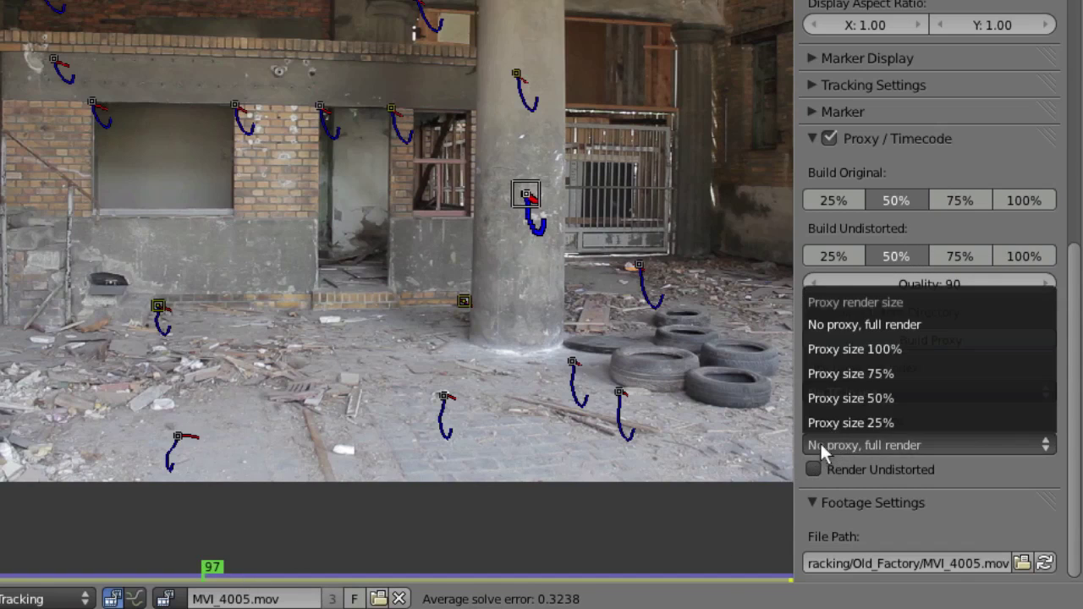
left_click(820, 441)
left_click(850, 444)
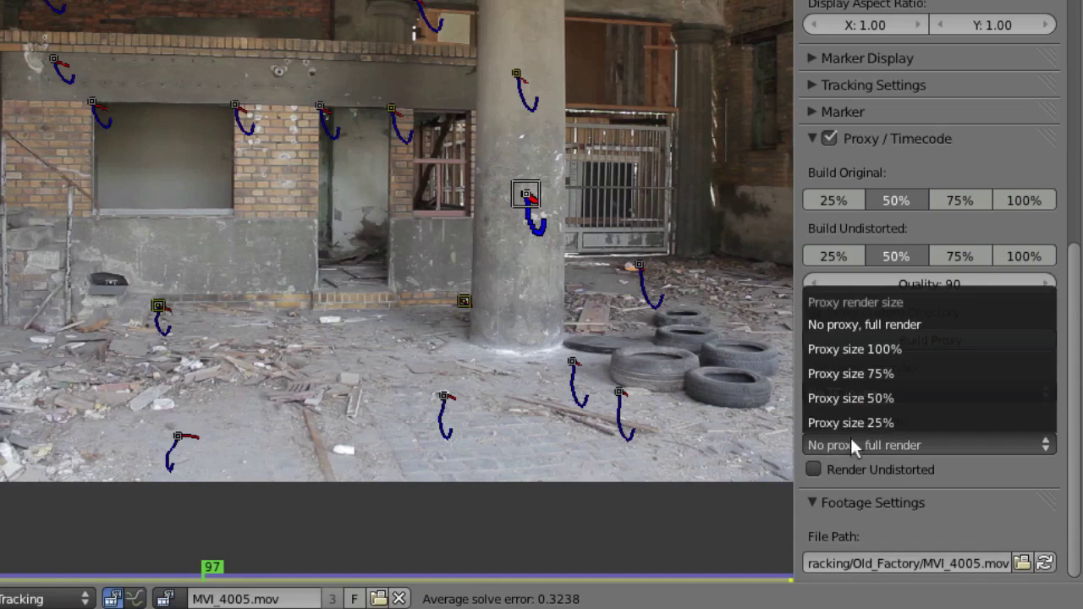
left_click(924, 396)
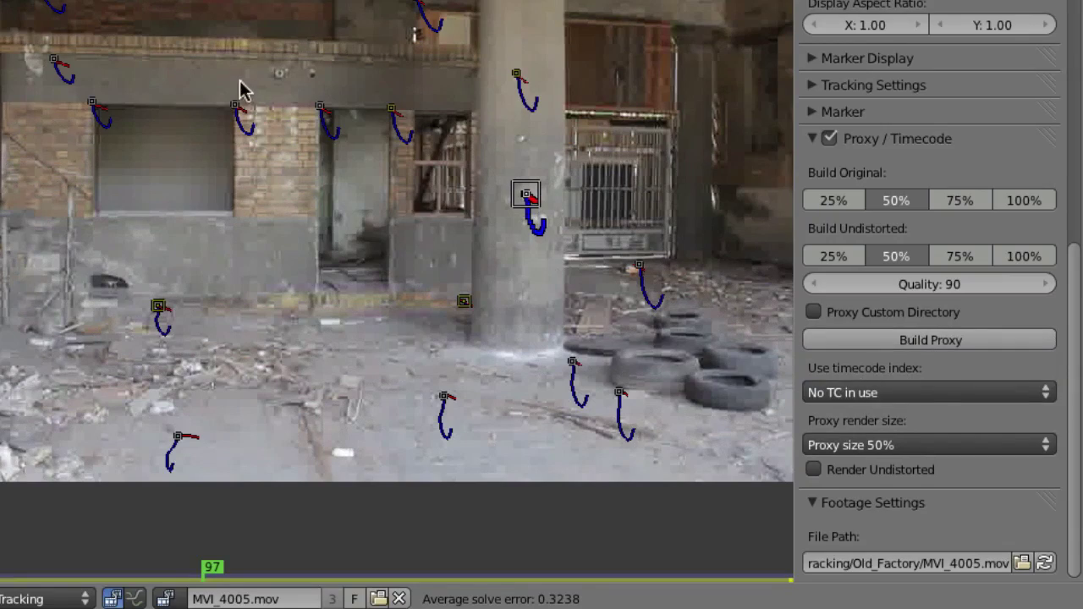
Step: Play the clip at the 50% proxy size to check playback, and turn on Render Undistorted
middle_click_drag(241, 91, 259, 247, "ctrl")
key("alt+a")
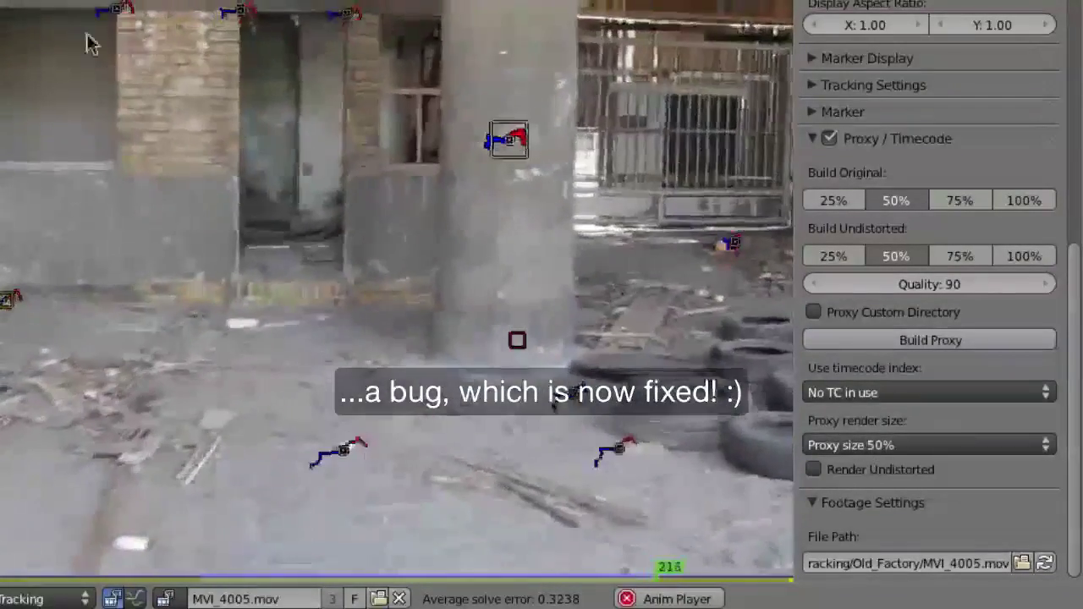
key("Escape")
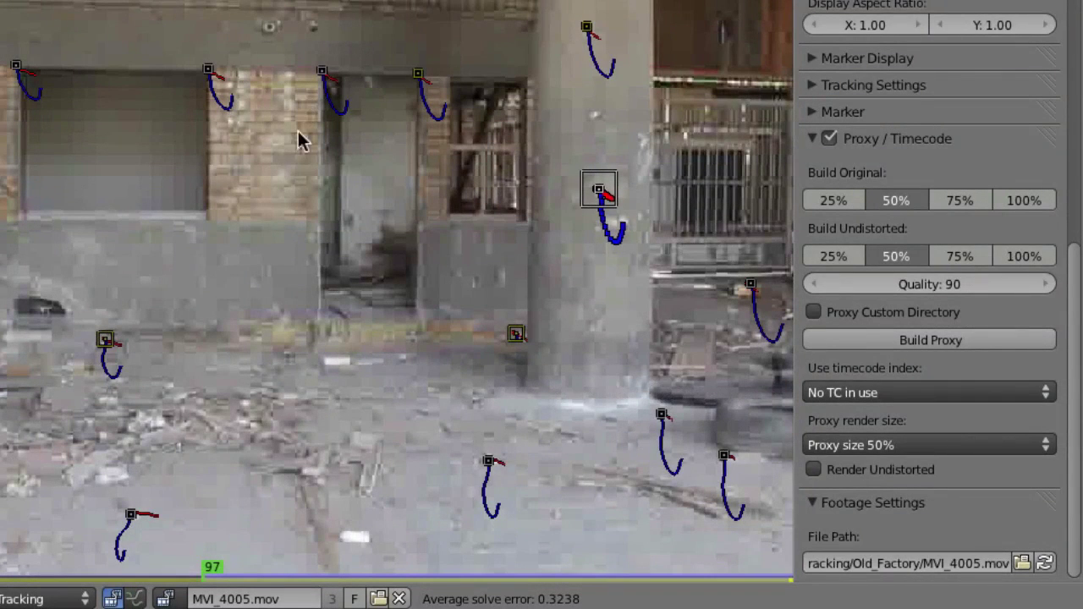
left_click(814, 470)
middle_click_drag(262, 44, 375, 121, "ctrl")
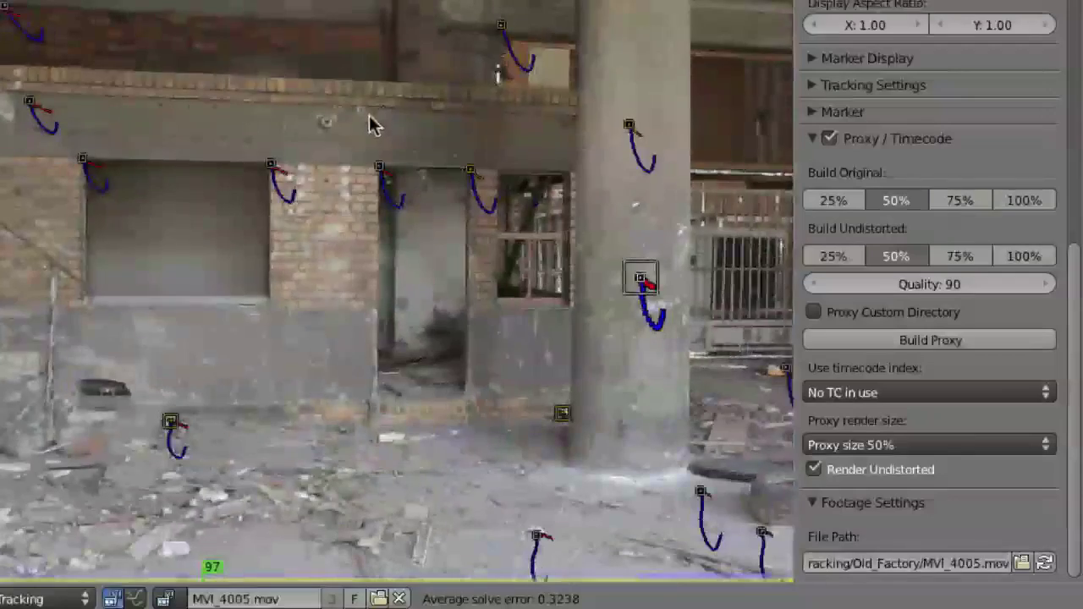
Step: Turn off Render Undistorted for the clip and set its proxy render size to "No proxy, full render"
middle_click_drag(344, 225, 452, 290, "ctrl")
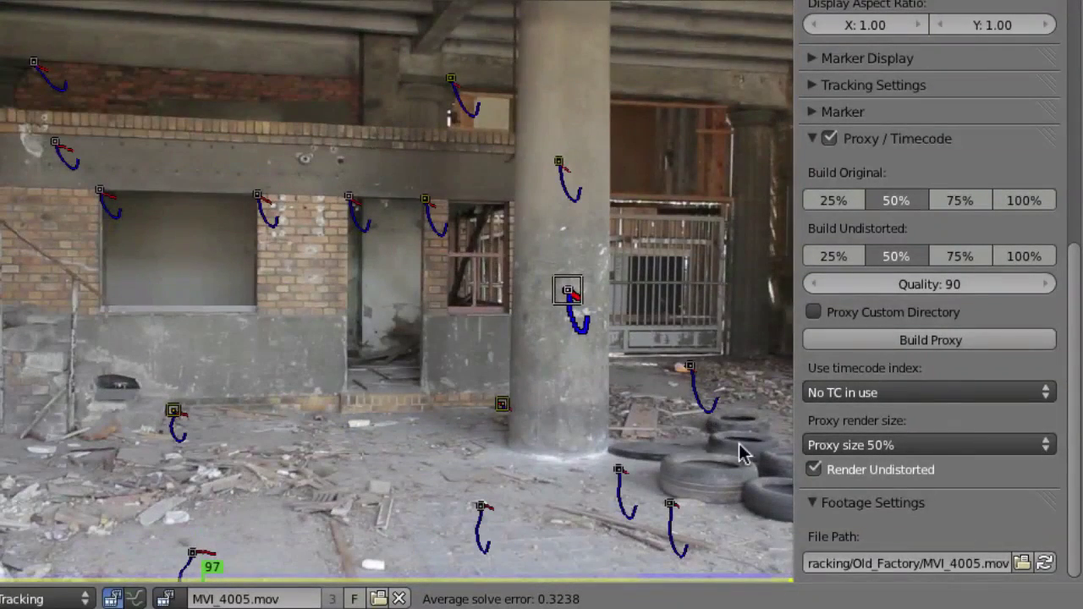
left_click(812, 470)
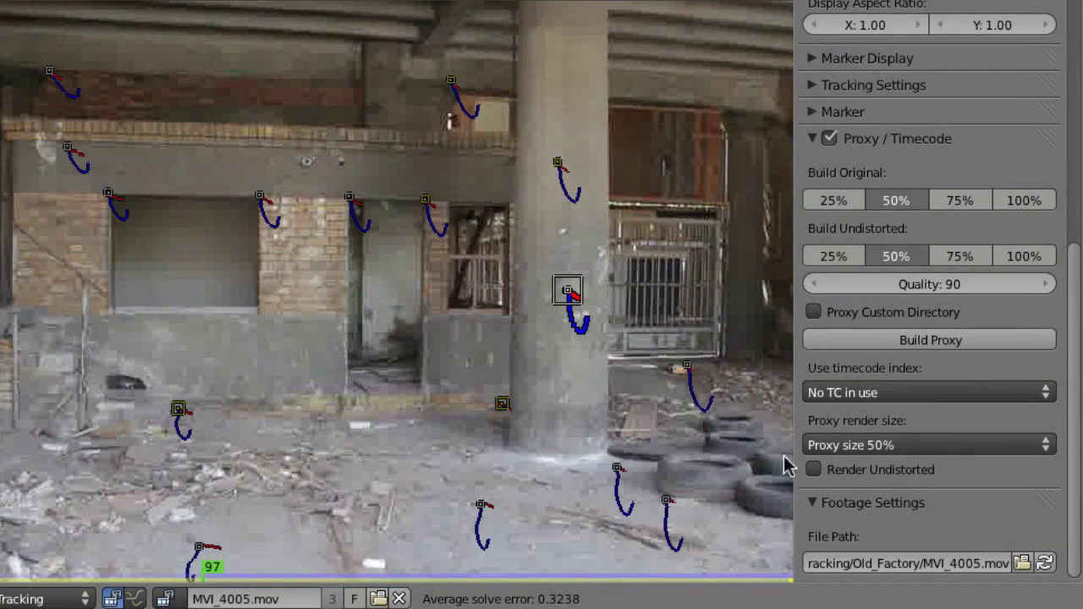
left_click(846, 446)
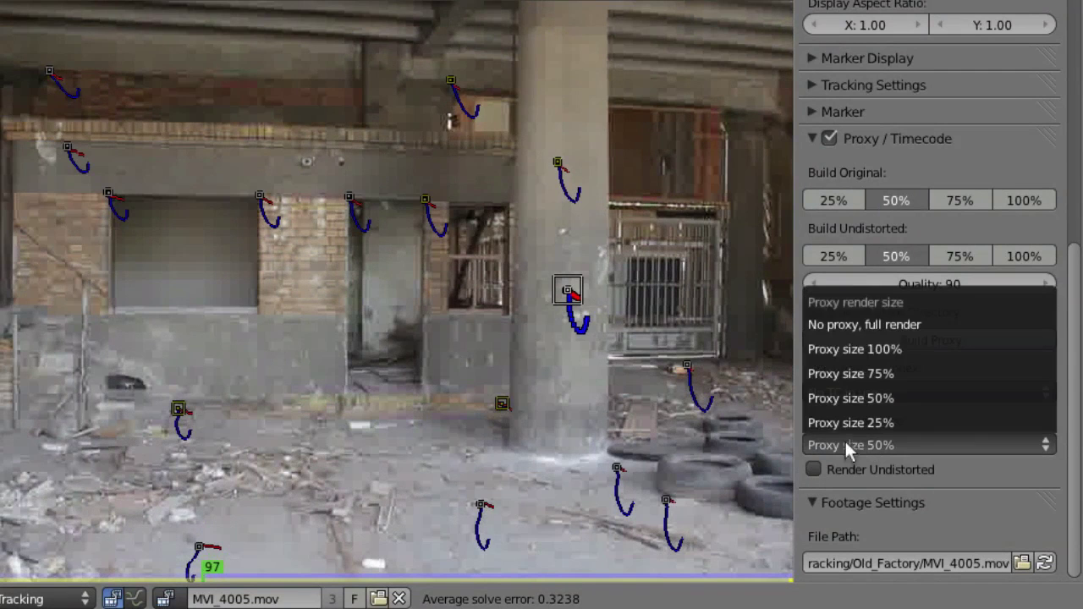
left_click(844, 325)
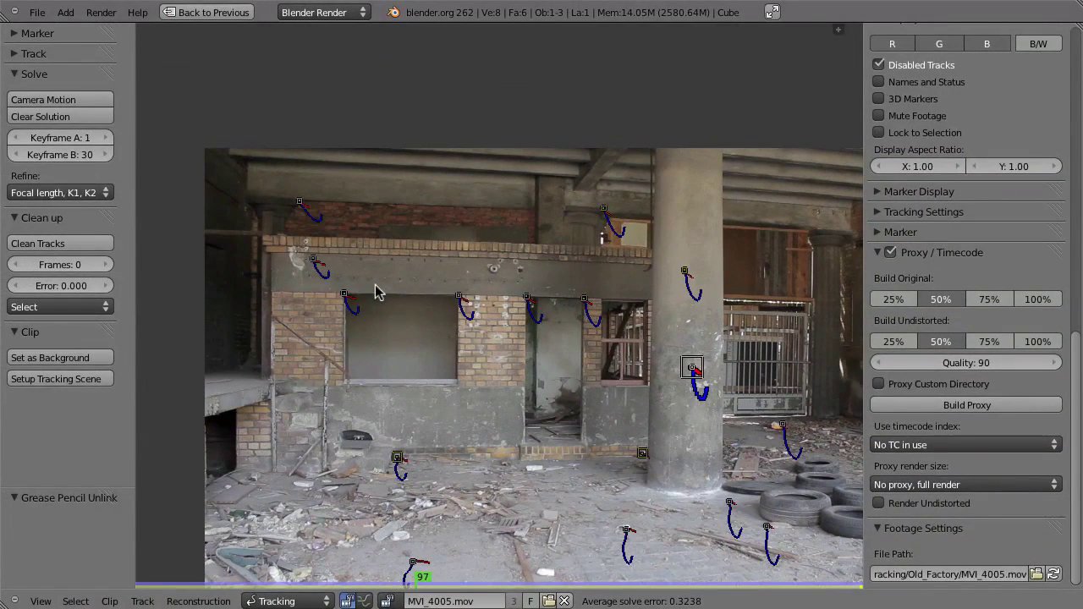
Step: Set the camera view's background clip to the 50% proxy size in a maximized 3D view
key("ctrl+Up")
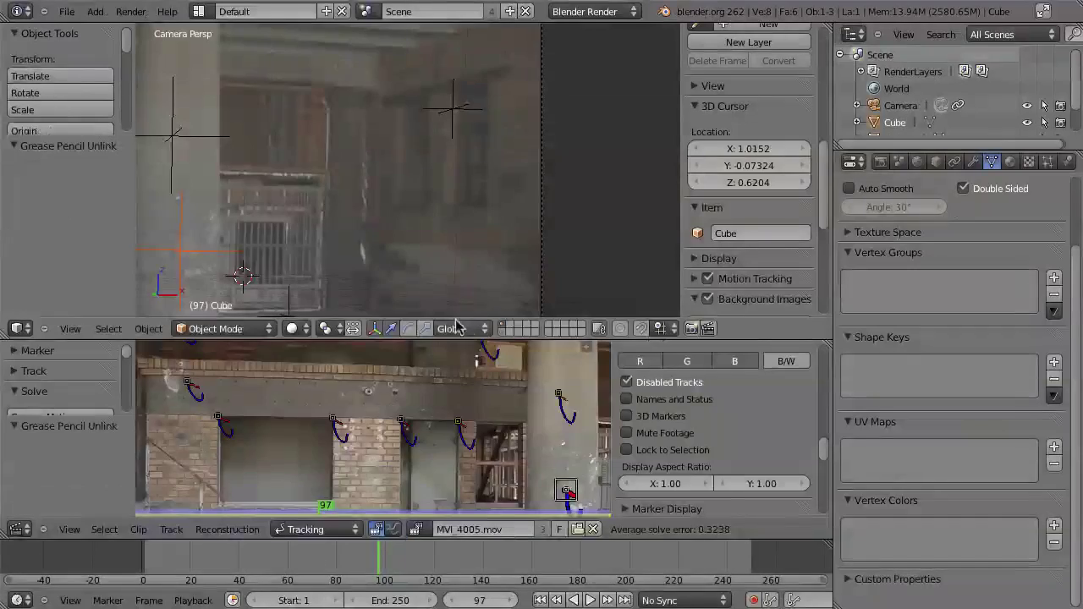
key("ctrl+Up")
key("Home")
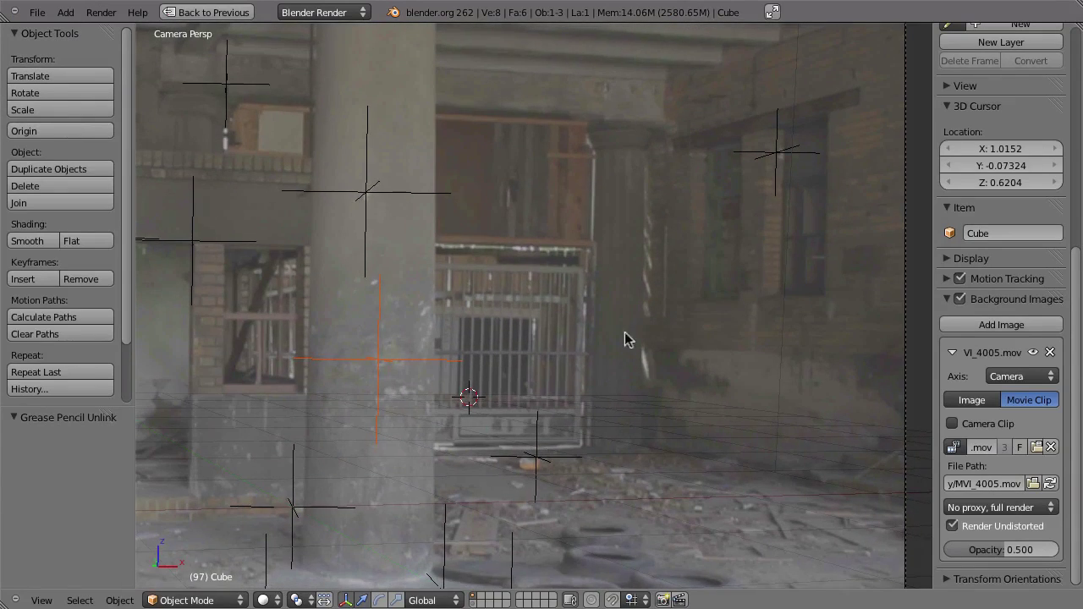
left_click(981, 507)
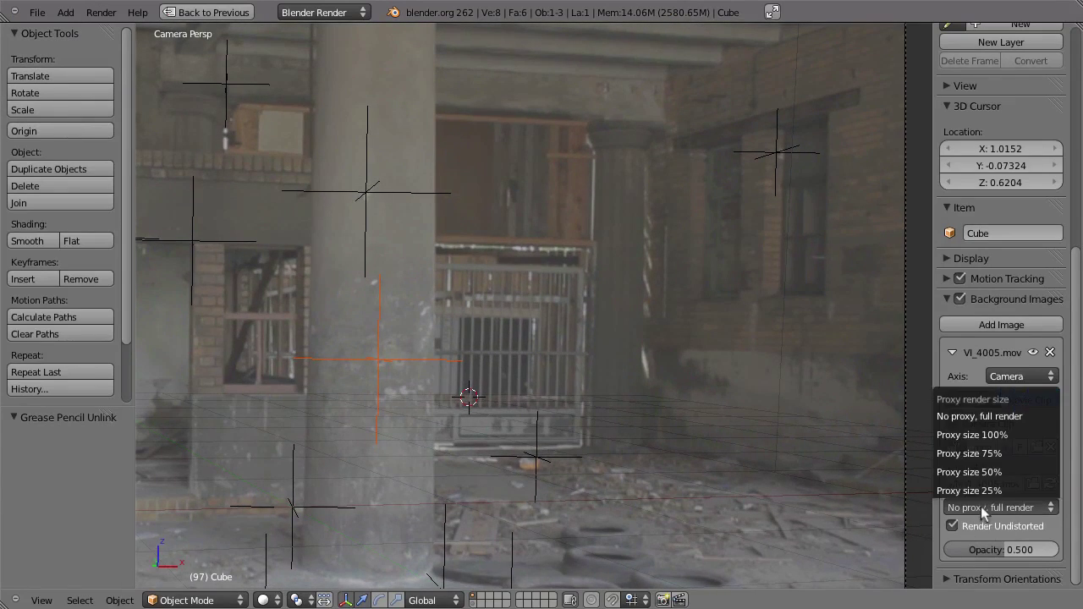
left_click(947, 473)
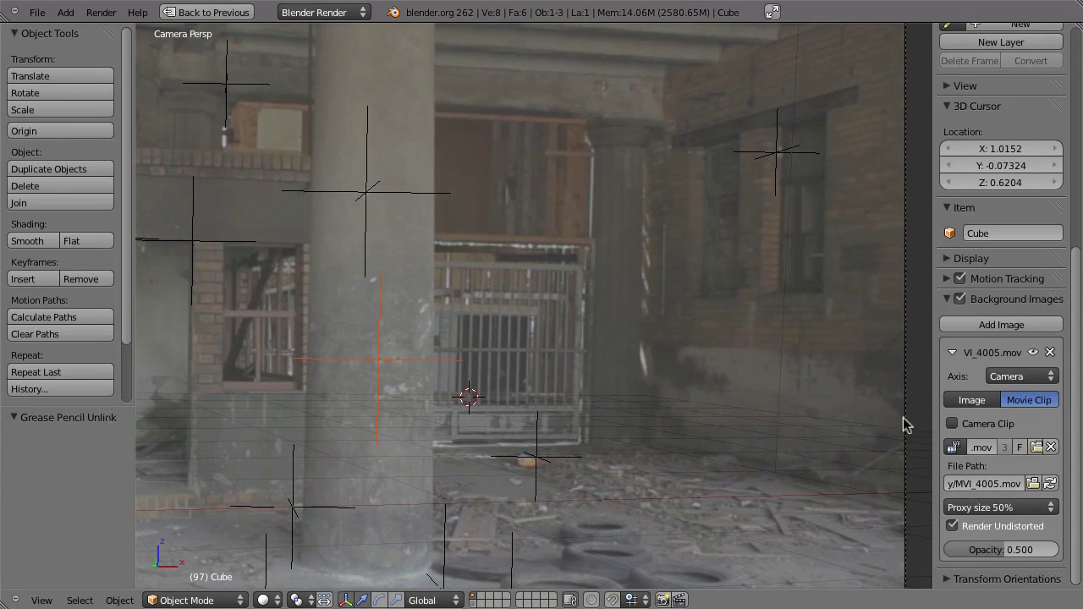
Step: Play the animation in the camera view to check playback with the 50% background proxy
key("alt+a")
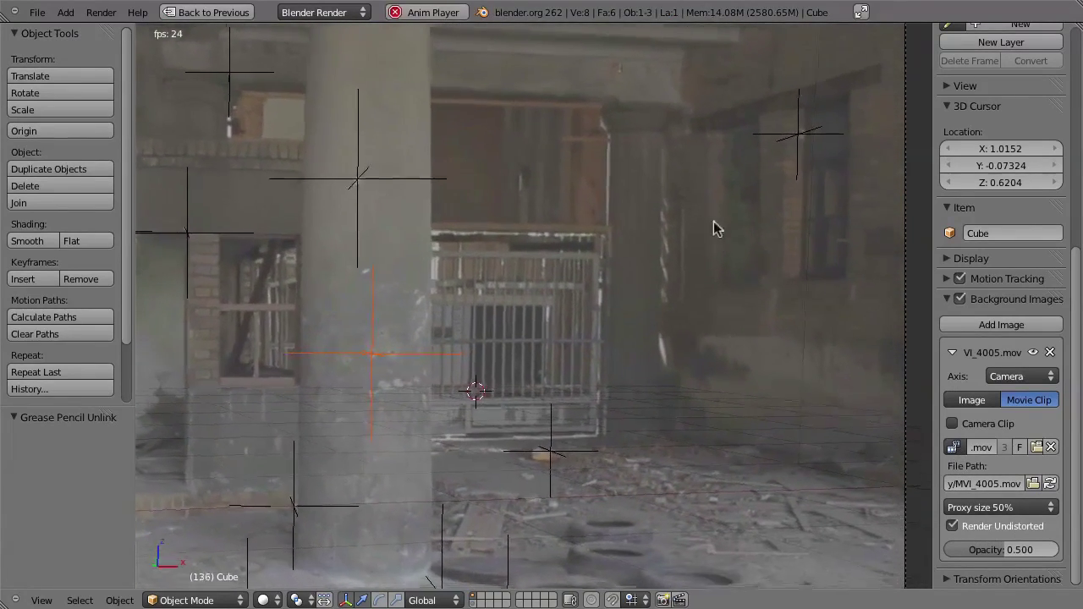
key("Escape")
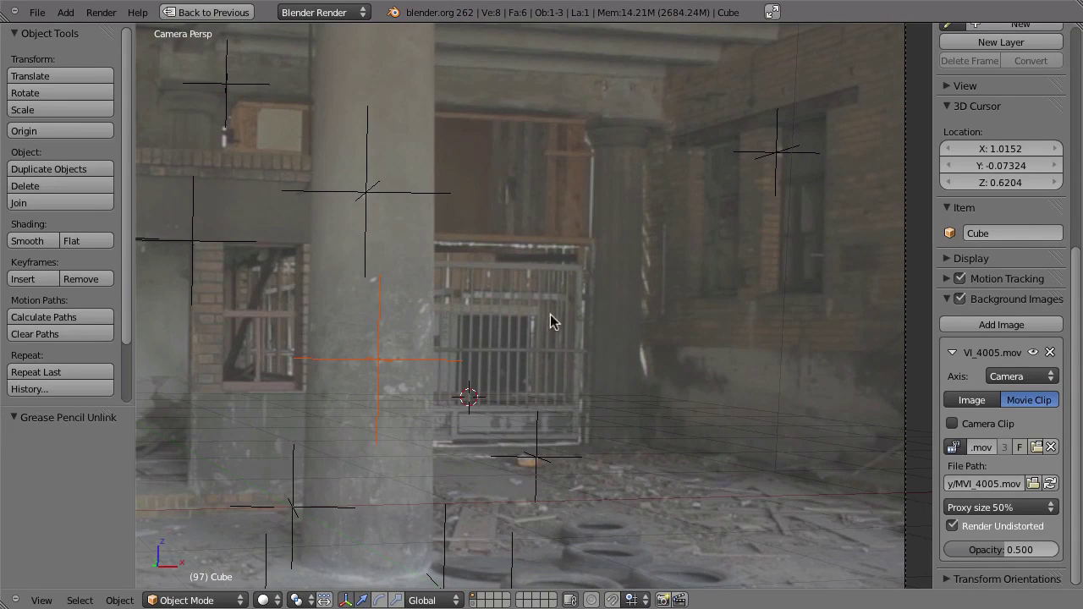
key("alt+a")
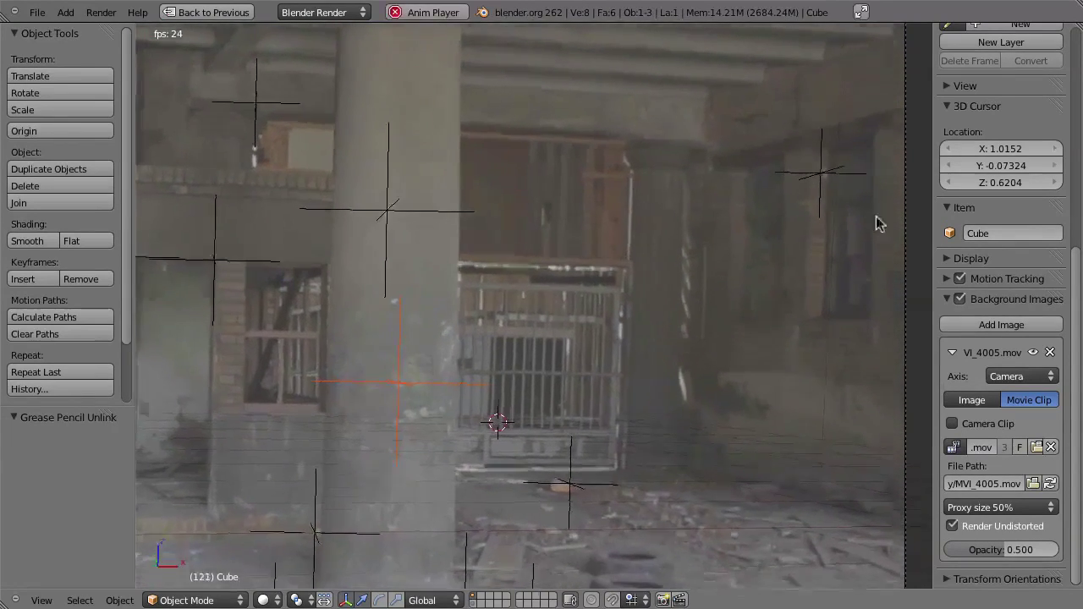
key("Escape")
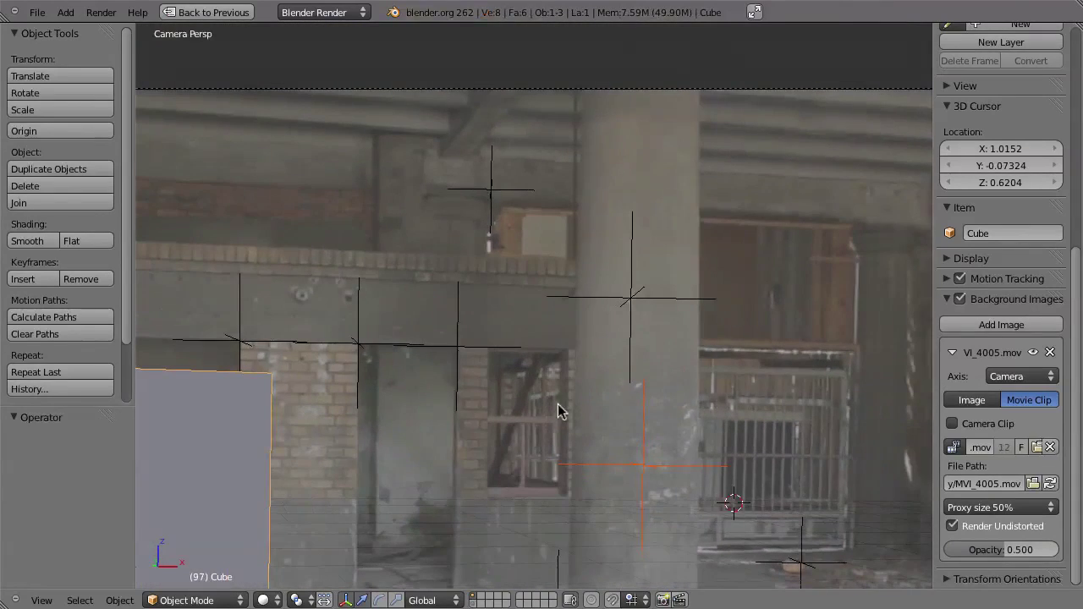
Step: Move the cube about -2.353 along Y toward the camera and scale it down by about 0.515
scroll(477, 399, "down", 5, "shift")
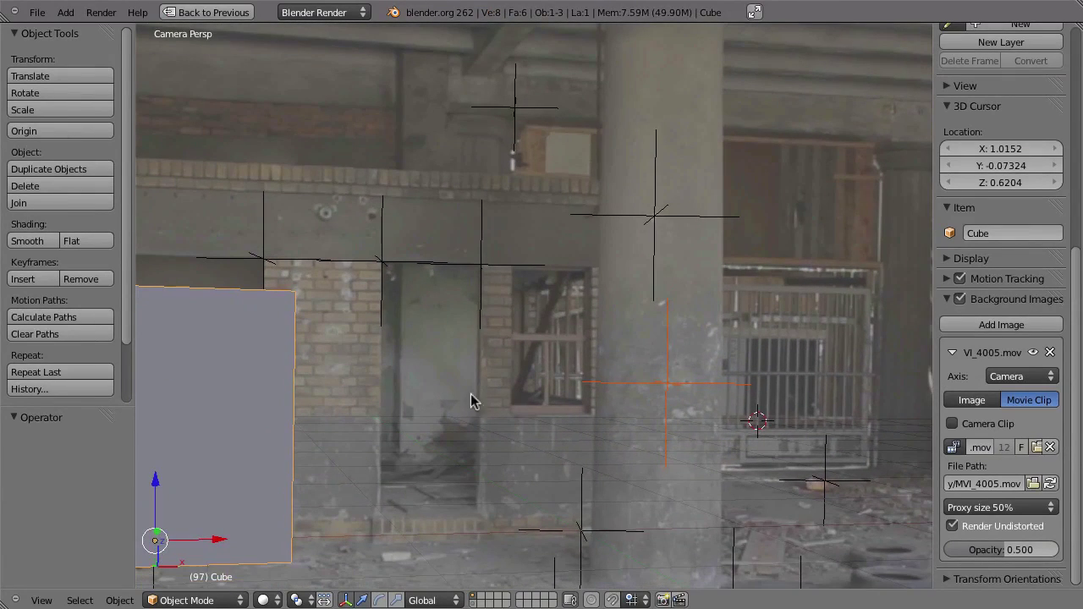
scroll(468, 412, "down", 4)
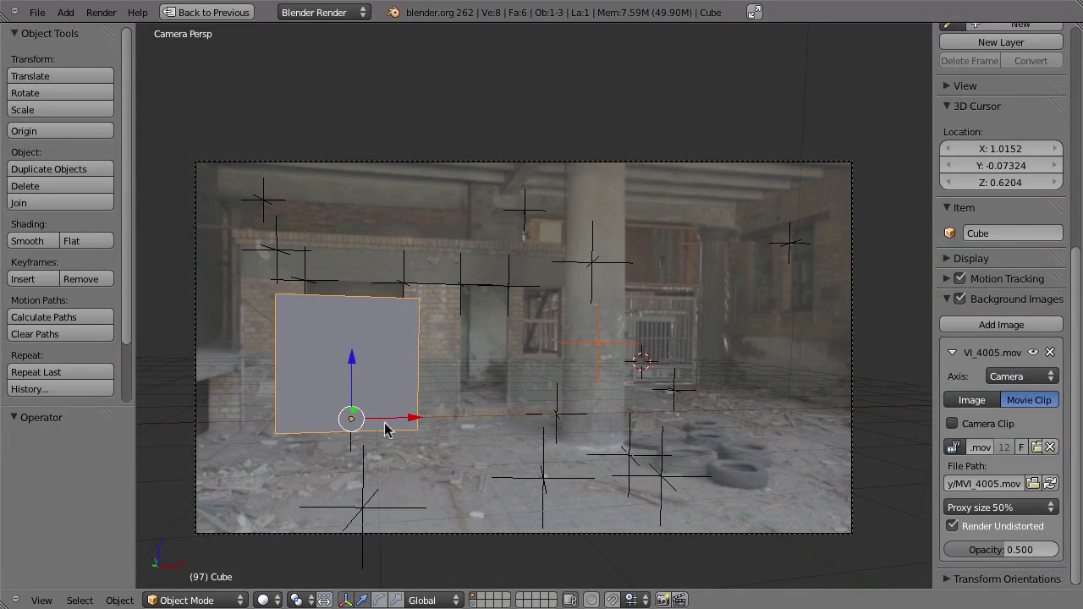
key("g")
key("y")
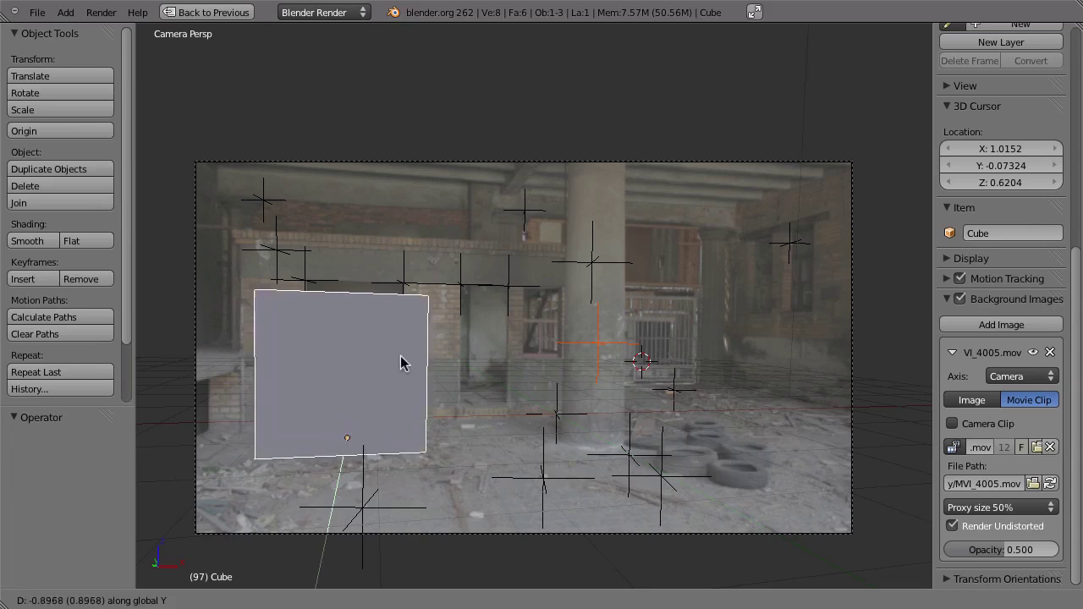
left_click(406, 404)
key("s")
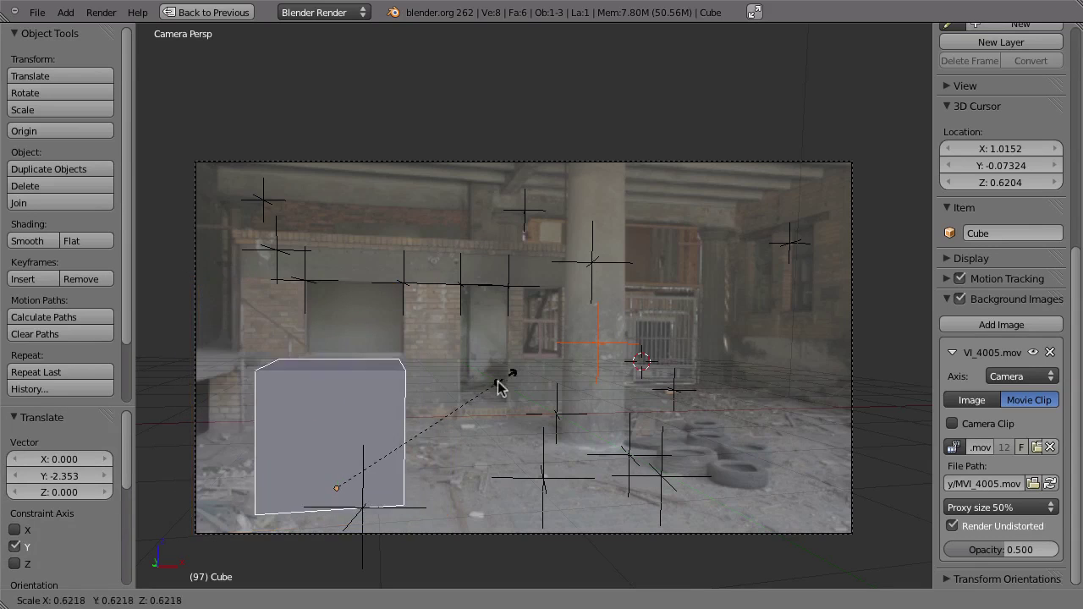
left_click(481, 404)
Step: Rotate the cube about -19.5° around Z and scale it down by about 0.699
key("r")
key("z")
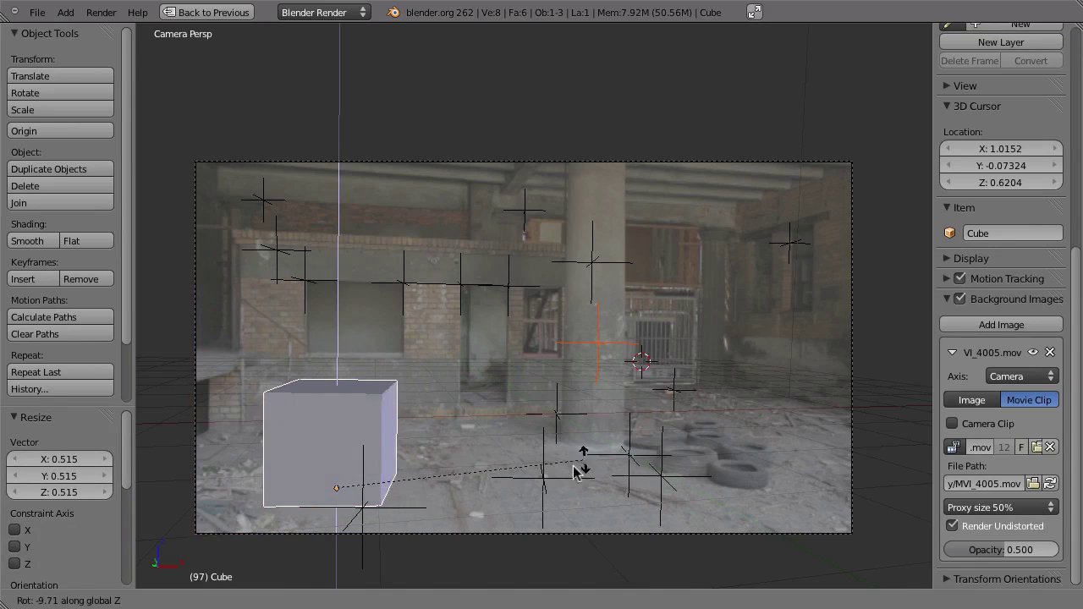
left_click(517, 506)
key("s")
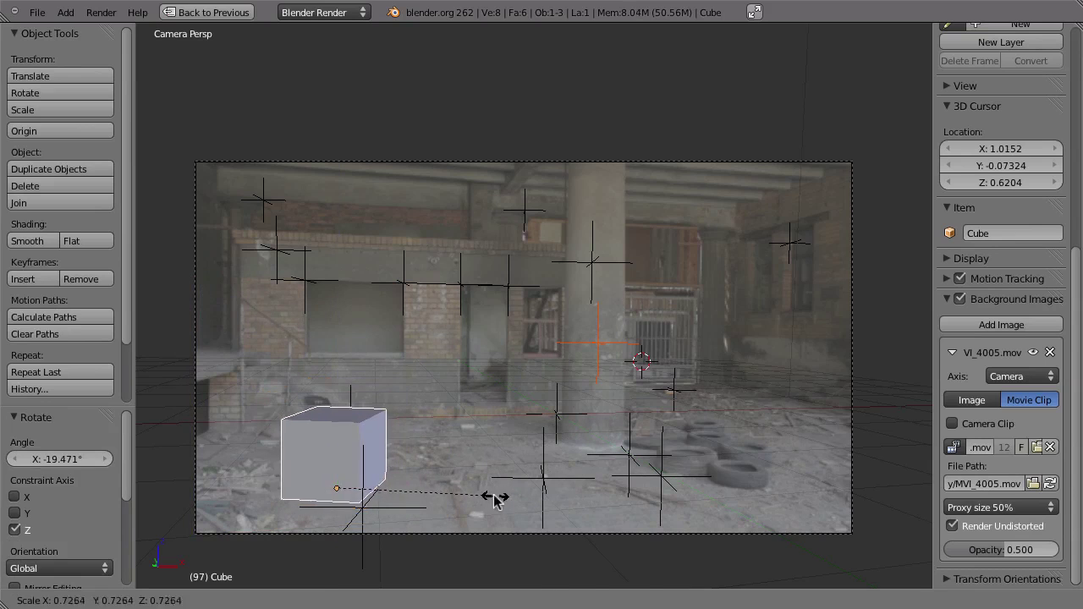
left_click(489, 499)
Step: Duplicate the cube and place the copy about 1.059 farther along X
key("shift+d")
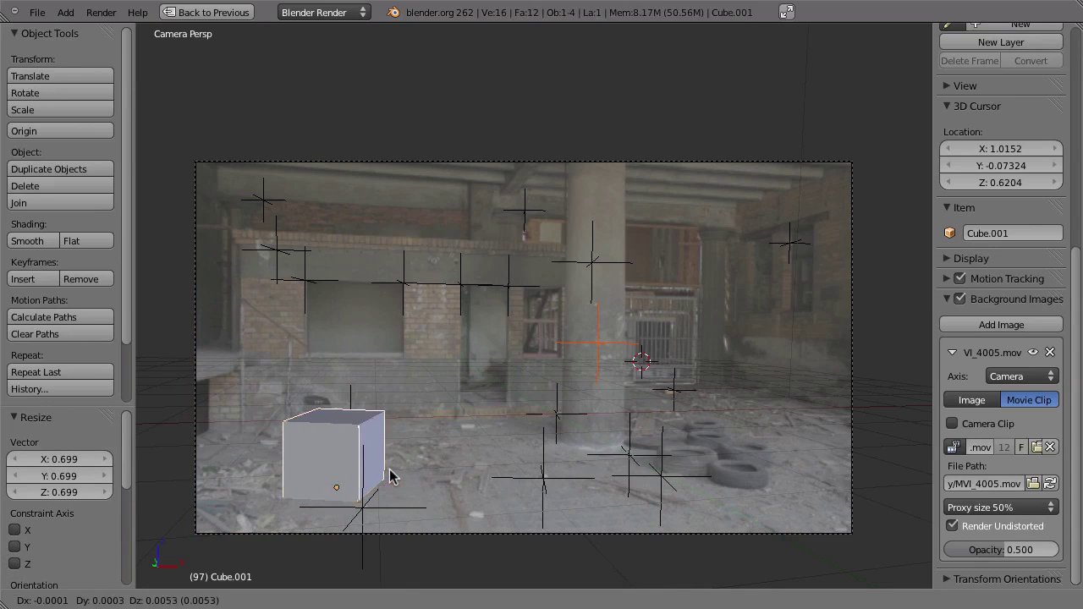
key("x")
left_click(550, 481)
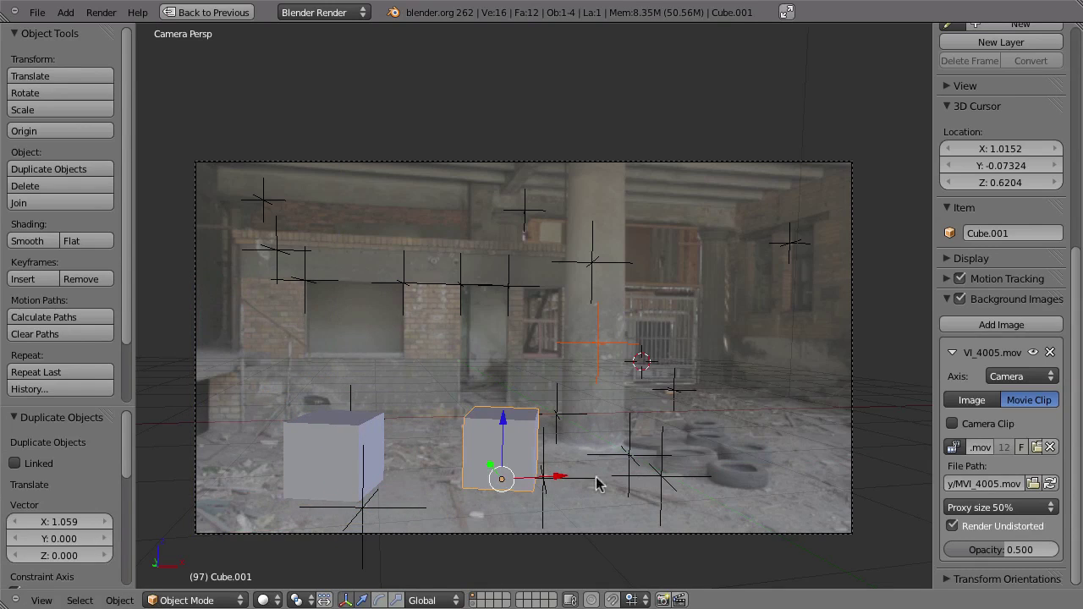
Step: Rotate the duplicated cube about -23.7° around Z and play the animation to check how the cubes sit in the footage
key("r")
key("z")
left_click(548, 508)
key("alt+a")
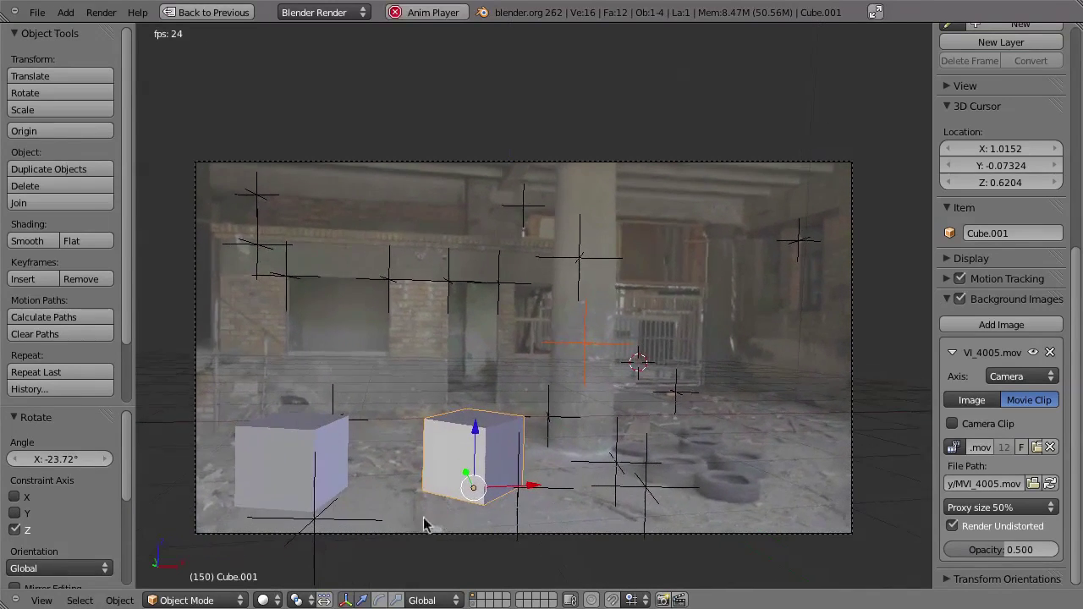
key("Escape")
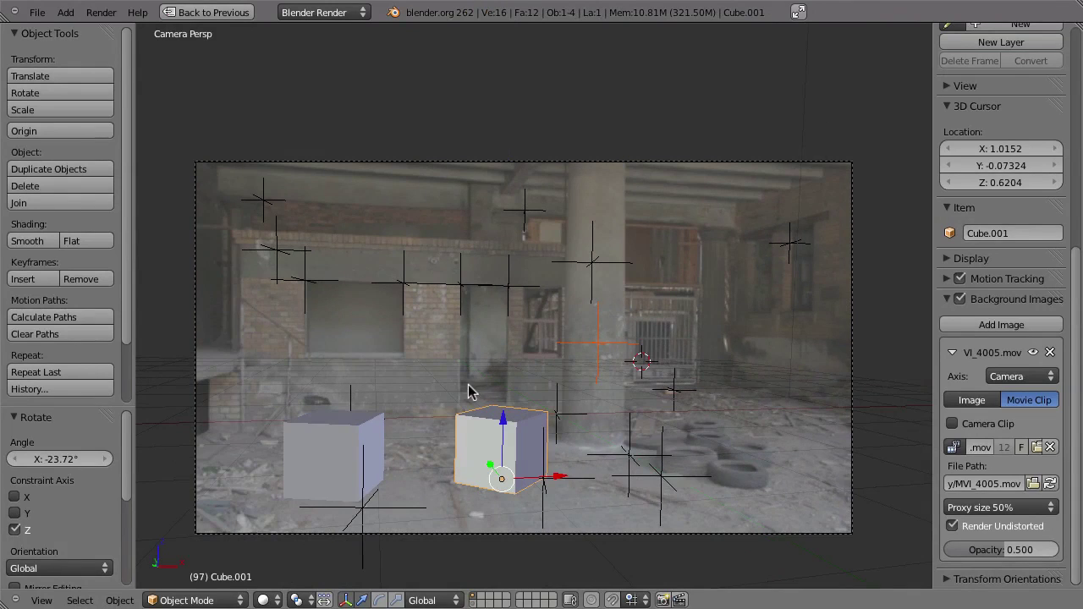
Step: Add a text object and clear its location so that it sits at the world origin
key("shift+a")
mouse_move(457, 338)
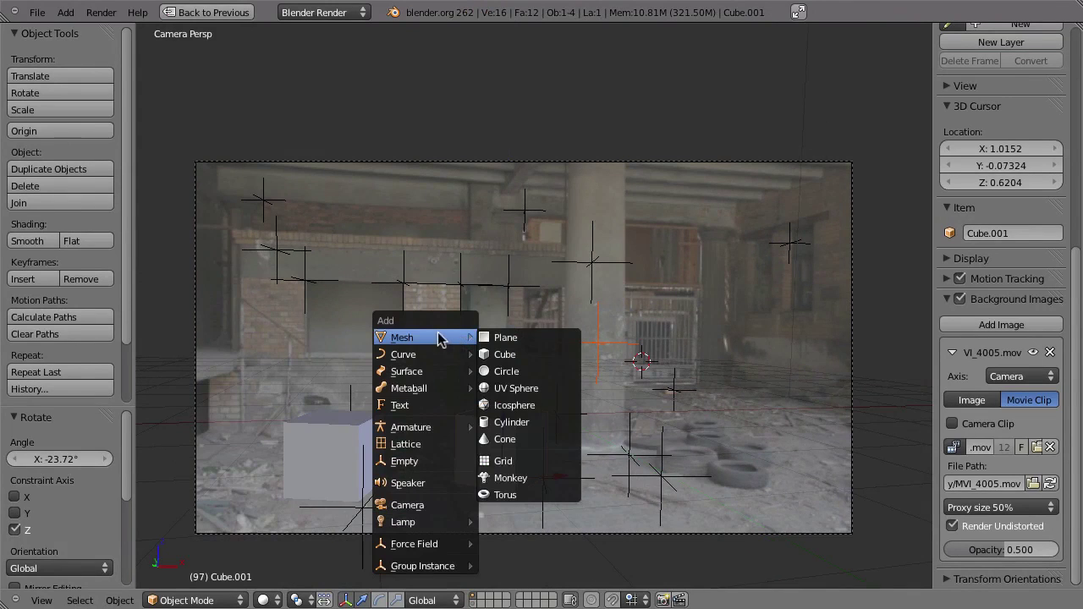
left_click(404, 405)
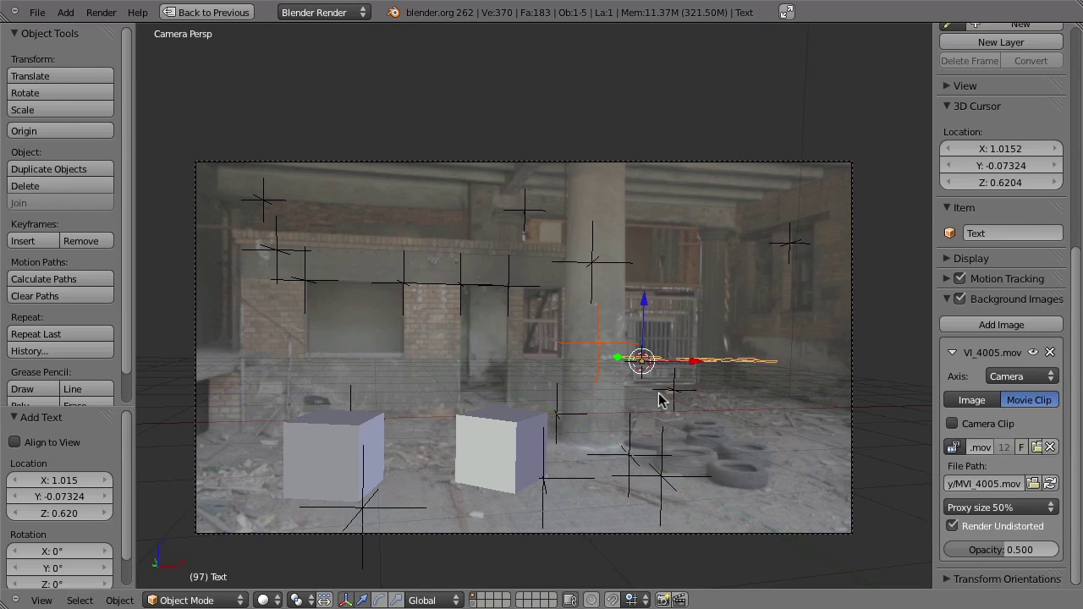
key("alt+g")
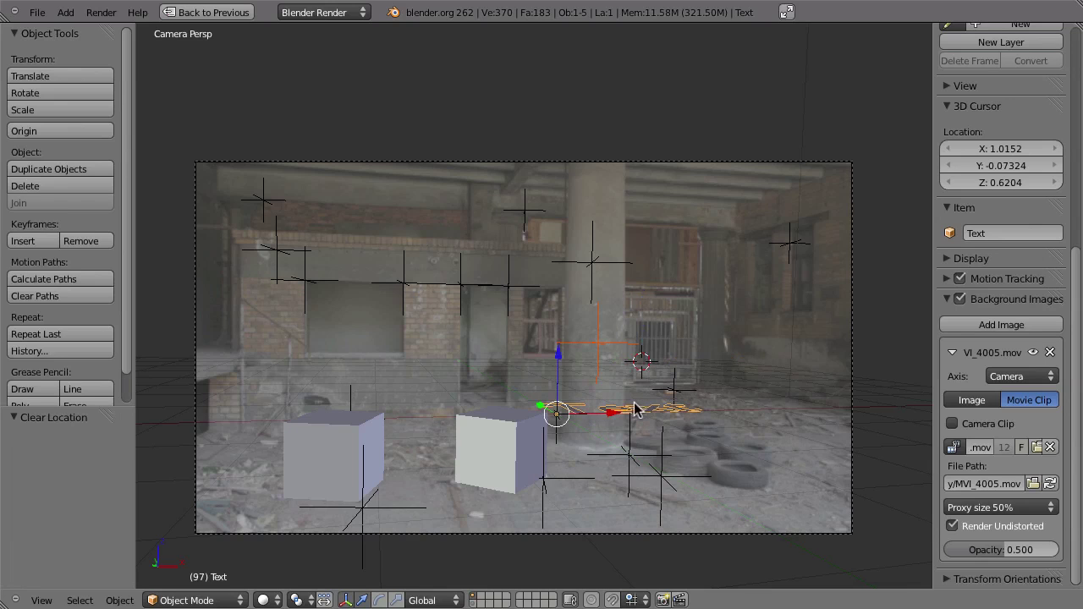
Step: Snap the 3D cursor to the track point beside the second cube, and snap the text object to the cursor
right_click(569, 482)
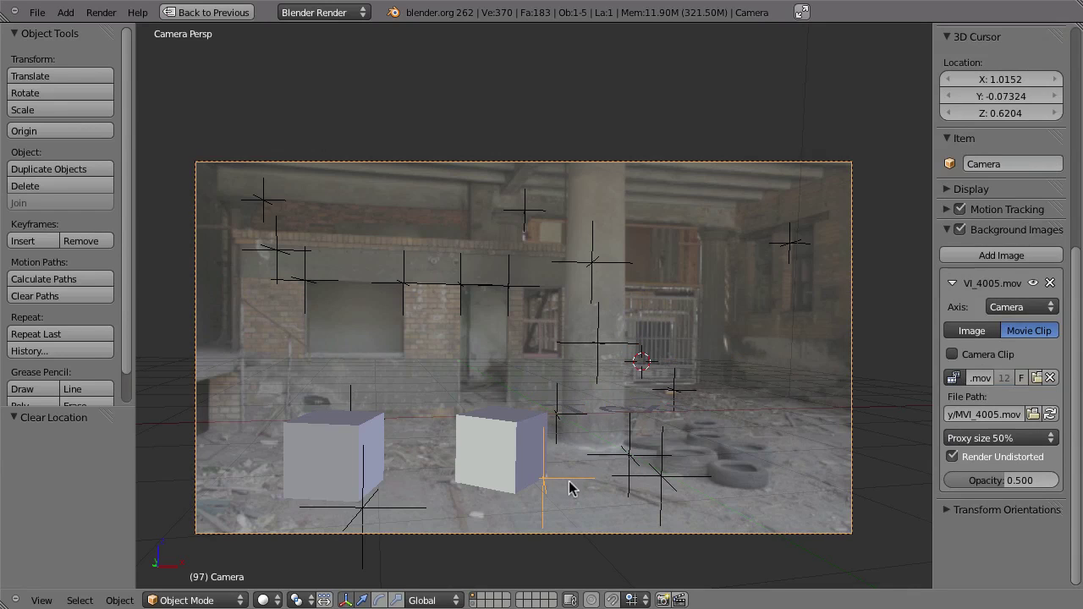
key("shift+s")
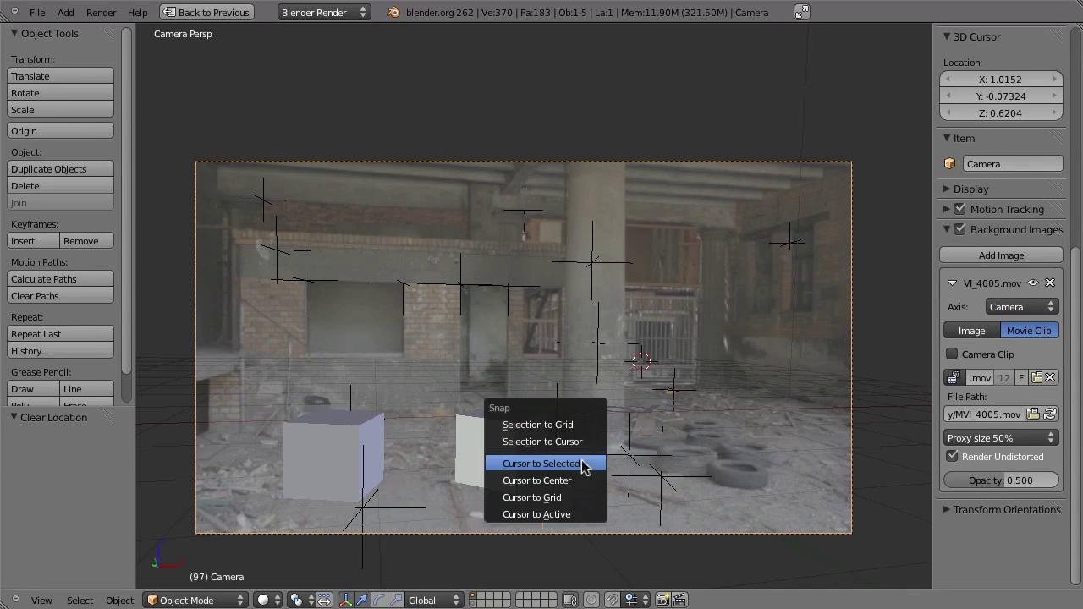
left_click(580, 463)
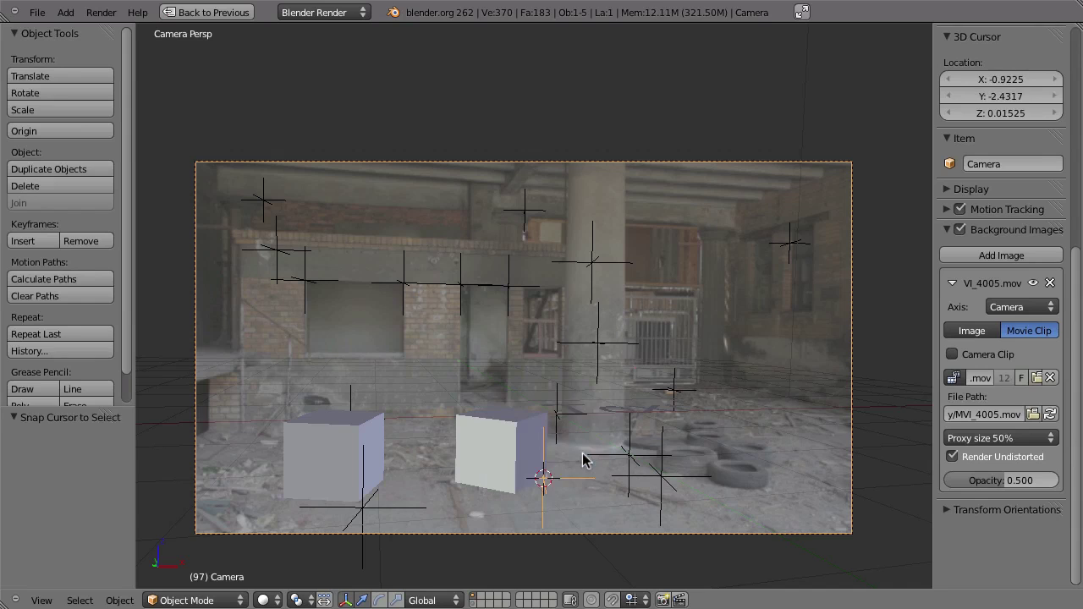
right_click(617, 414)
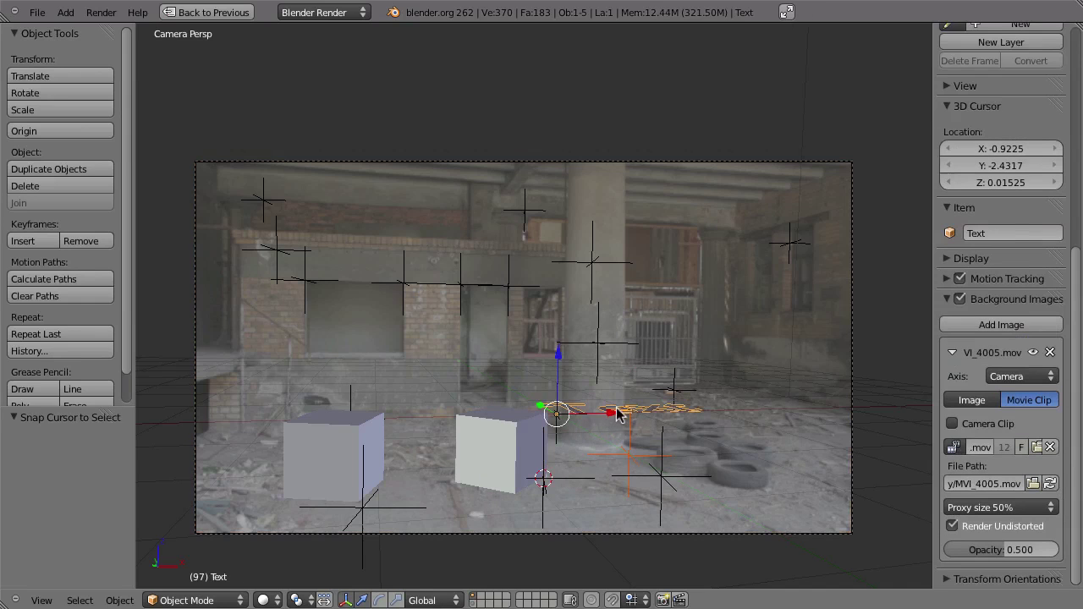
key("shift+s")
left_click(602, 385)
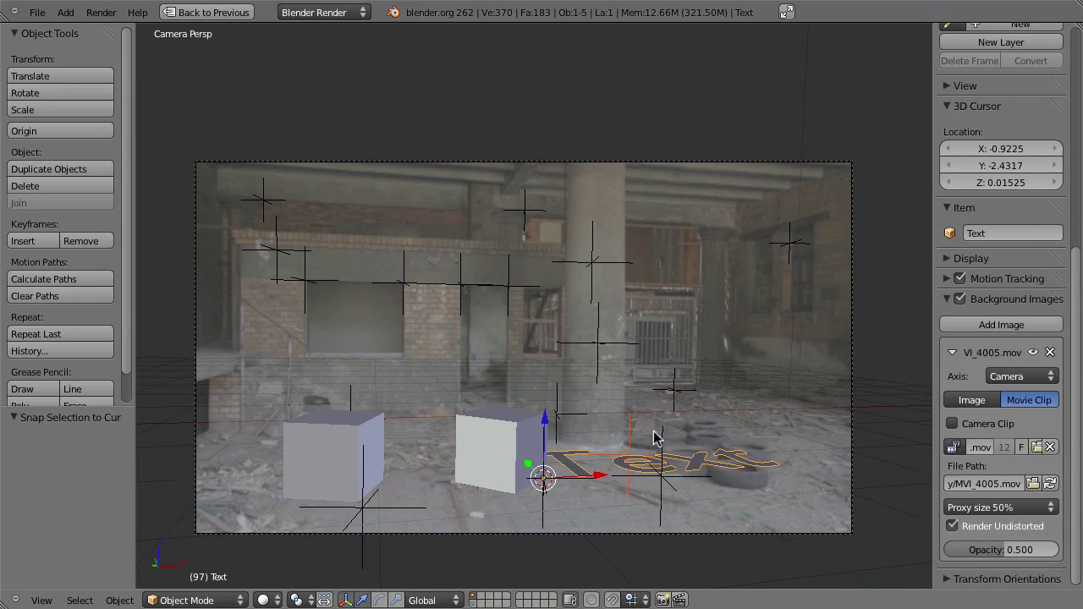
Step: Rotate the text object 90° around X to stand it upright, and play the animation to check it
key("r")
key("x")
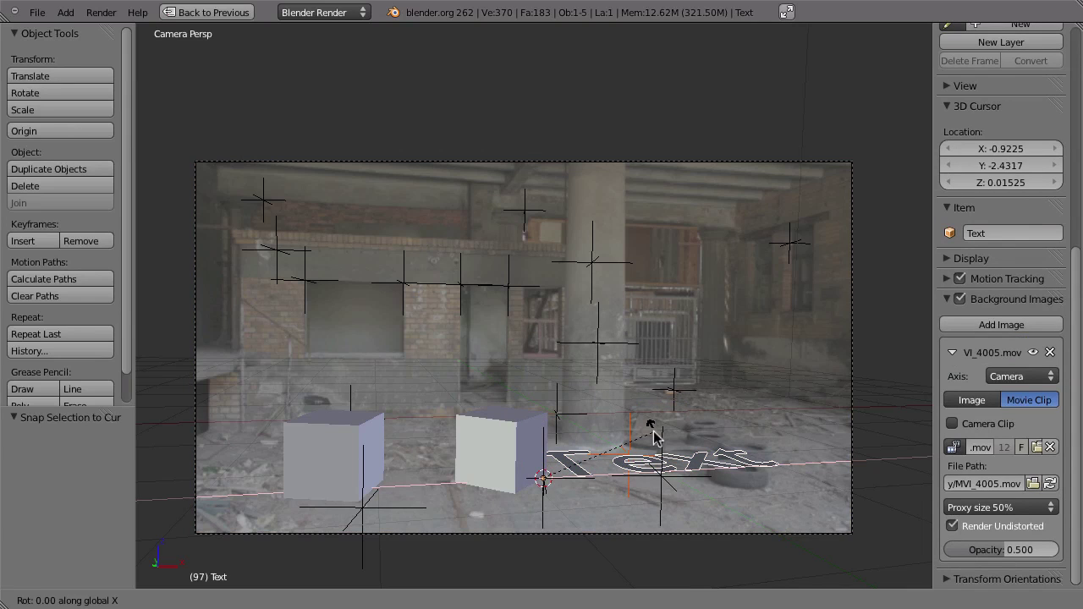
type("90")
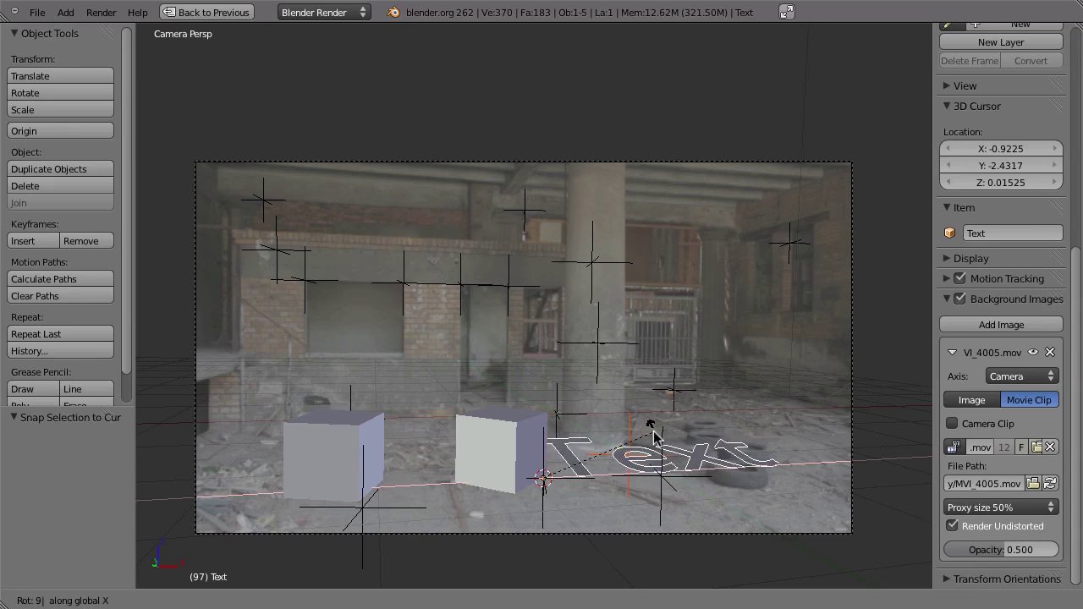
key("Return")
key("alt+a")
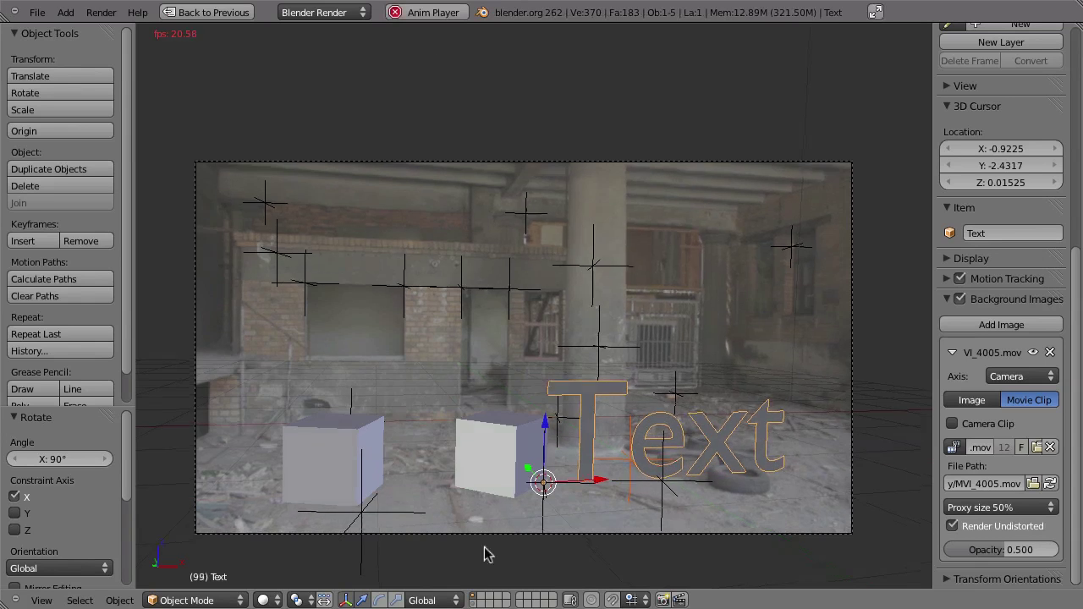
key("Escape")
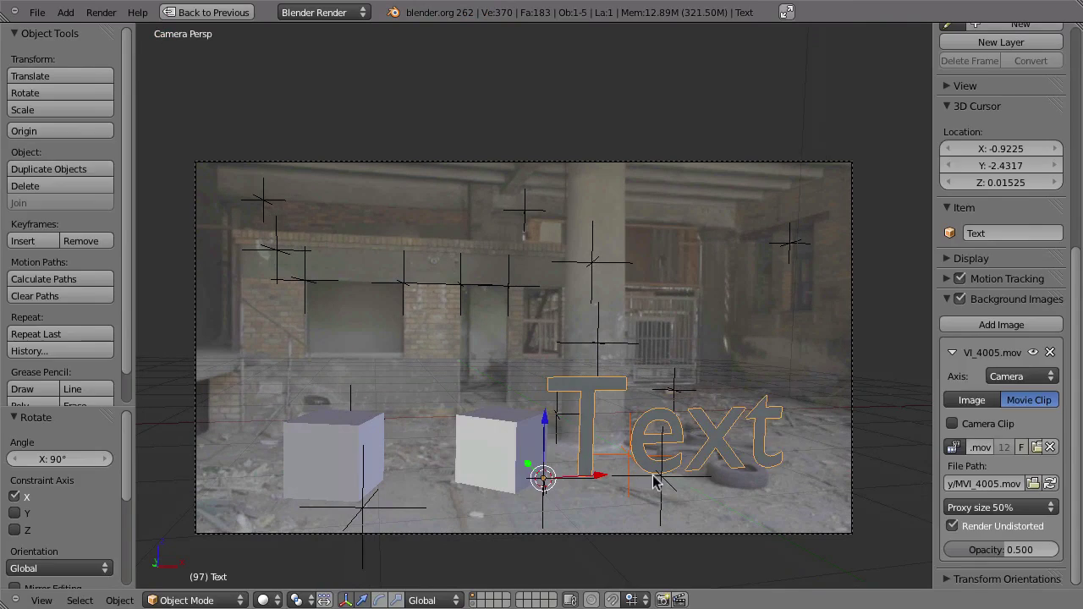
Step: Replace the text object's content with "Tracking is awesome"
key("Tab")
key("BackSpace")
key("BackSpace")
key("BackSpace")
key("BackSpace")
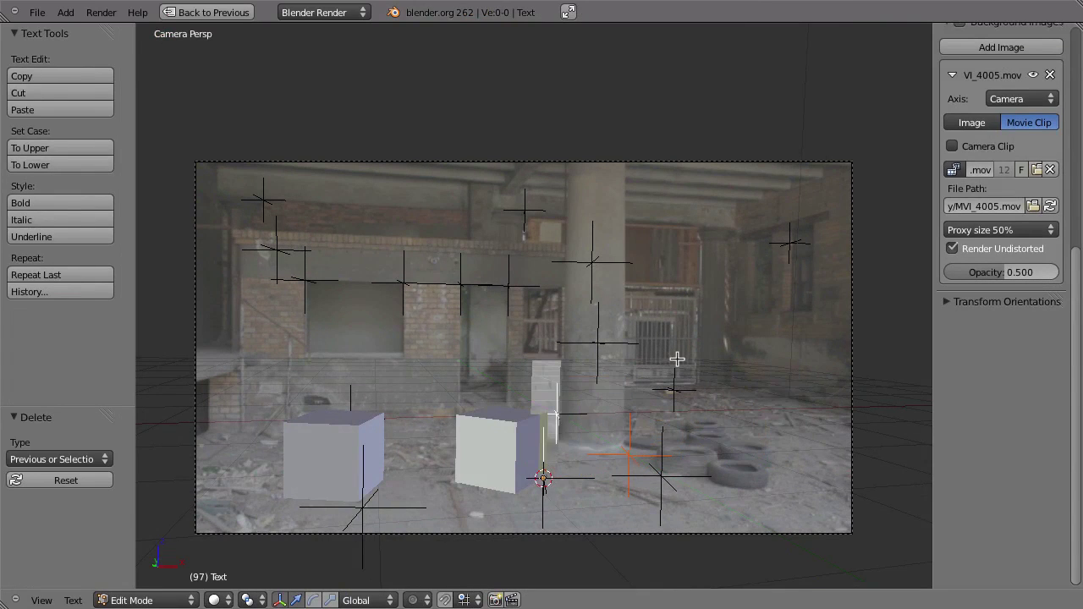
type("Trac")
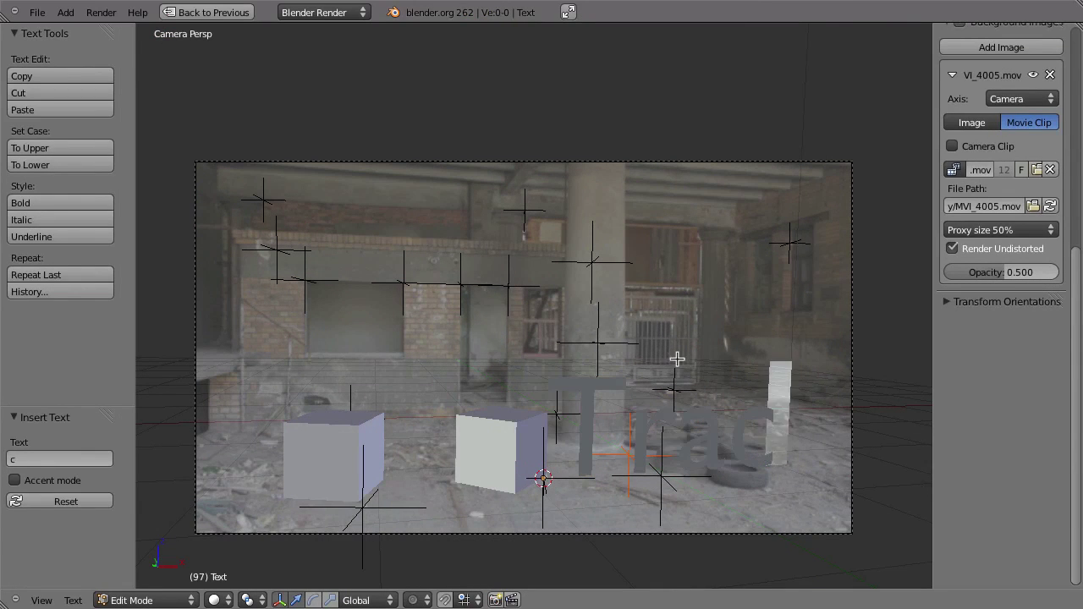
type("king")
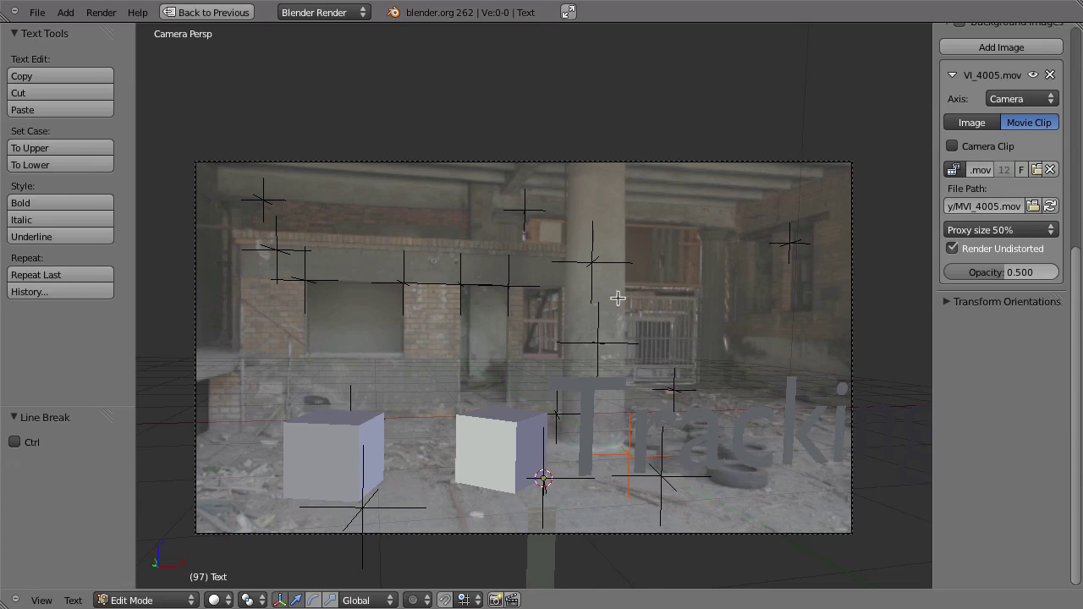
key("Tab")
key("alt+a")
key("Escape")
Step: Move the text object about -2.127 along X and scale it down to fit within the camera frame
left_click_drag(597, 501, 254, 484)
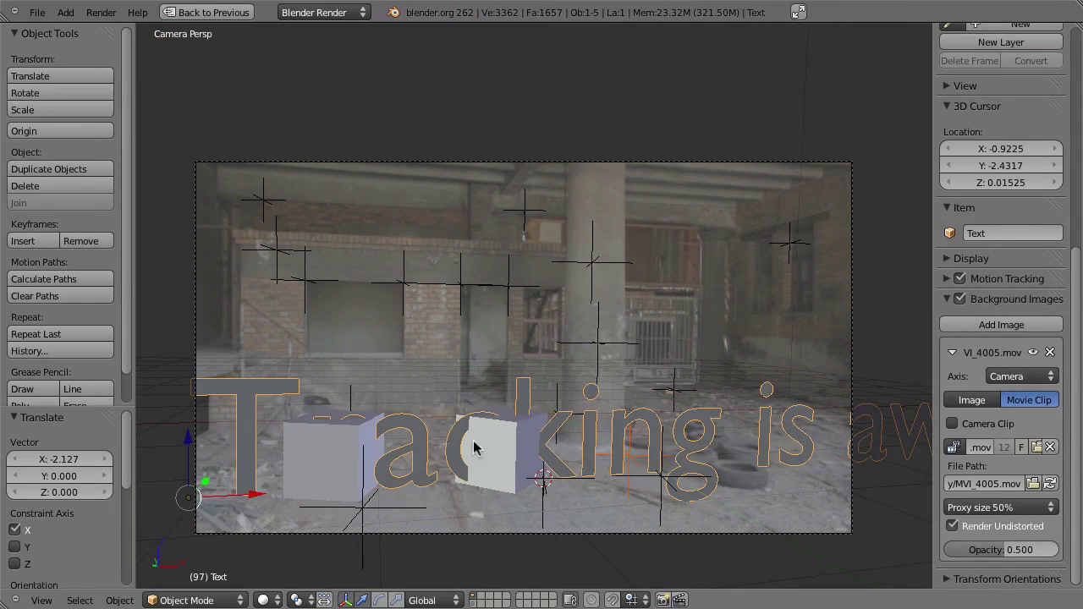
key("s")
left_click(396, 523)
Step: Delete the stray final letter from the text so that it reads "Tracking is awesome"
key("Tab")
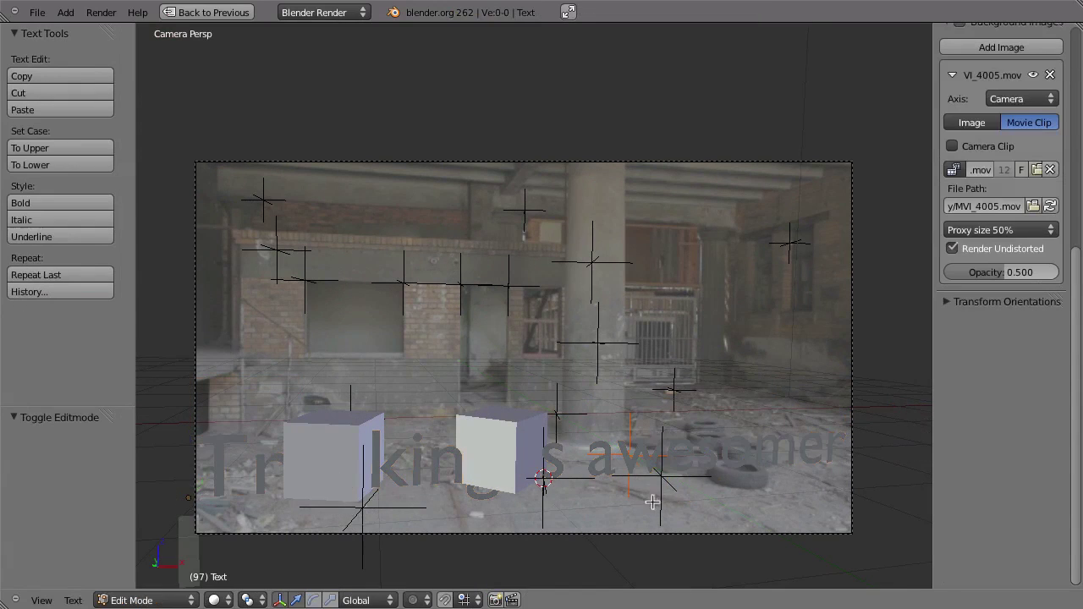
key("BackSpace")
key("Tab")
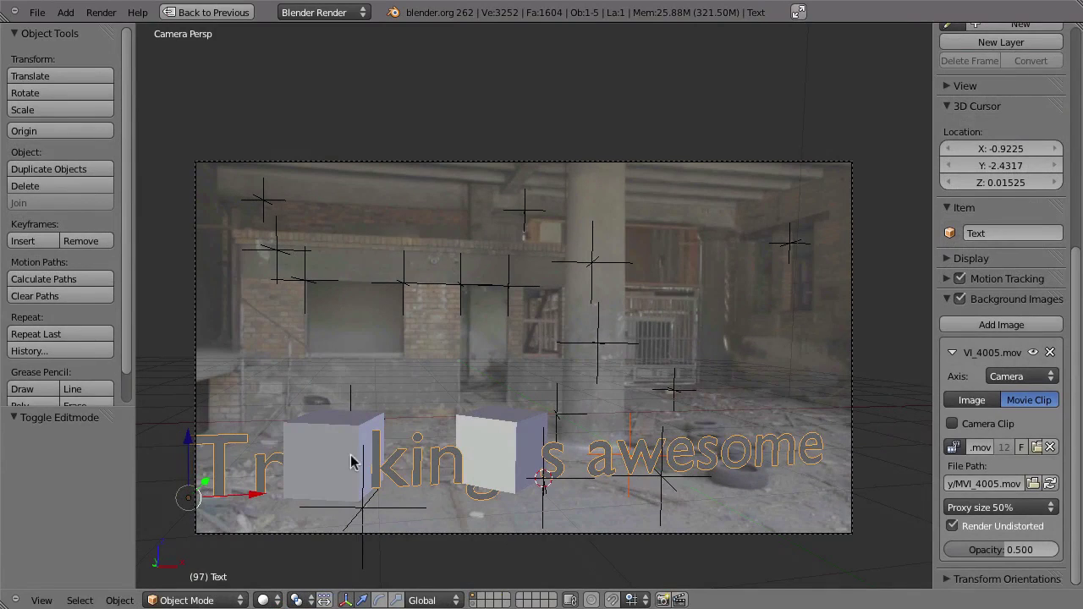
Step: Move both cubes together about 1.31 along Y to sit behind the text, and play the animation to check them
right_click(348, 439)
right_click(489, 433)
right_click(329, 437, "shift")
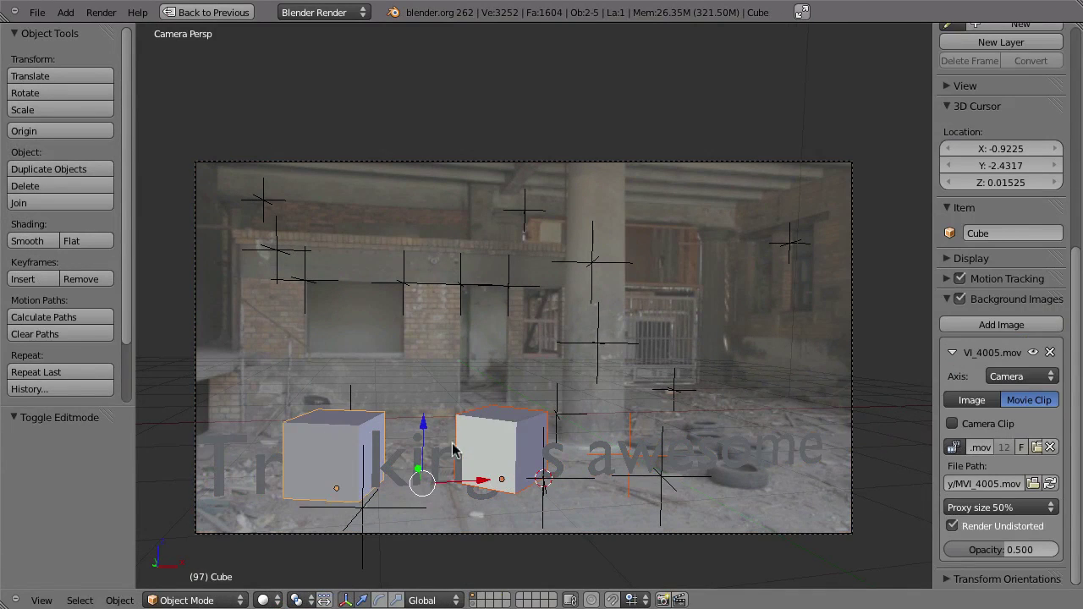
key("g")
key("y")
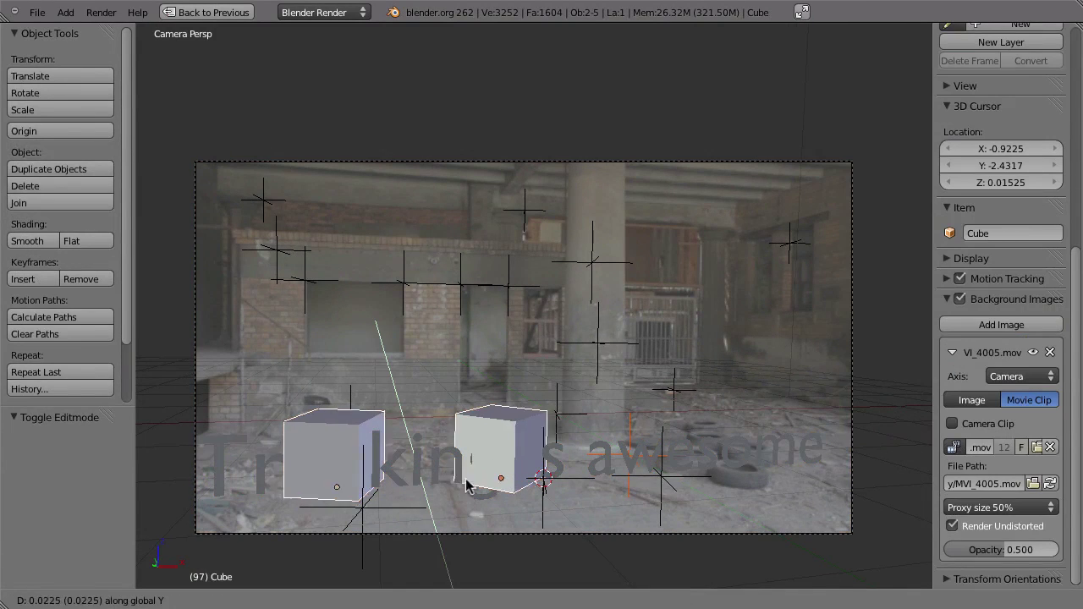
left_click(446, 469)
key("alt+a")
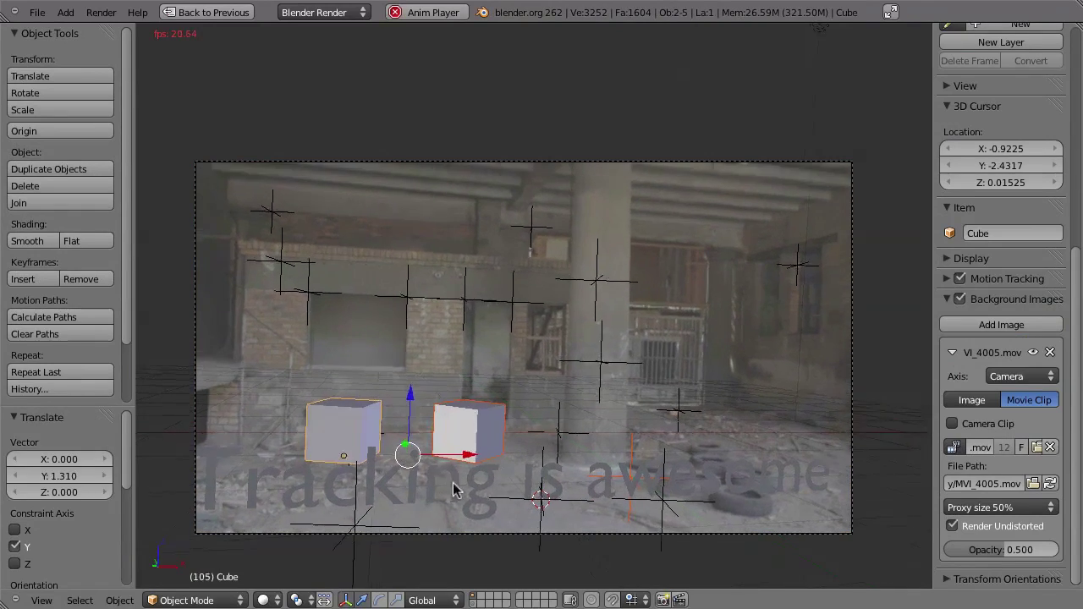
Step: Stop the playback and move the text object about 0.211 along X
right_click(485, 494)
key("Escape")
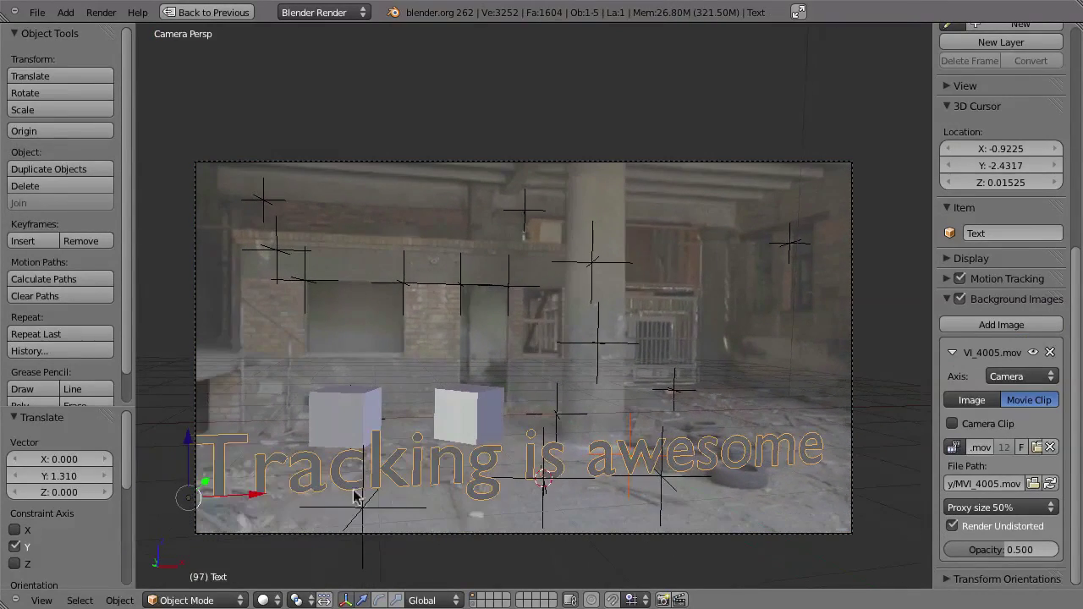
key("g")
key("x")
left_click(313, 493)
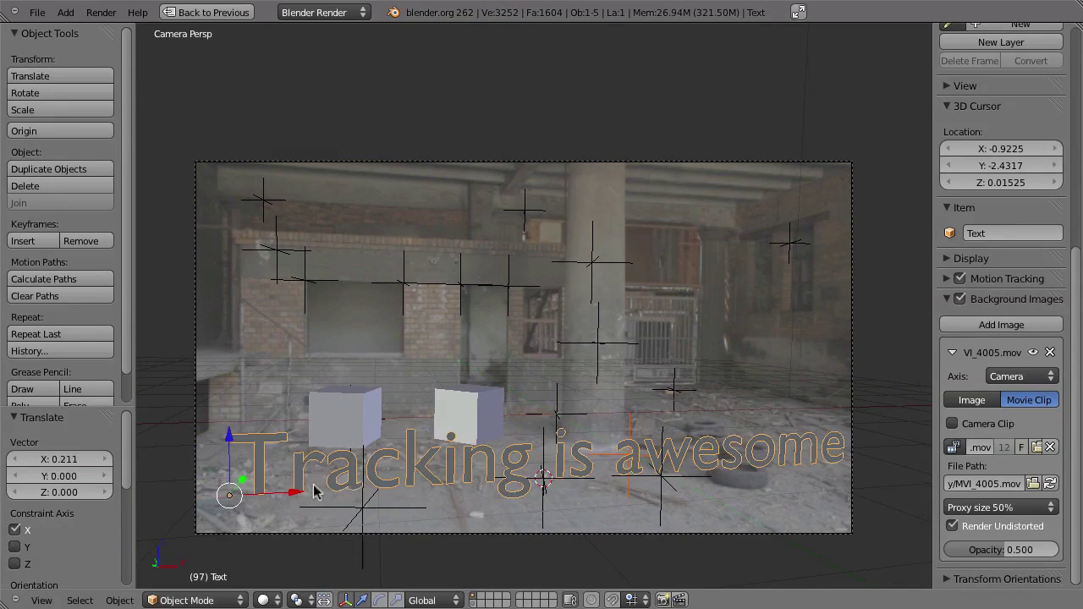
Step: Set the text's extrusion to 0.128 and also show the layer that holds the ground plane
key("ctrl+Up")
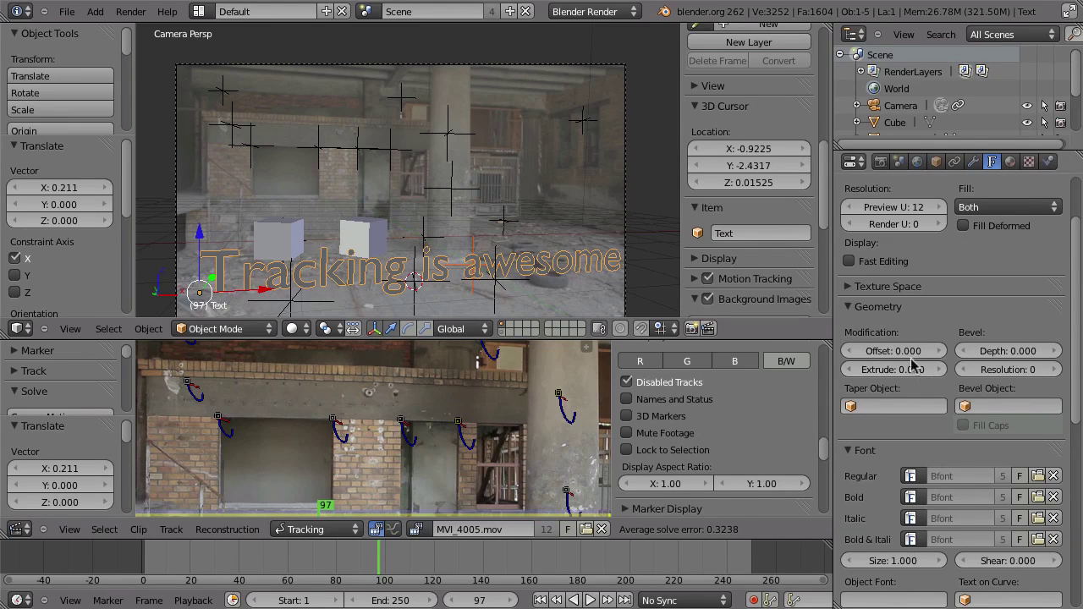
left_click_drag(937, 377, 944, 377)
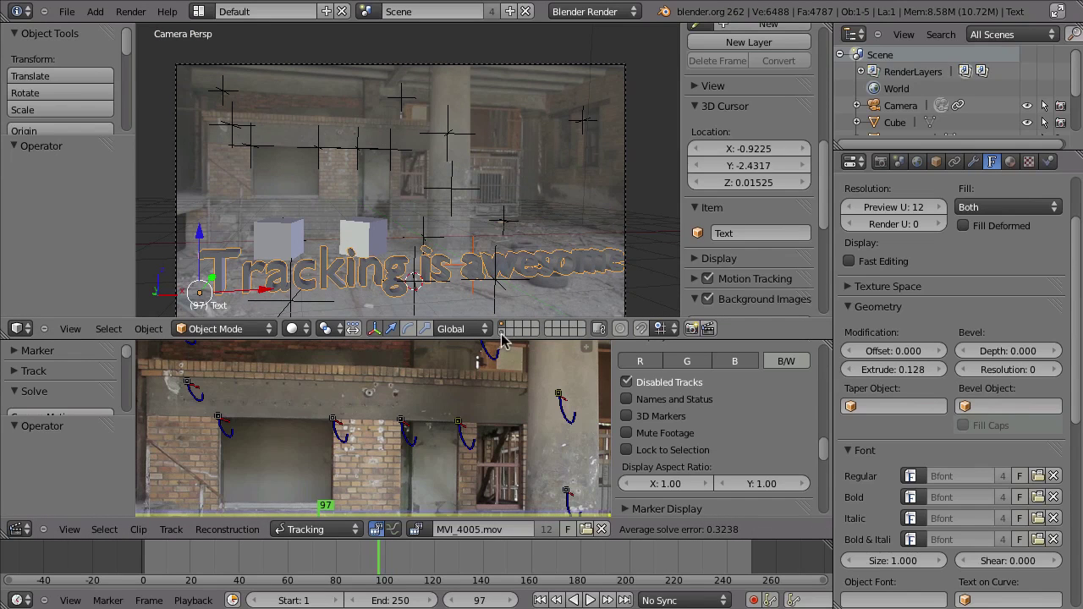
left_click(504, 333, "shift")
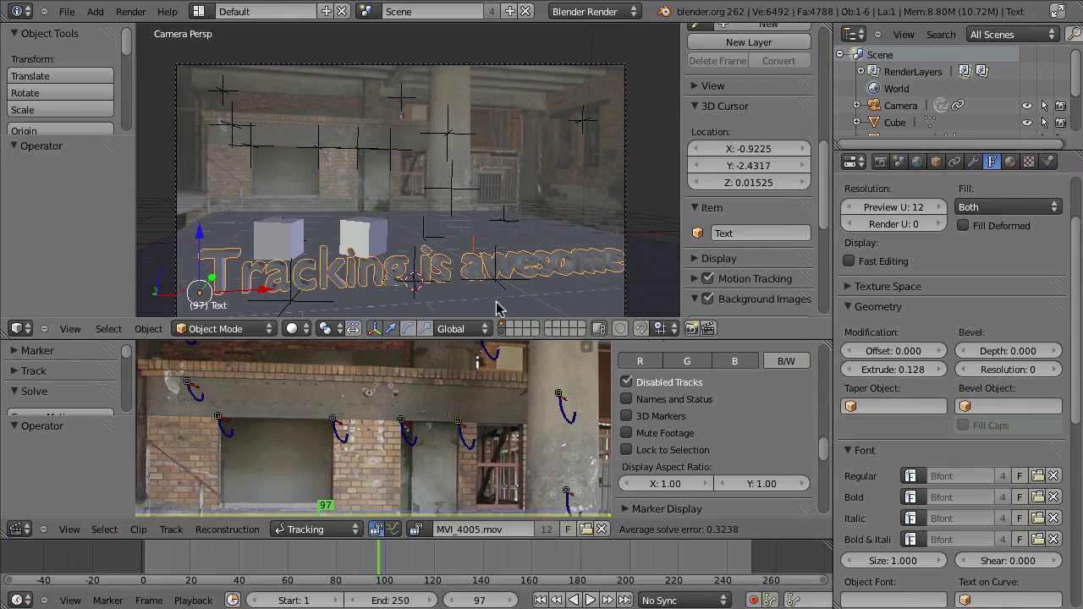
Step: Render frame 97 and inspect the cubes and text over the footage in the enlarged render view
key("F12")
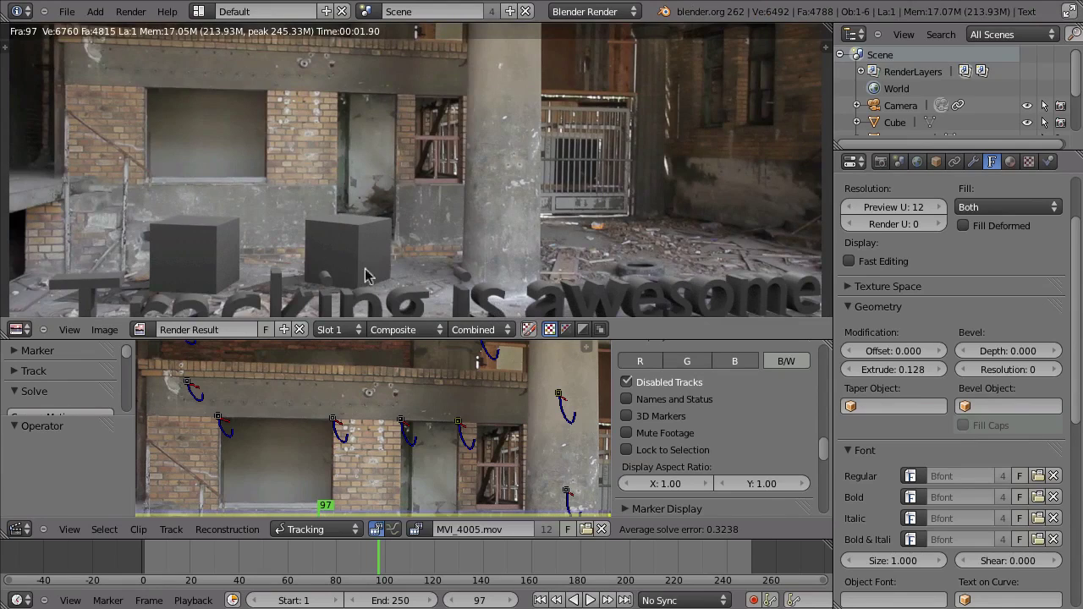
key("ctrl+Up")
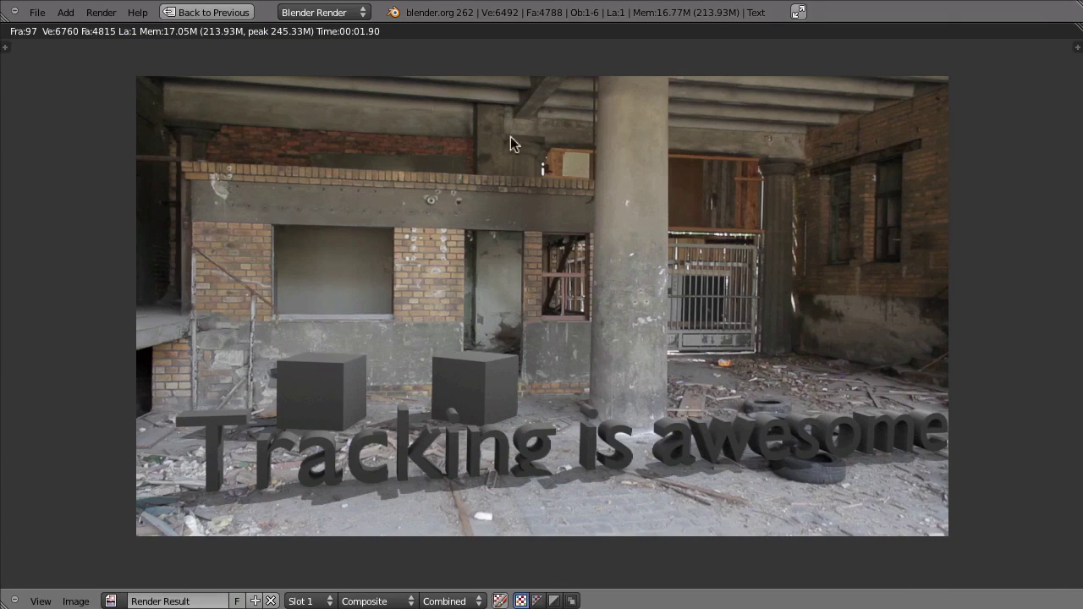
key("Escape")
Step: Move the lamp about -2.26 in X, -10.02 in Y and -4.32 in Z towards the camera, and check the camera view
middle_click_drag(501, 270, 605, 315)
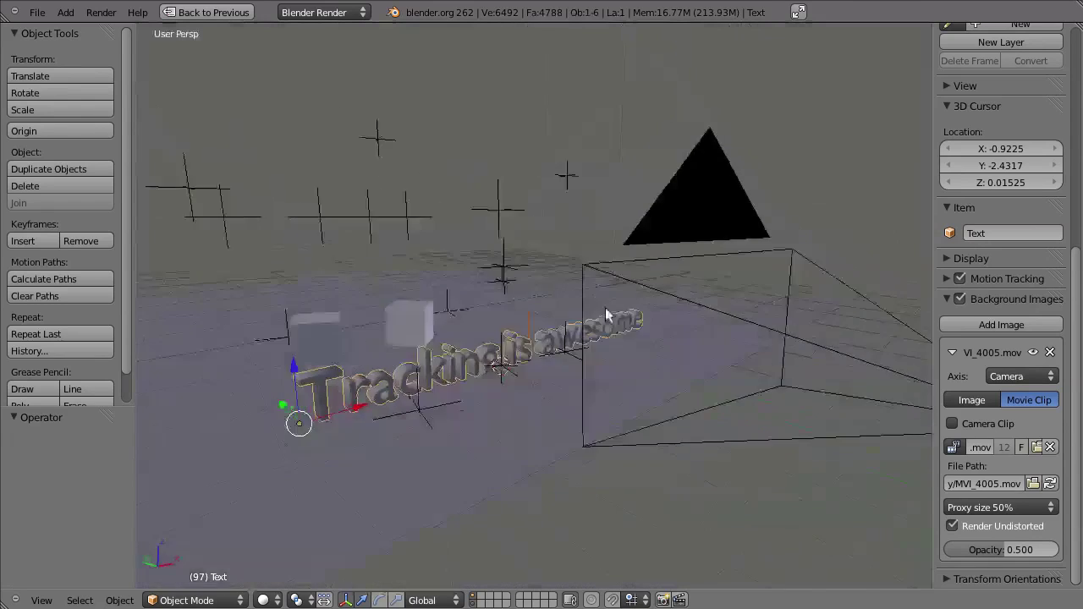
scroll(606, 315, "down", 5)
right_click(531, 98)
middle_click_drag(461, 189, 553, 196)
key("g")
left_click(854, 355)
key("KP_0")
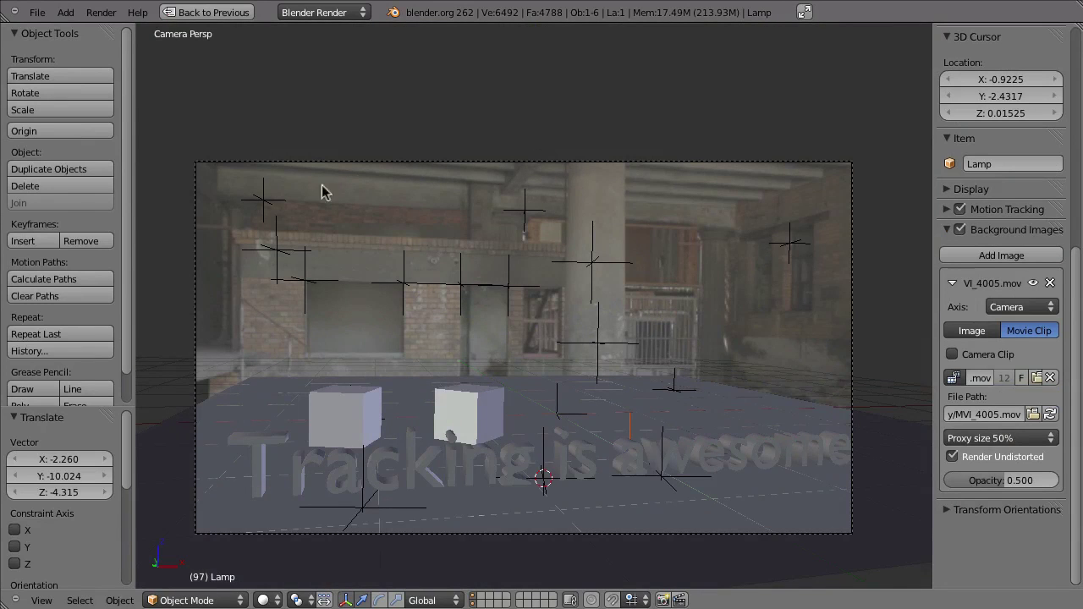
Step: Raise the lamp behind the camera by about 1.48 in Z, shifting it about 0.13 in X and 0.22 in Y
middle_click_drag(445, 278, 736, 352)
key("g")
left_click(658, 404)
middle_click_drag(658, 404, 681, 425)
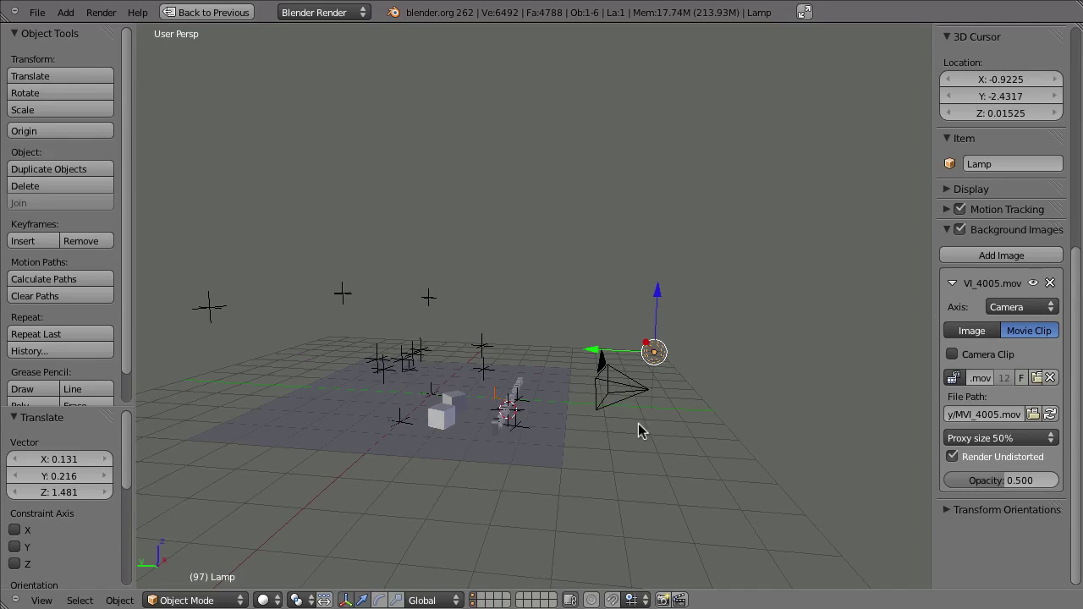
Step: Change the lamp to an Area lamp and rotate it about -125.1° around Z
key("ctrl+Up")
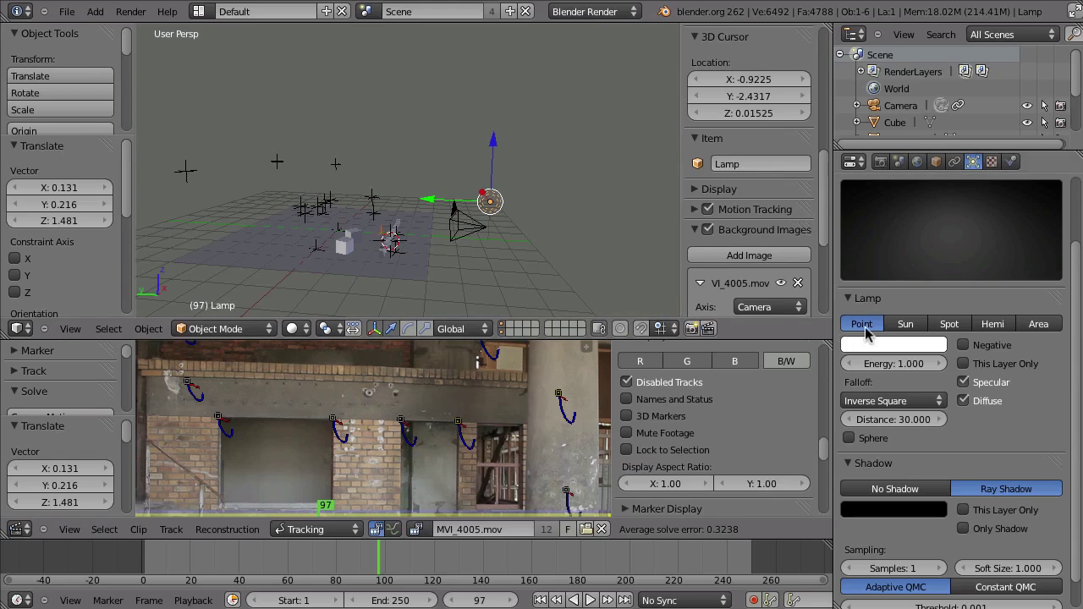
left_click(1038, 324)
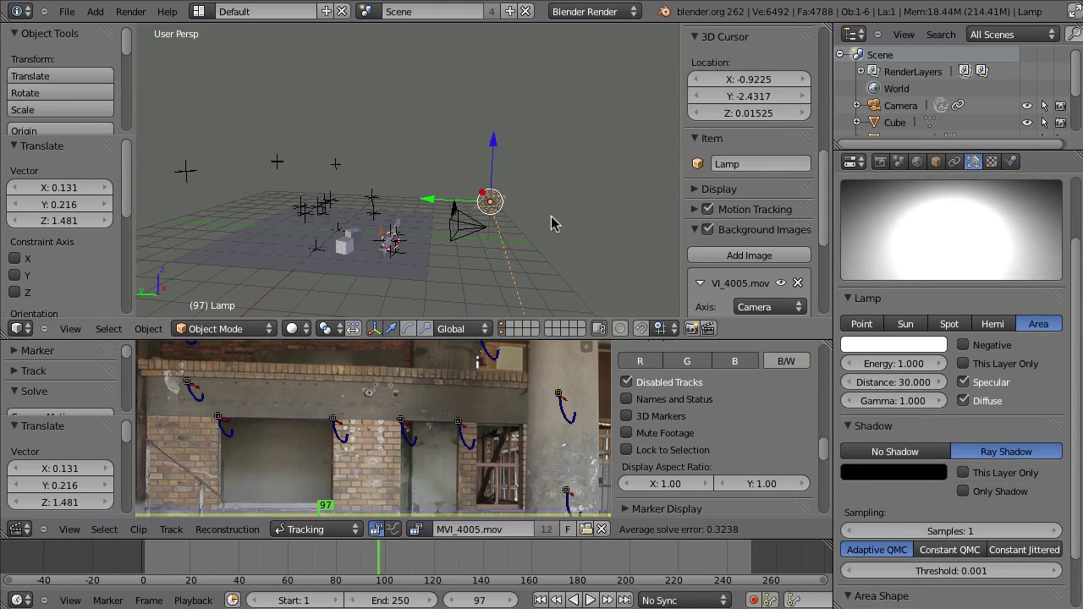
key("ctrl+Up")
scroll(647, 395, "up", 5)
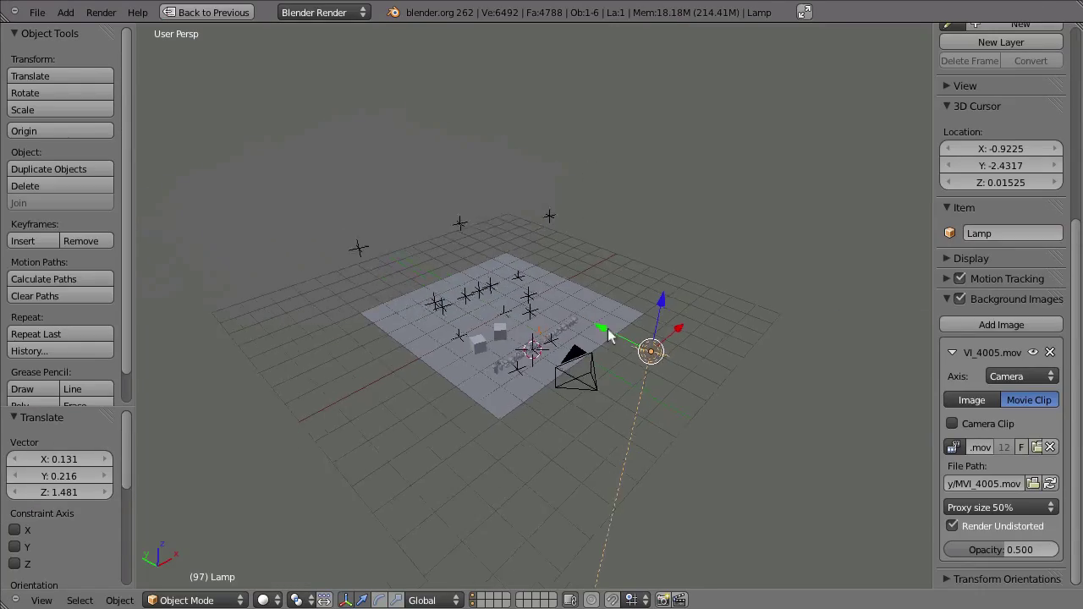
scroll(647, 395, "down", 6)
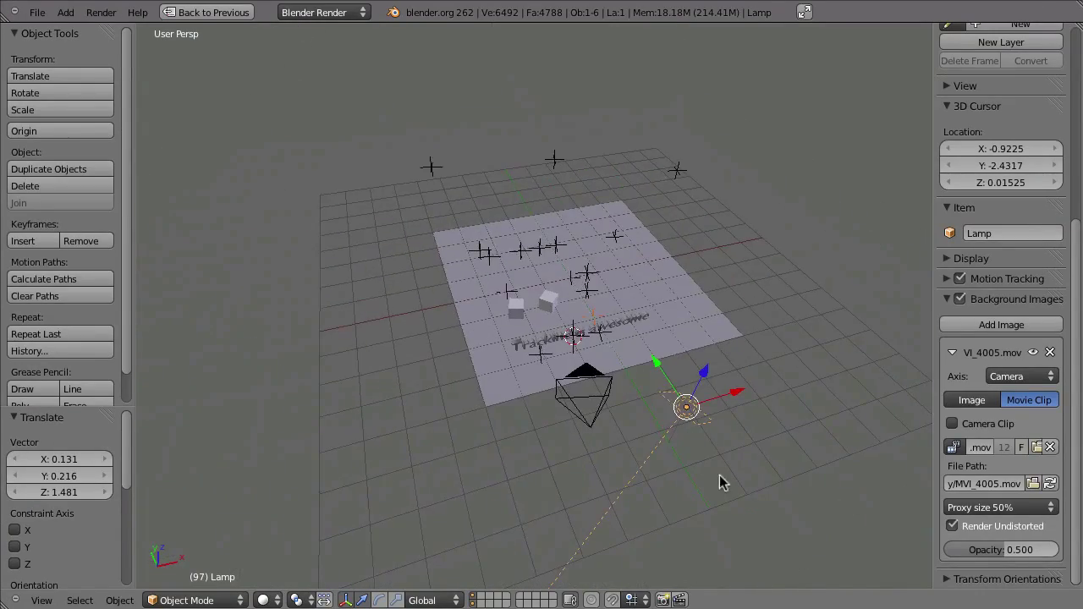
middle_click_drag(582, 485, 687, 327)
middle_click_drag(655, 379, 700, 420)
key("r")
key("z")
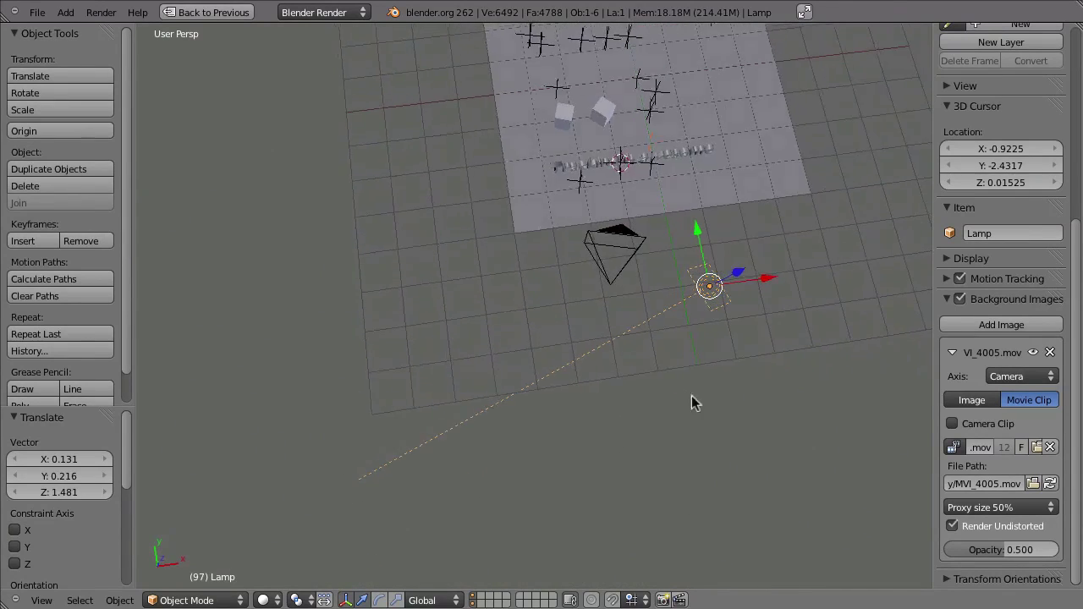
left_click(763, 372)
Step: Tilt the area lamp with two free rotations, the last about 63.7°, so that it points at the cubes and text
middle_click_drag(762, 372, 805, 524)
key("r")
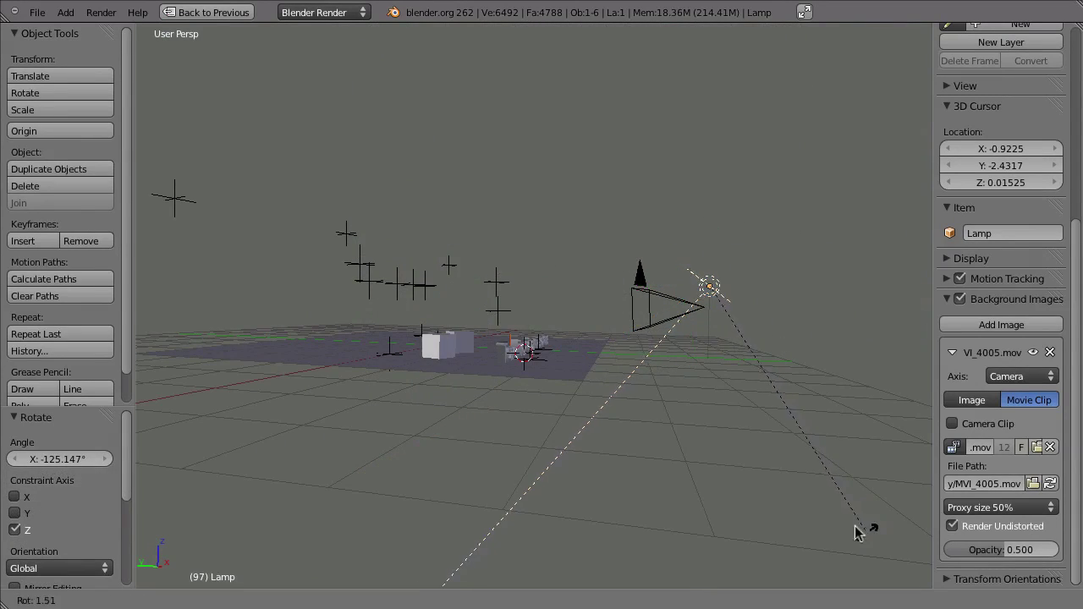
left_click(692, 421)
middle_click_drag(841, 415, 665, 442)
key("r")
left_click(780, 411)
middle_click_drag(752, 460, 711, 370)
Step: Set the lamp's area shape to Rectangle, with Size X about 2.053 and Size Y about 4.487
key("ctrl+Up")
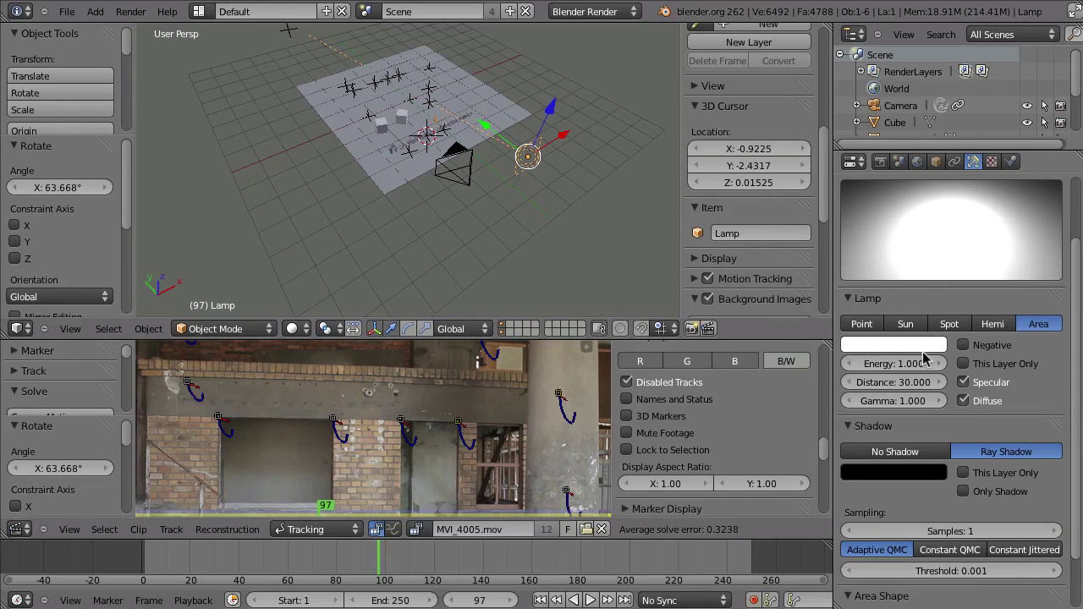
scroll(939, 484, "down", 2)
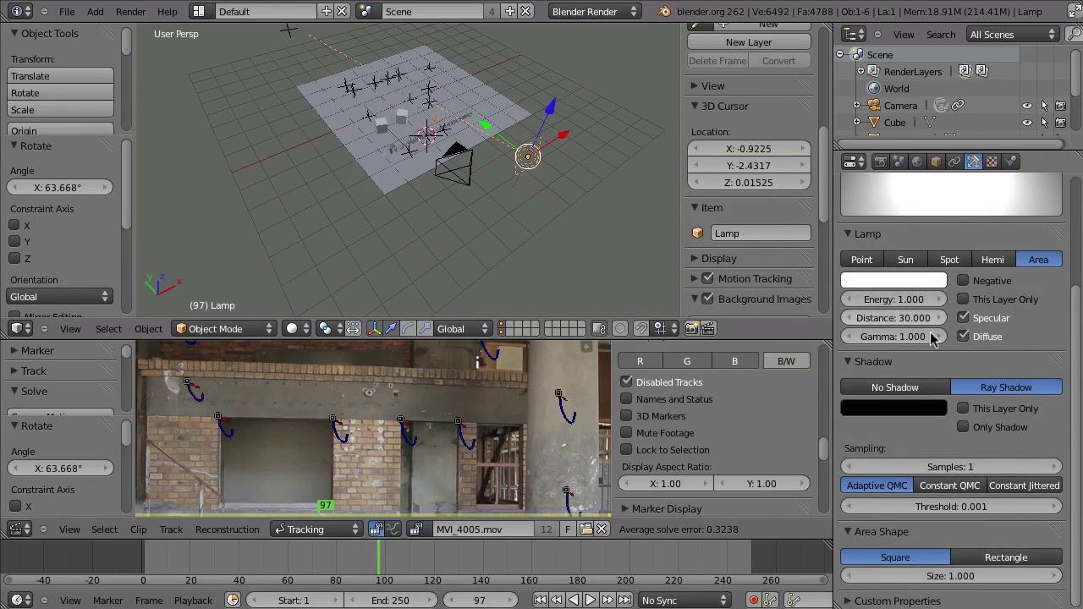
left_click(999, 558)
left_click_drag(1000, 592, 1053, 593)
left_click_drag(877, 593, 981, 597)
middle_click_drag(381, 144, 456, 118)
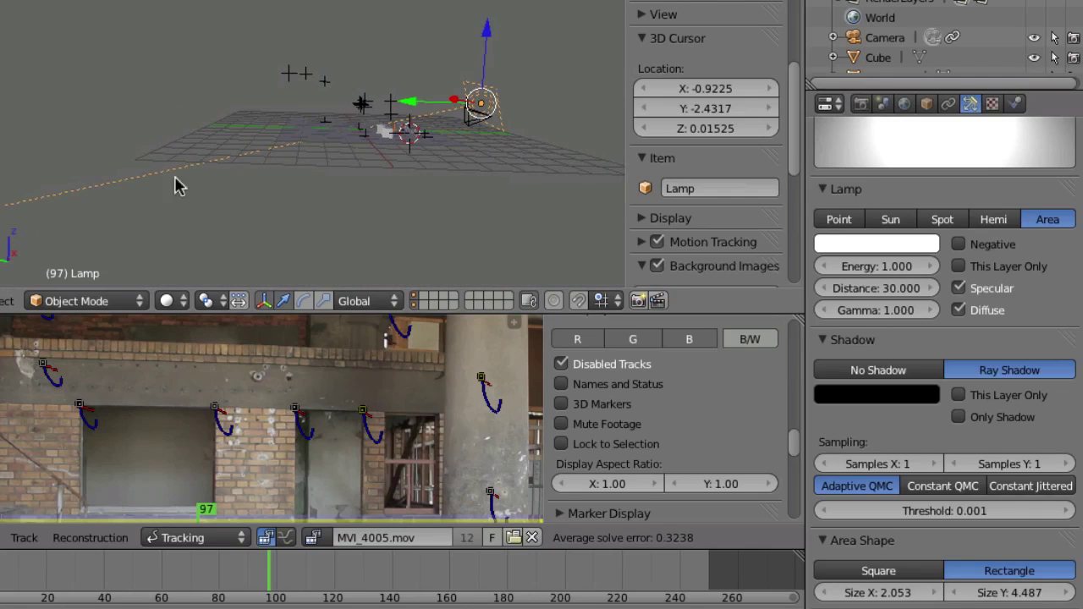
Step: Set the area lamp's distance to 4 and render the frame to check the lighting
left_click(860, 288)
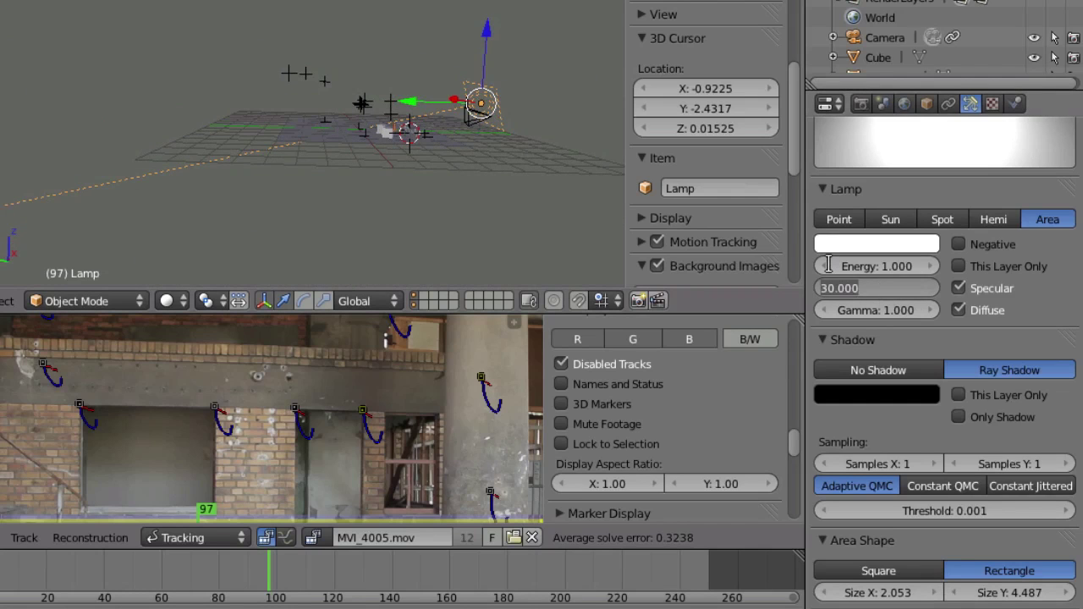
type("4")
key("Return")
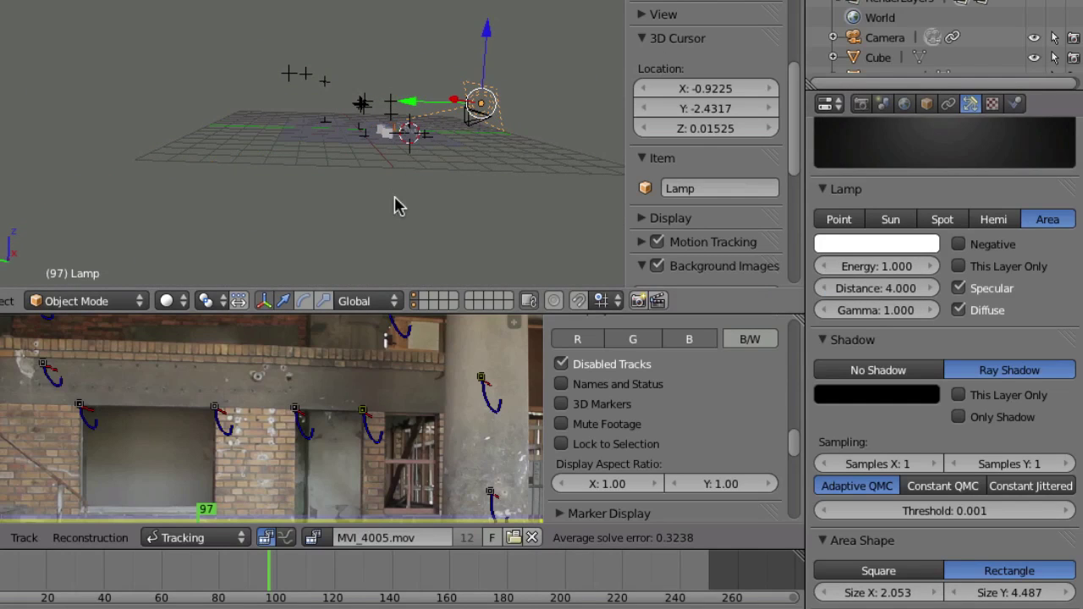
key("F12")
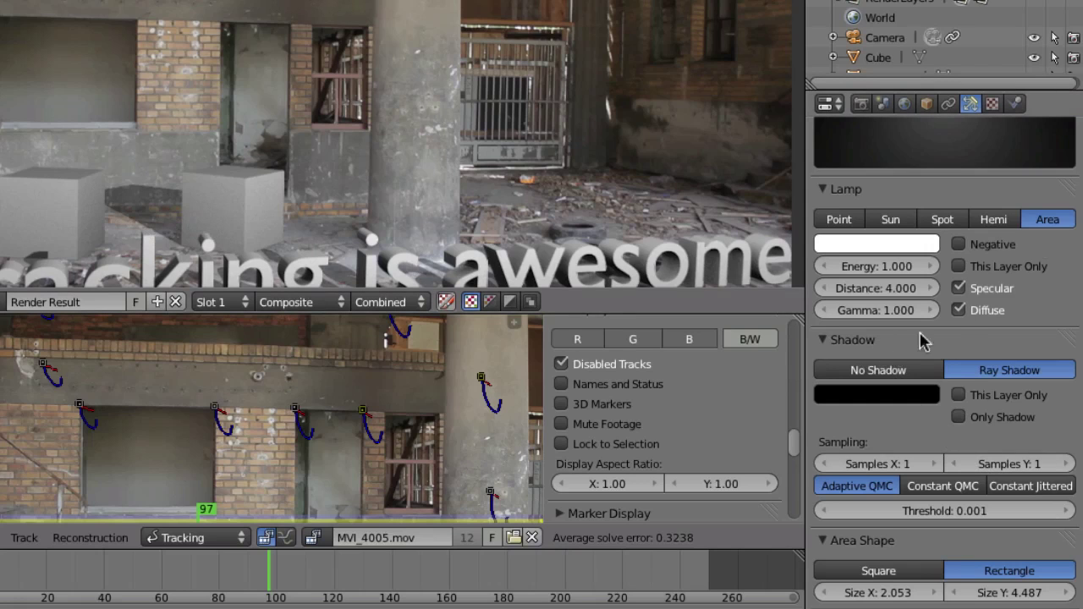
Step: Set the area lamp's shadow samples to 7 in both X and Y, and re-render the frame to inspect the shadows
left_click(872, 465)
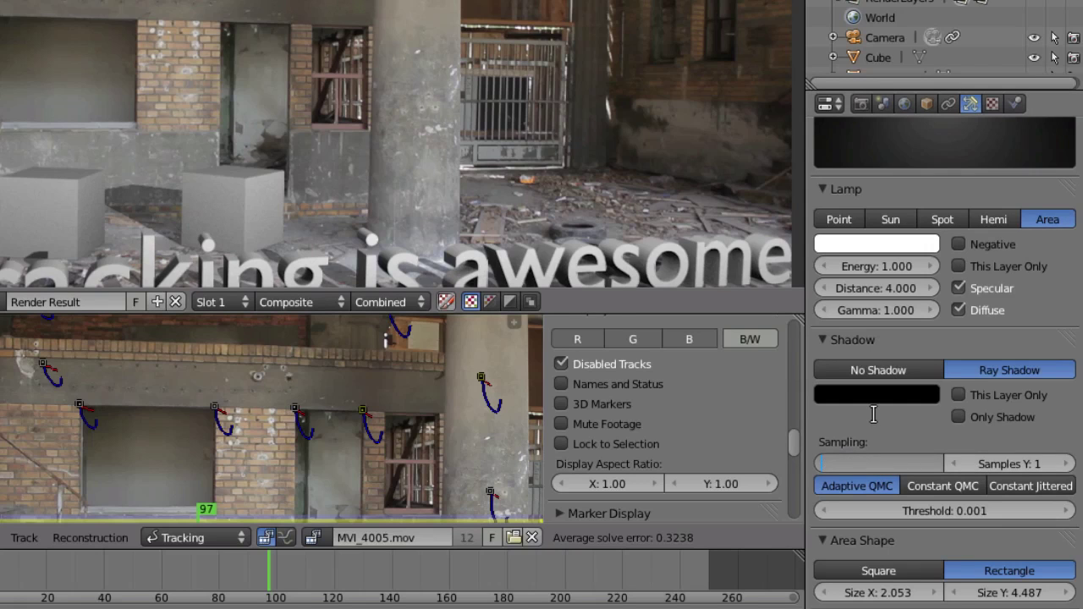
type("7")
key("Tab")
type("7")
key("Return")
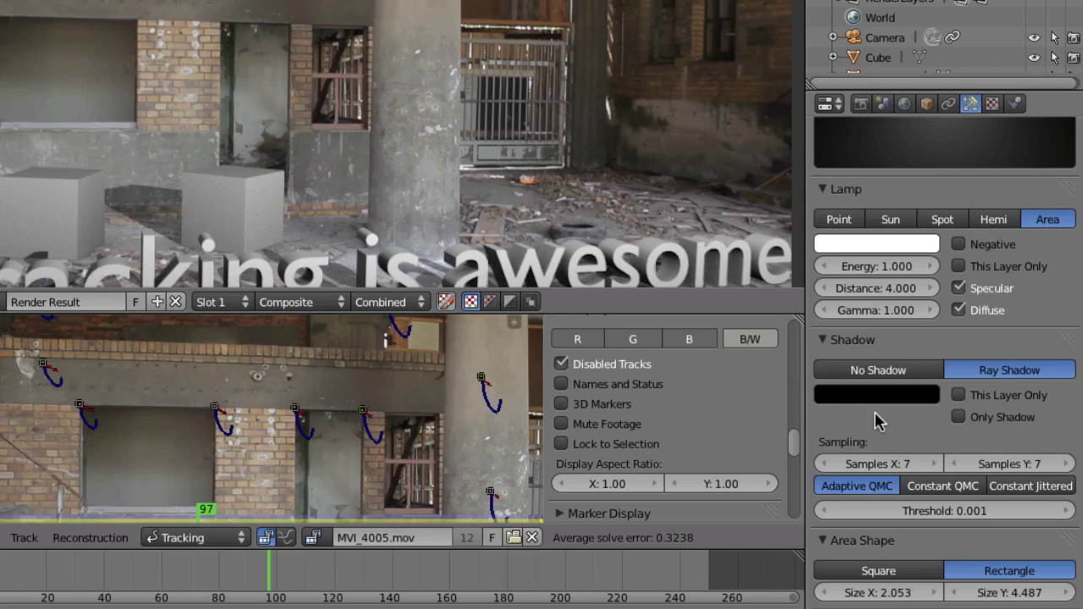
key("F12")
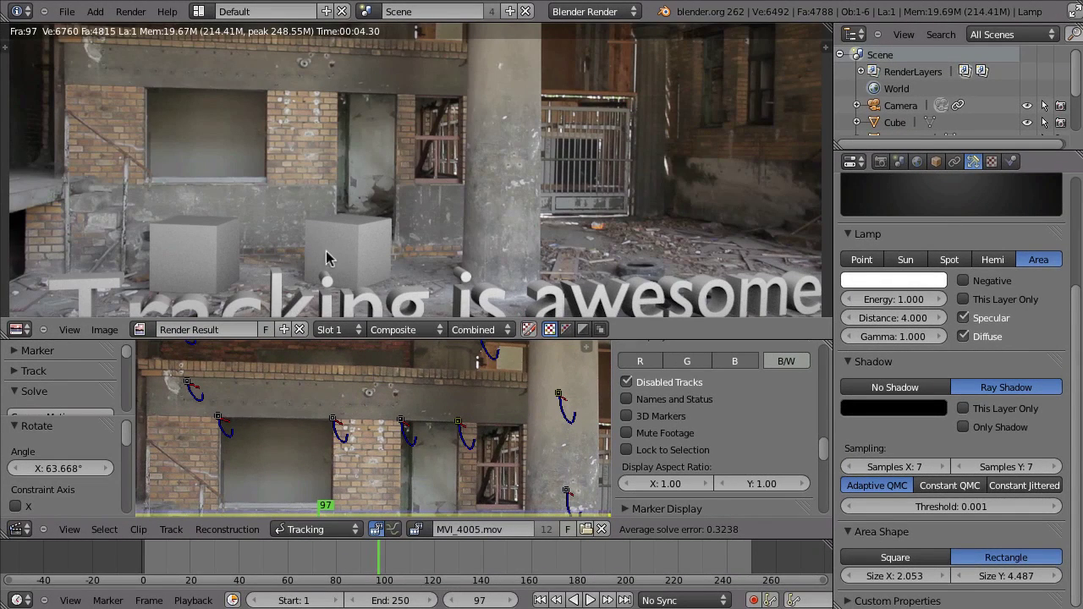
key("Home")
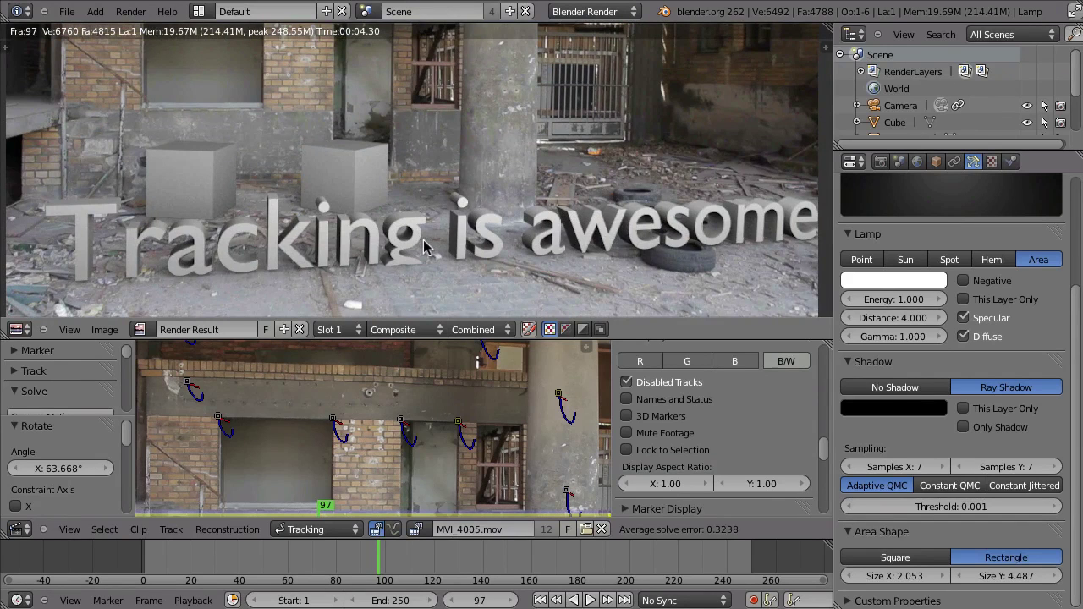
Step: Switch the render result area back to the 3D view and review the Setup Tracking Scene option in the enlarged clip editor
key("shift+F5")
key("ctrl+Up")
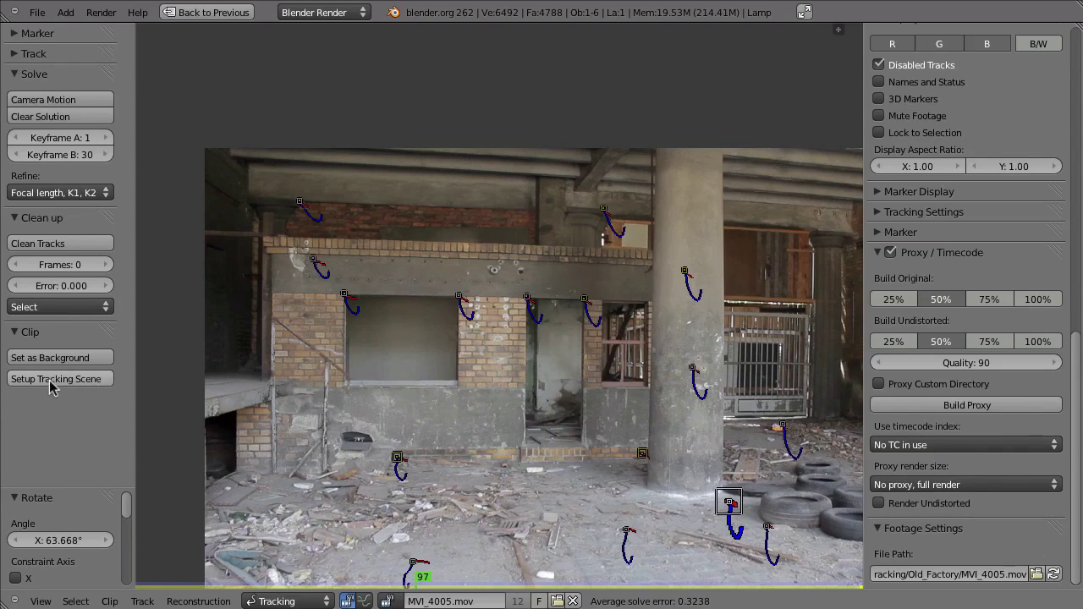
left_click(100, 379)
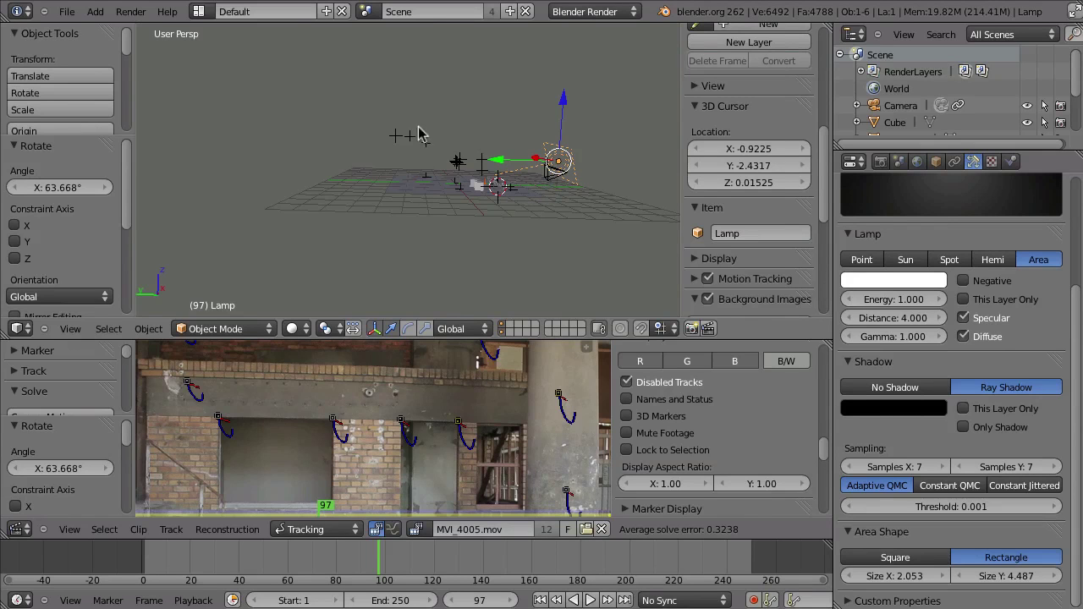
Step: Inspect the Ground plane and the area lamp in the 3D view by selecting each of them
scroll(466, 218, "up", 5)
right_click(435, 206)
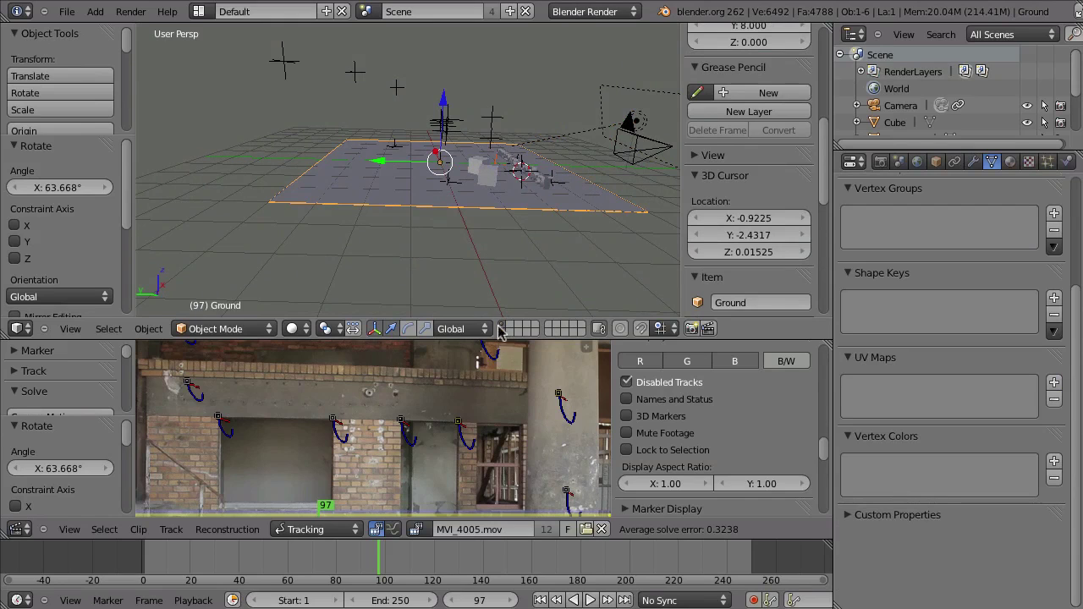
right_click(577, 142)
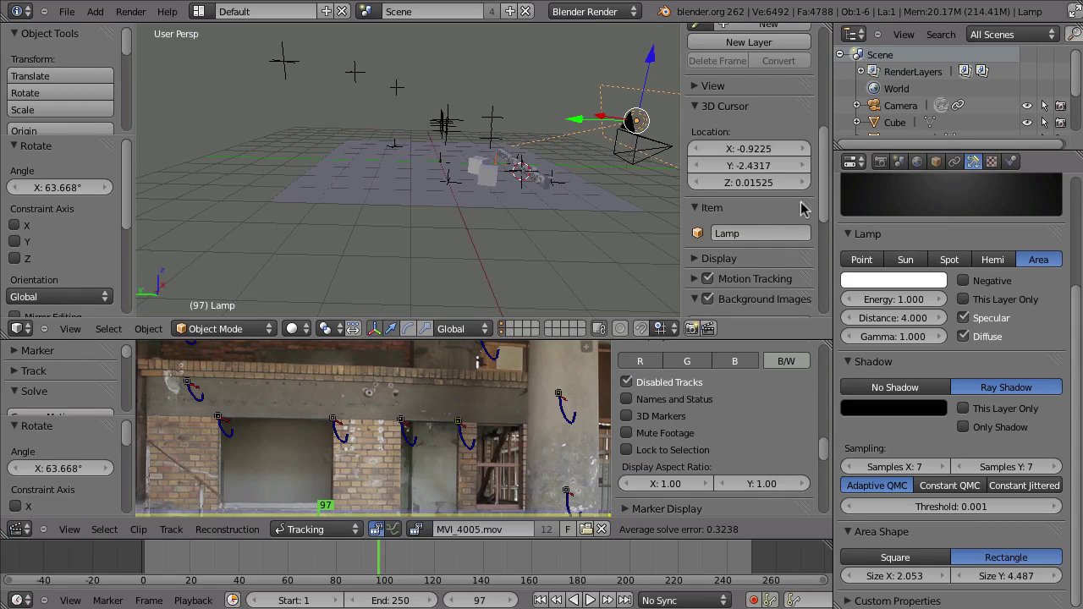
Step: Open the scene's render layer settings and examine the Foreground layer's scene layers, mask layers and passes
left_click(880, 163)
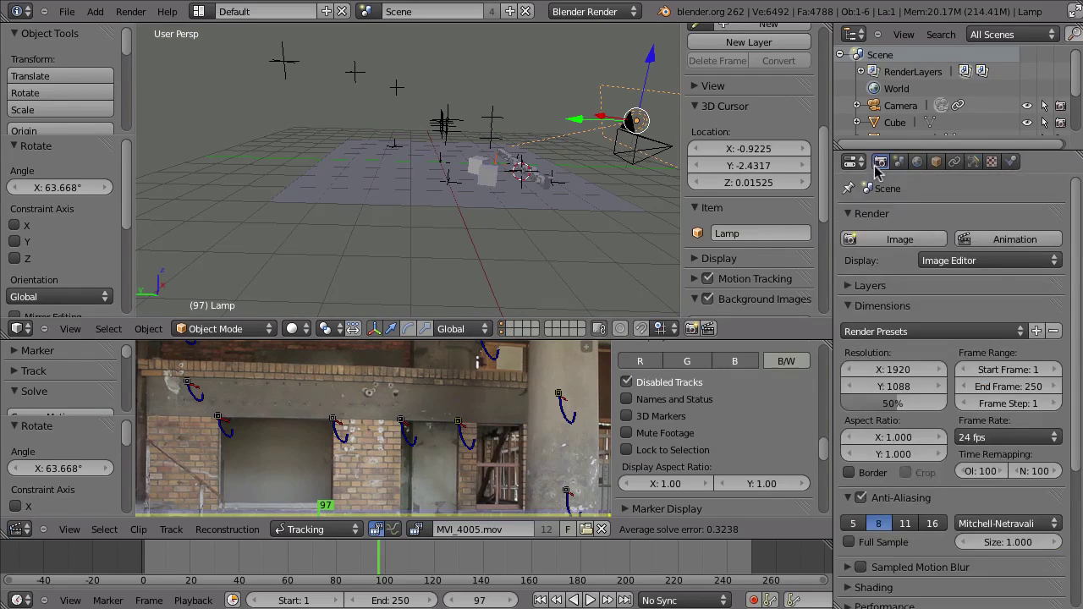
left_click(858, 289)
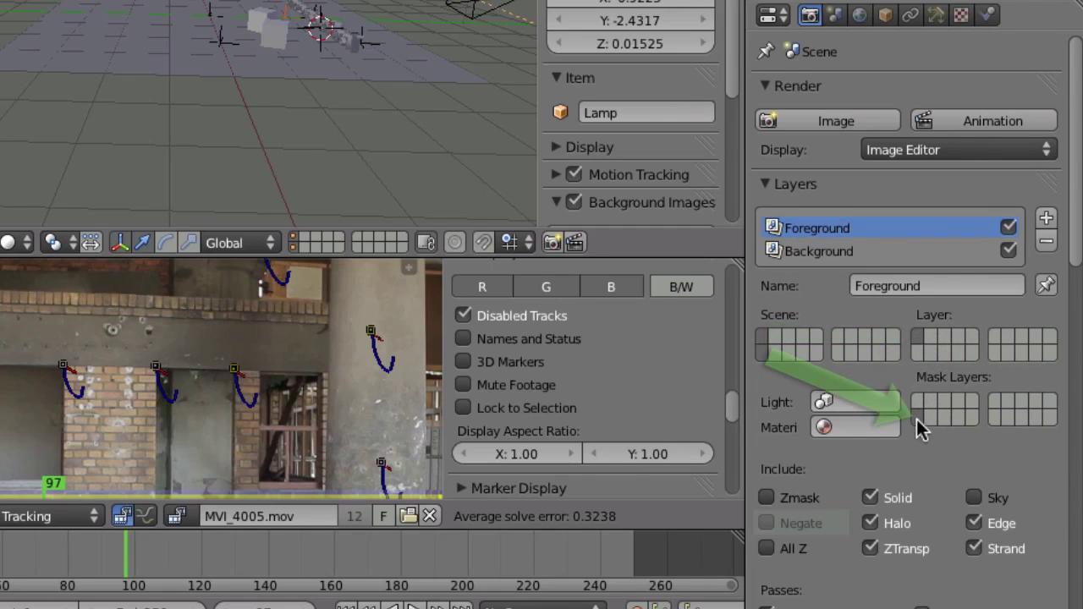
scroll(924, 496, "down", 1)
scroll(924, 490, "down", 5)
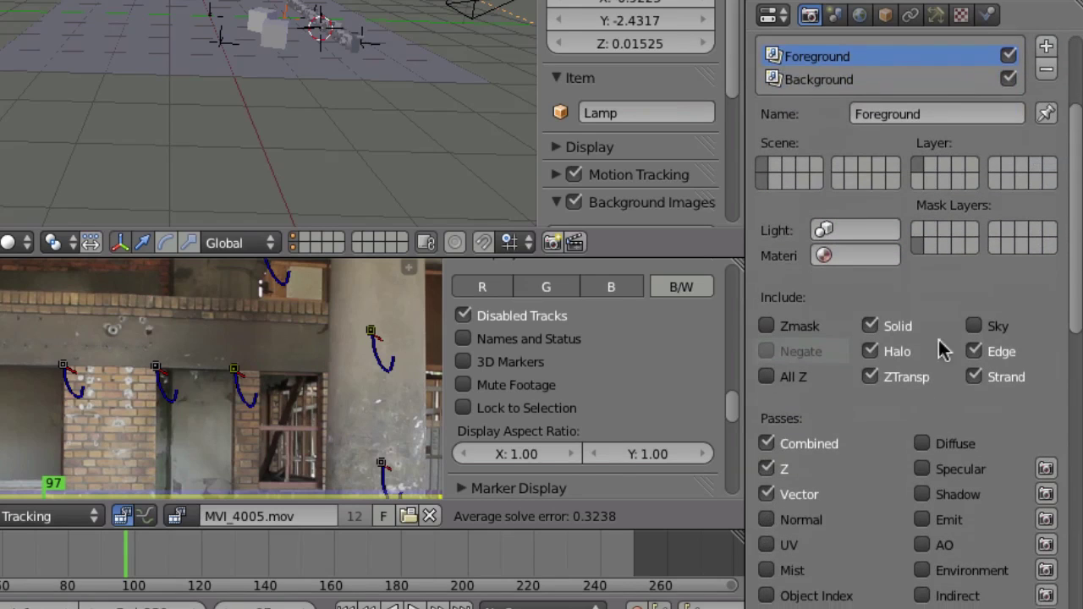
left_click(766, 494)
scroll(880, 411, "up", 2)
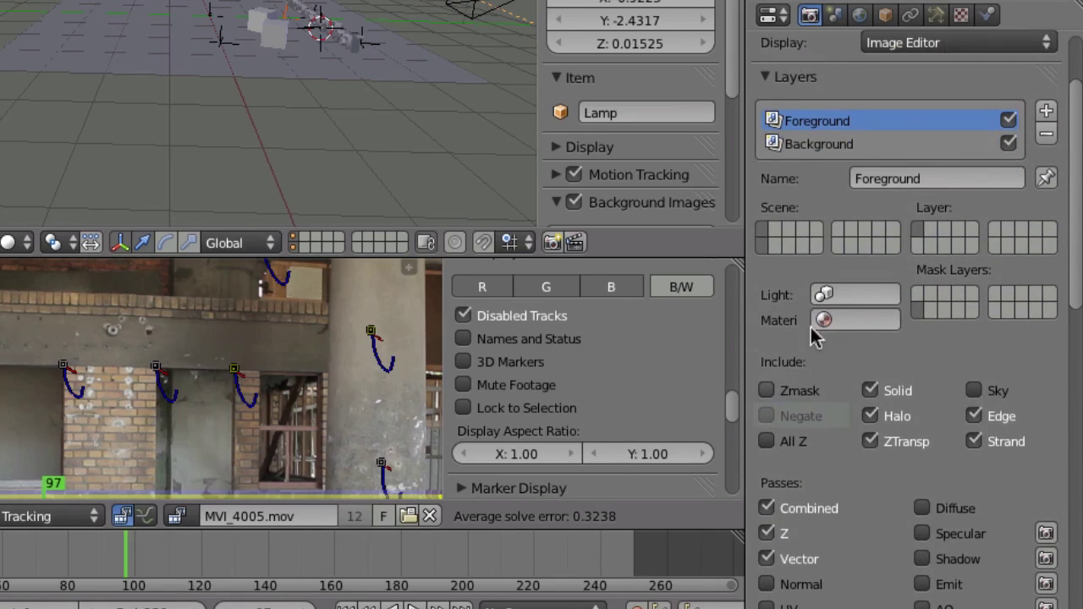
Step: Select the Background render layer and examine its layer assignment and its Shadow and AO passes
left_click(825, 144)
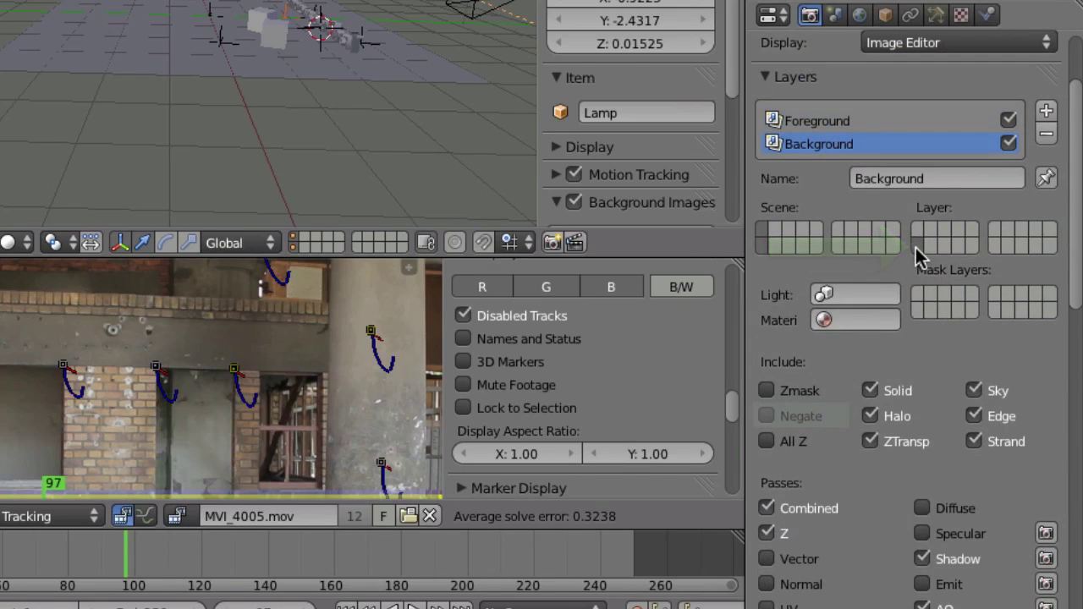
scroll(892, 457, "down", 3)
left_click(920, 506)
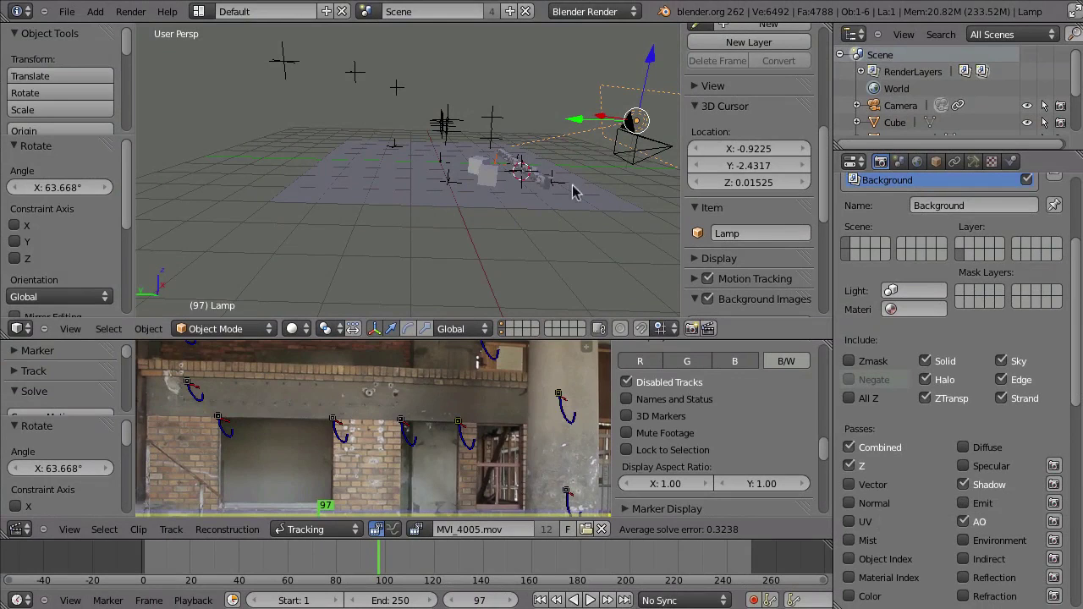
Step: Switch to the Compositing screen layout and maximize the node editor to show the whole compositing tree
left_click(197, 12)
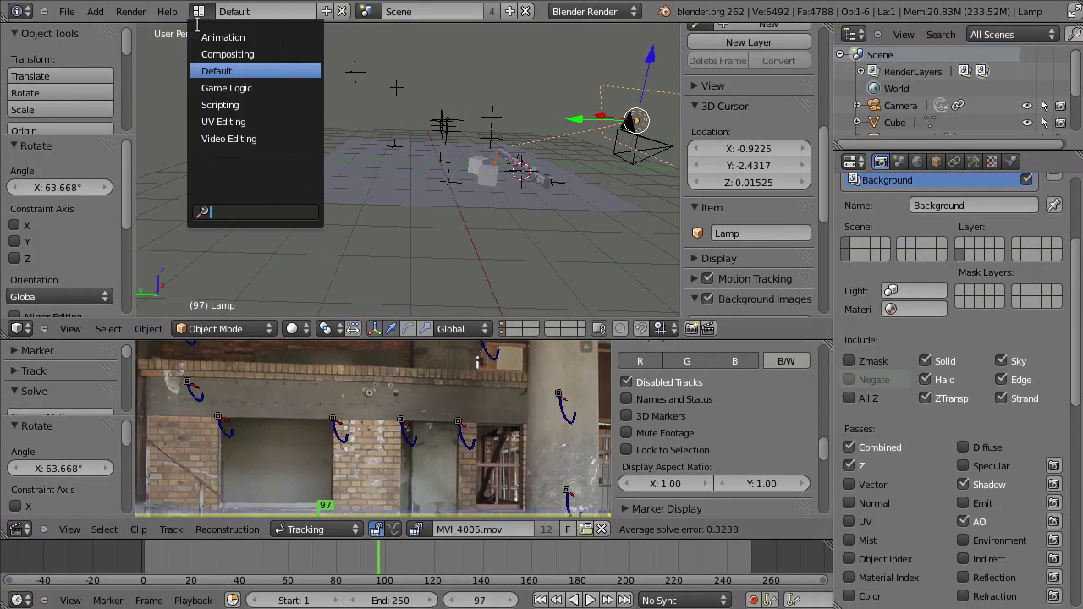
left_click(263, 54)
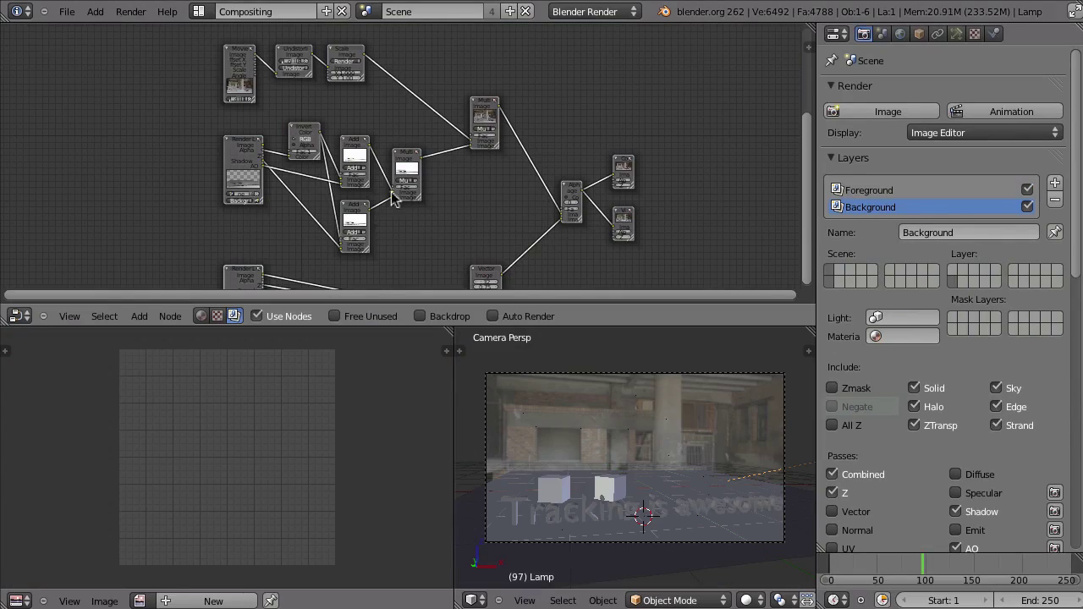
key("ctrl+Up")
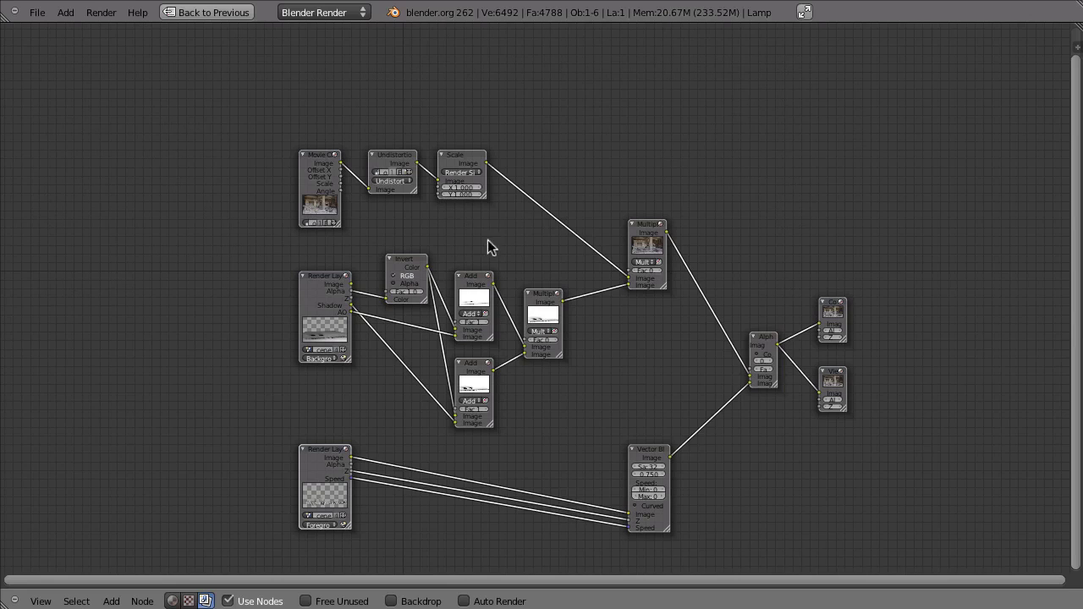
scroll(389, 211, "down", 2)
scroll(394, 213, "up", 2)
middle_click_drag(394, 206, 404, 169)
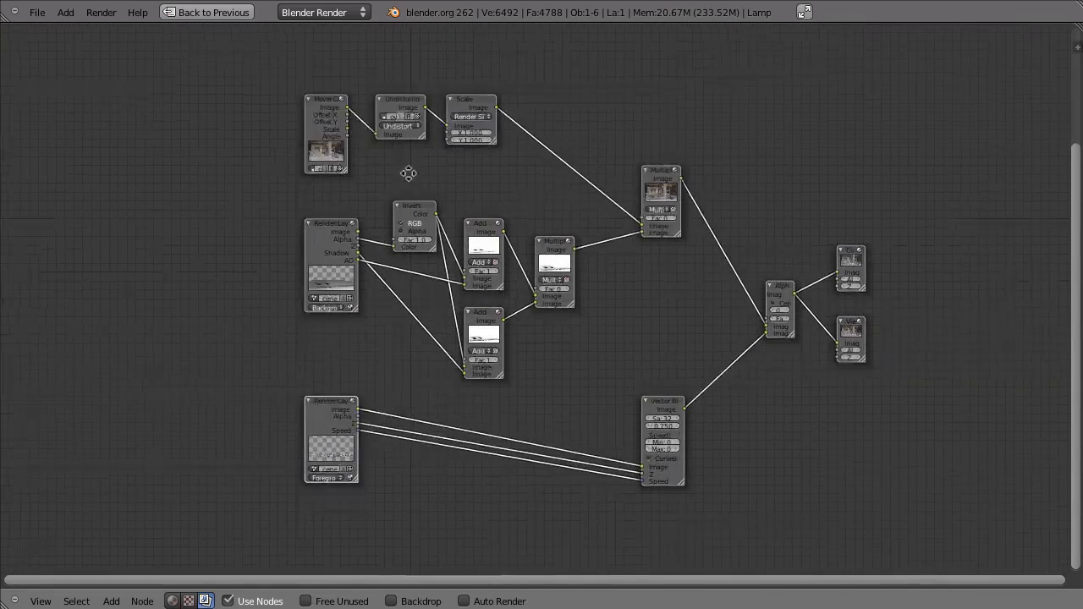
Step: Slightly reposition the Vector Blur, Movie Clip, Undistortion and Scale nodes in the compositing tree
left_click_drag(645, 401, 633, 377)
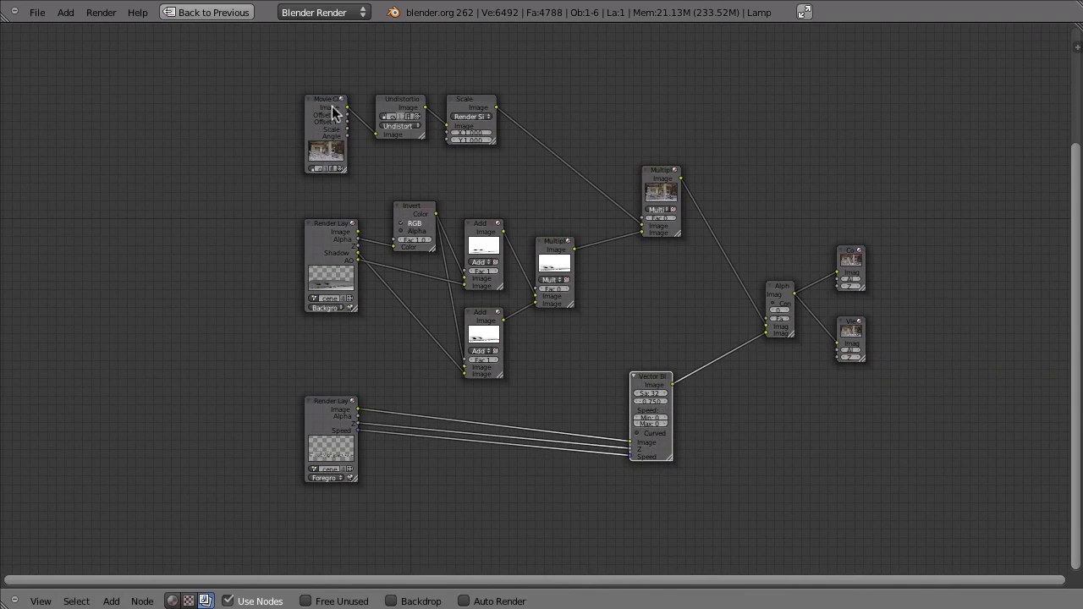
scroll(331, 109, "up", 4)
left_click_drag(239, 84, 232, 75)
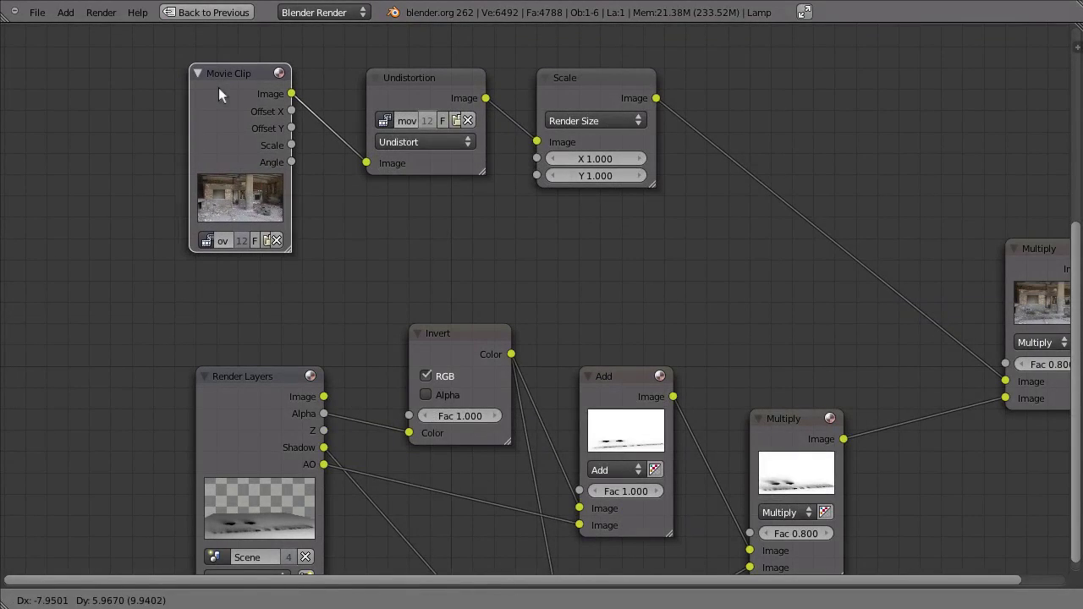
left_click_drag(410, 82, 388, 84)
left_click_drag(555, 89, 548, 87)
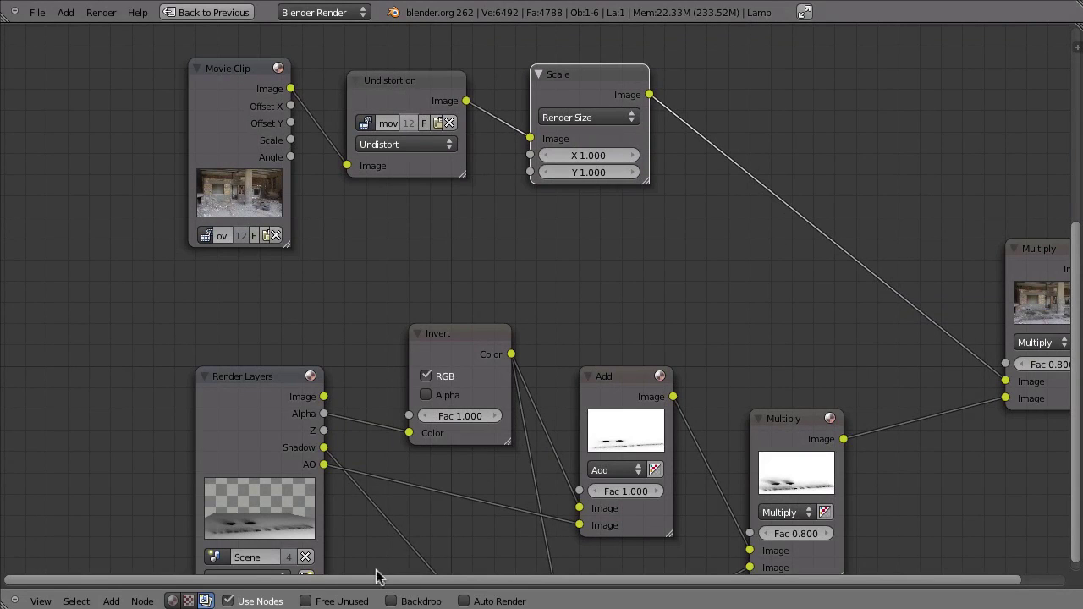
Step: Enable the compositor backdrop, link the Movie Clip node to the Viewer, and adjust the backdrop to examine the footage
left_click(391, 601)
scroll(853, 346, "down", 4)
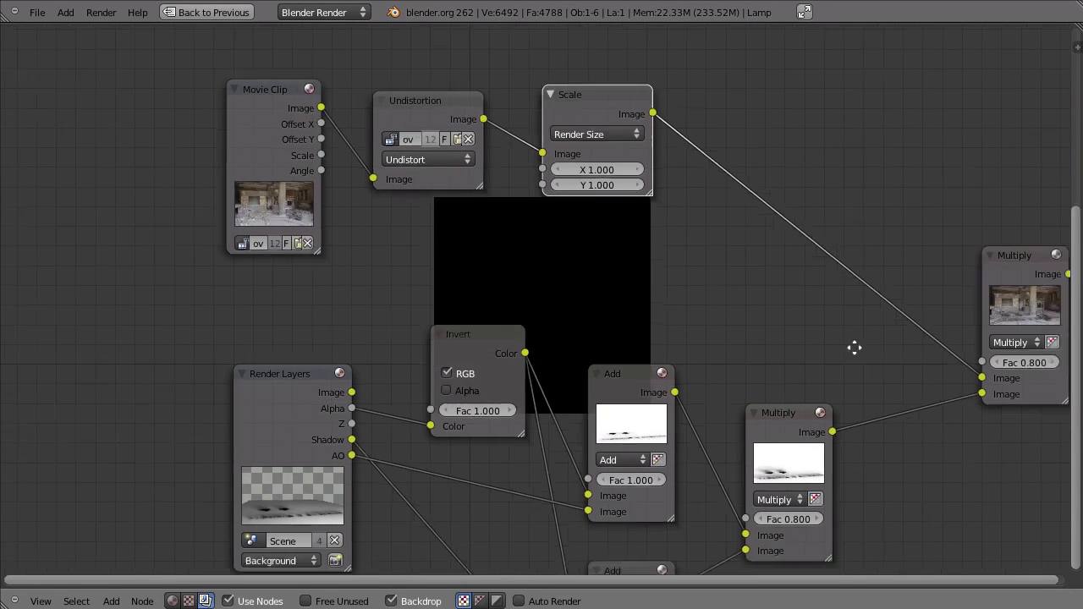
mouse_move(984, 438)
left_mouse_down()
mouse_move(976, 449)
mouse_move(982, 435)
left_mouse_up()
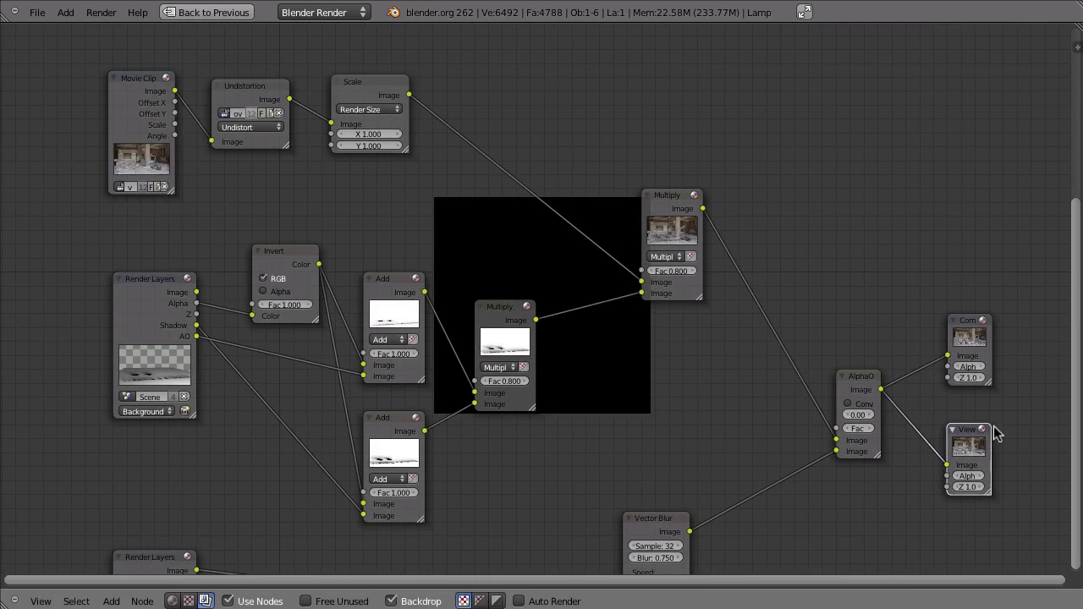
left_click(150, 95, "ctrl+shift")
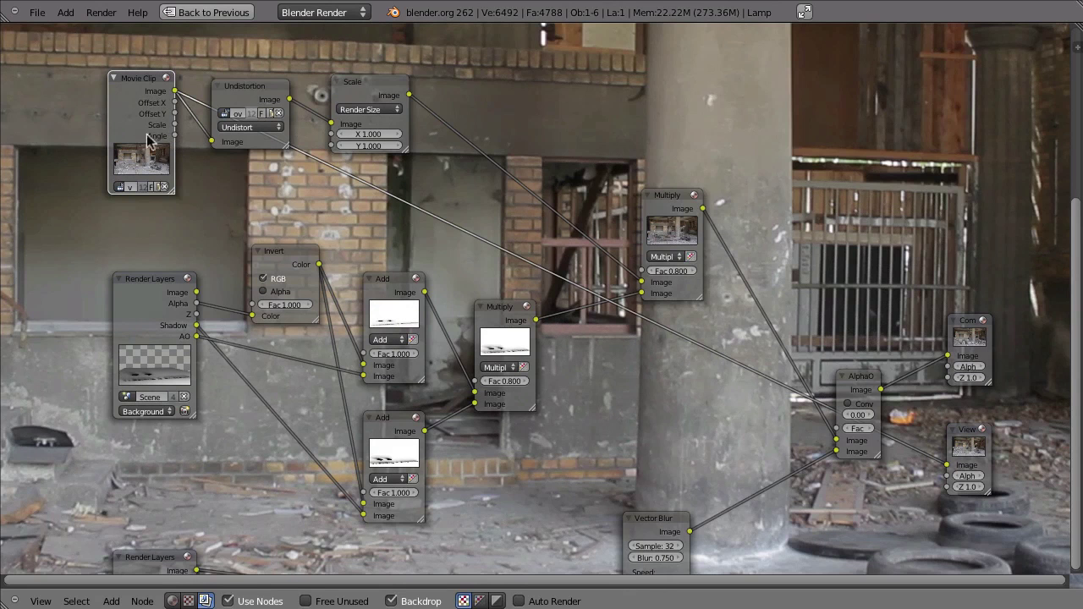
key("alt+a")
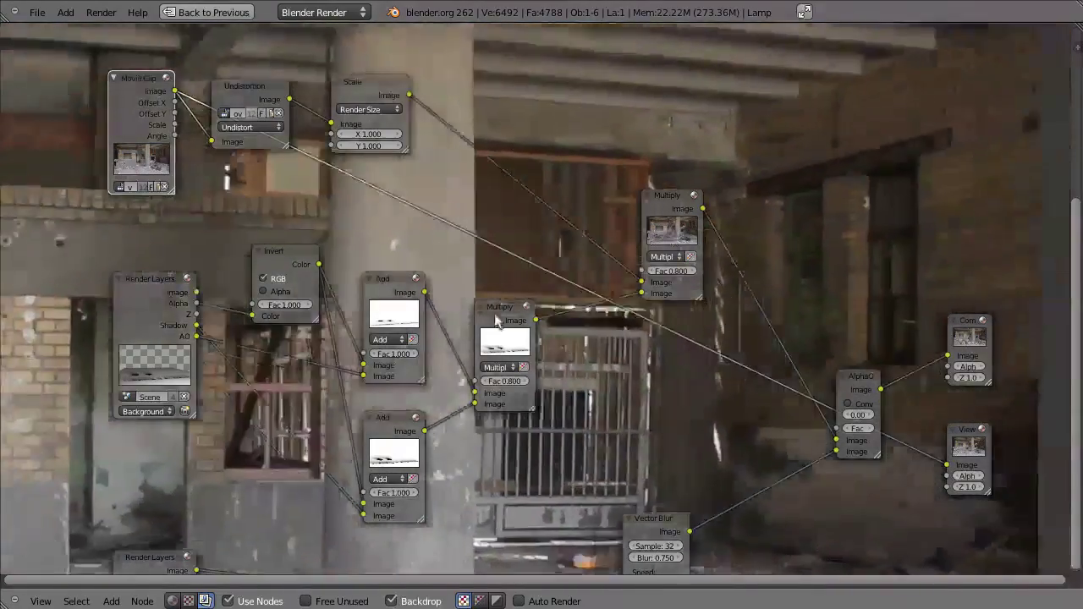
key("v")
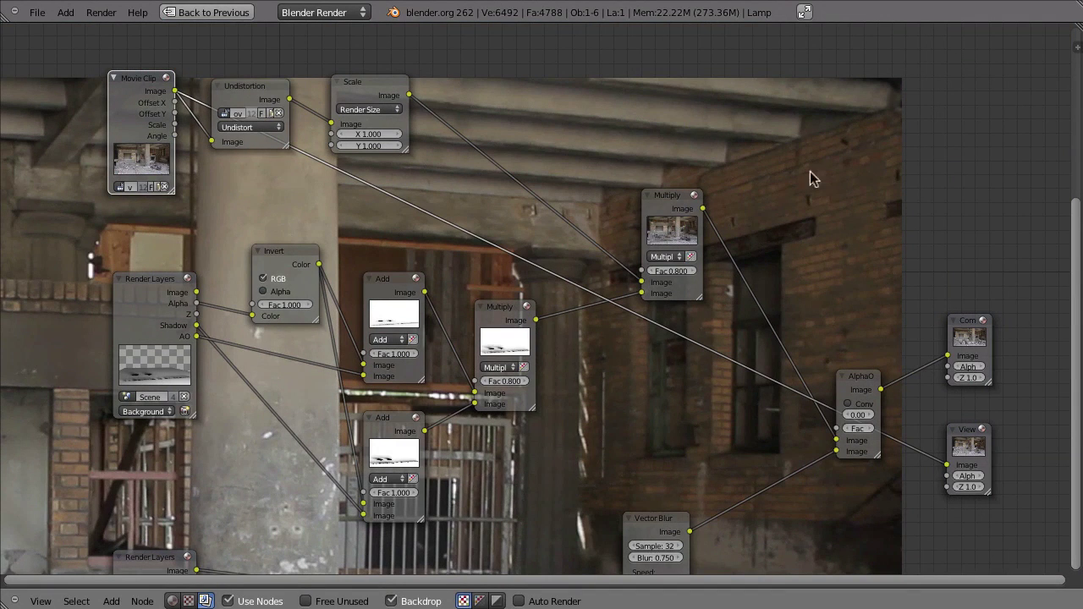
Step: Preview the Scale node, the upper Add node and both Multiply nodes through the Viewer to examine the shadow compositing stages
left_click(245, 92)
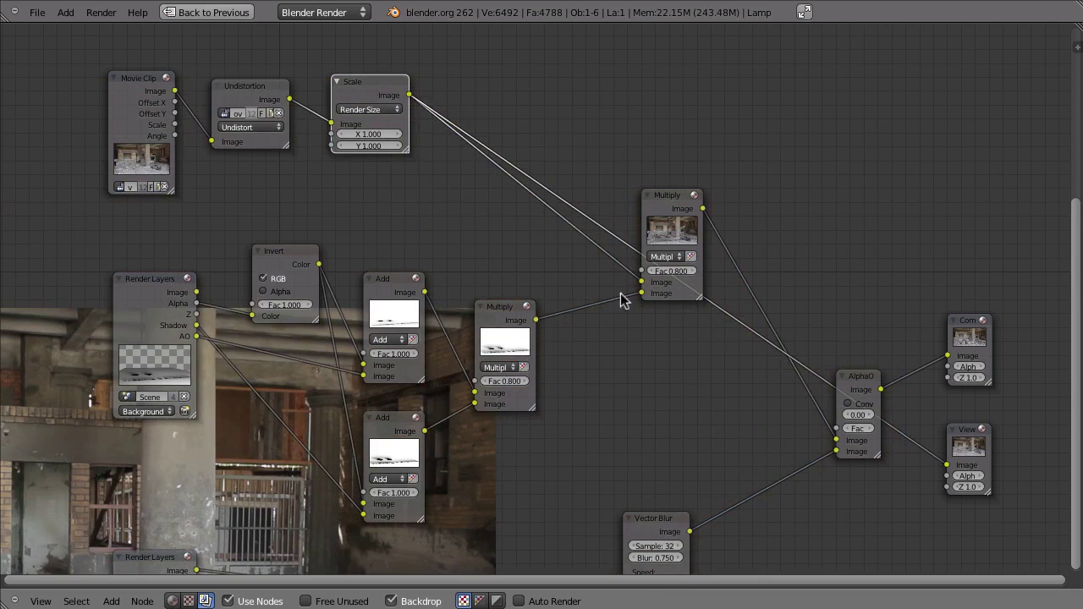
middle_click_drag(685, 380, 711, 296)
left_click_drag(181, 231, 188, 240)
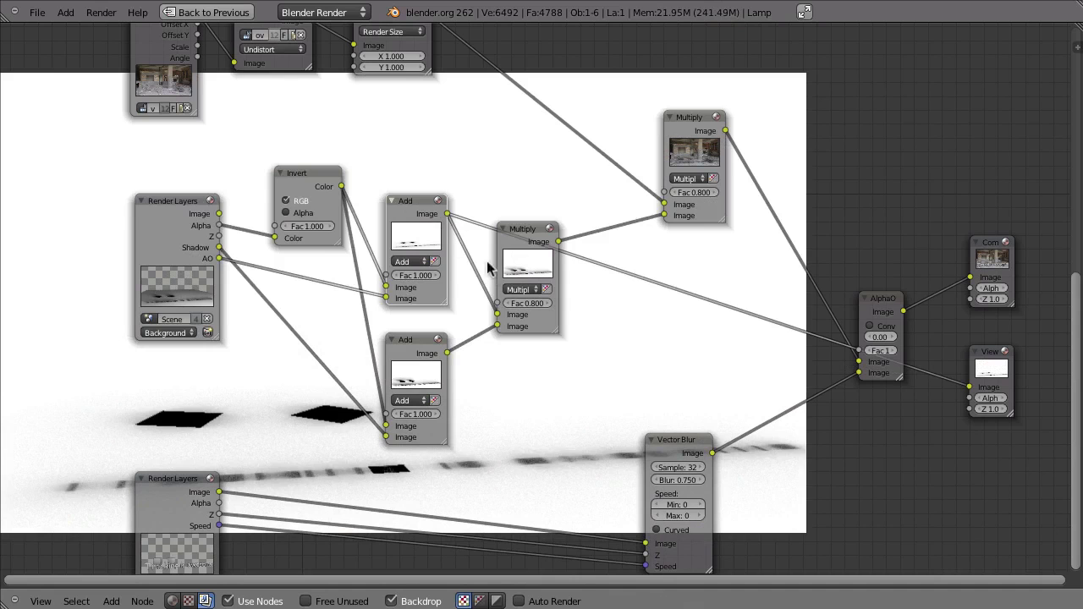
left_click(524, 258)
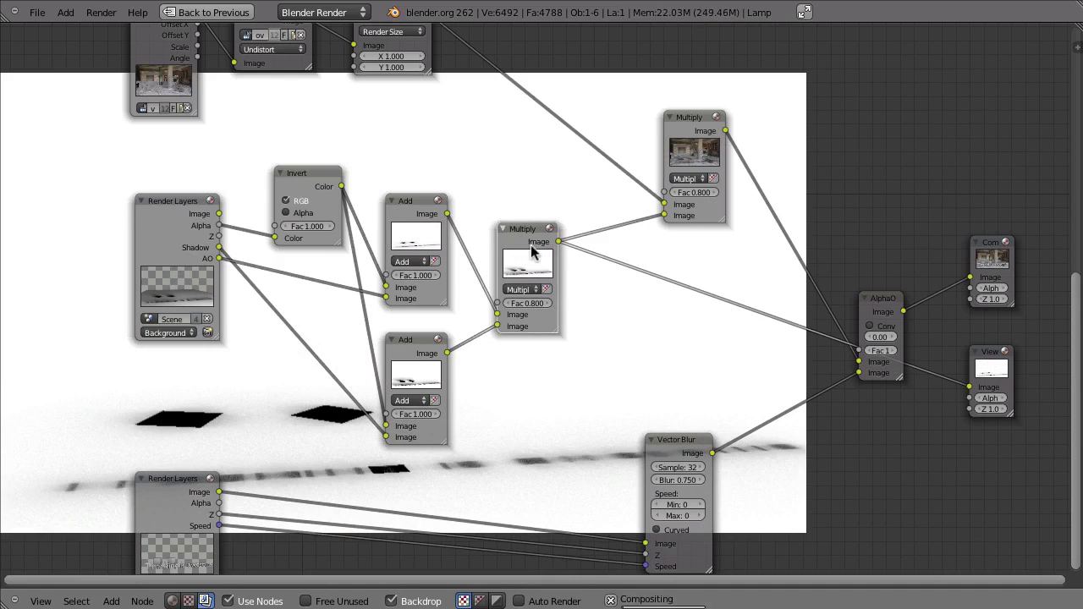
left_click(687, 134)
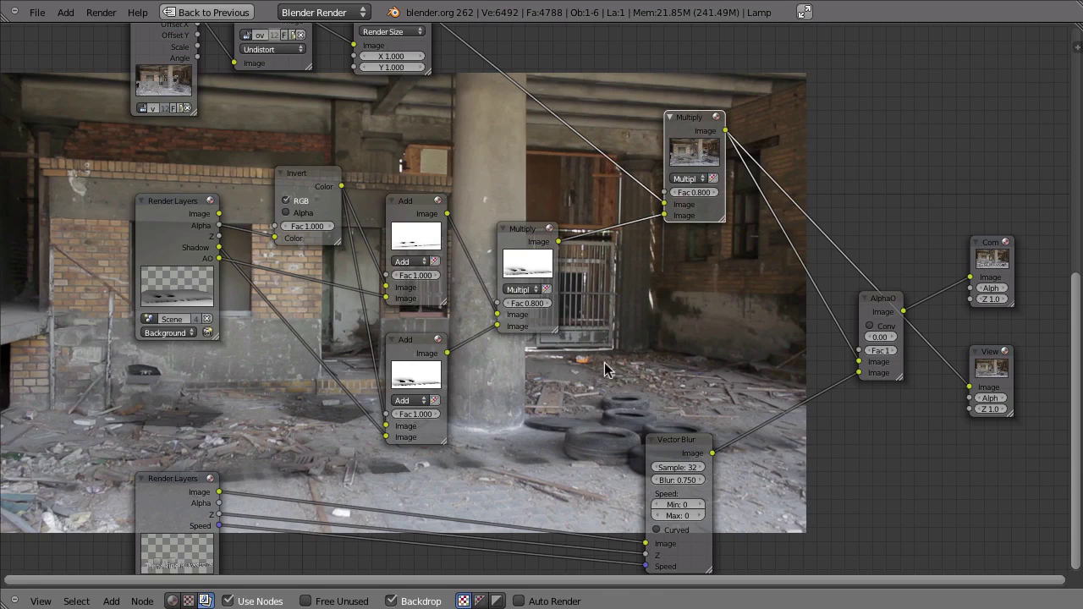
Step: Compare the combined shadow and AO Multiply output with the Multiply node that darkens the scaled footage
left_click_drag(677, 147, 677, 153)
middle_click_drag(387, 21, 403, 53)
left_click_drag(401, 51, 404, 44)
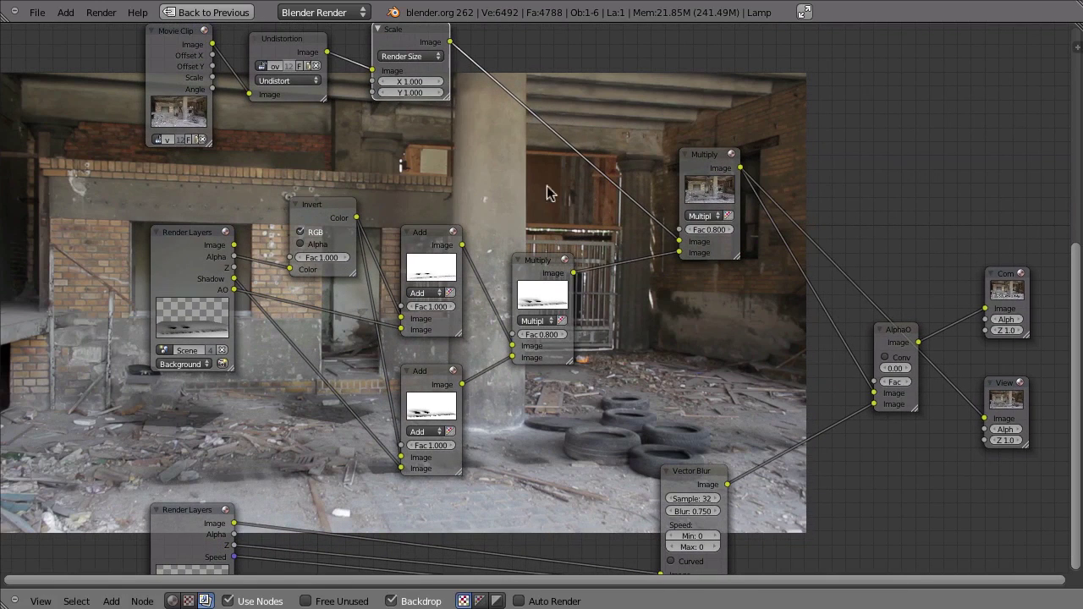
left_click(542, 287, "ctrl+shift")
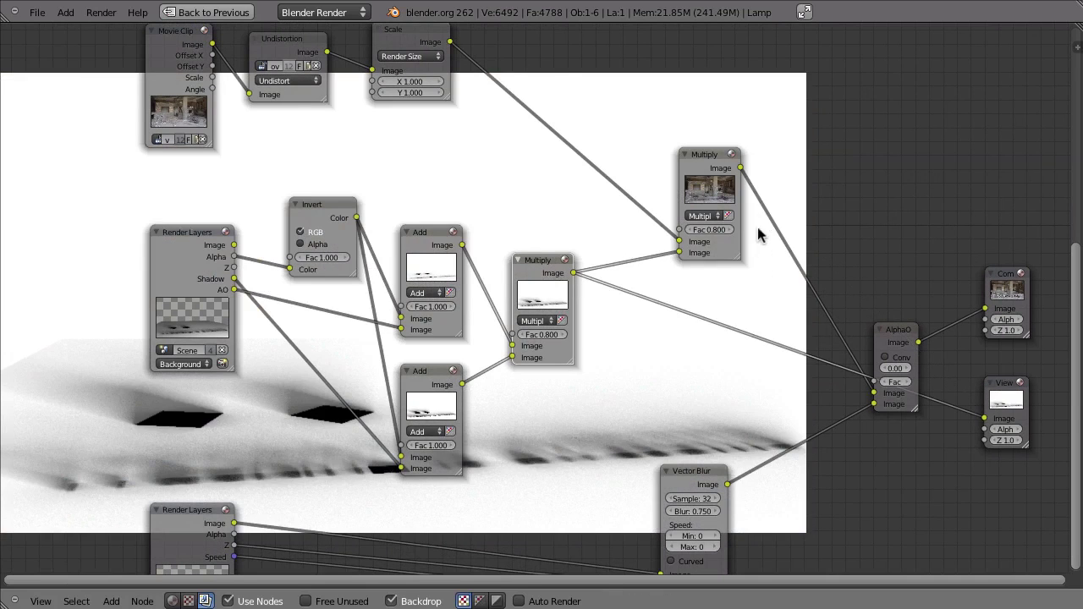
left_click(697, 170, "ctrl+shift")
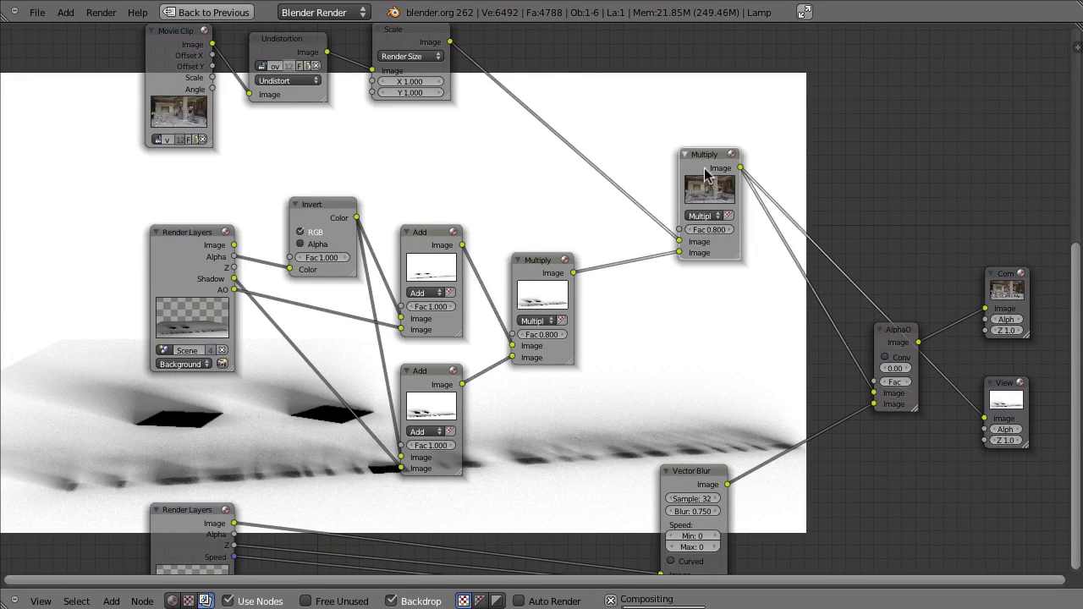
Step: Try a factor of 1.000 on the footage Multiply node, and set it back to 0.8
left_click_drag(716, 236, 734, 236)
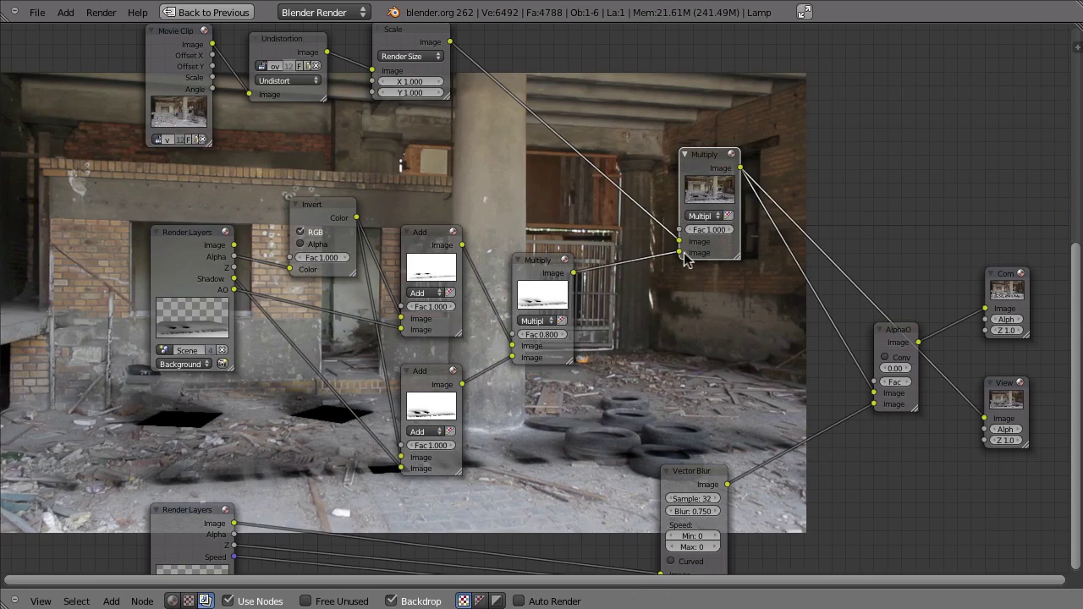
left_click(709, 229)
type("0.8")
key("Return")
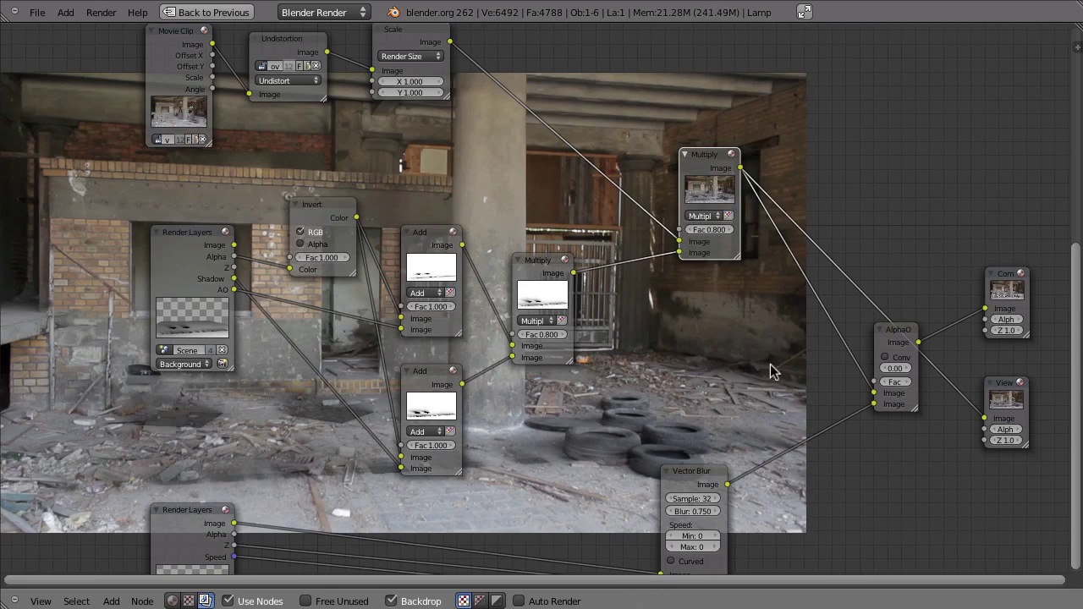
Step: Preview the Foreground Render Layers node and the Vector Blur node through the Viewer to compare the cubes and text
middle_click_drag(747, 357, 713, 235)
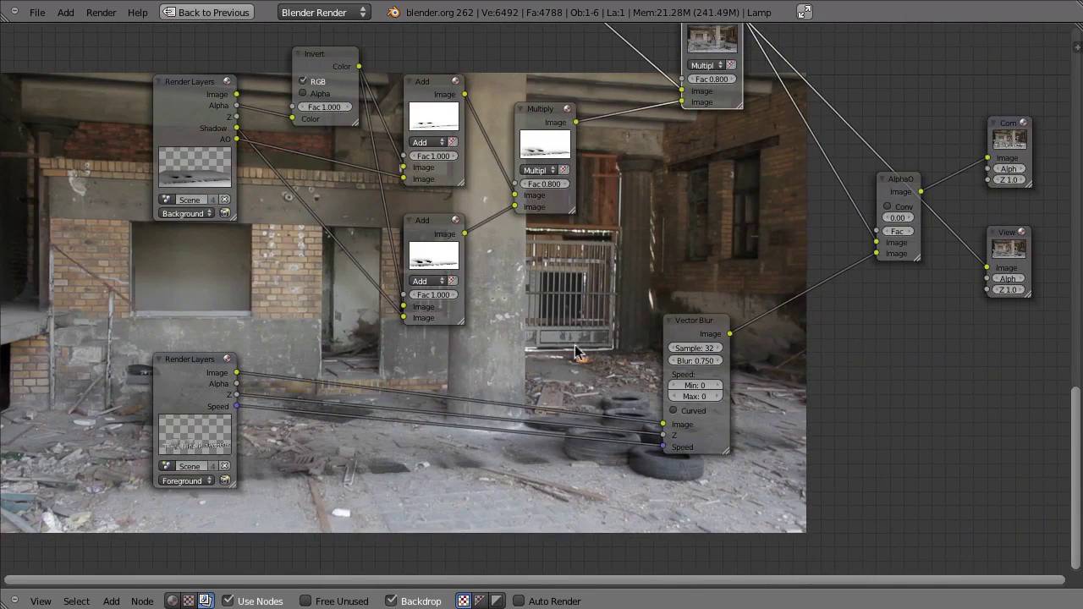
left_click(172, 388, "ctrl+shift")
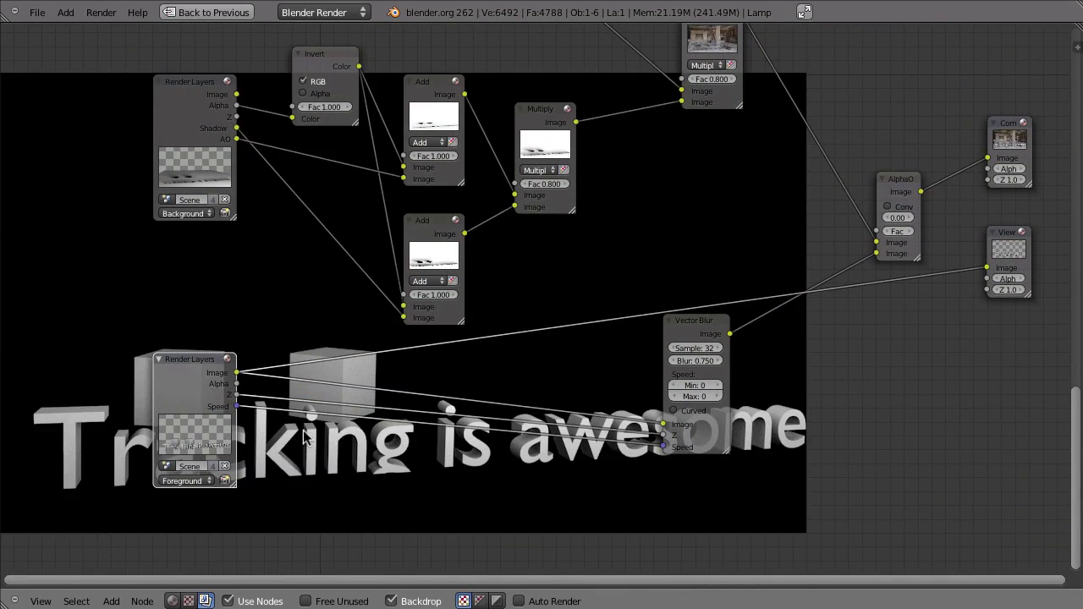
left_click(692, 334, "ctrl+shift")
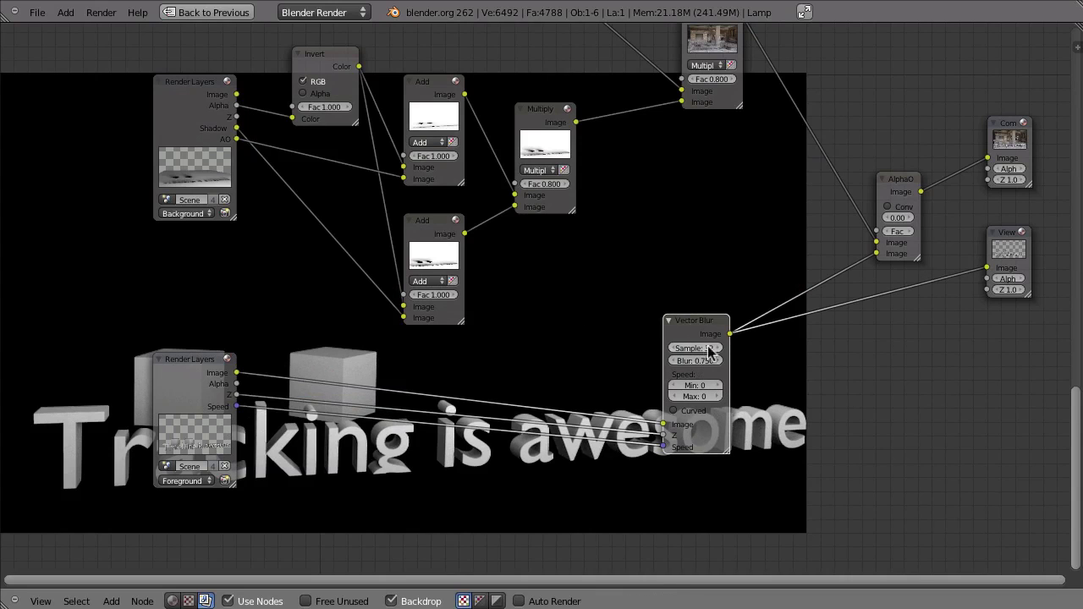
left_click(204, 376, "ctrl+shift")
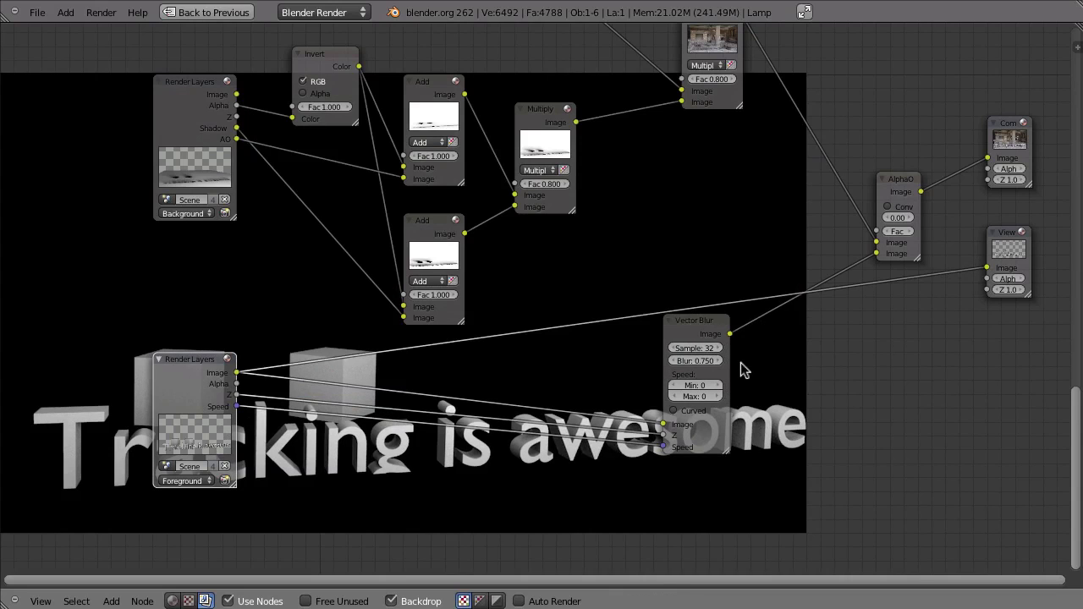
Step: Toggle the Viewer between the Vector Blur output and the unblurred Foreground render to check the motion blur
left_click(704, 337, "ctrl+shift")
left_click(181, 376, "ctrl+shift")
left_click(692, 333, "ctrl+shift")
middle_click_drag(852, 337, 688, 367)
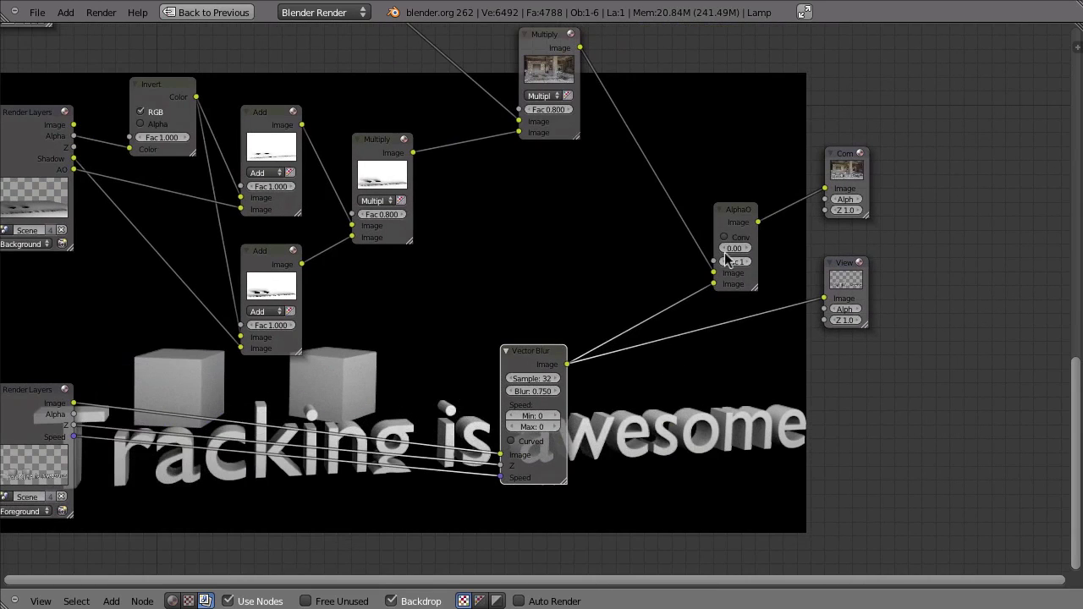
Step: Lower the Alpha Over node slightly and compare its composite with the darkened footage Multiply node through the Viewer
left_click_drag(738, 219, 736, 278)
left_click(736, 277, "ctrl+shift")
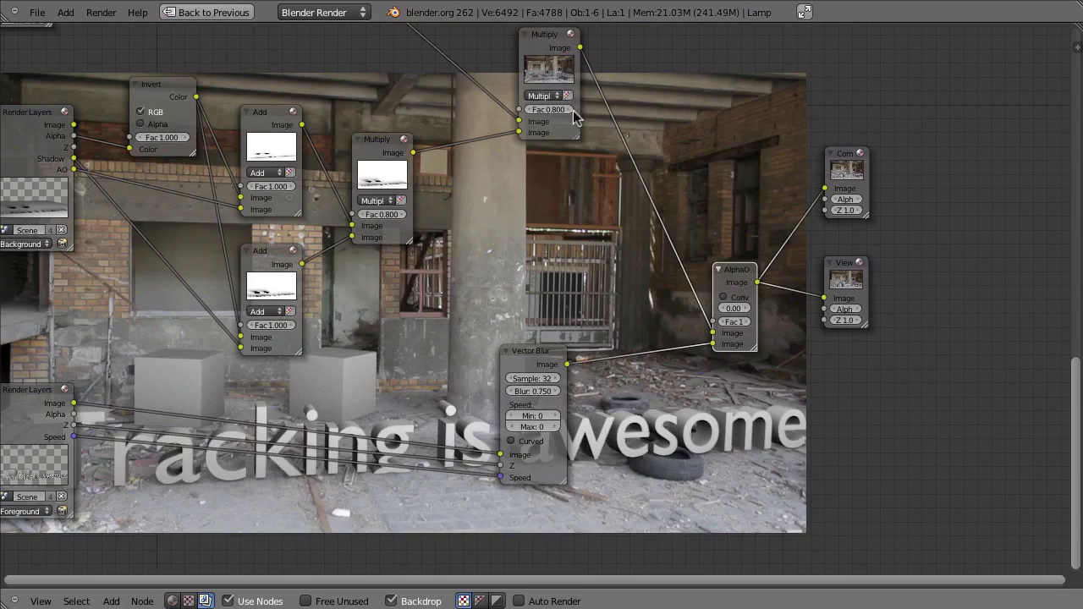
left_click(548, 59, "ctrl+shift")
middle_click_drag(202, 380, 211, 410)
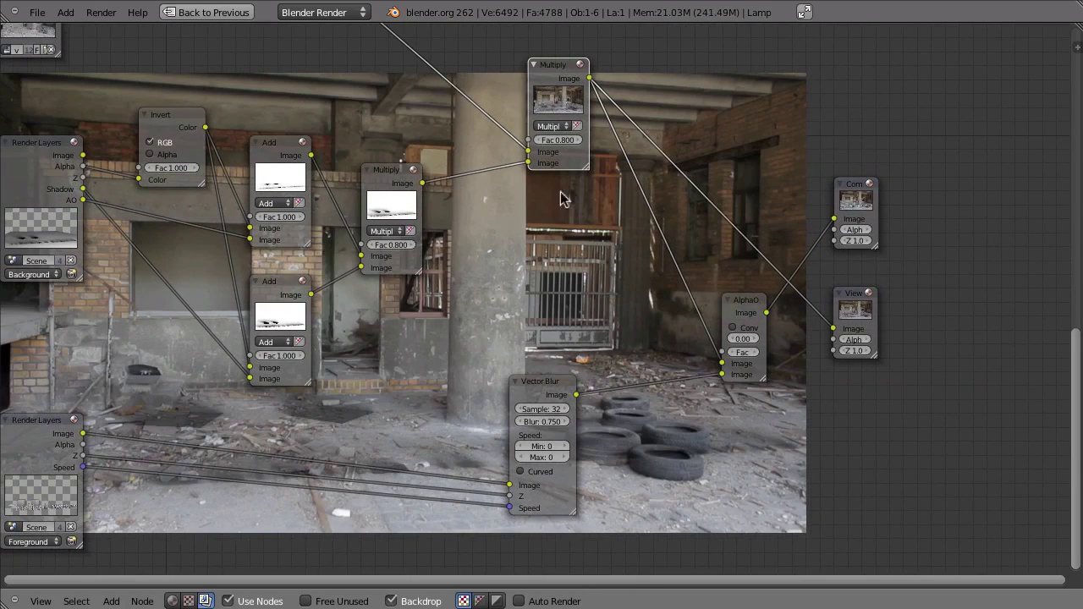
left_click(736, 301, "ctrl+shift")
Step: Insert an RGB Curves node between the Vector Blur and Alpha Over nodes, moving Vector Blur aside to make room
middle_click_drag(832, 399, 849, 246)
left_click_drag(618, 251, 429, 275)
key("shift+a")
mouse_move(617, 361)
left_click(667, 363)
left_click(637, 312)
Step: Color-correct the foreground by slightly raising the midpoints of the red and green curves in the new RGB Curves node
mouse_move(636, 307)
left_mouse_down()
mouse_move(629, 296)
mouse_move(620, 322)
left_mouse_up()
left_click(598, 256)
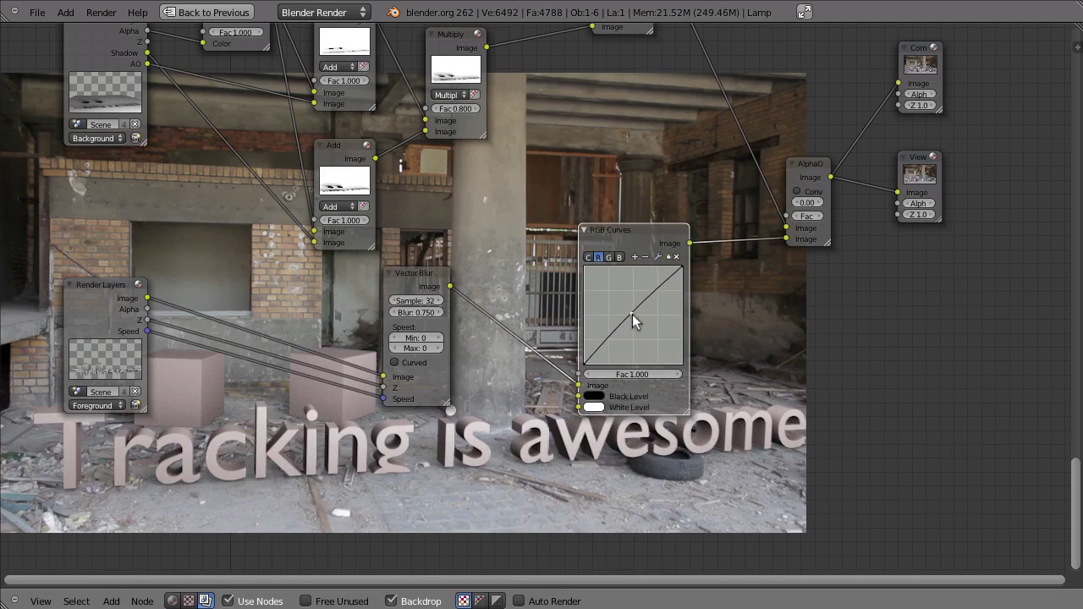
left_click(606, 258)
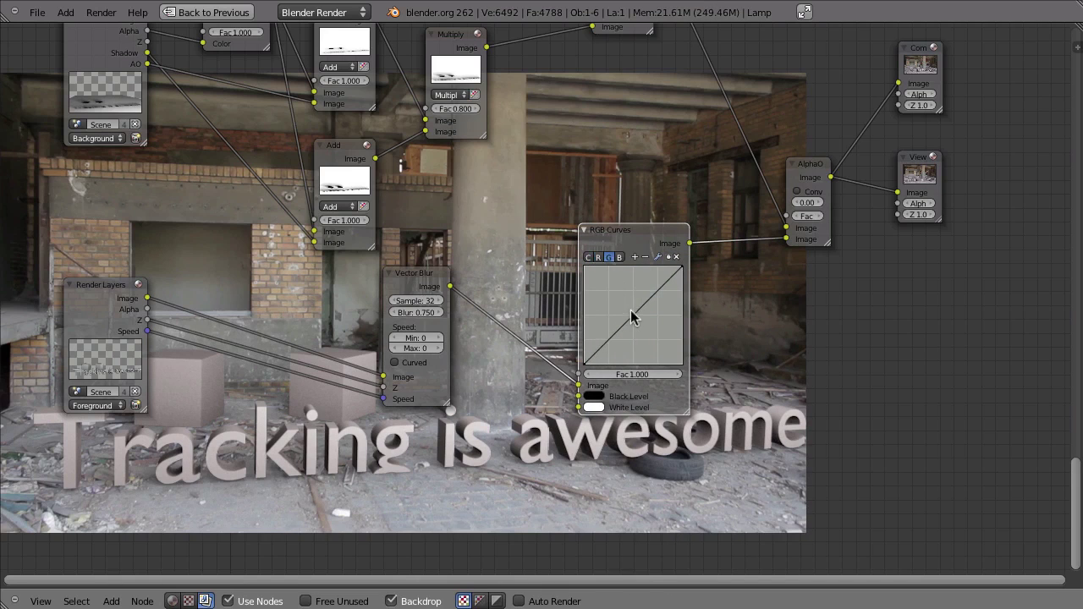
left_click_drag(630, 316, 634, 310)
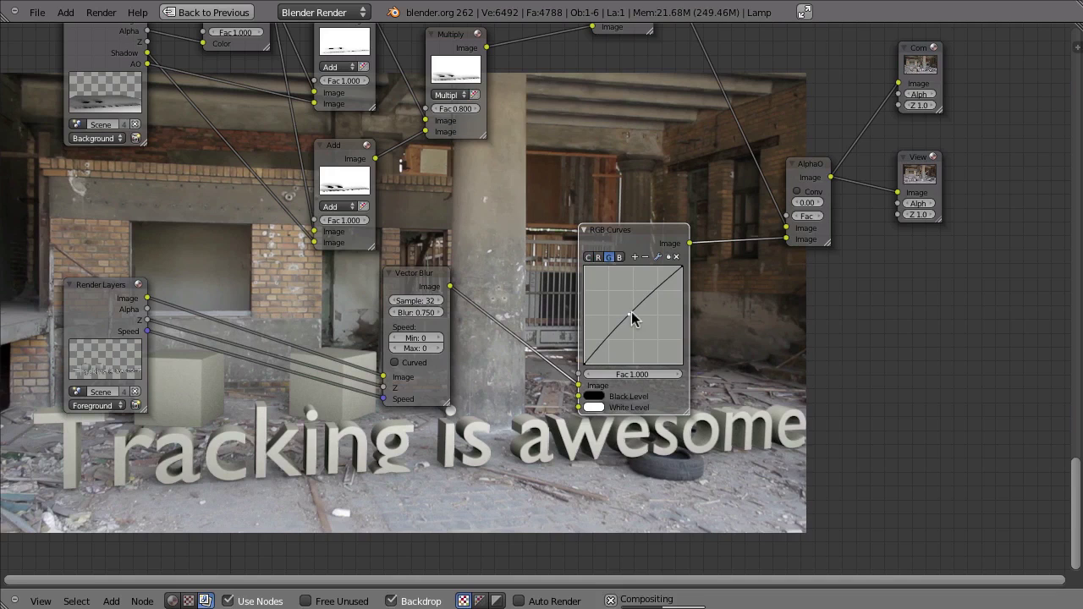
left_click_drag(627, 320, 634, 315)
left_click(589, 257)
left_click(598, 257)
left_click_drag(634, 315, 627, 317)
Step: Move the Viewer and Composite nodes away and insert a second RGB Curves node between Alpha Over and the Viewer
middle_click_drag(641, 240, 726, 264)
left_click_drag(726, 263, 1027, 305)
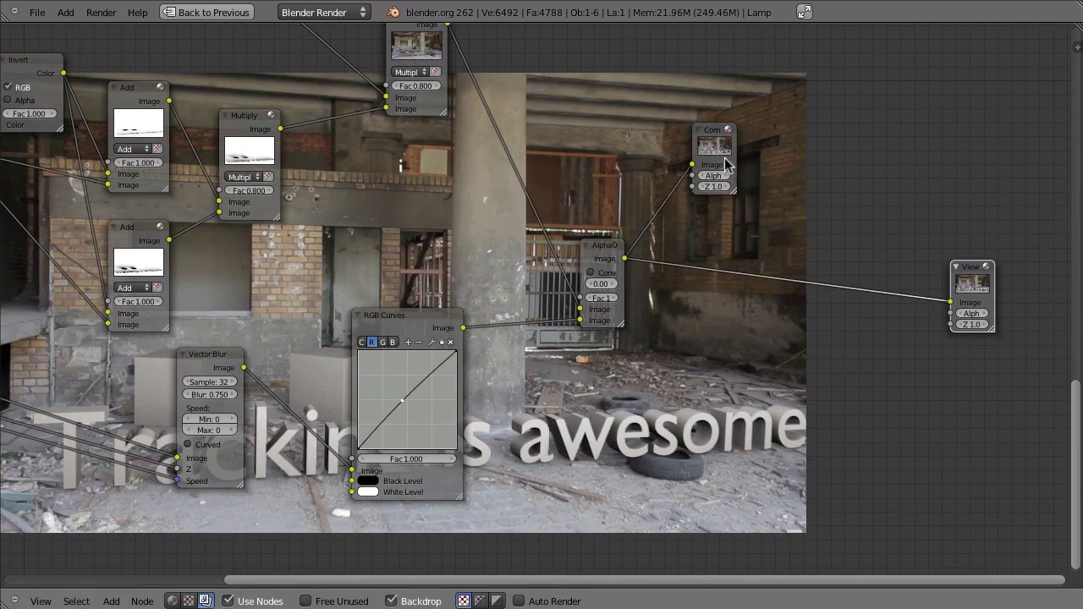
left_click_drag(726, 165, 861, 120)
key("shift+a")
mouse_move(686, 348)
left_click(728, 341)
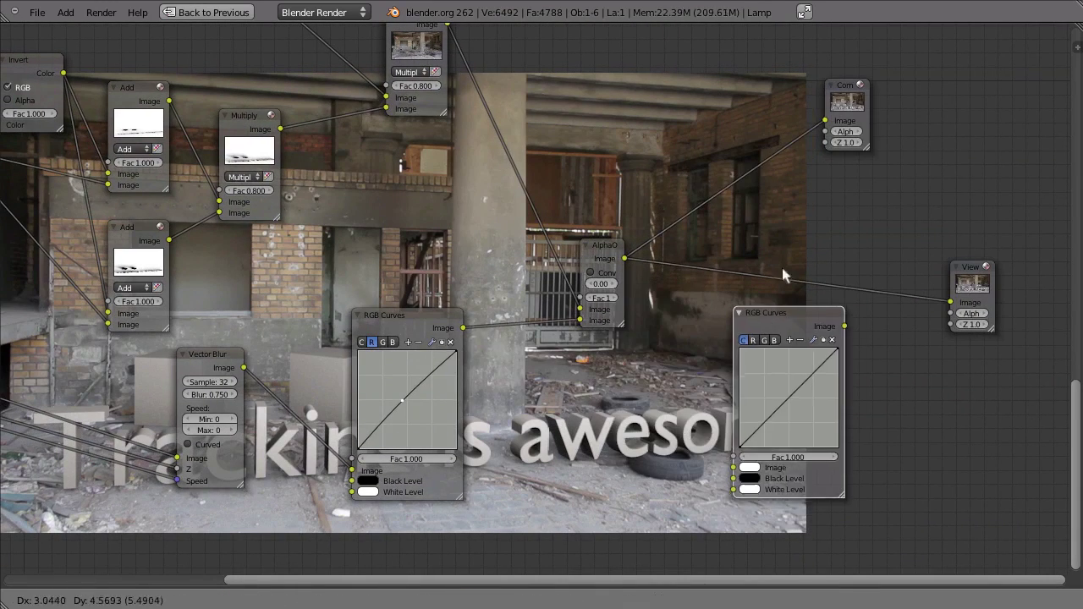
left_click(779, 192)
Step: Shape the combined curve of the second RGB Curves node with one shadow point and one raised highlight point for contrast
left_click_drag(600, 249, 591, 263)
left_click_drag(766, 342, 759, 353)
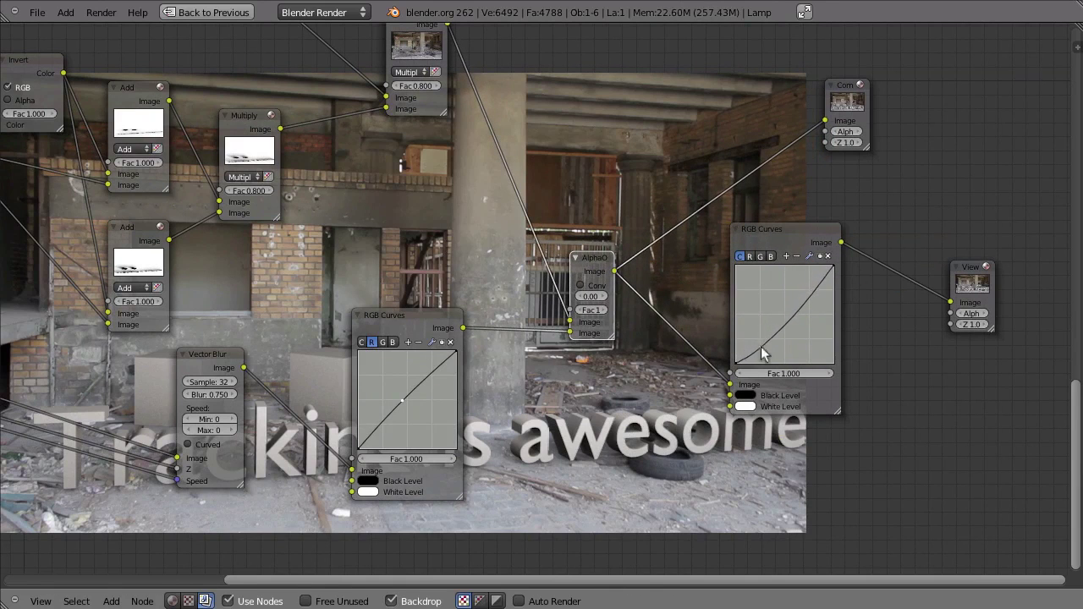
left_click_drag(803, 309, 796, 280)
left_click_drag(756, 355, 751, 347)
left_click_drag(797, 282, 800, 287)
left_click_drag(758, 362, 750, 348)
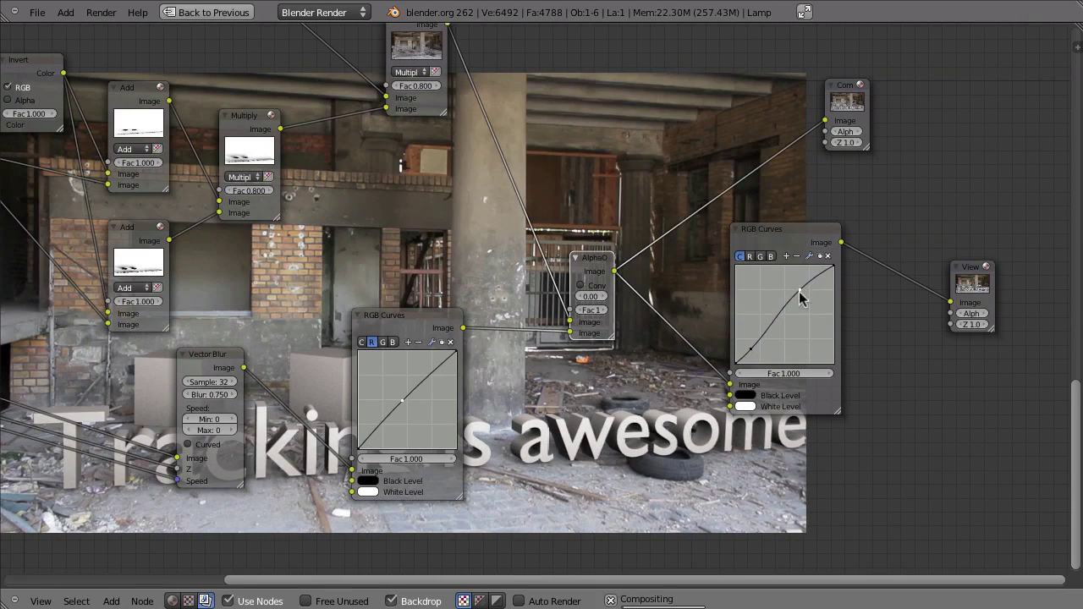
Step: Move the Viewer farther away and insert a Soften filter node between the second RGB Curves node and the Viewer
middle_click_drag(882, 282, 714, 315)
left_click_drag(729, 322, 930, 268)
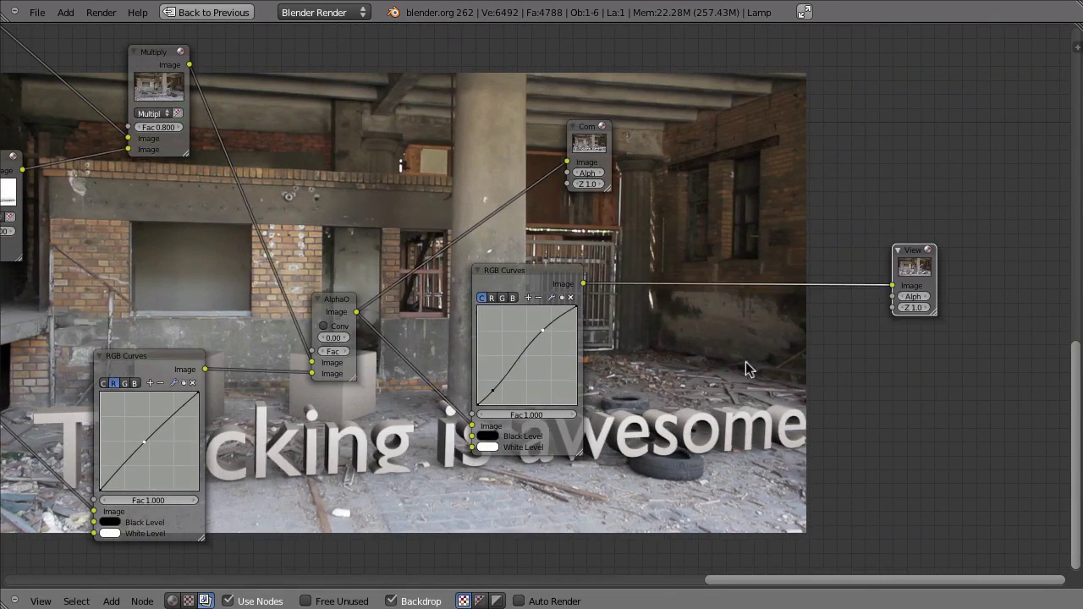
middle_click_drag(745, 367, 746, 373)
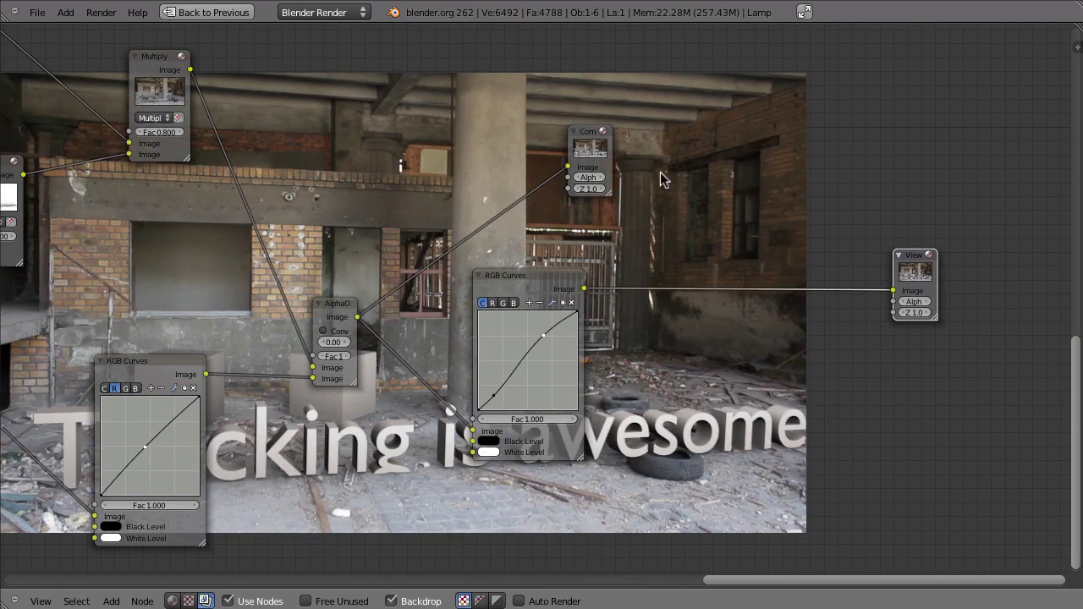
key("shift+a")
mouse_move(654, 379)
left_click(695, 379)
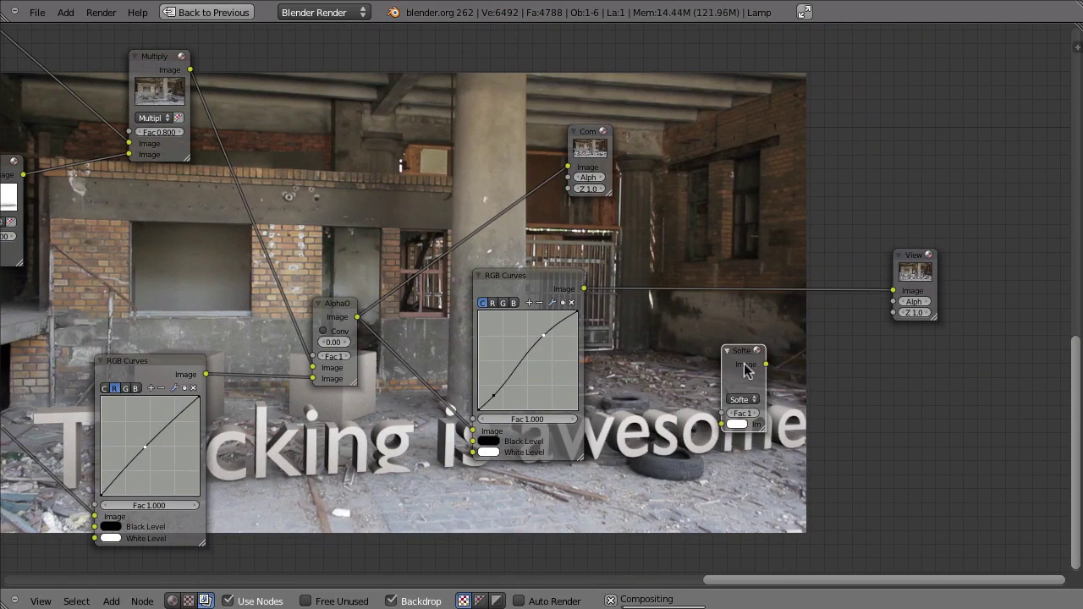
left_click(759, 343)
Step: Set the filter type to Sharpen, reduce its factor to nearly 0, and compare the image with and without the filter
left_click(724, 317)
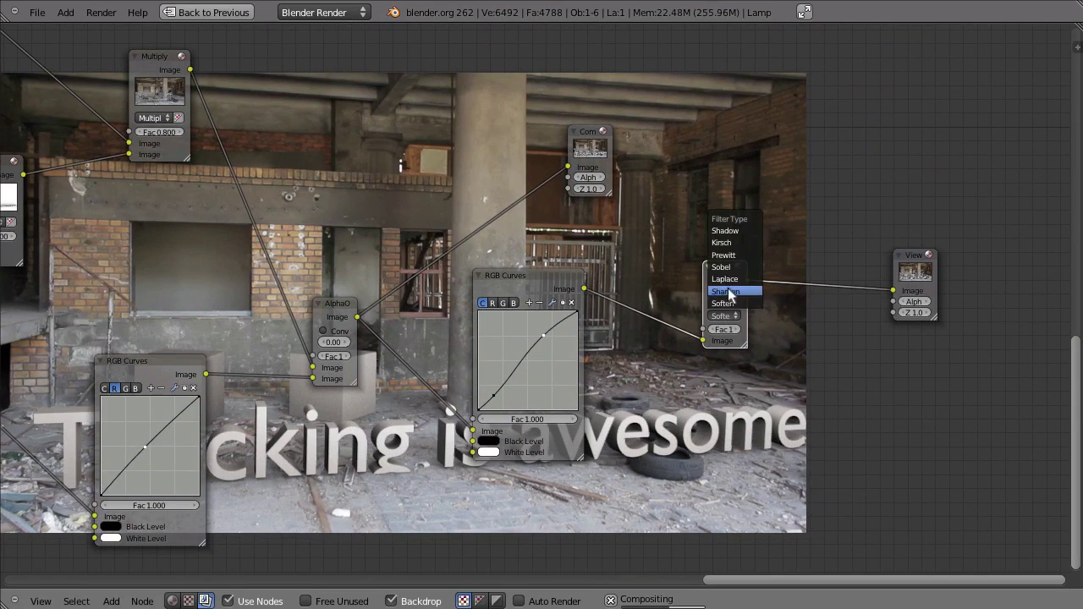
left_click(724, 291)
left_click_drag(726, 337, 756, 347)
left_click(753, 343)
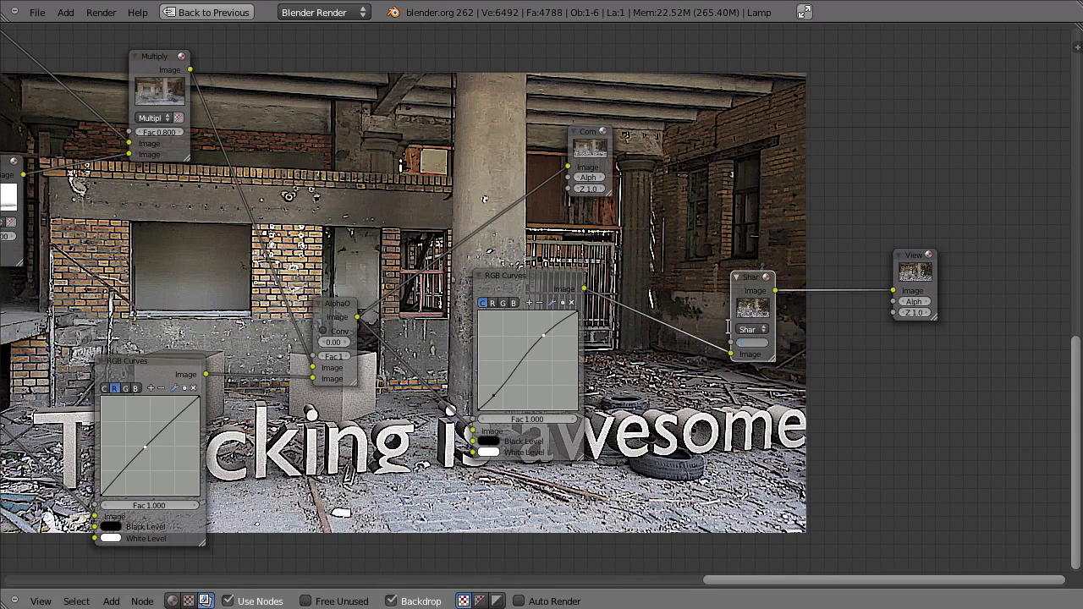
type("0")
key("Return")
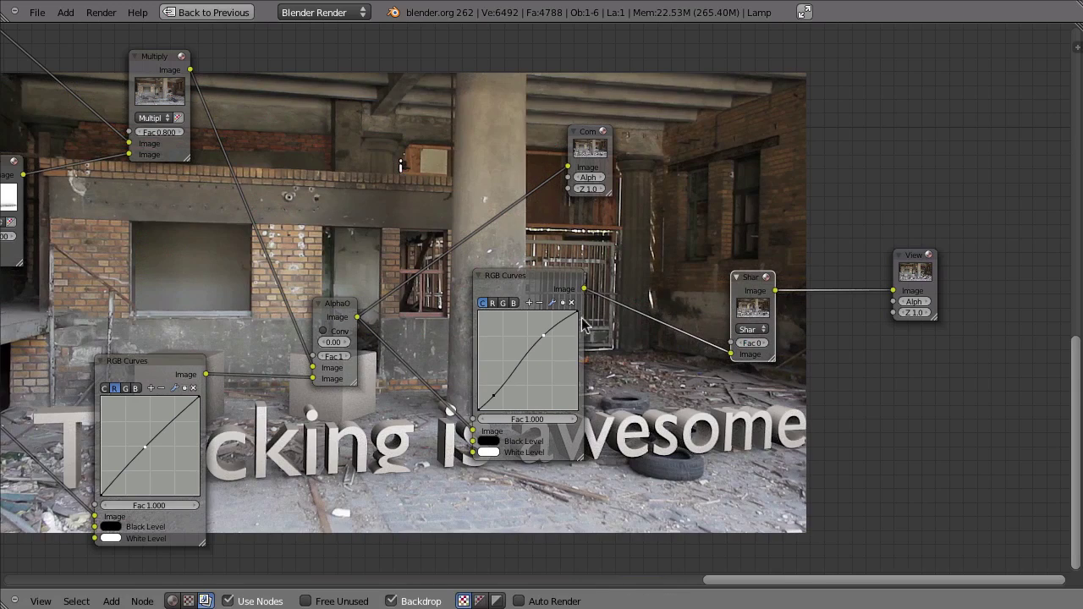
left_click(542, 288, "ctrl+shift")
left_click(749, 284, "ctrl+shift")
Step: Delete the Undistortion node with reconnect so the Movie Clip feeds the Scale node directly
scroll(554, 301, "down", 2)
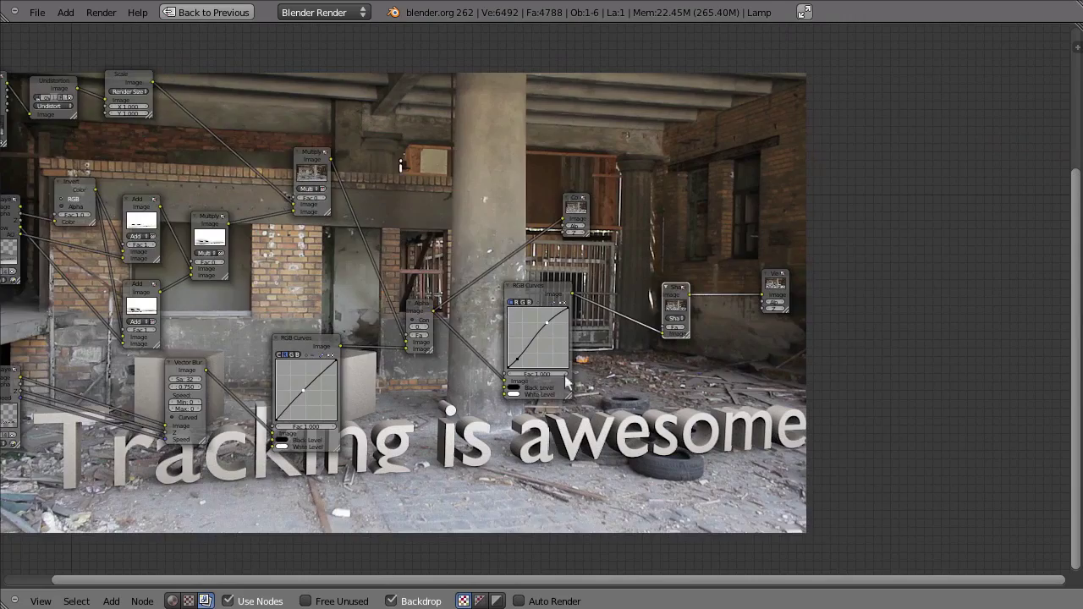
key("Home")
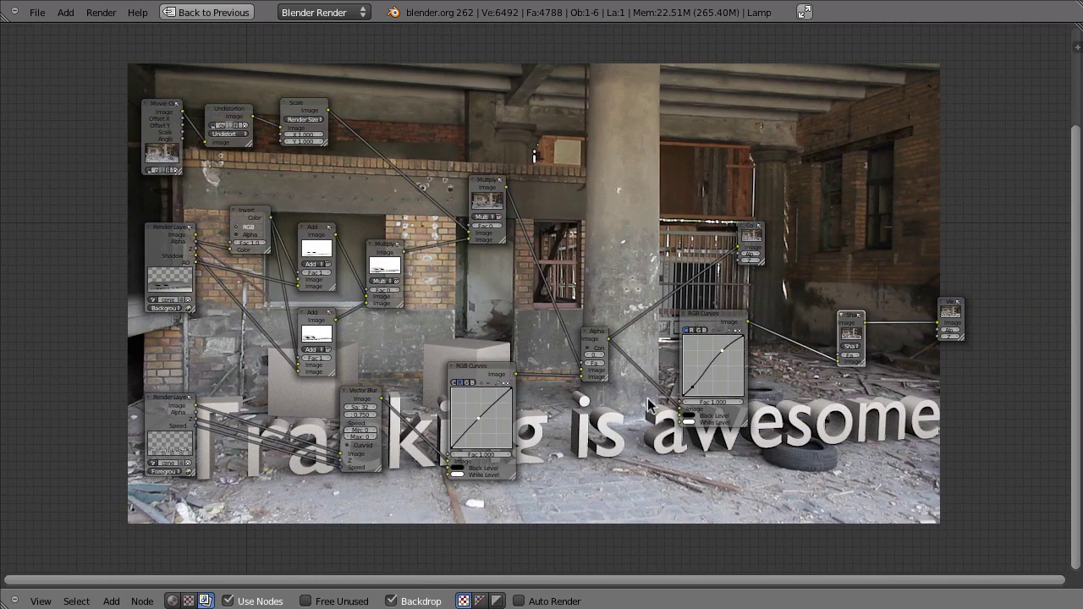
left_click(226, 111)
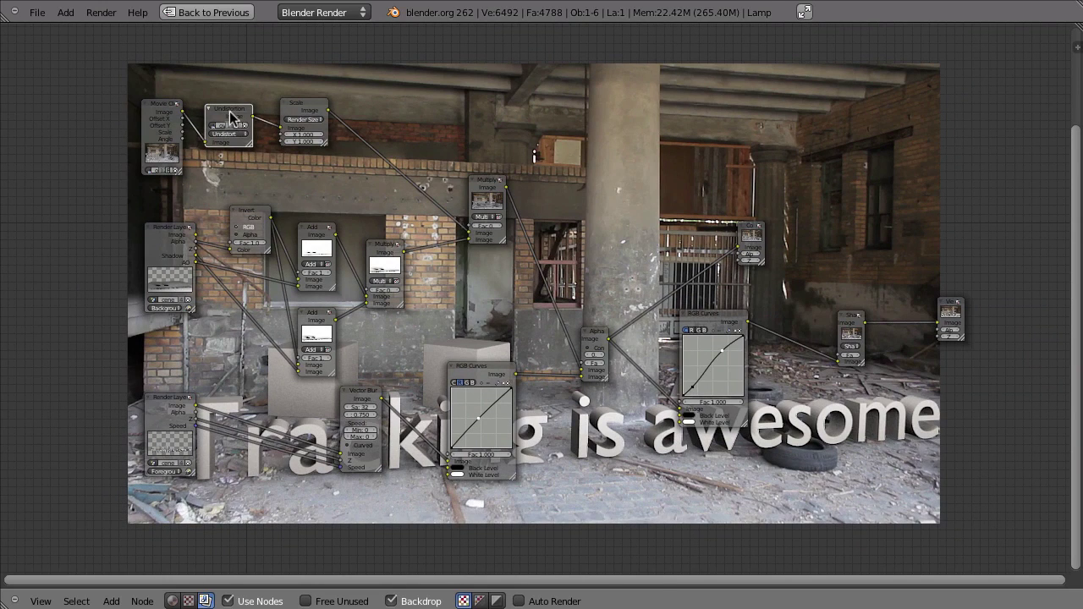
key("ctrl+x")
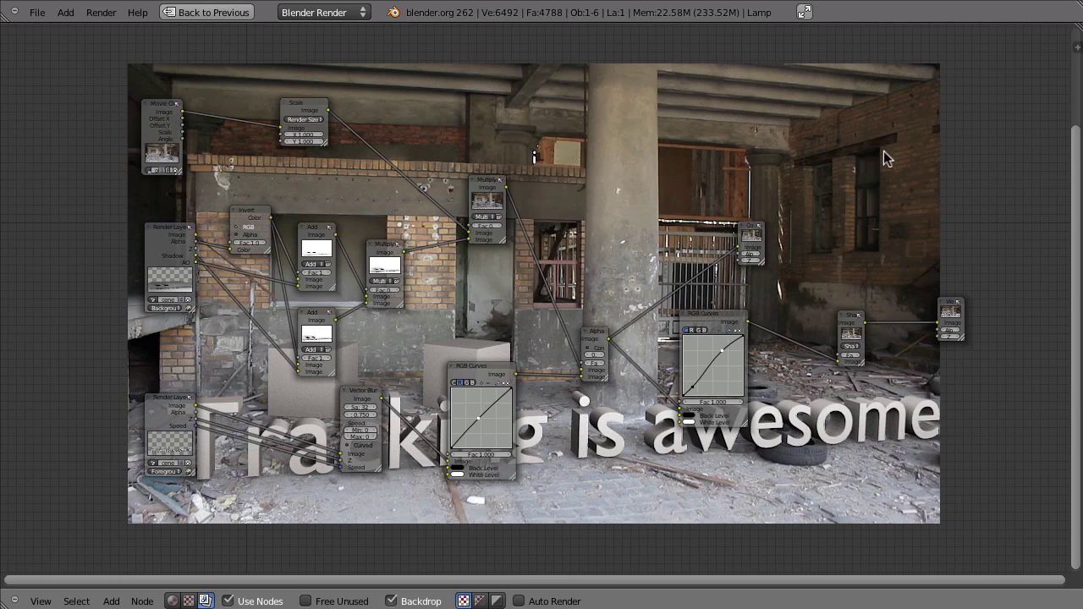
Step: Switch to the Default screen layout, select the camera and look at the scene through it
key("ctrl+Up")
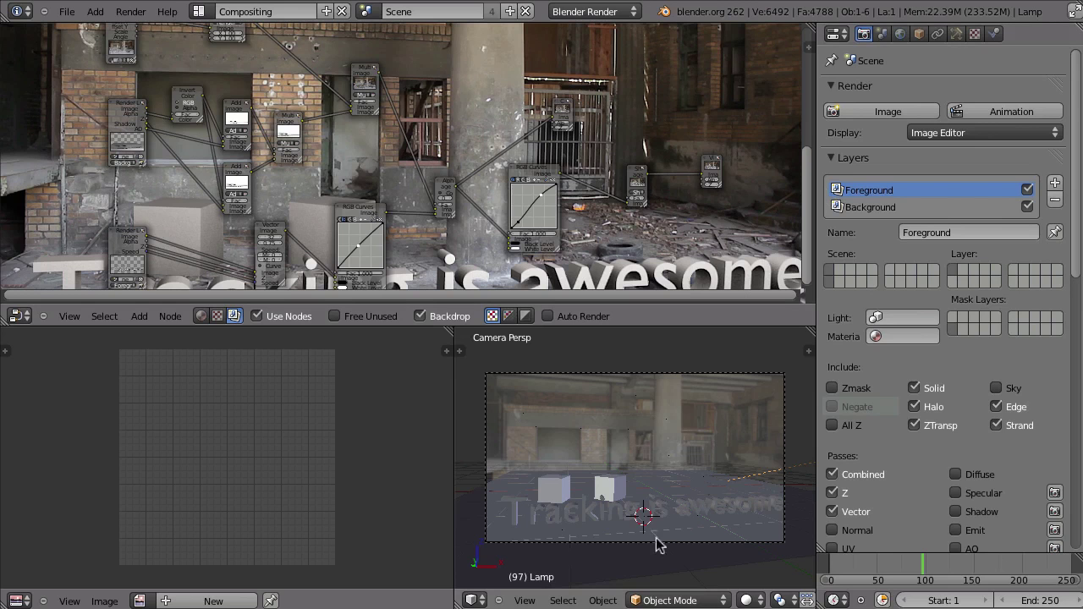
key("ctrl+Right")
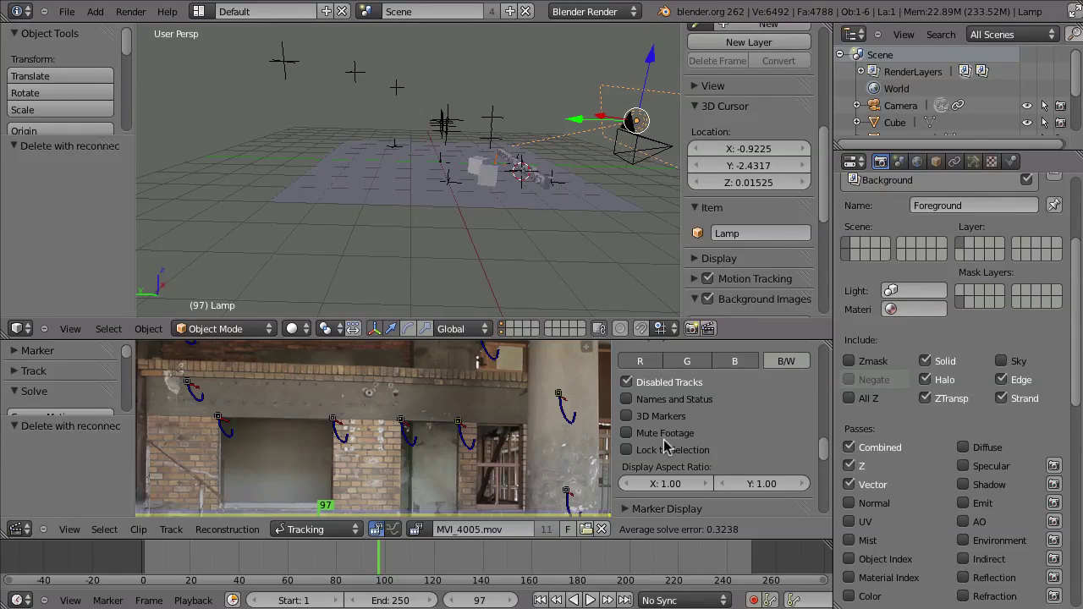
middle_click_drag(456, 236, 480, 177)
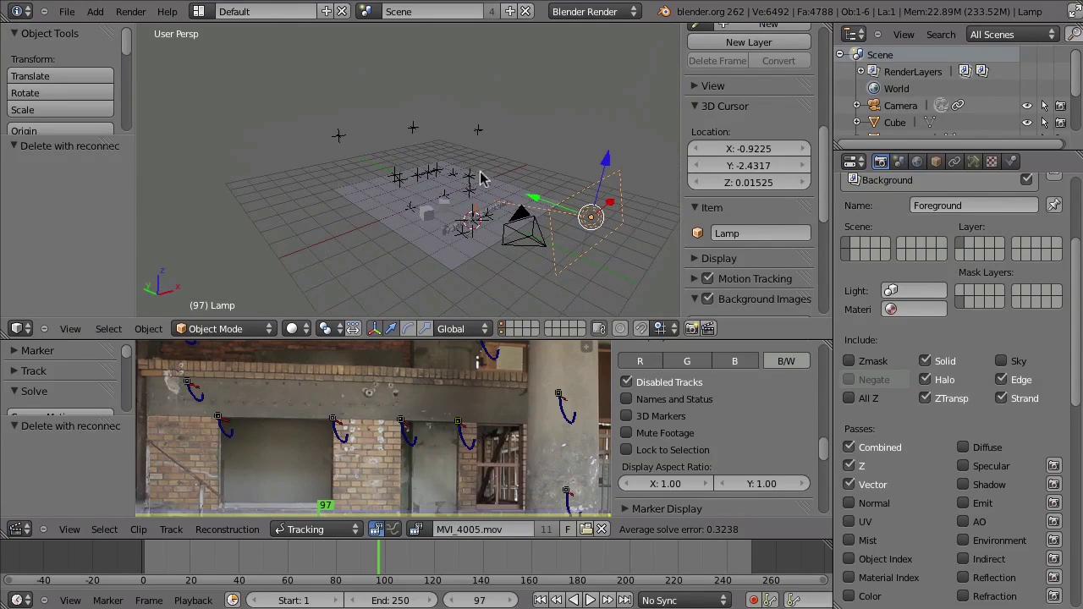
right_click(522, 227)
key("KP_0")
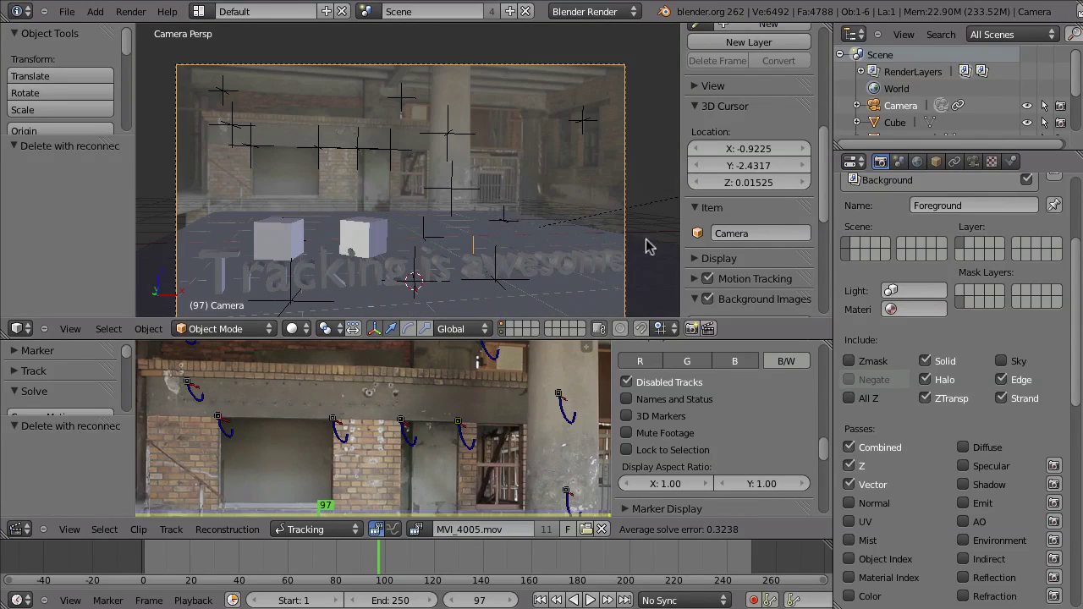
Step: Snap the 3D cursor to the tracking point by the building's far window and add a cube there, scaled to about 0.302
key("shift+s")
left_click(558, 135)
key("shift+a")
mouse_move(559, 133)
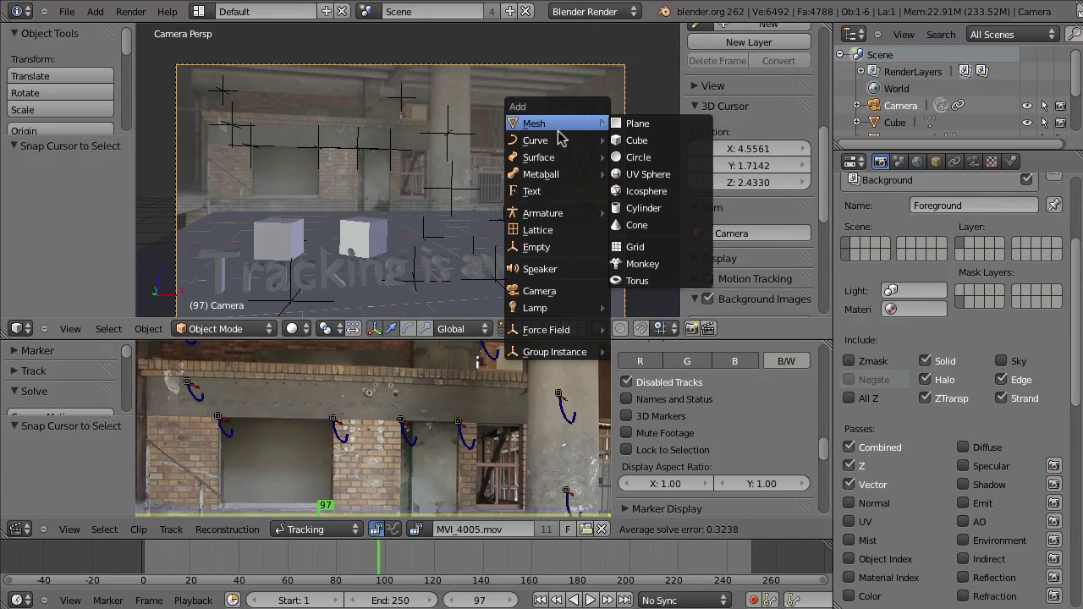
left_click(636, 141)
key("s")
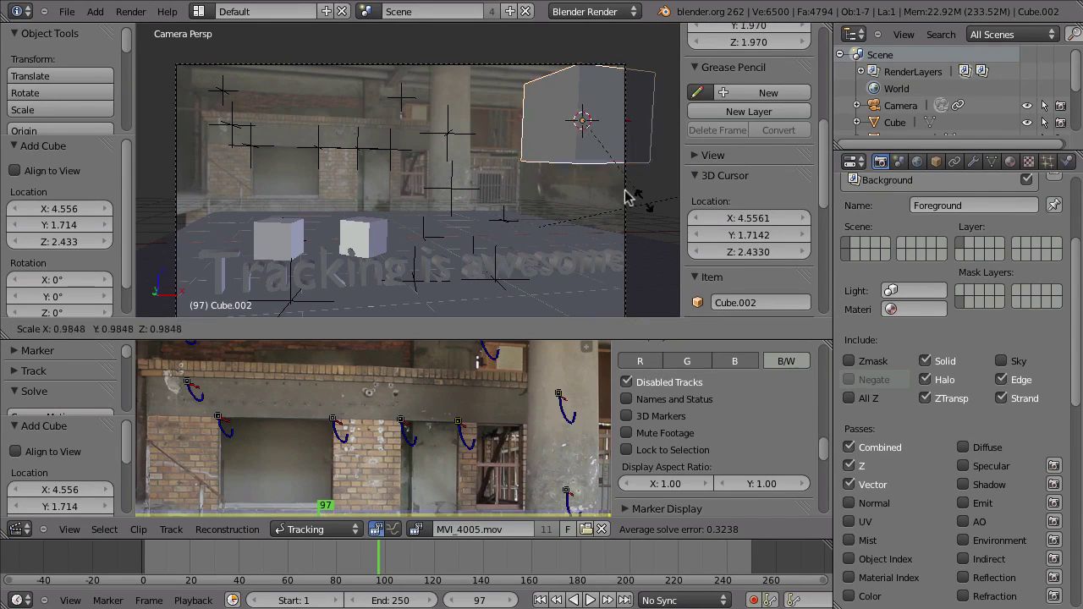
left_click(616, 148)
Step: Scale the small cube down by about 0.344 and snap it back onto the 3D cursor
key("g")
key("x")
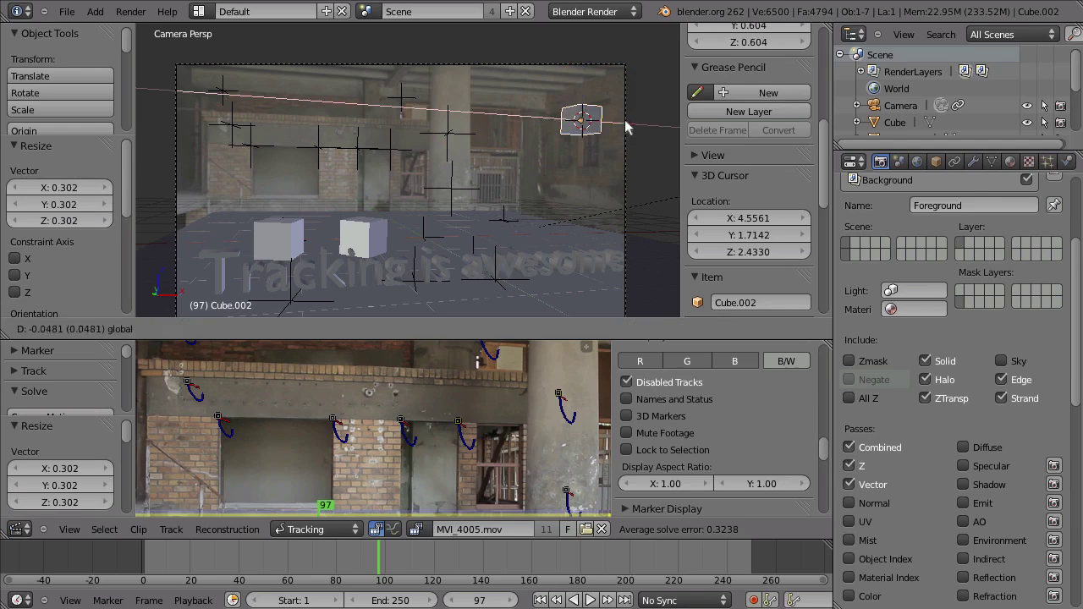
left_click(622, 131)
key("s")
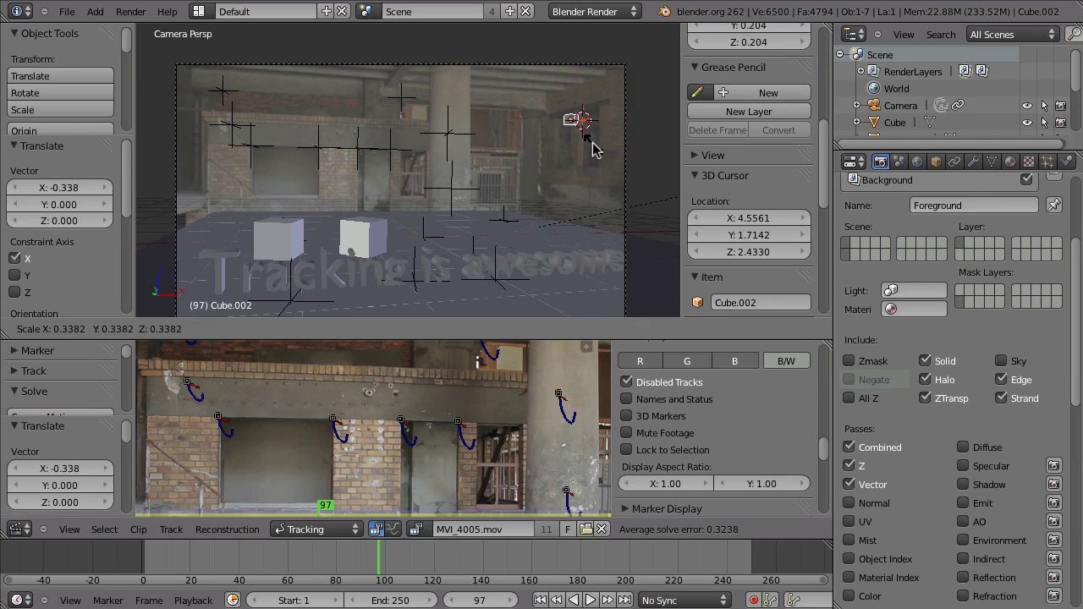
left_click(595, 149)
key("shift+s")
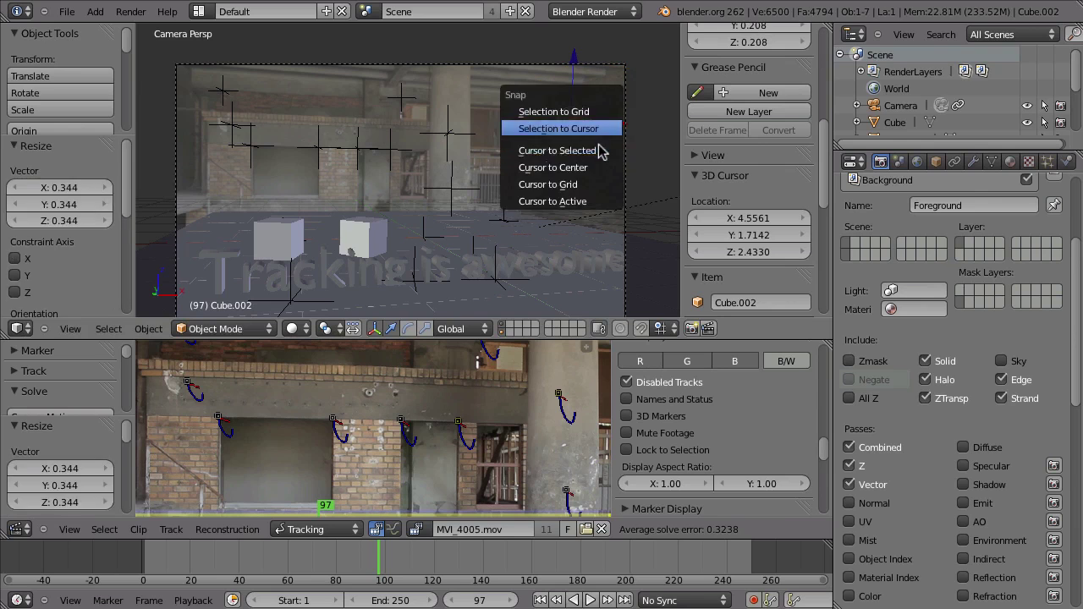
left_click(592, 127)
Step: Shift the cube about -0.19 along X in two moves so its side lines up with the tracking point
scroll(572, 139, "up", 4)
scroll(572, 140, "up", 3)
middle_click_drag(572, 138, 362, 167, "shift")
key("g")
key("x")
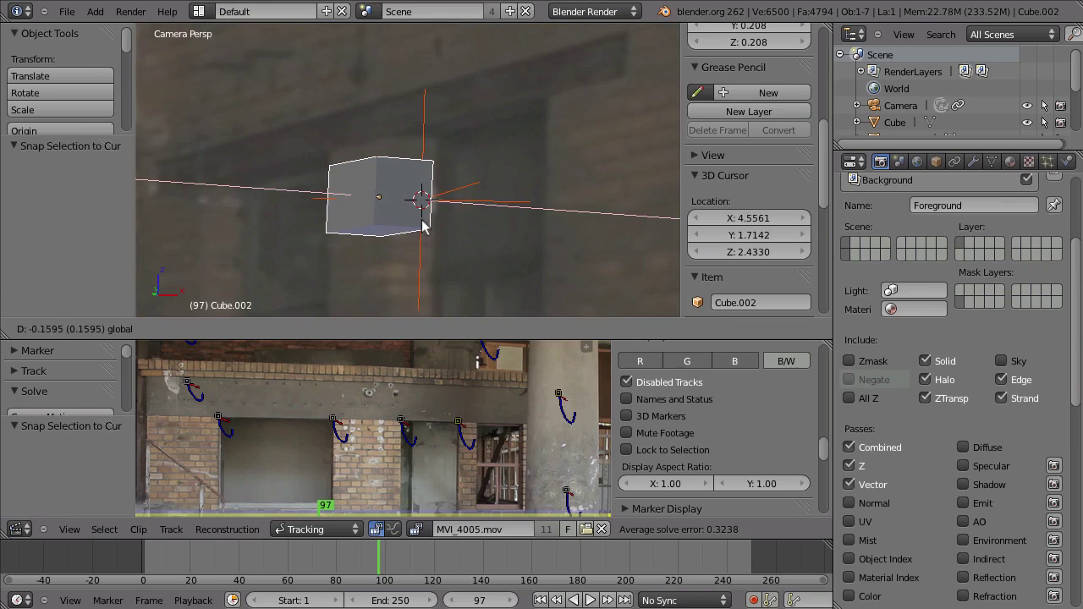
left_click(416, 196)
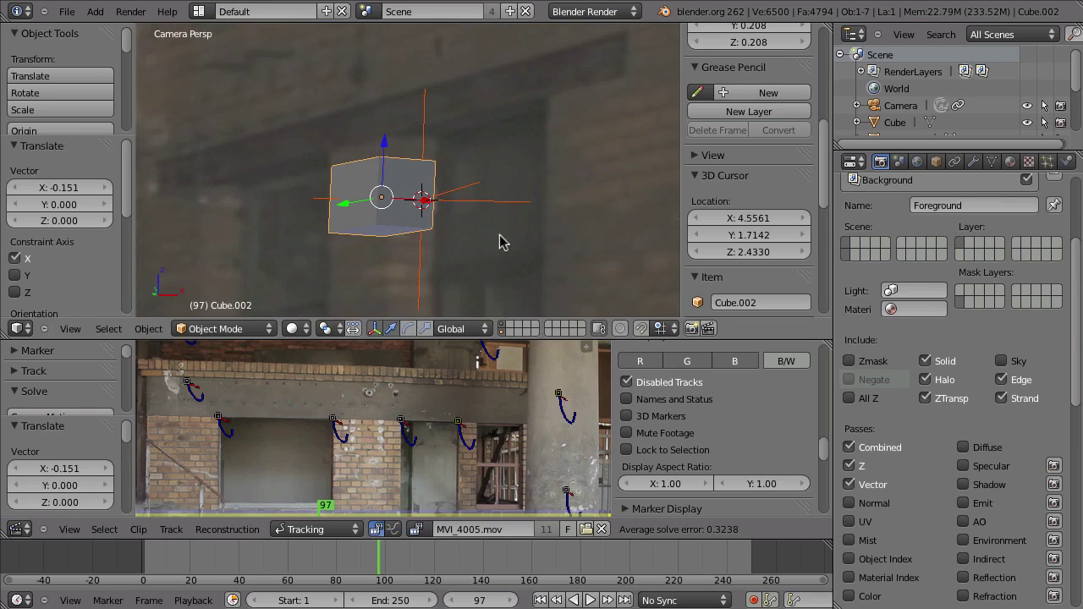
key("g")
key("x")
left_click(415, 201)
middle_click_drag(415, 202, 438, 161)
key("Home")
key("KP_0")
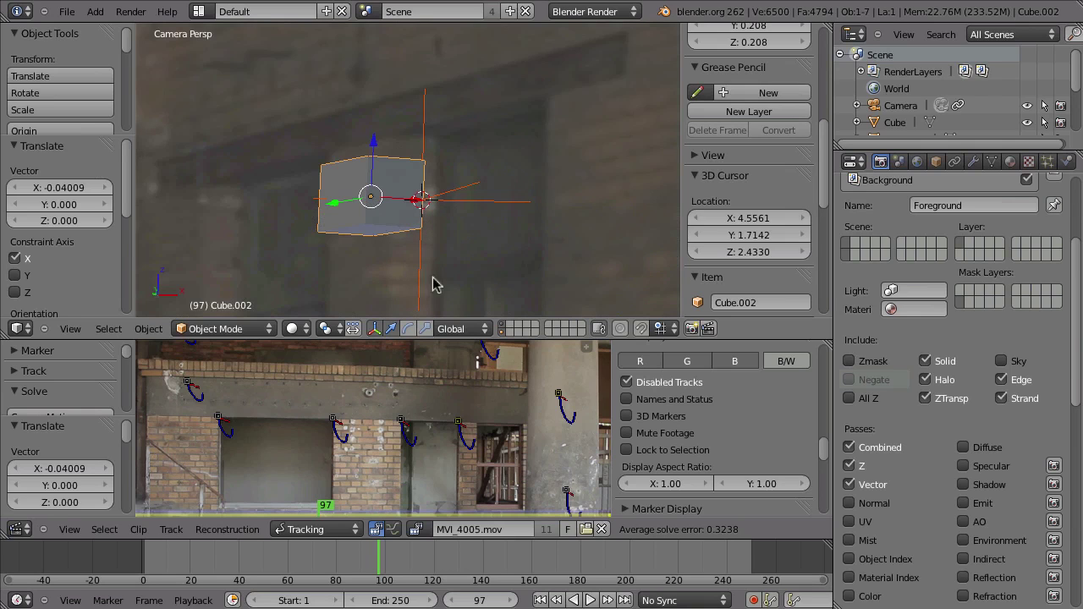
Step: Assign the small cube to its scene layer, render frame 97 and inspect the cube by the far window
key("m")
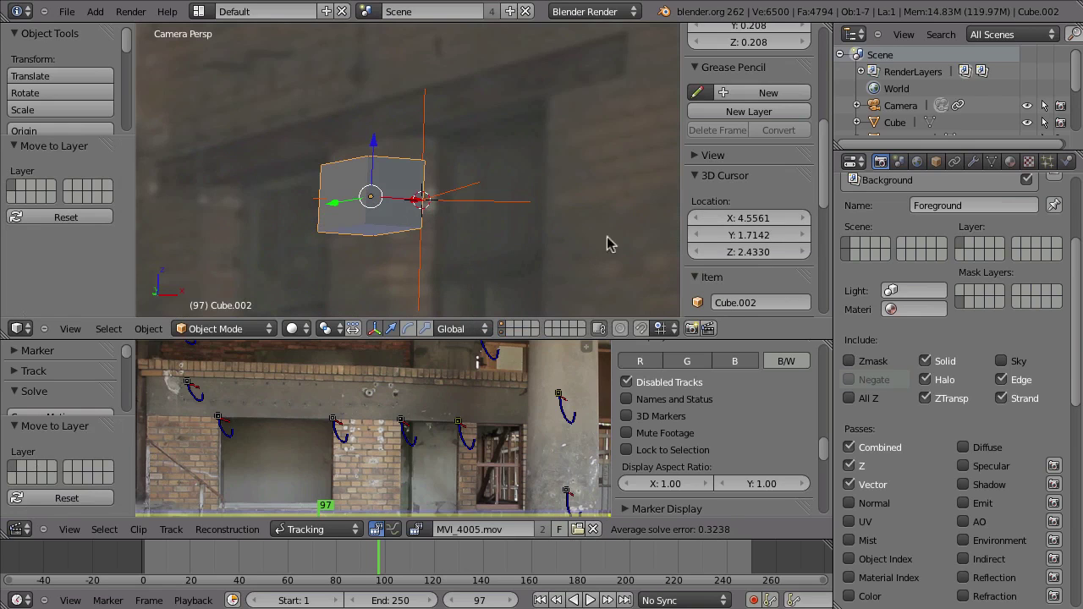
key("F12")
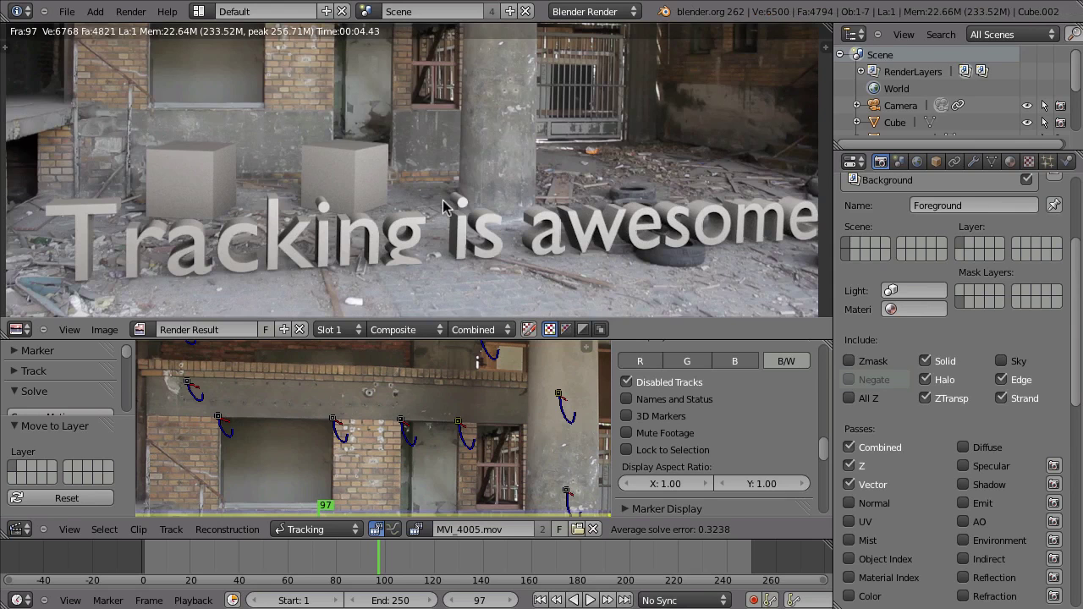
middle_click_drag(552, 161, 608, 223)
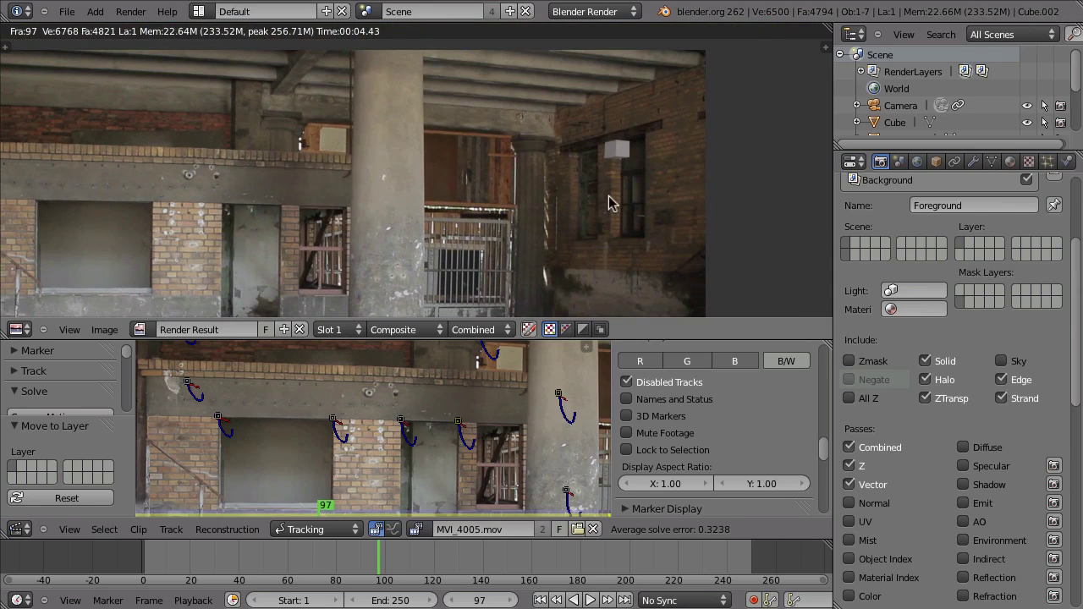
Step: Compare the small cube's position at its tracking point in the camera view with its position in the frame 97 render
key("Escape")
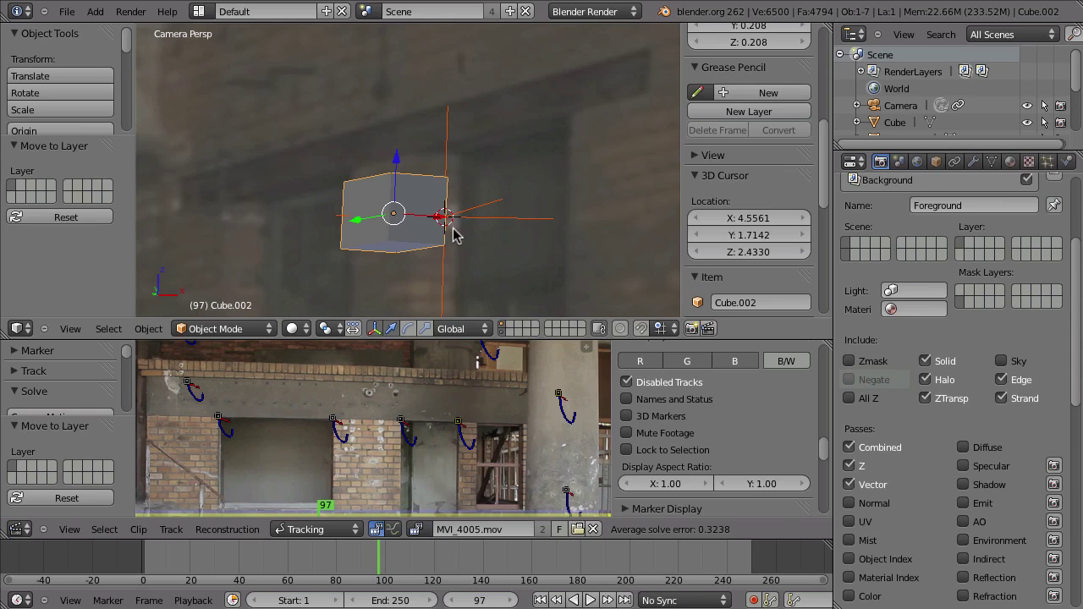
scroll(461, 222, "up", 3)
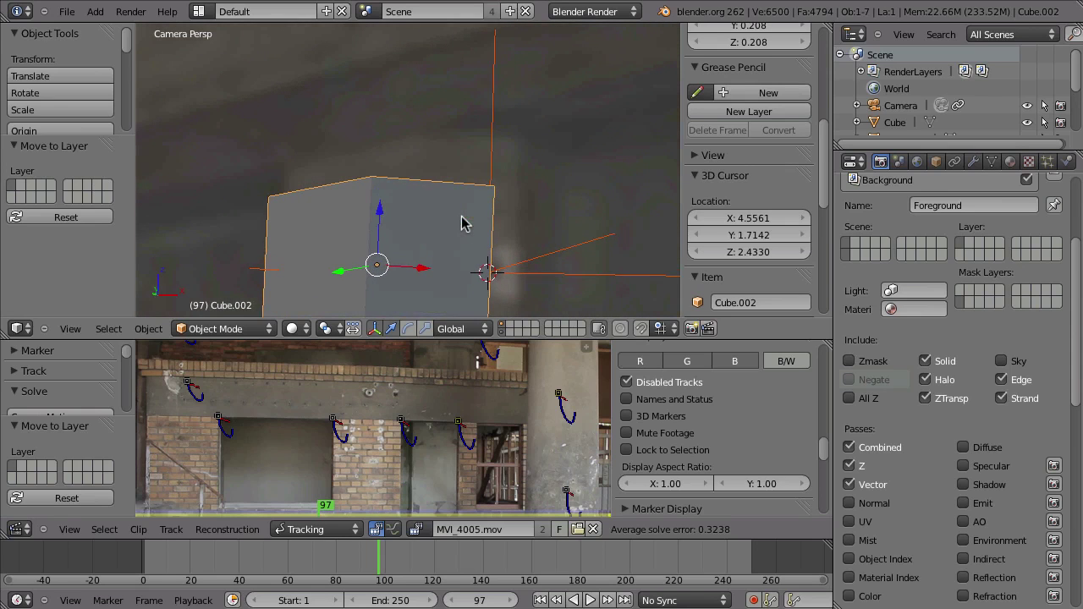
scroll(508, 169, "up", 2)
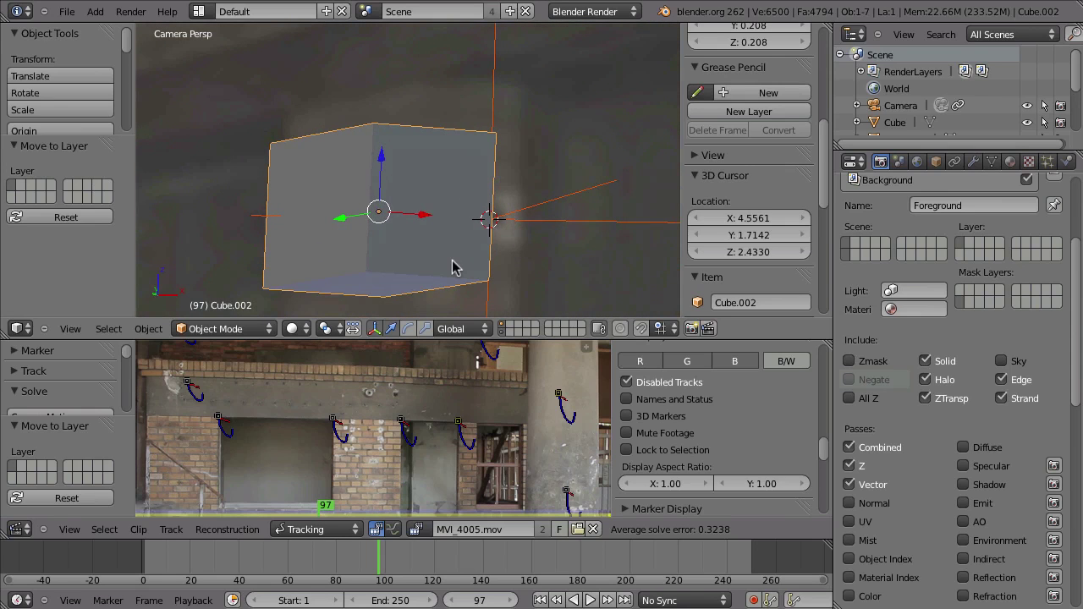
key("F11")
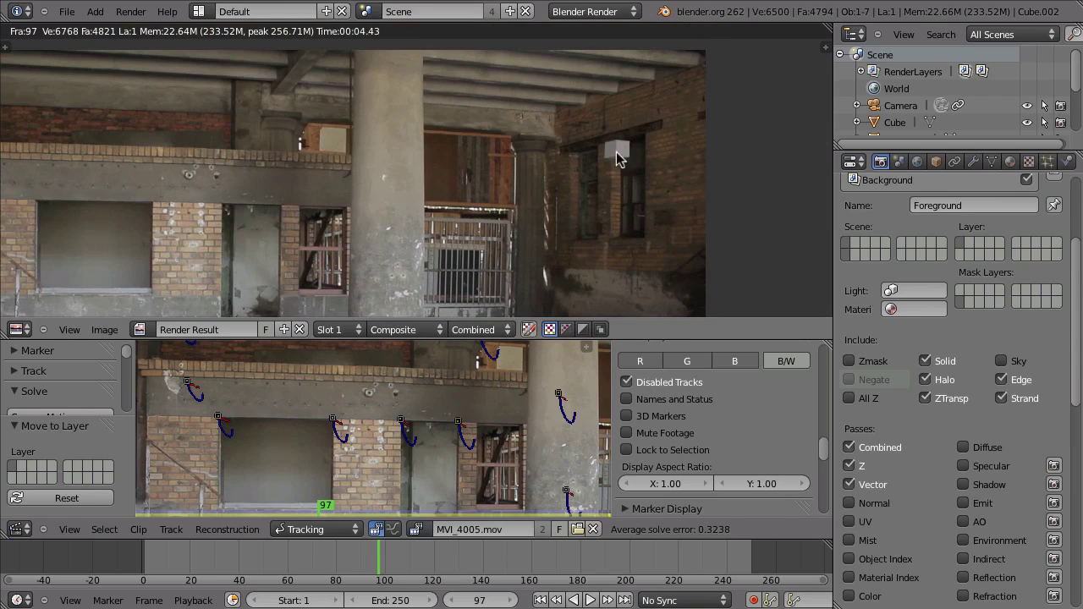
key("F11")
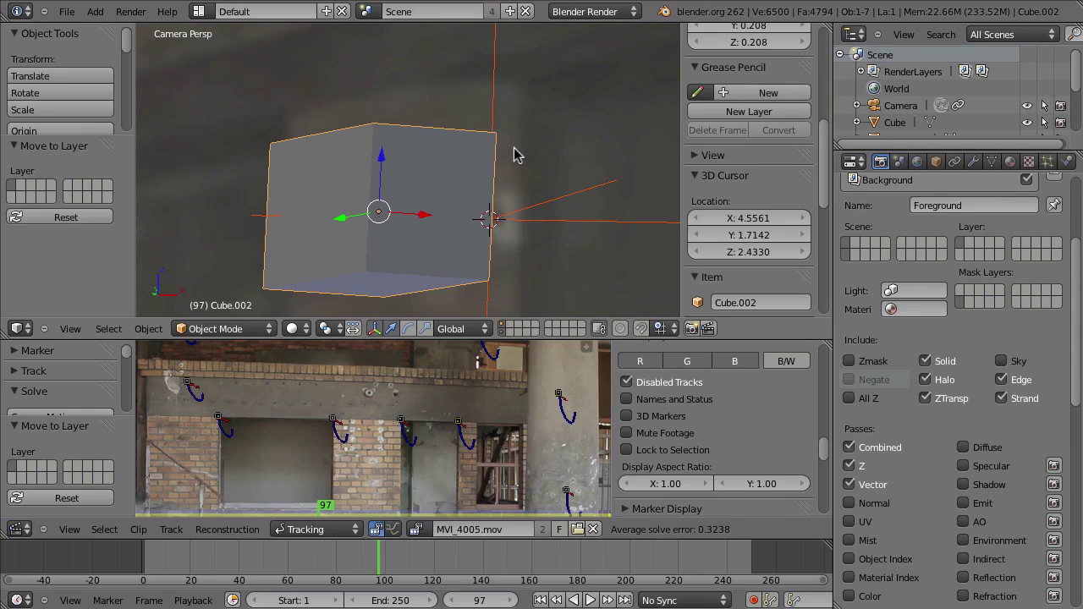
Step: In the maximized compositing node tree, preview the Scale node's output and move that node farther from the Movie Clip node
key("ctrl+Left")
key("ctrl+Up")
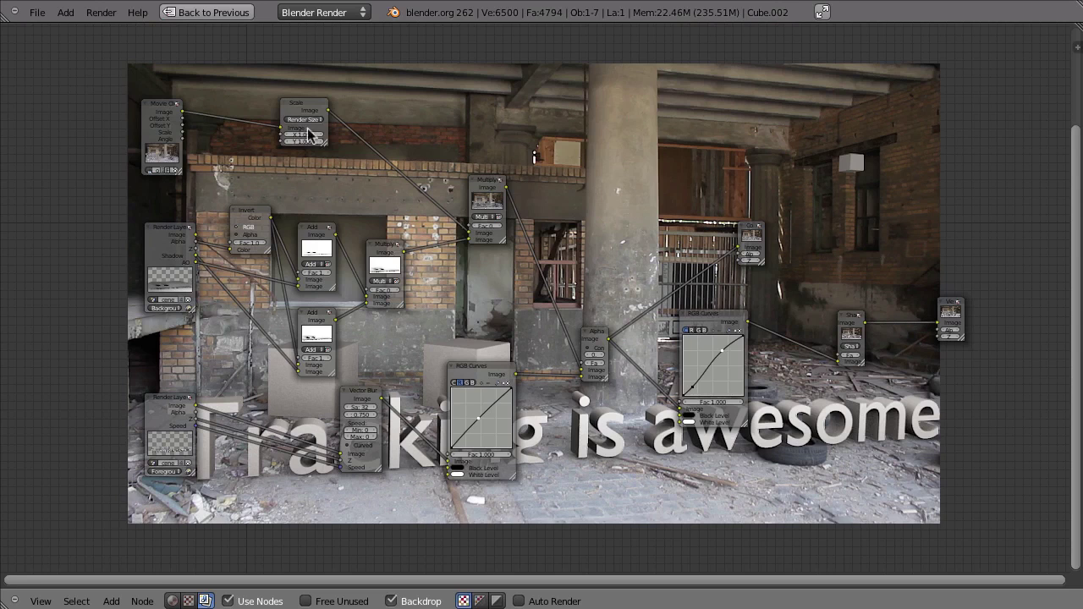
key("ctrl+z")
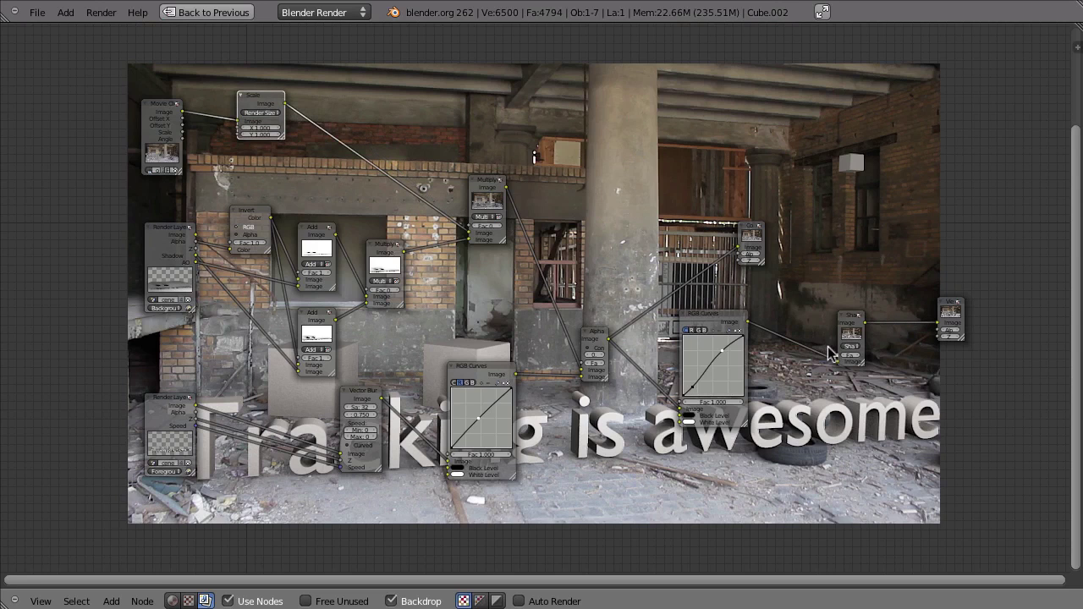
left_click(263, 100, "ctrl+shift")
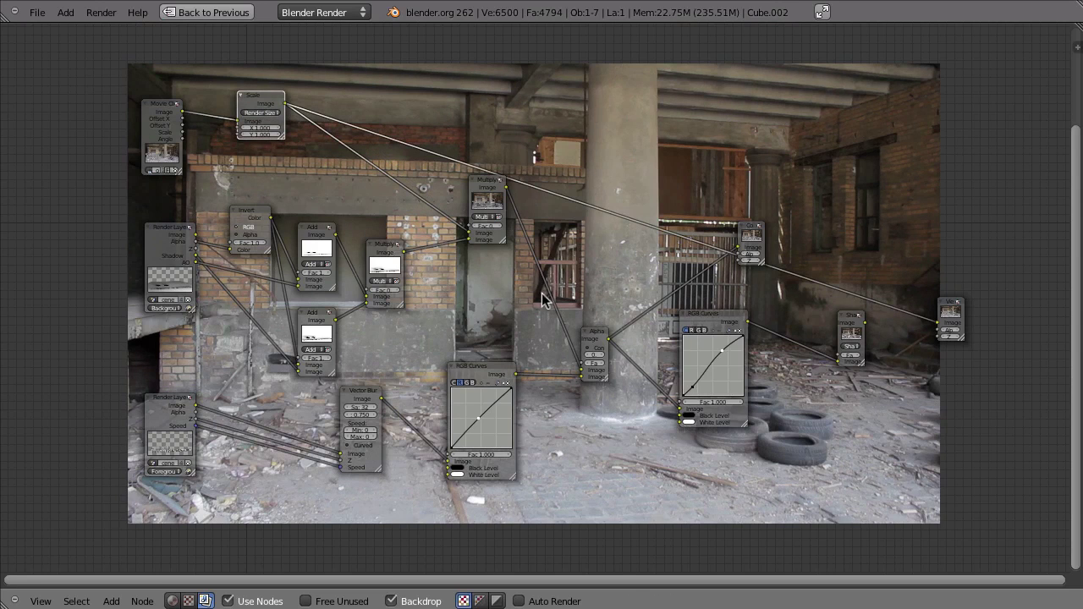
left_click_drag(263, 100, 348, 95)
Step: Add a Movie Distortion node in the free space above the node tree and assign the MVI_4005.mov clip to it
key("shift+a")
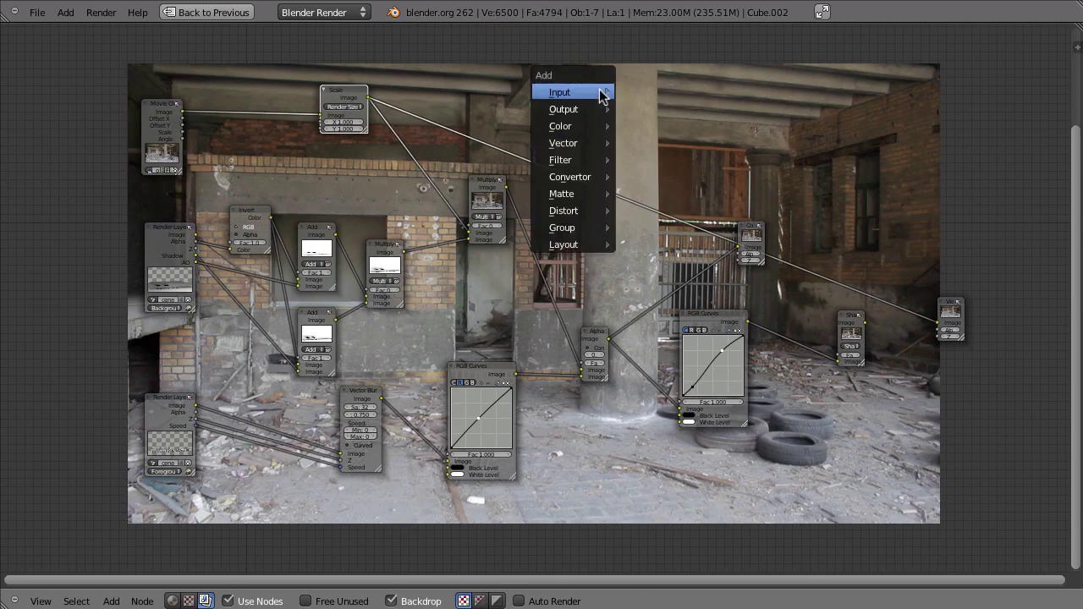
mouse_move(557, 217)
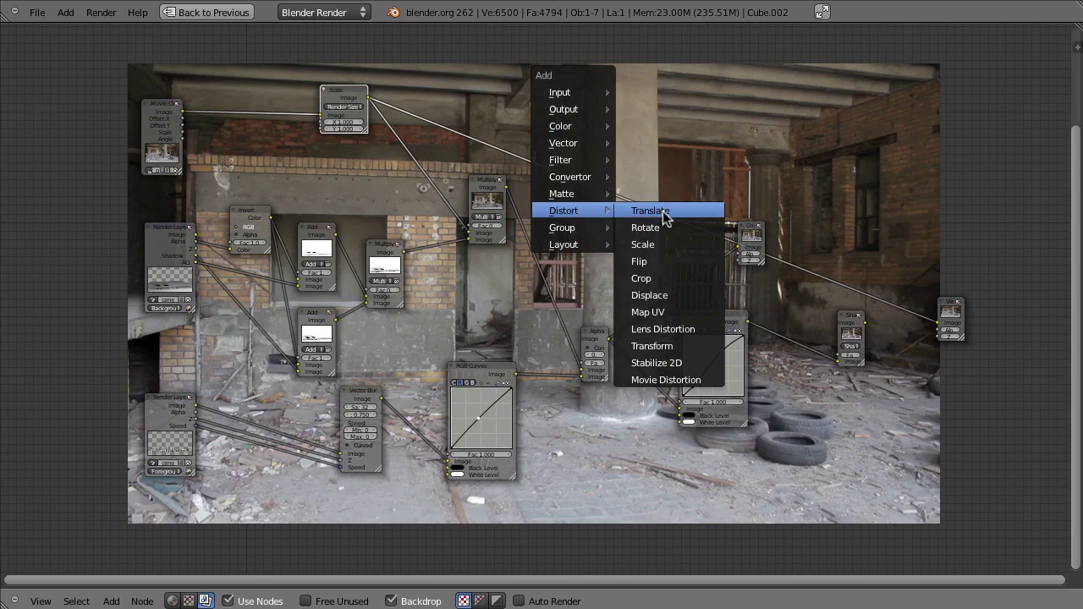
left_click(667, 380)
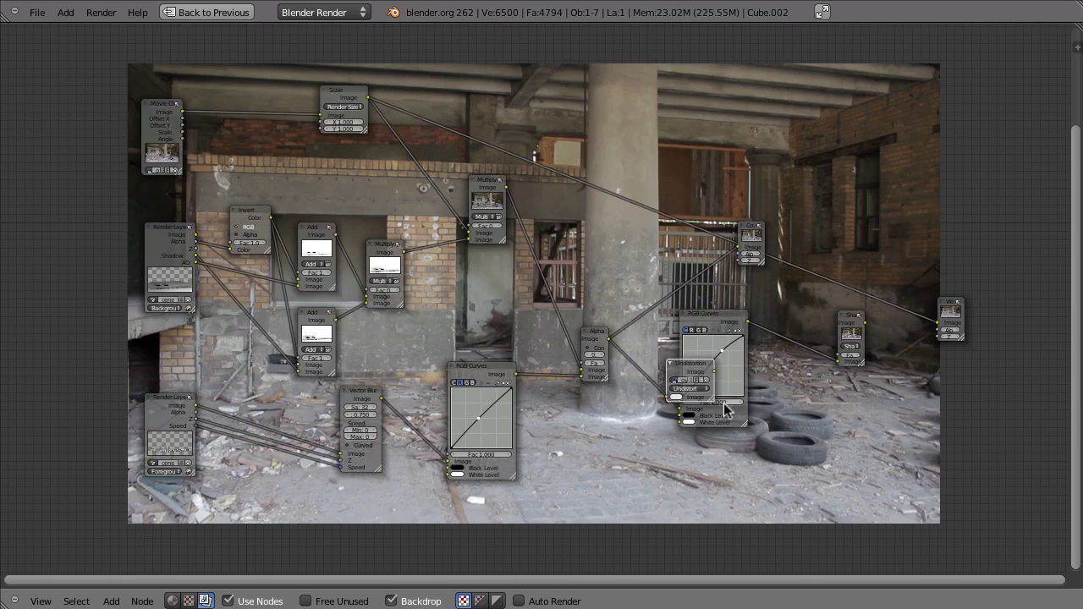
left_click_drag(711, 391, 668, 117)
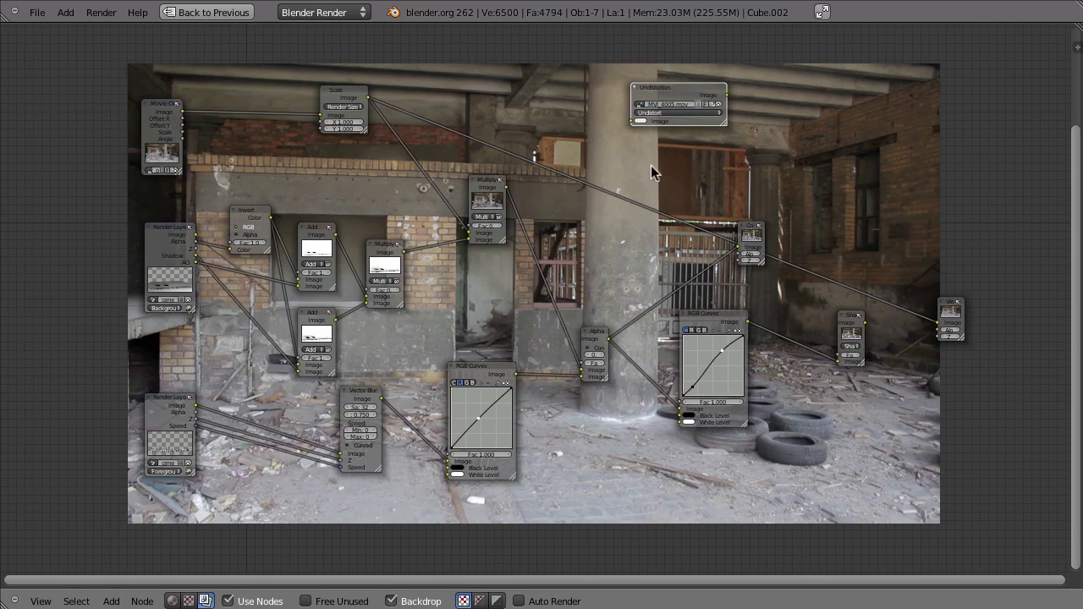
left_click(639, 104)
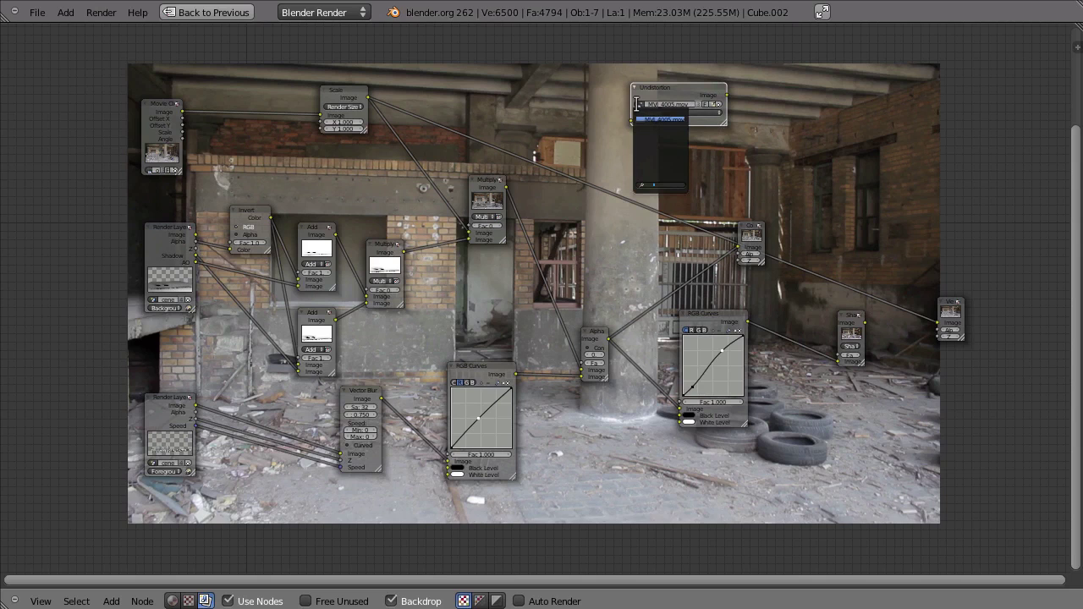
left_click(658, 119)
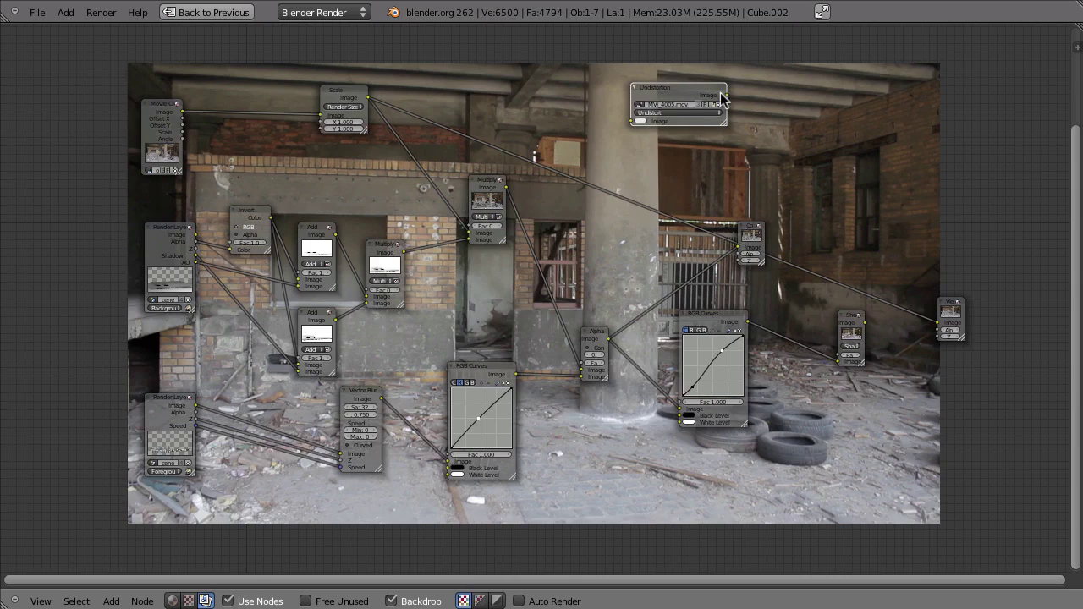
Step: Insert the Undistortion node between the Movie Clip and Scale nodes
scroll(702, 108, "up", 4)
scroll(739, 78, "up", 2)
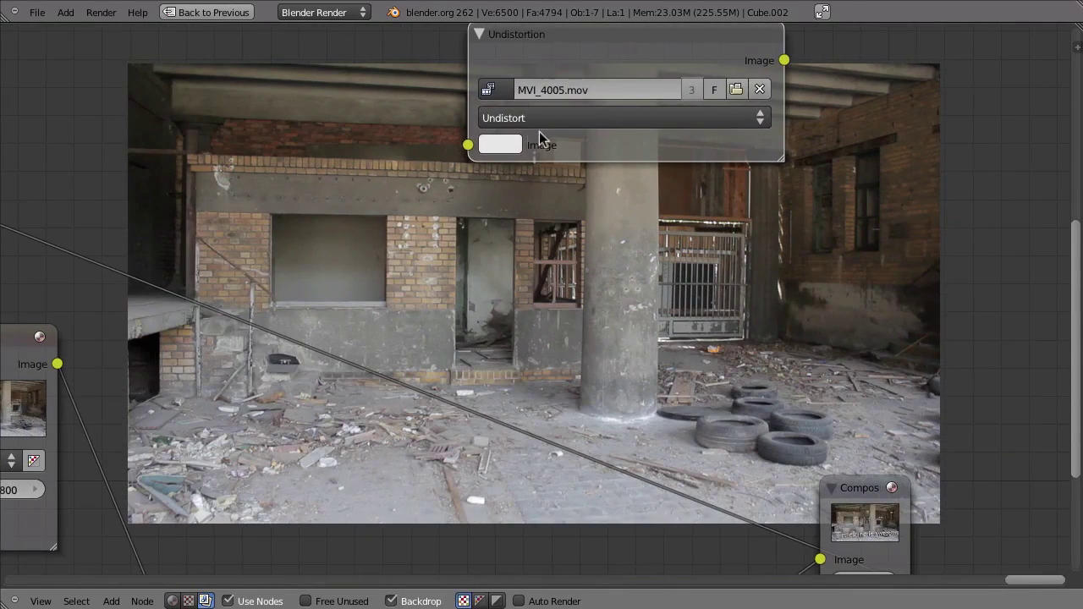
scroll(560, 145, "down", 5)
middle_click_drag(561, 145, 877, 236)
left_click_drag(880, 159, 387, 166)
middle_click_drag(758, 183, 682, 193)
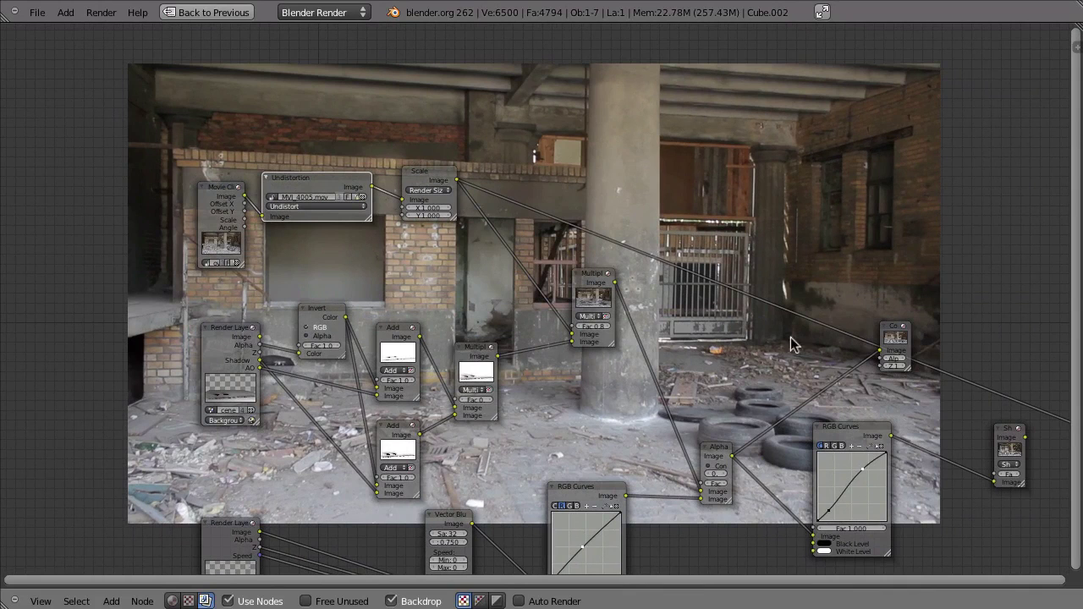
Step: Preview the Alpha Over result and remove the Undistortion node while keeping the Movie Clip linked to the Scale node
left_click(723, 453, "ctrl+shift")
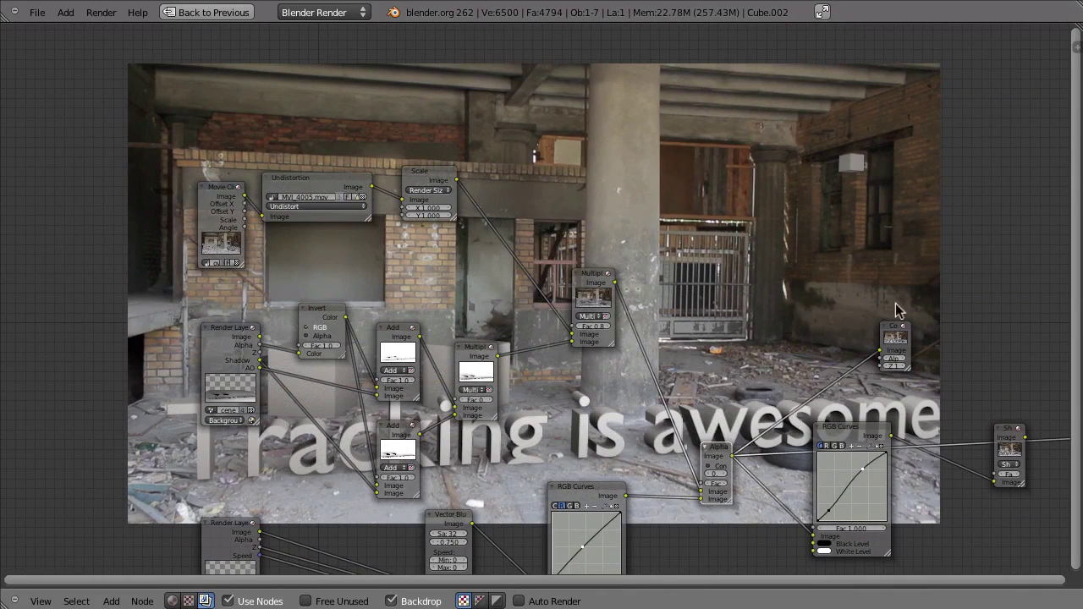
left_click(330, 182)
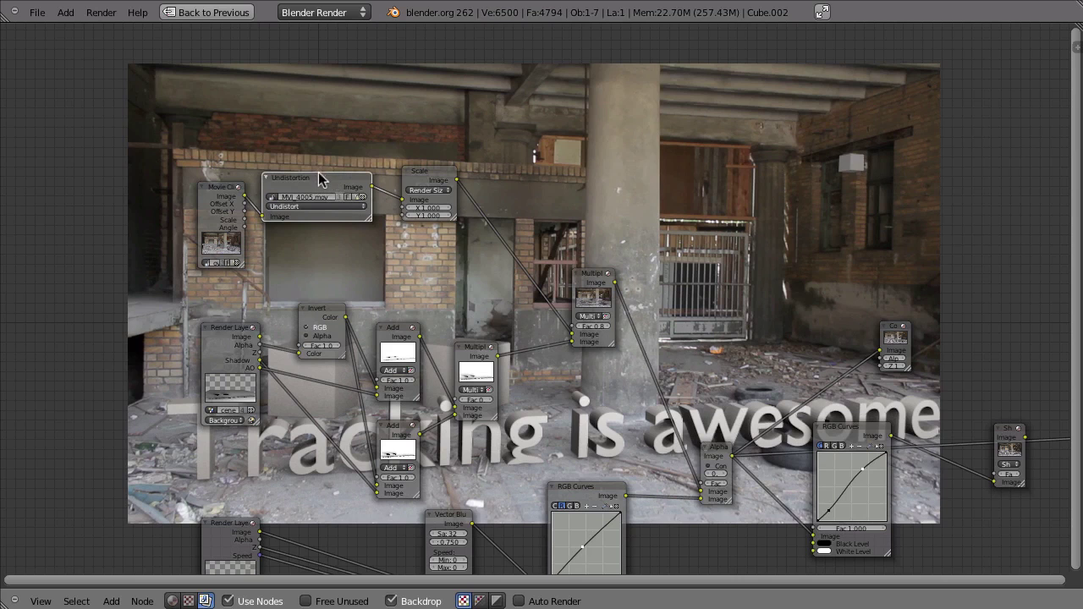
key("ctrl+x")
Step: Add a new Movie Distortion node near the Composite node and set its mode to Distort
key("shift+a")
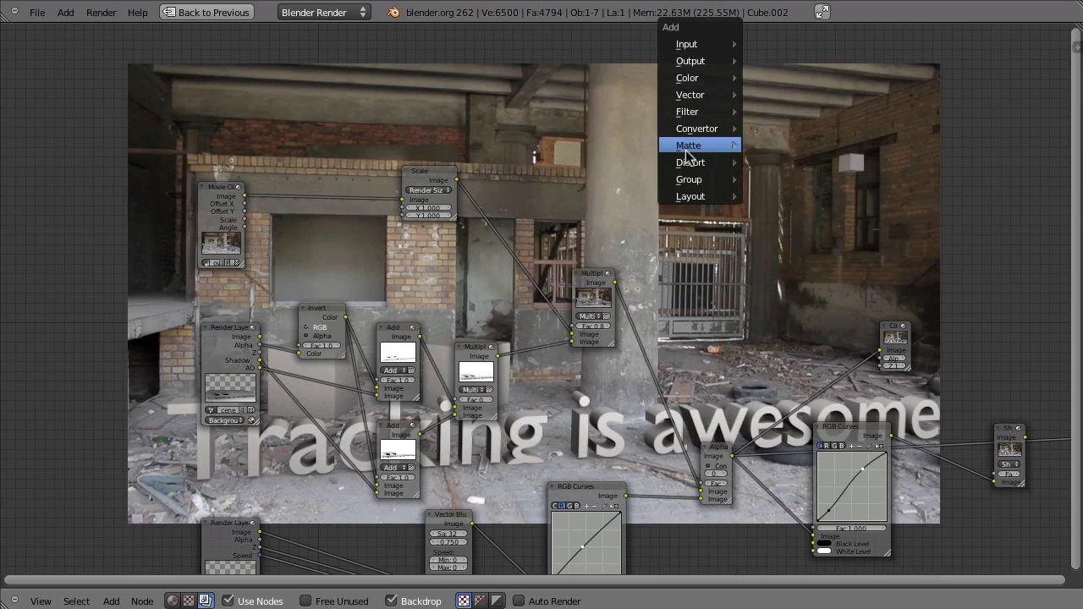
mouse_move(693, 163)
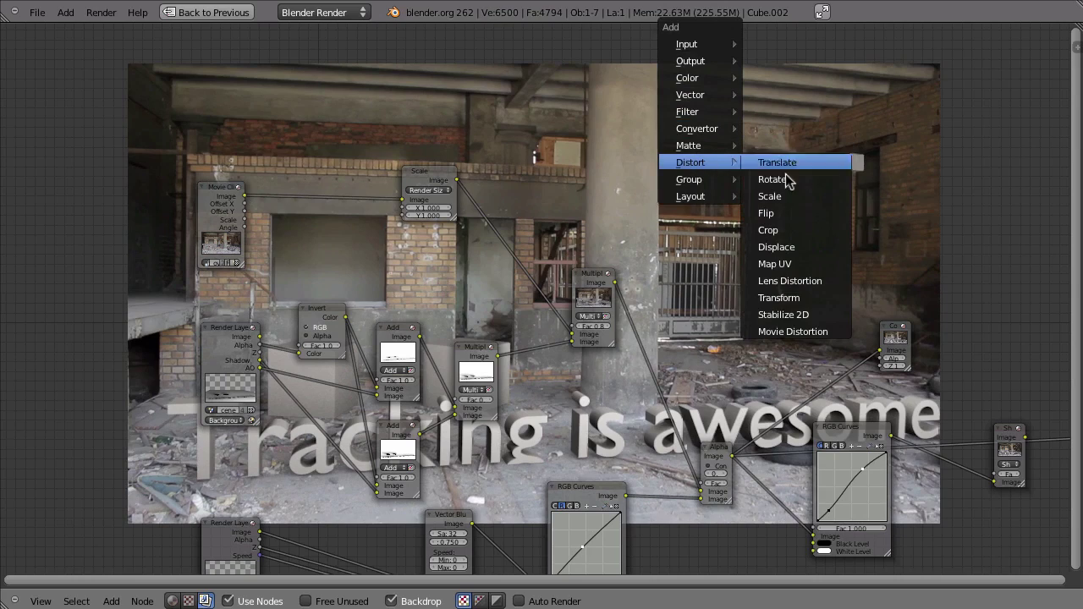
left_click(793, 331)
scroll(788, 181, "up", 5)
left_click_drag(647, 201, 554, 148)
middle_click_drag(626, 254, 809, 230)
left_click_drag(774, 177, 810, 179)
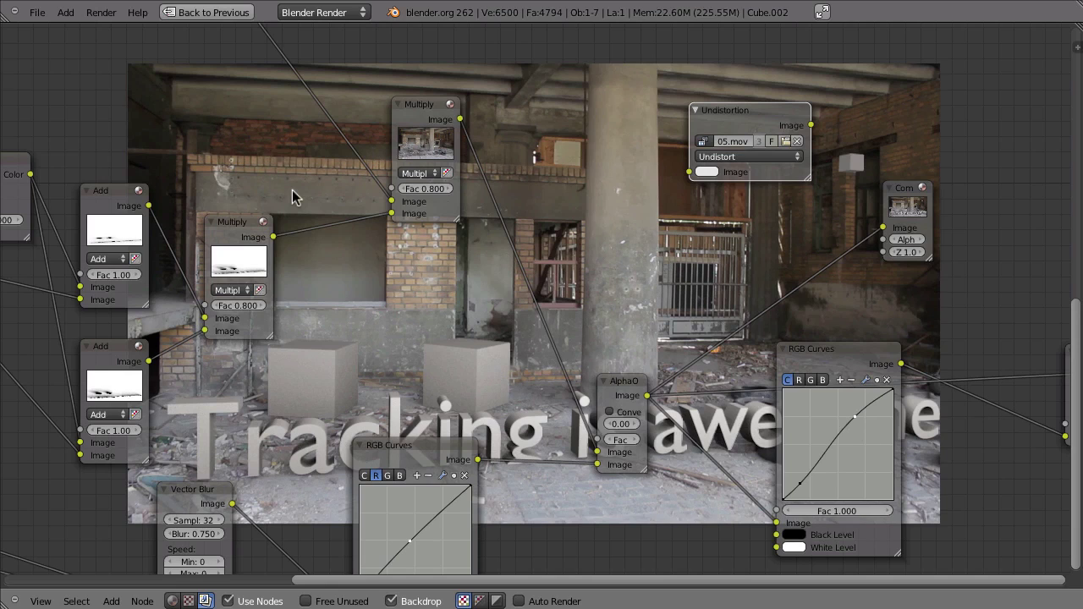
middle_click_drag(717, 338, 821, 265)
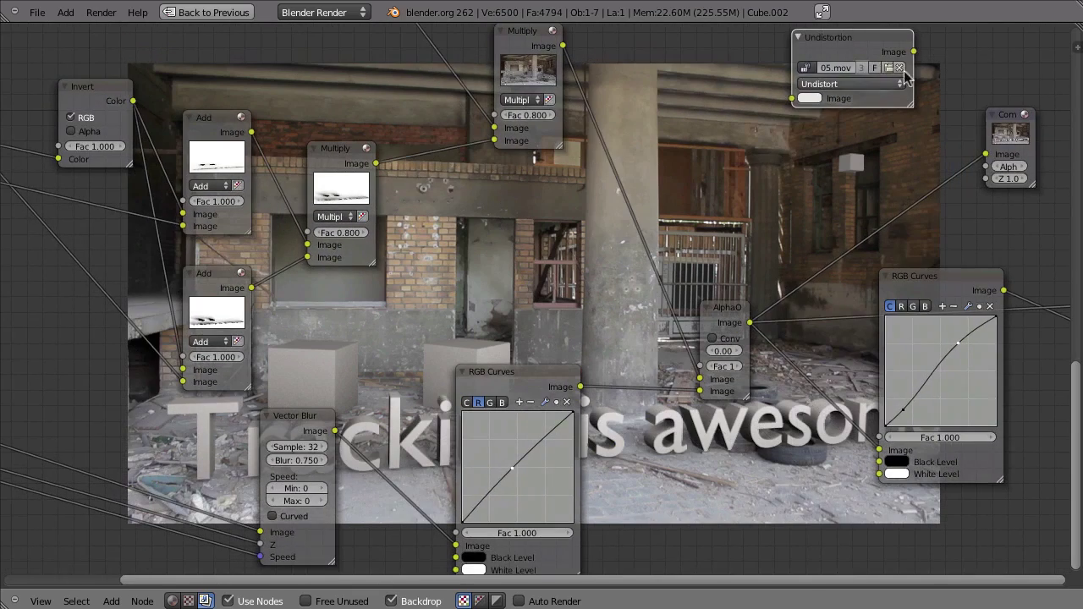
left_click(862, 84)
left_click(816, 57)
Step: Make room beside the Vector Blur node and insert the Distortion node on its link to the foreground RGB Curves node
middle_click_drag(821, 174, 934, 137)
left_click_drag(395, 396, 313, 391)
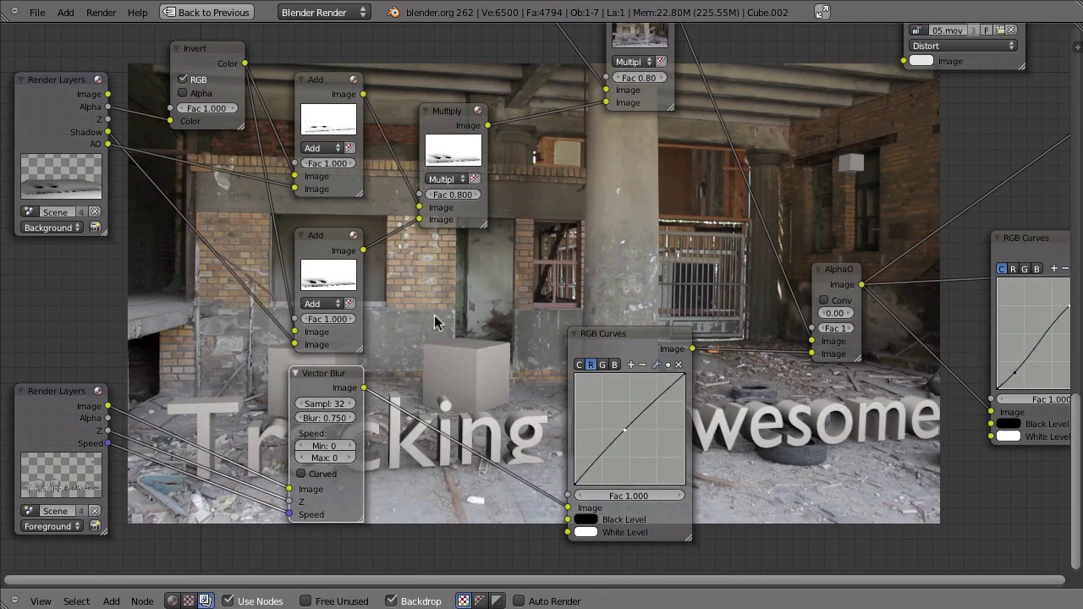
key("g")
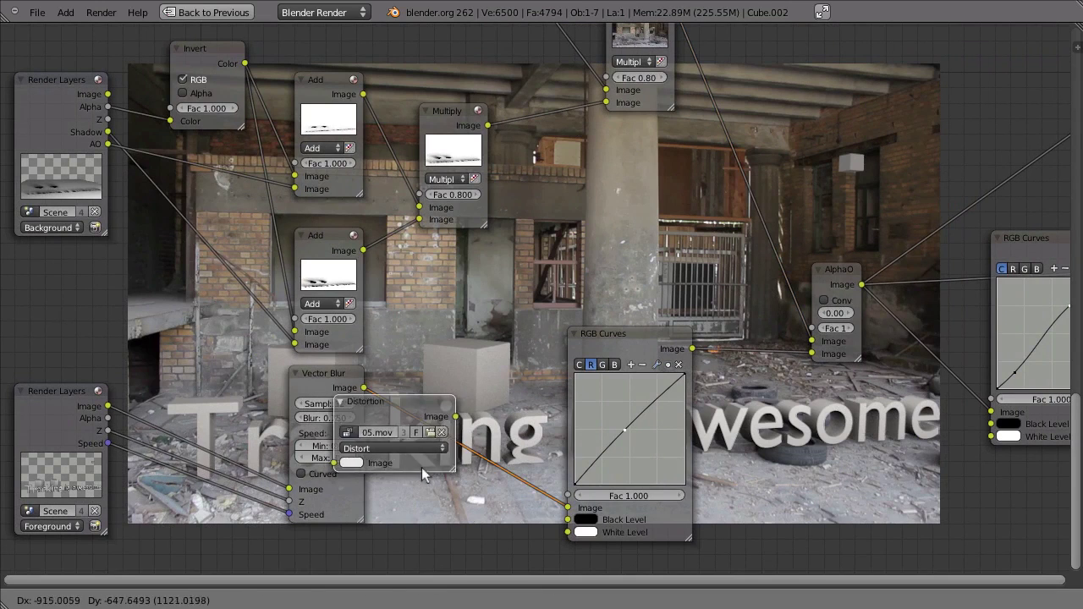
left_click(457, 463)
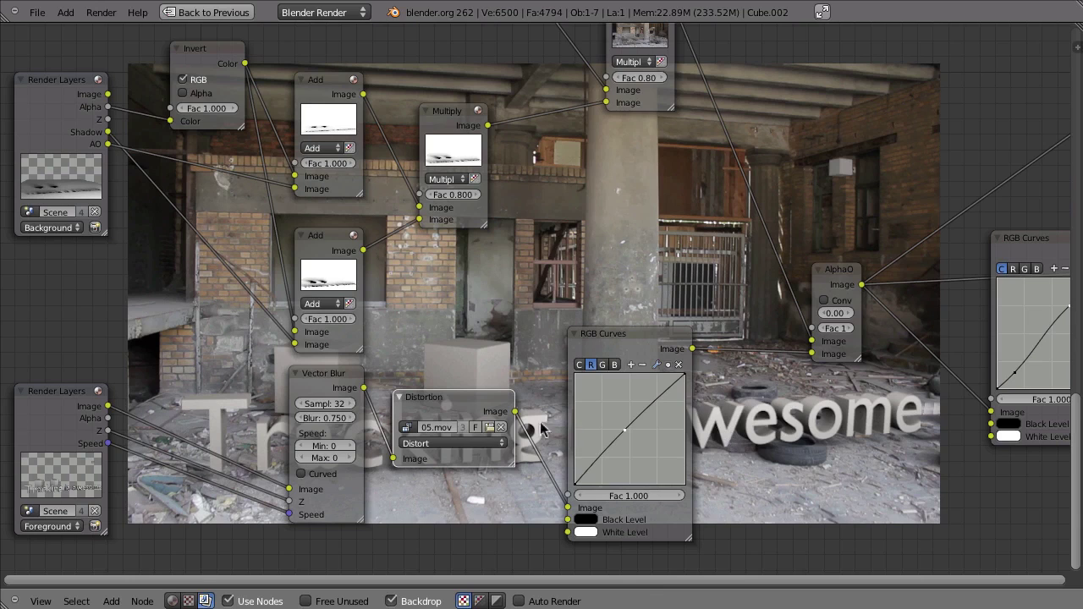
left_click_drag(455, 404, 457, 401)
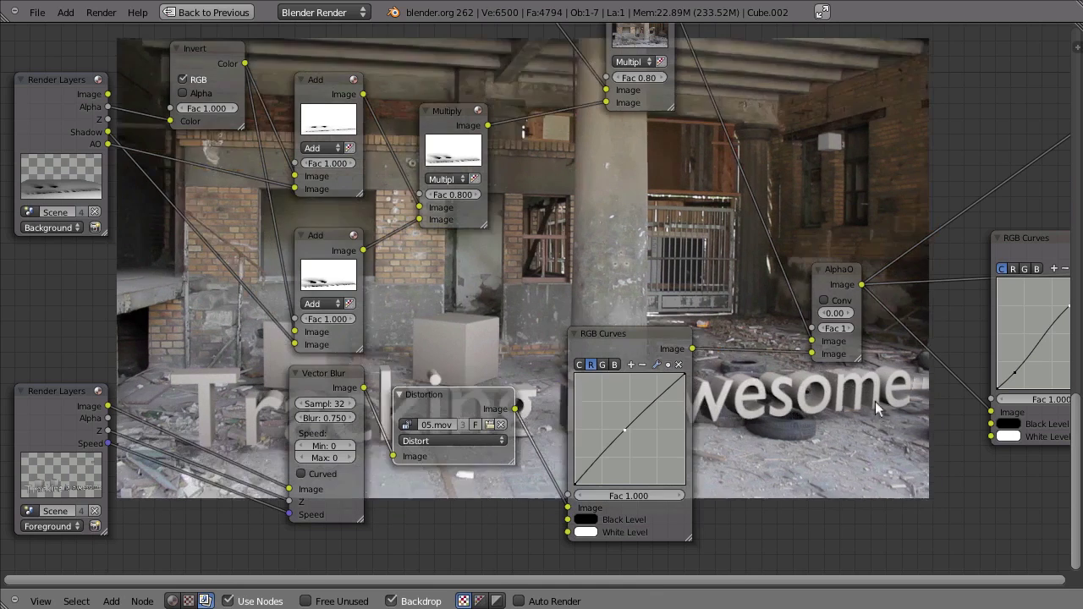
Step: Compare the Vector Blur and Distortion outputs in the backdrop, examining the end of the text at the frame edge
middle_click_drag(876, 409, 827, 129, "alt")
right_click(850, 163)
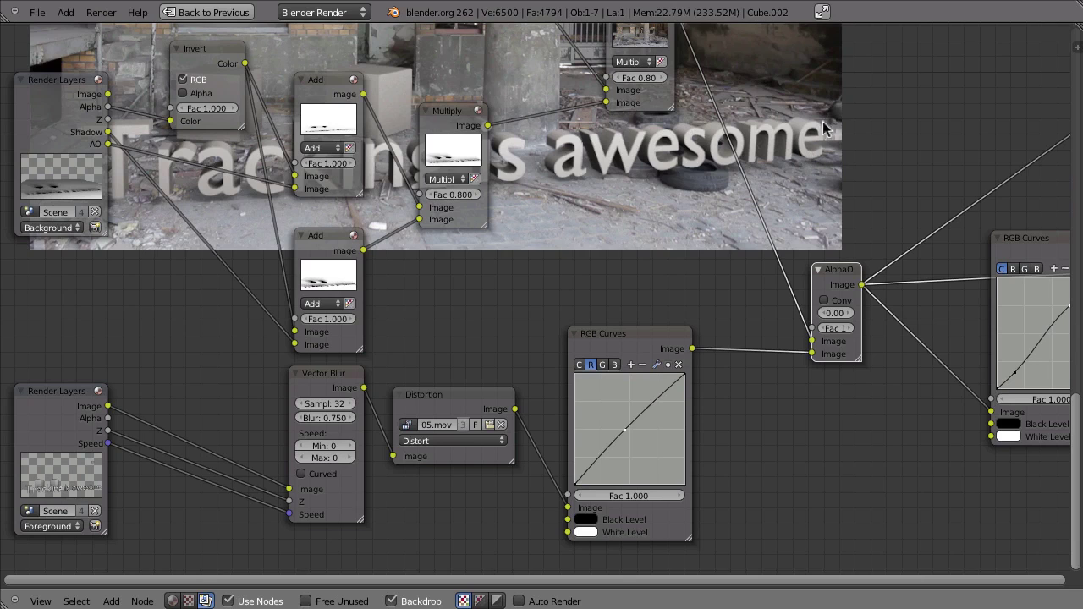
left_click(331, 374, "ctrl+shift")
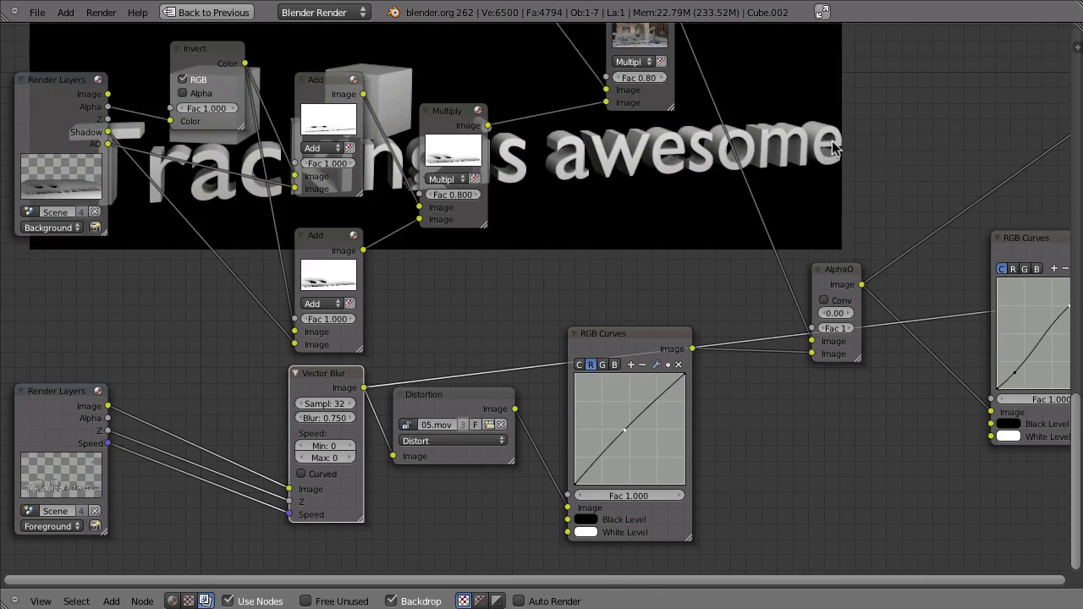
left_click(435, 399, "ctrl+shift")
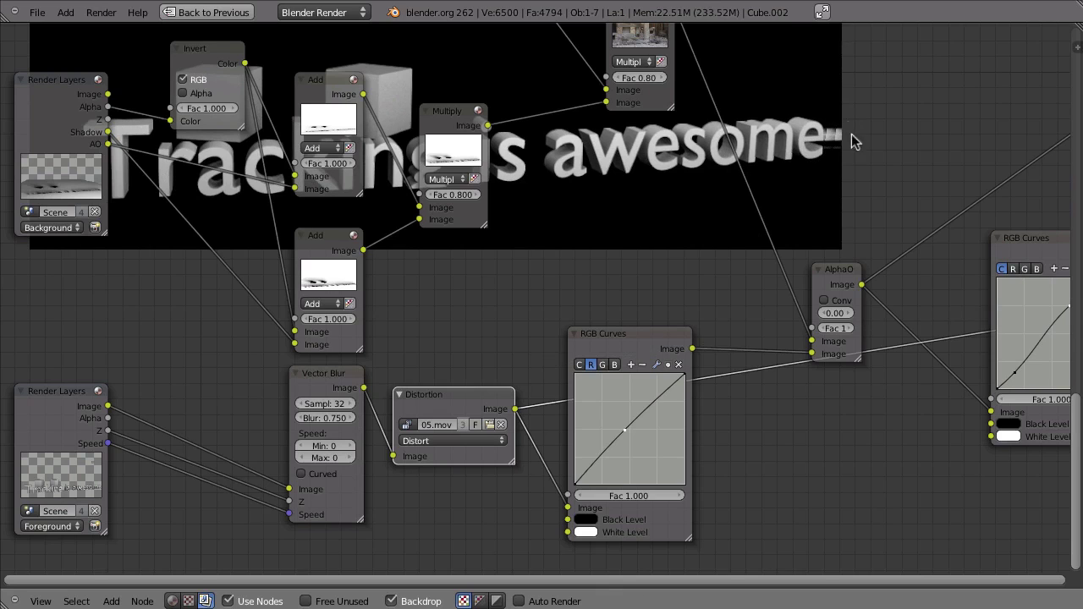
left_click(315, 374, "ctrl+shift")
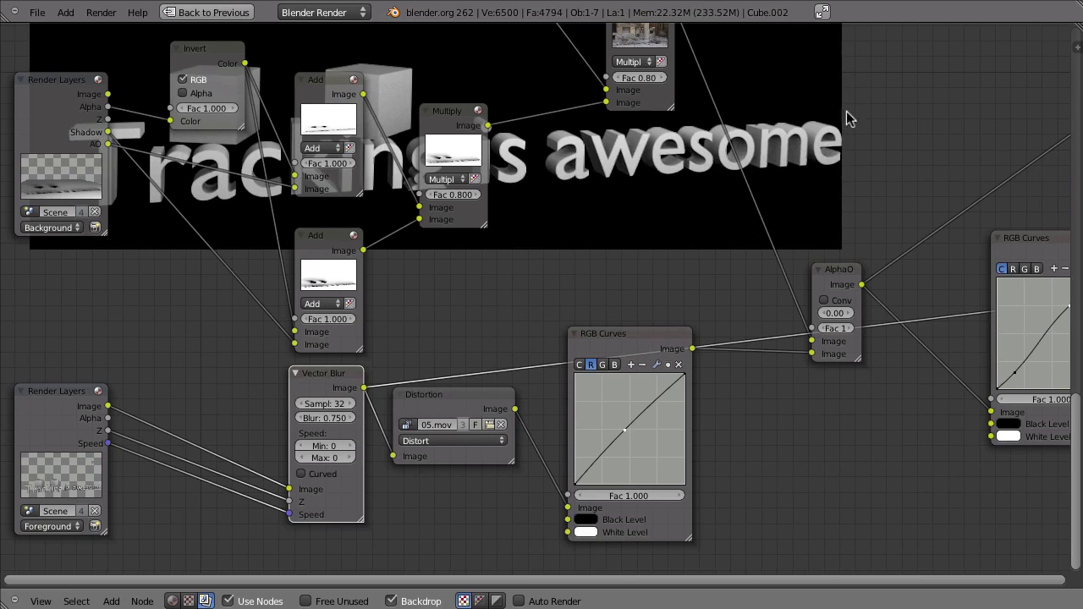
left_click(471, 400, "ctrl+shift")
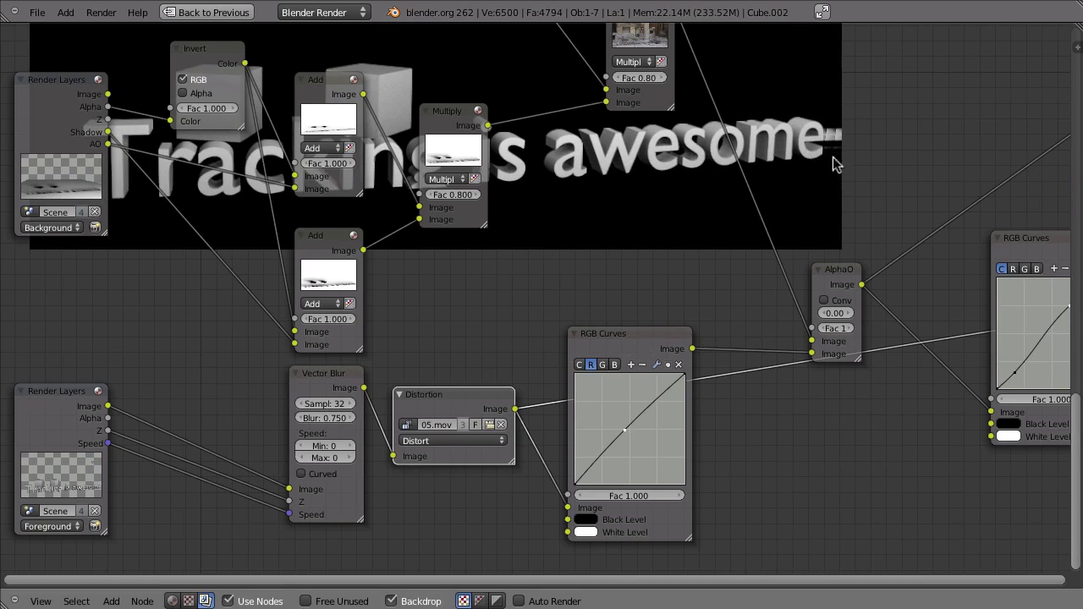
middle_click_drag(882, 280, 626, 296)
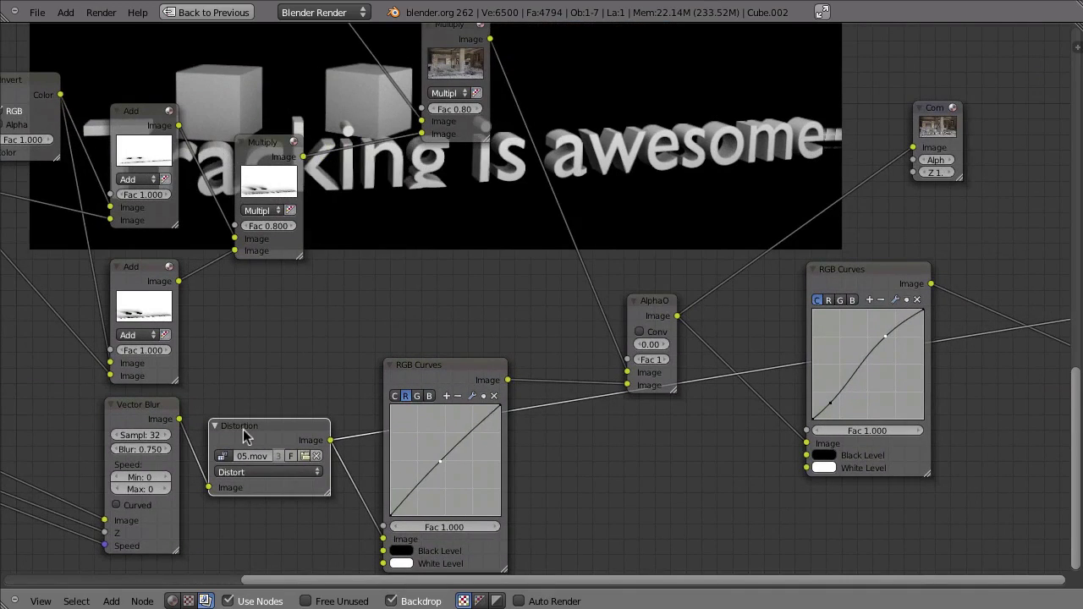
left_click_drag(250, 436, 244, 421)
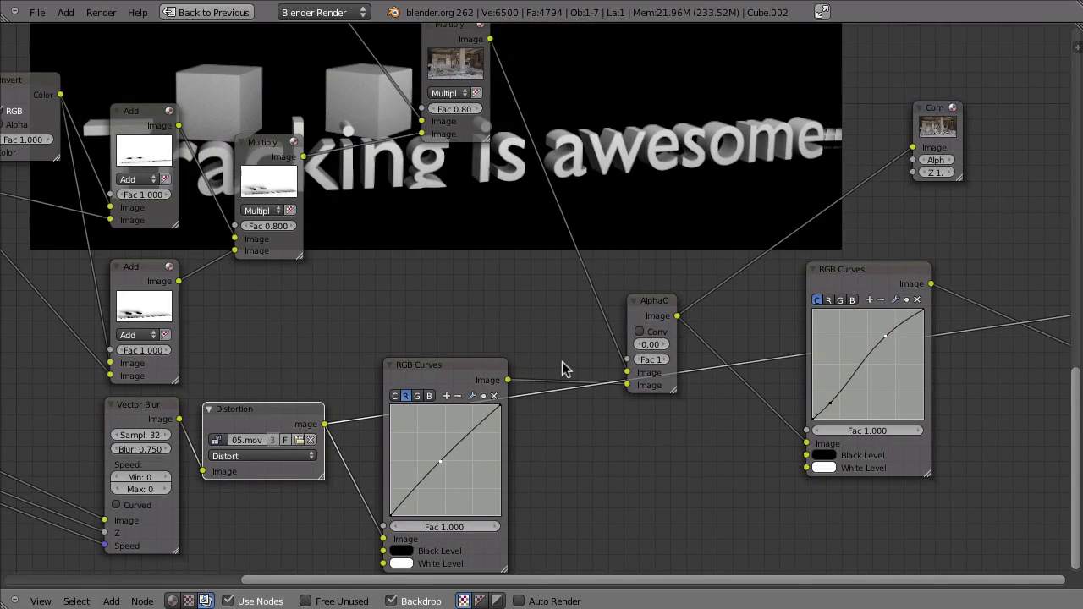
Step: Examine the 3D camera view around the frame's edge where the text is cut off, and return to the full-size node editor
key("ctrl+Up")
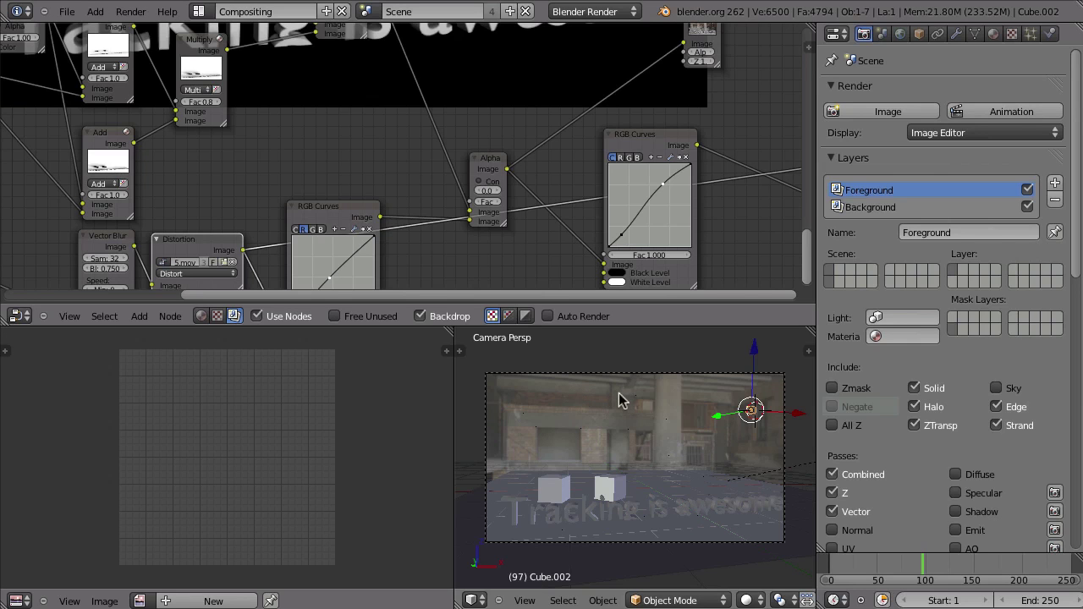
key("ctrl+Up")
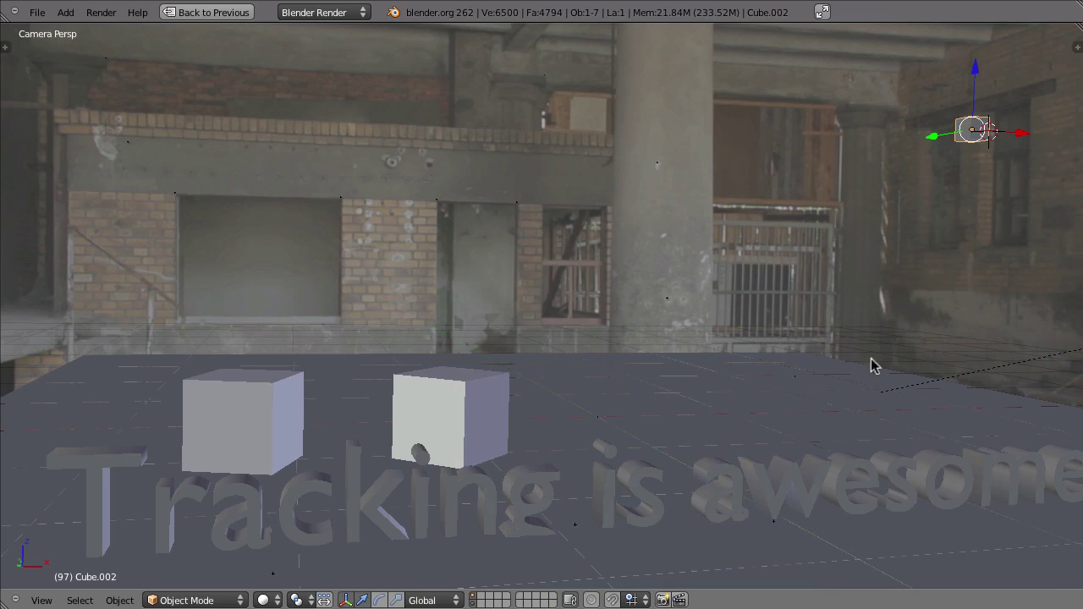
scroll(579, 434, "up", 3)
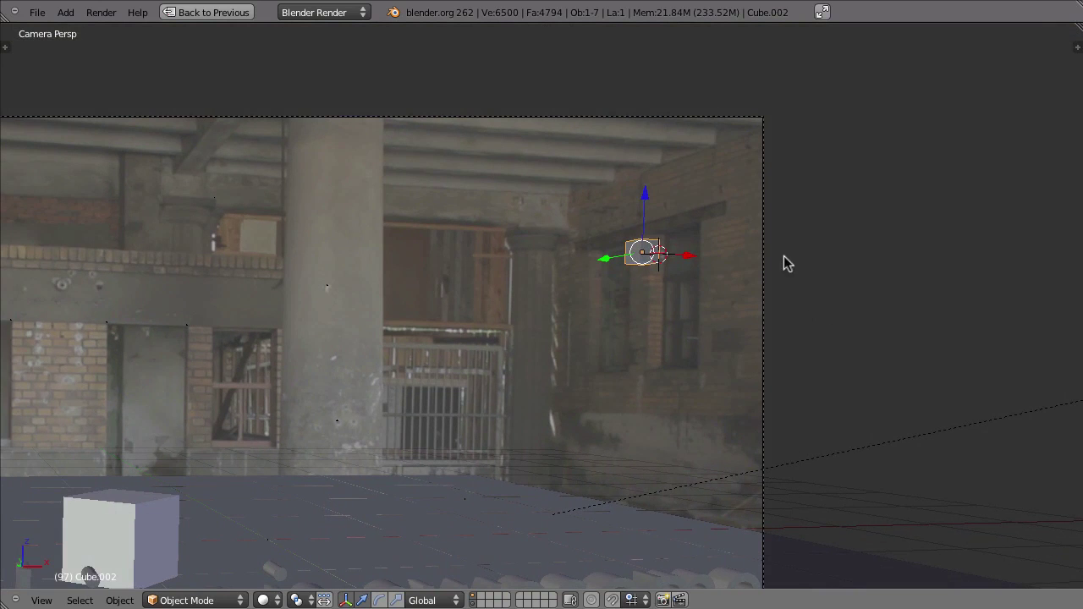
key("ctrl+Up")
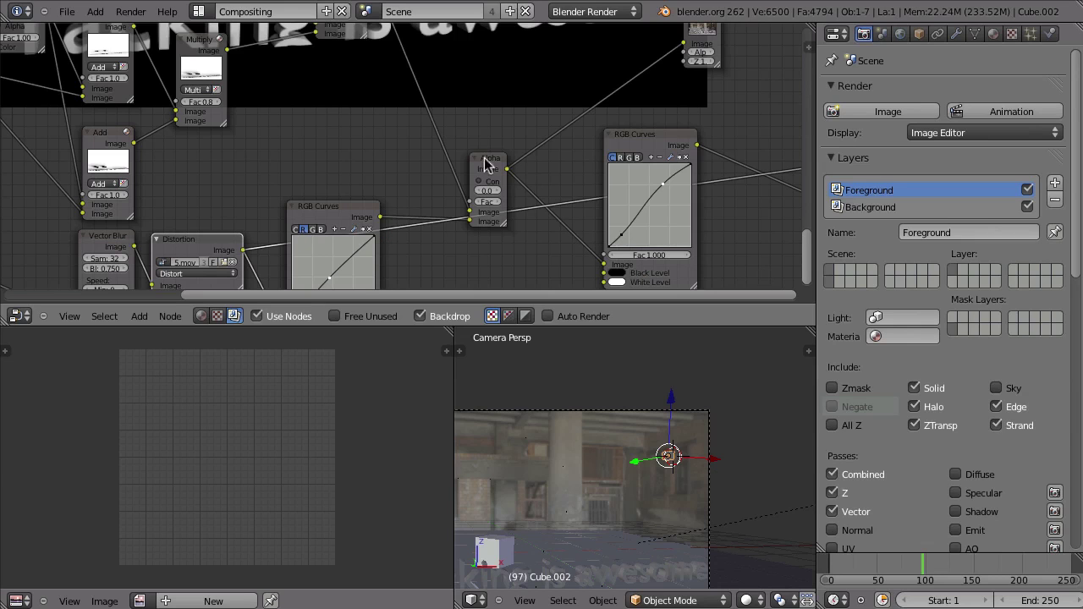
key("ctrl+Up")
Step: Duplicate the Distortion node onto the link between Movie Clip and Scale, and preview the clip before and after it in the backdrop
left_click(267, 406)
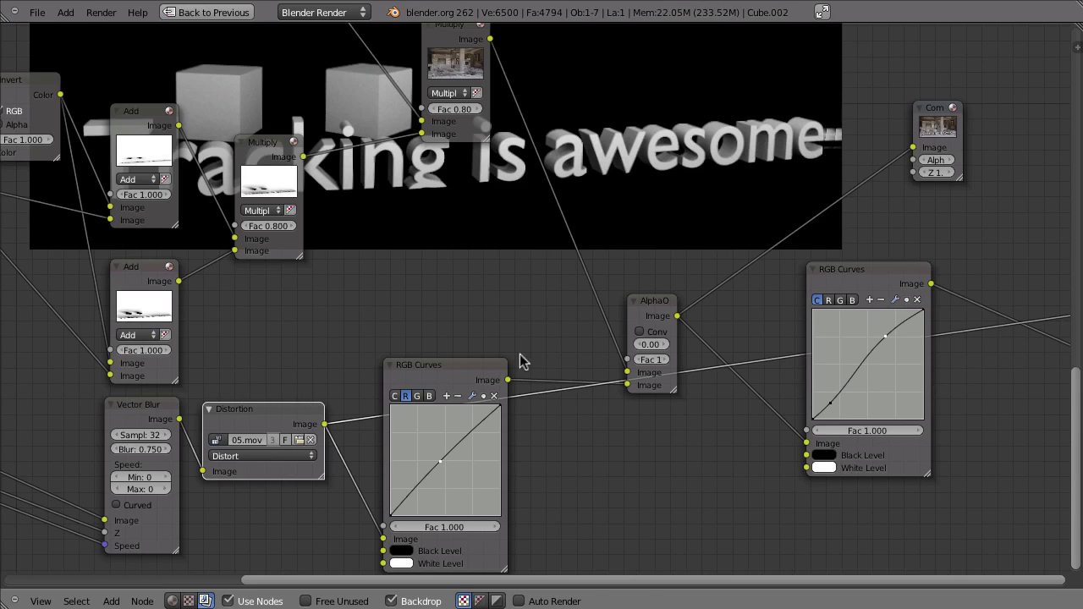
scroll(338, 368, "down", 3)
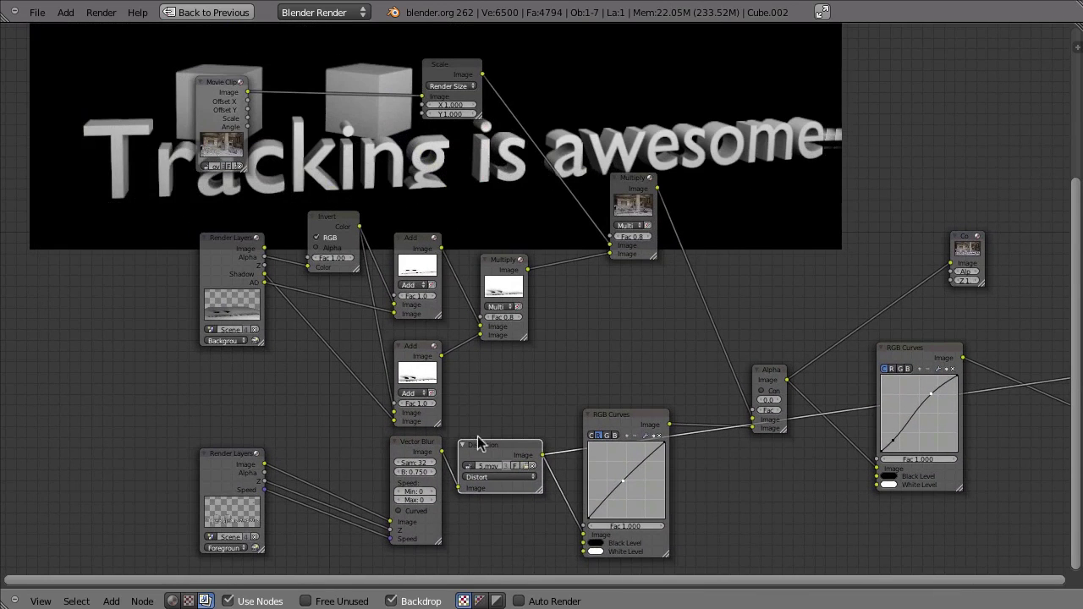
middle_click_drag(524, 383, 555, 423)
key("shift+d")
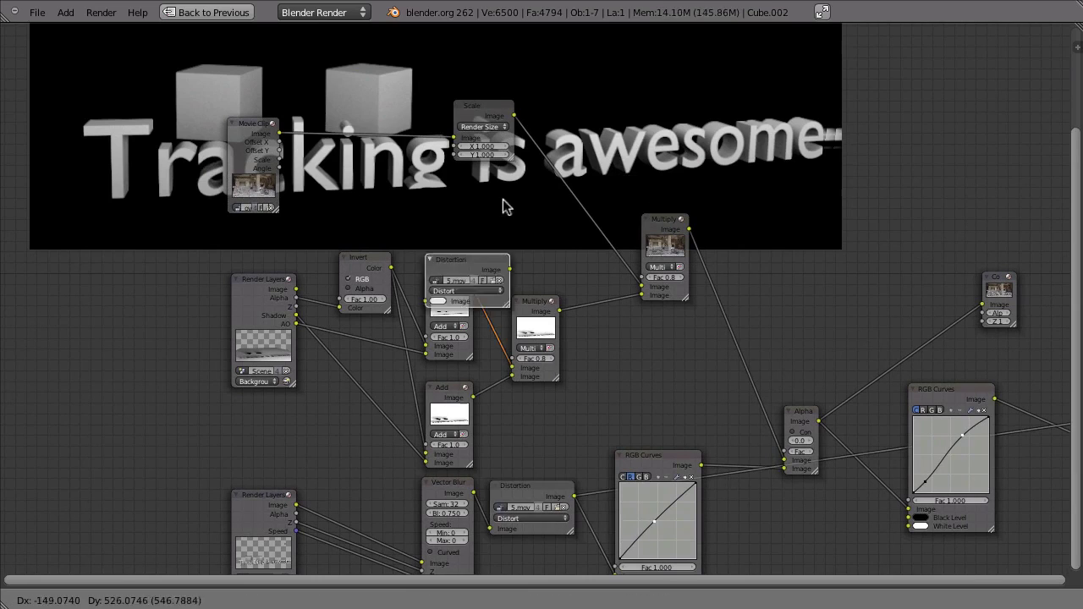
left_click(421, 119)
left_click(252, 135, "ctrl+shift")
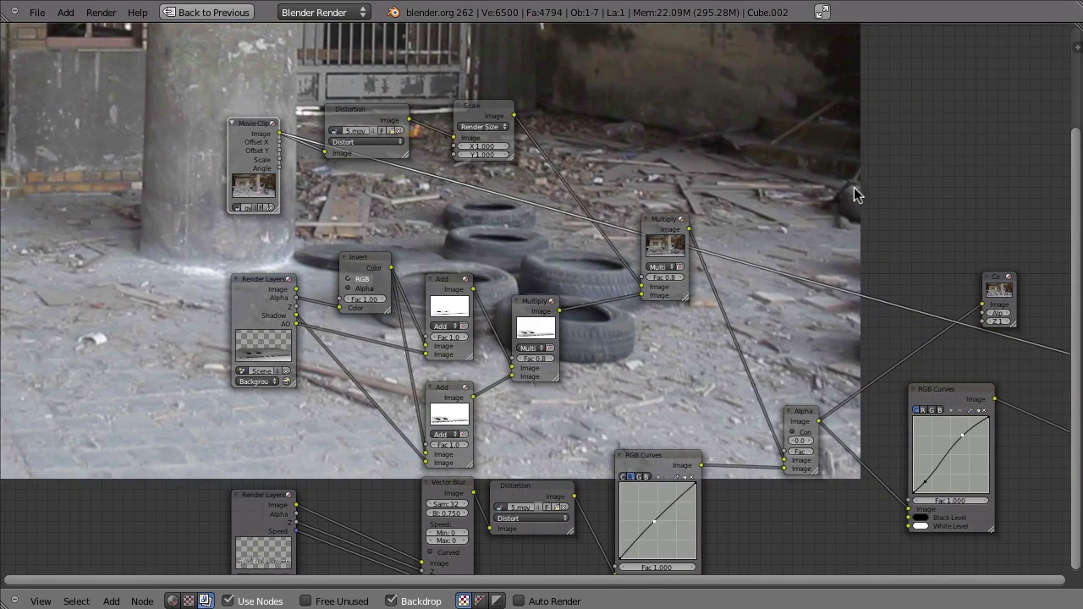
left_click(356, 115)
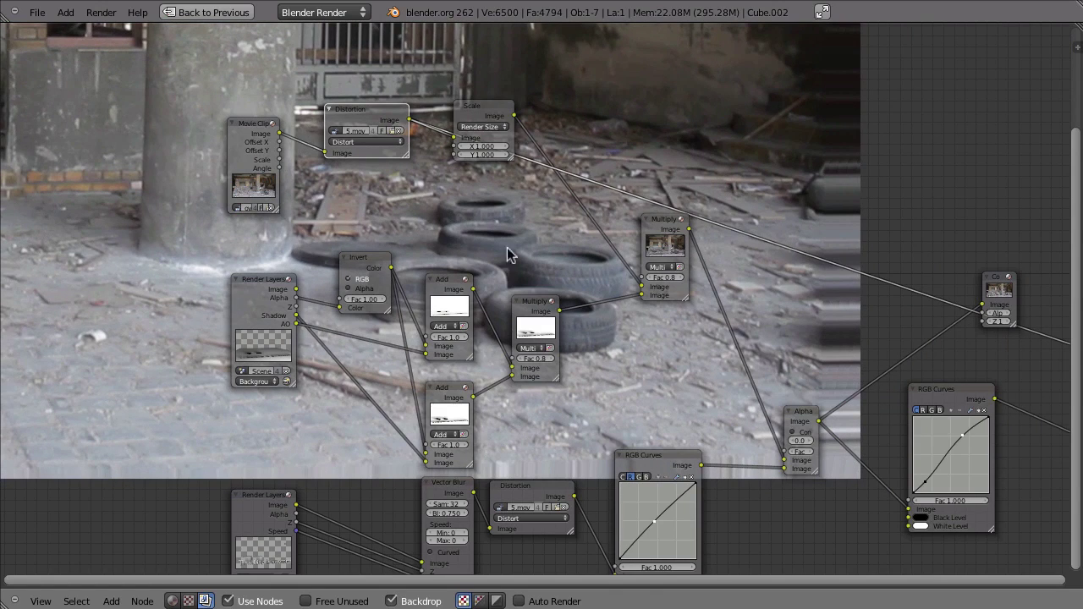
Step: Delete the Distortion node after Vector Blur and set the remaining one on the movie clip to Undistort
left_click(529, 489)
key("x")
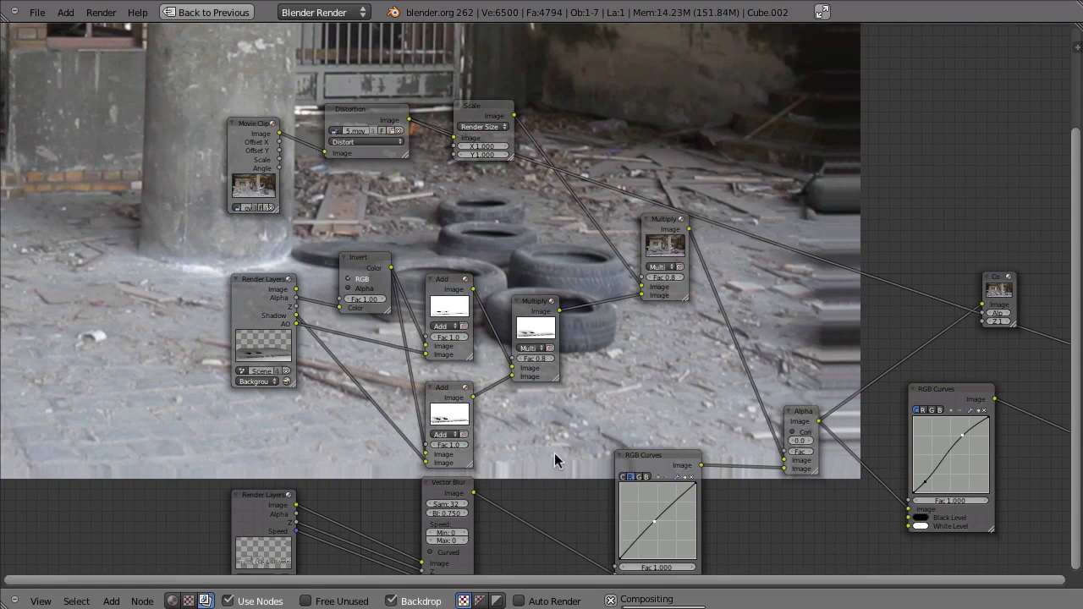
left_click(354, 142)
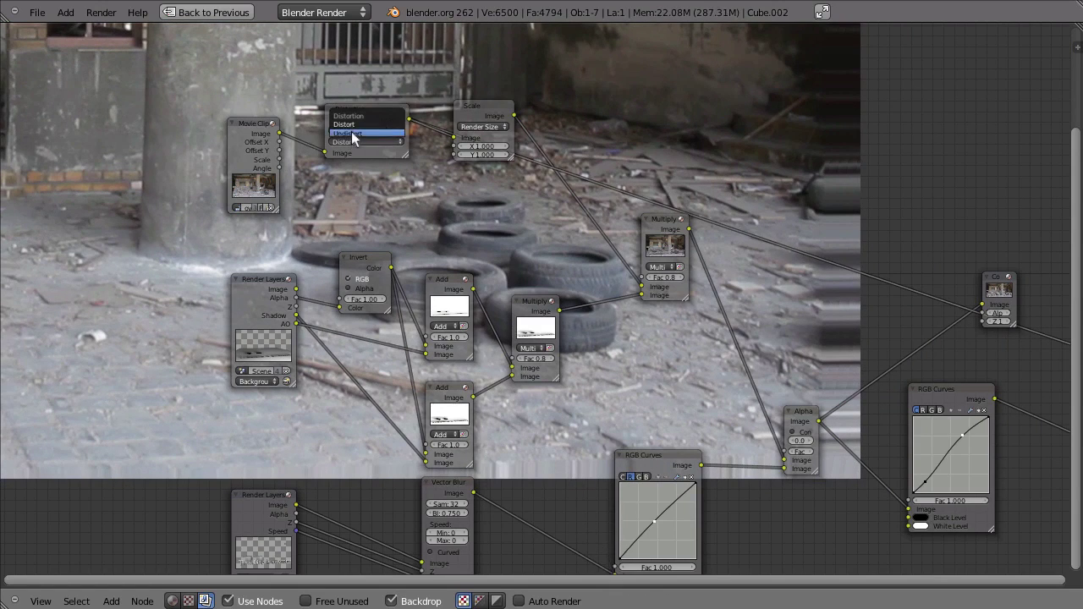
left_click(354, 132)
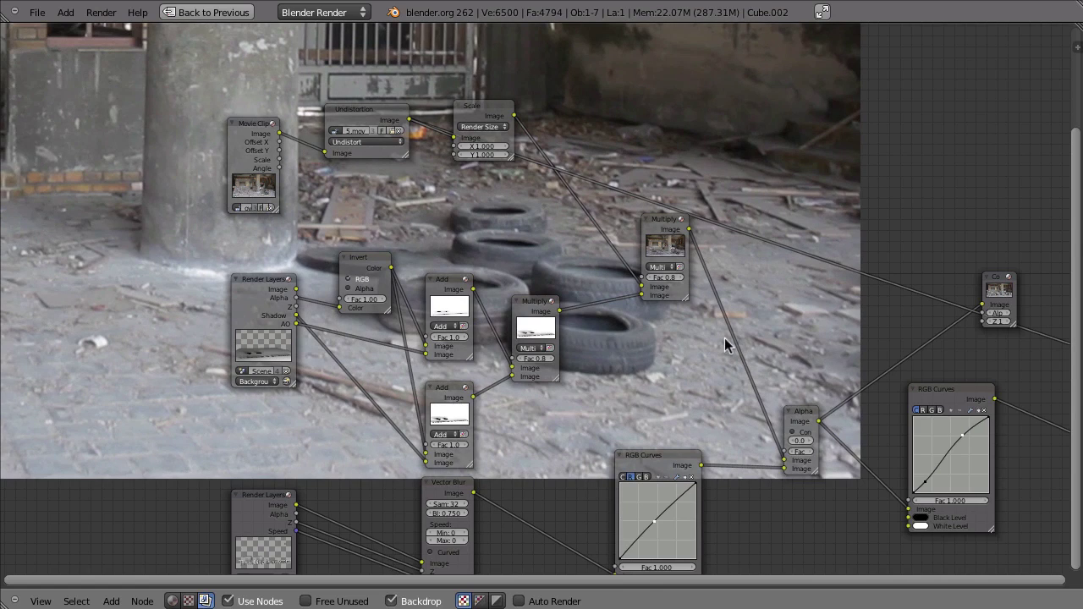
Step: Preview the Alpha Over result in the backdrop and look over the node chain from the Undistortion node to the Viewer
left_click(805, 419, "ctrl+shift")
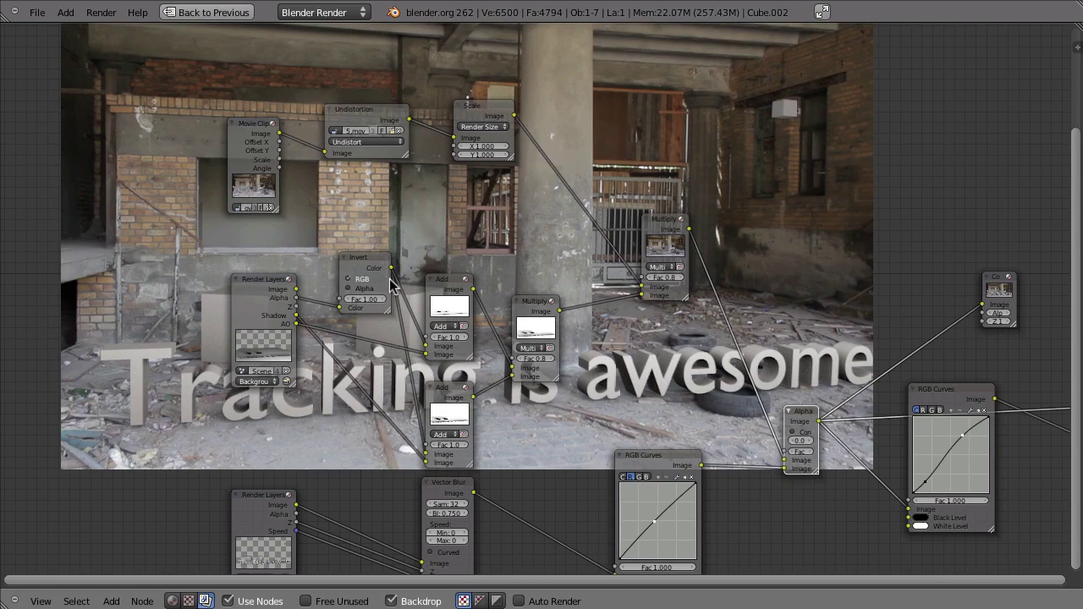
left_click(356, 120)
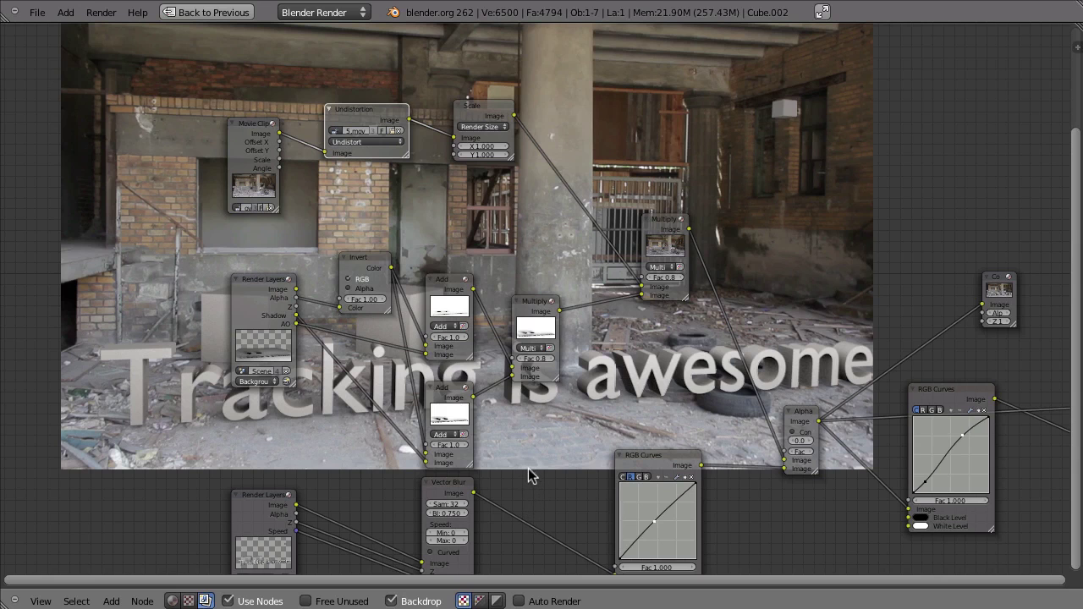
middle_click_drag(810, 449, 491, 386)
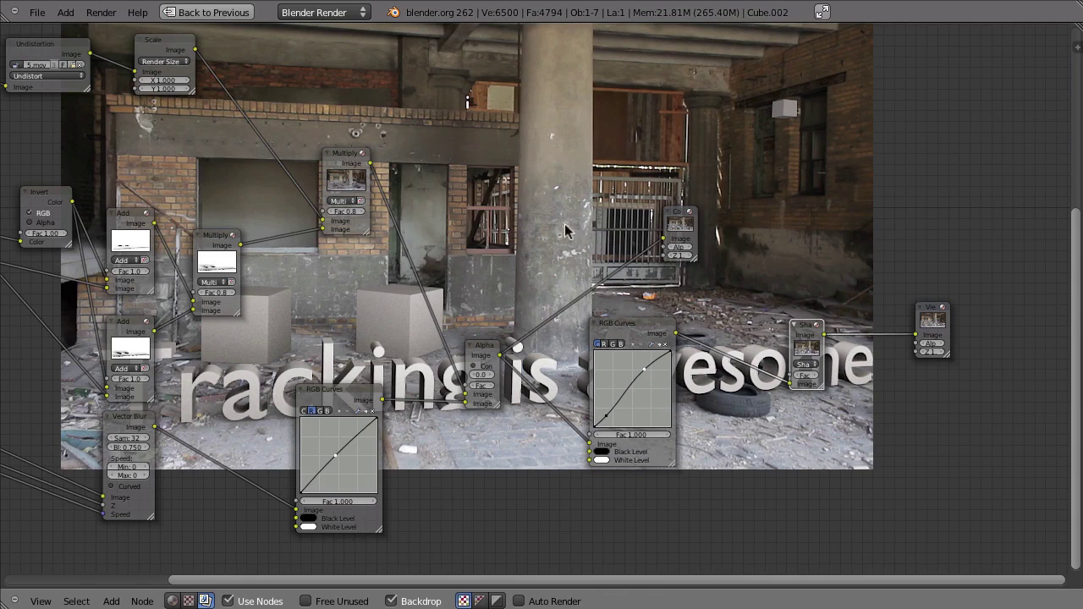
middle_click_drag(510, 357, 553, 369)
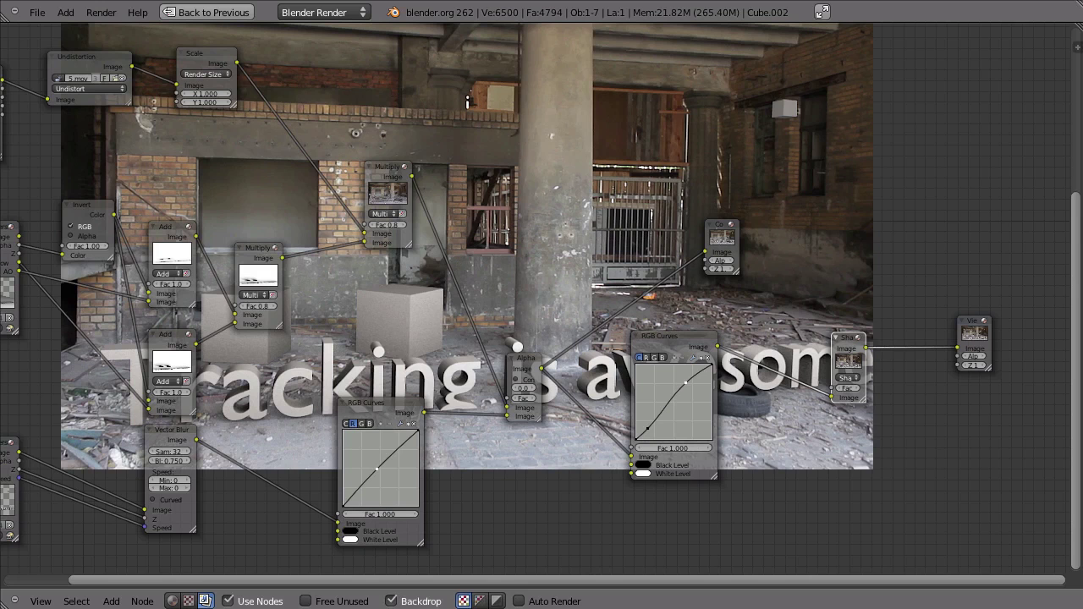
Step: Switch to the terminal window and read the r44242 commit note about FFmpeg proxy quality
key("super+Tab")
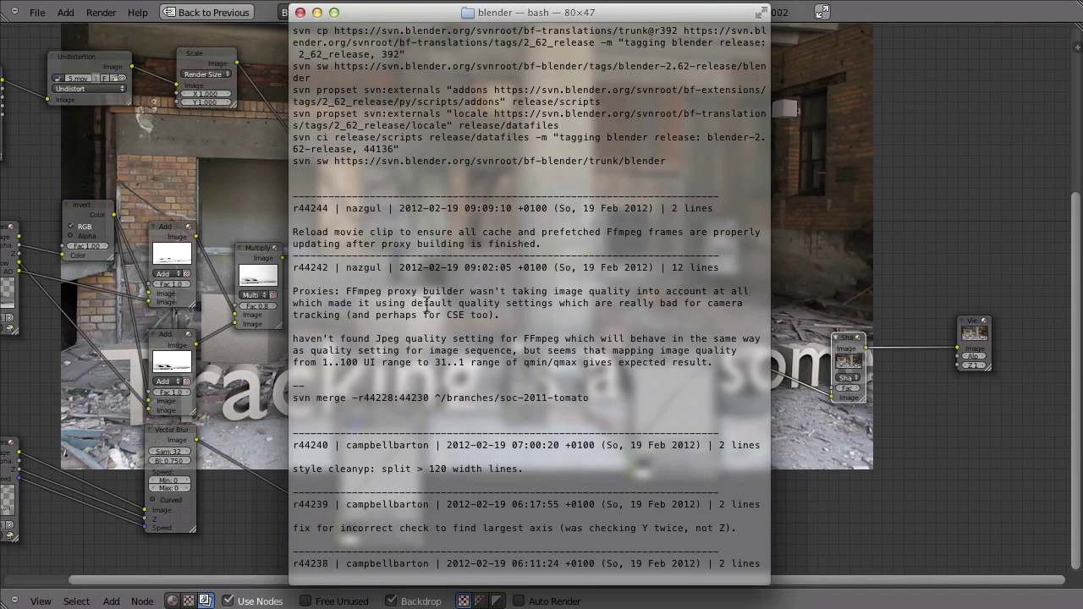
left_click_drag(294, 290, 728, 383)
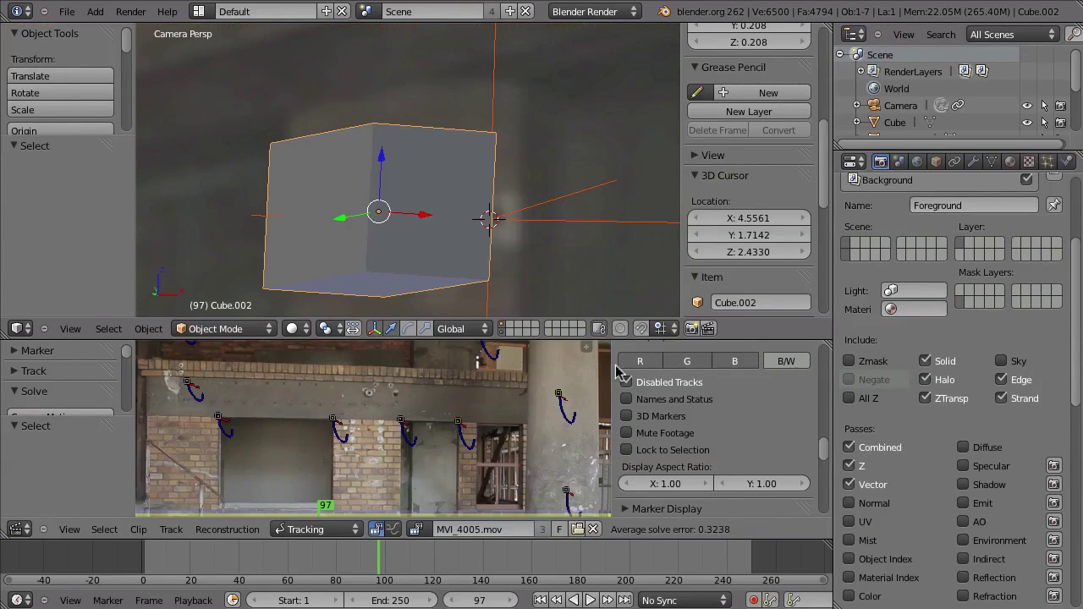
Step: Maximize the clip editor showing MVI_4005.mov and set the clip's proxy render size to Proxy size 50%
key("ctrl+Up")
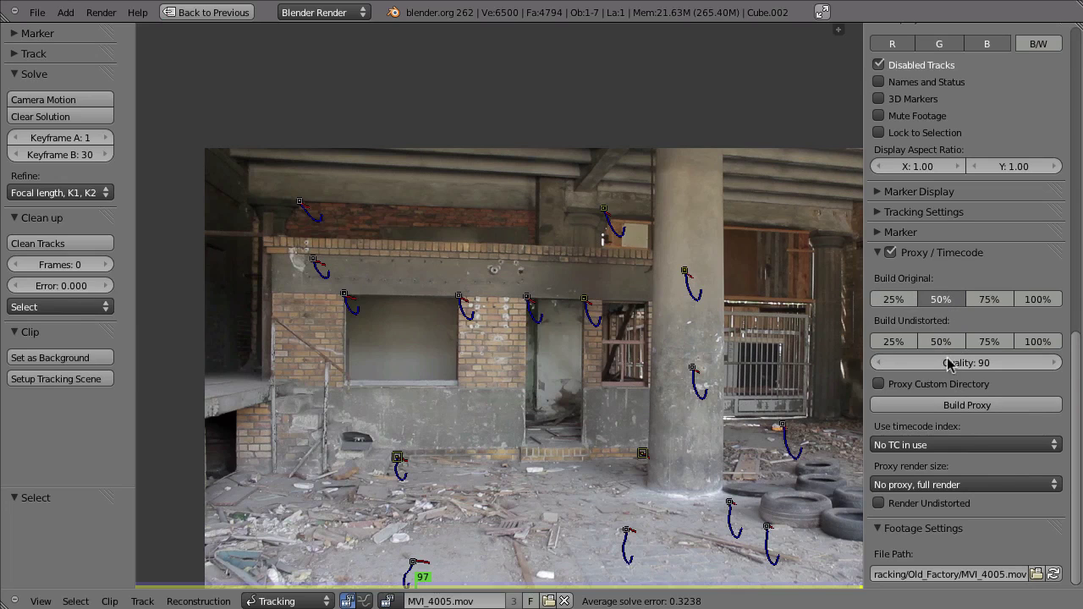
left_click(943, 300)
left_click(957, 410)
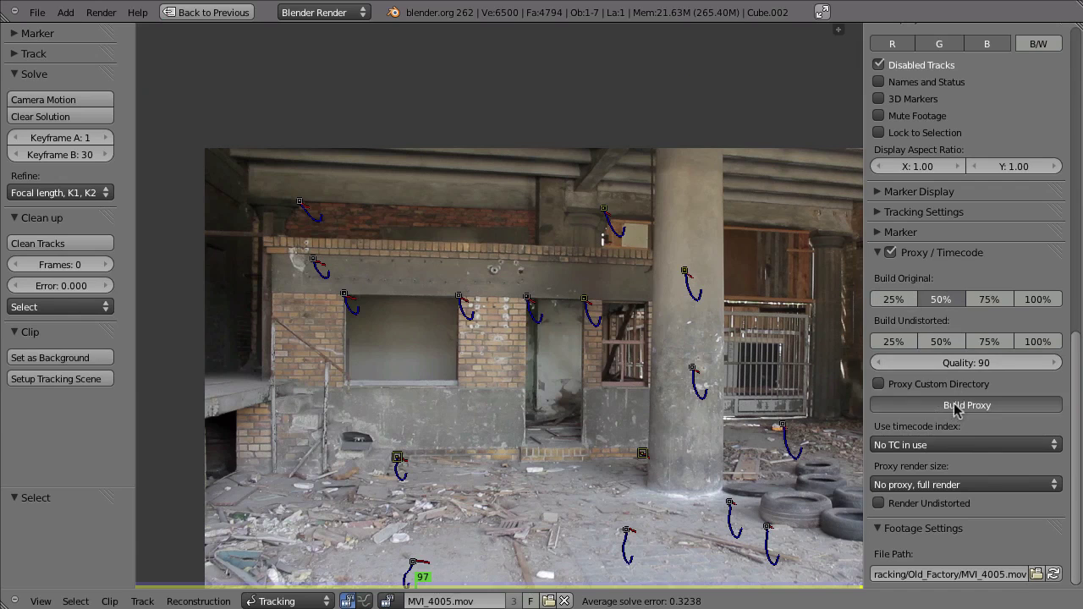
left_click(918, 492)
left_click(905, 448)
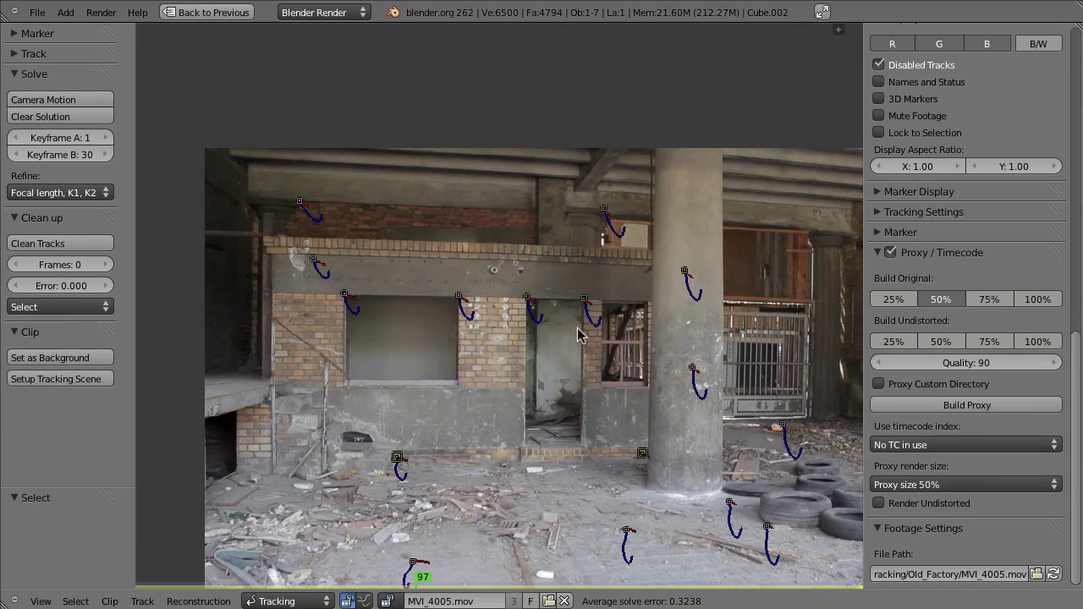
Step: Play the proxy footage at close range around the doorway to check its image quality, and return to the wider view
scroll(524, 298, "up", 4)
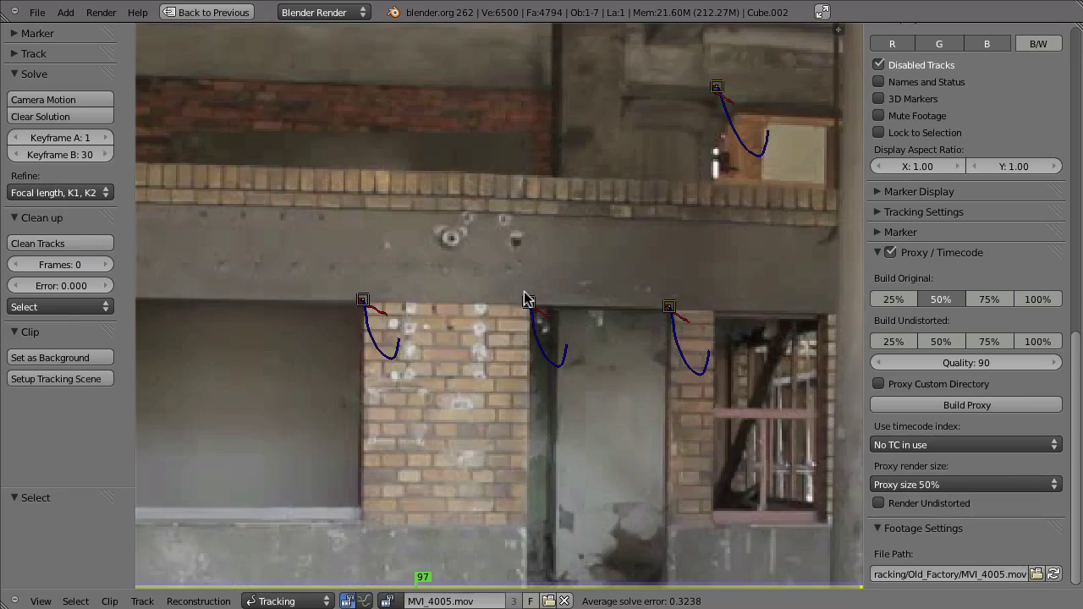
key("alt+a")
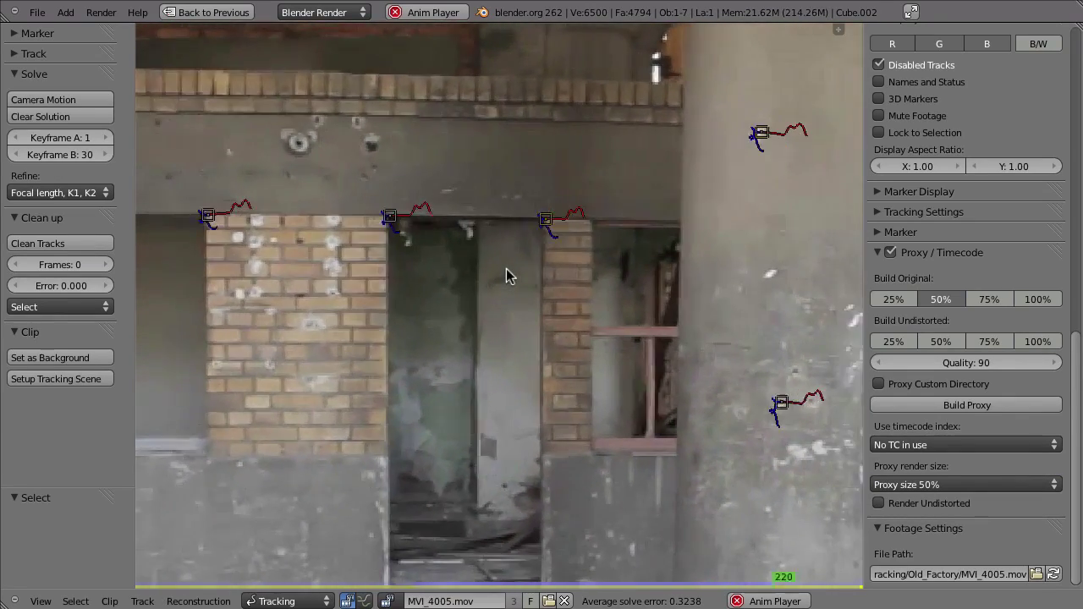
key("Escape")
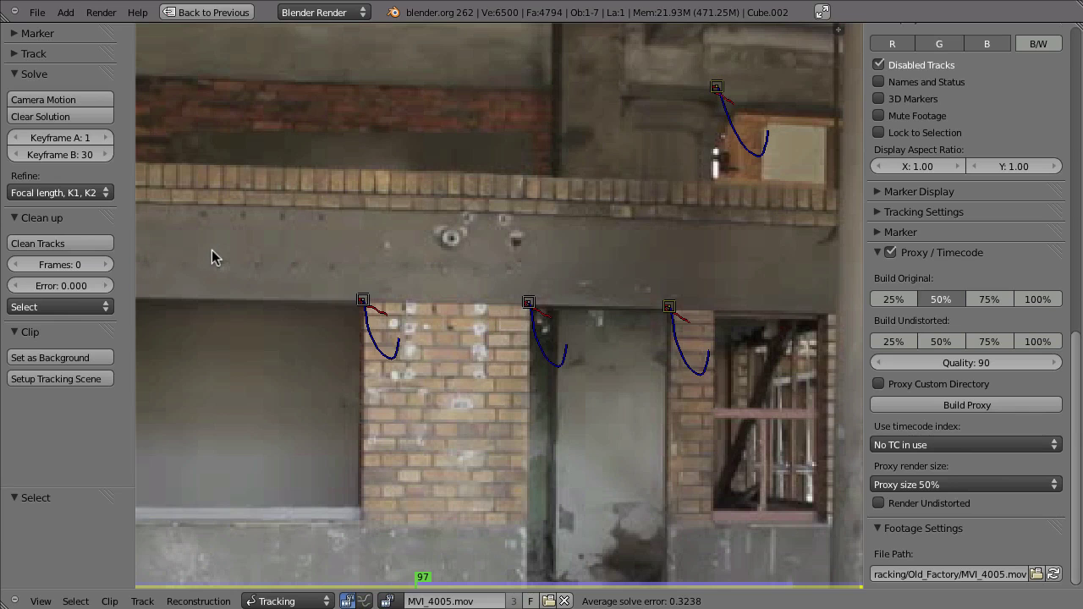
scroll(211, 250, "down", 3)
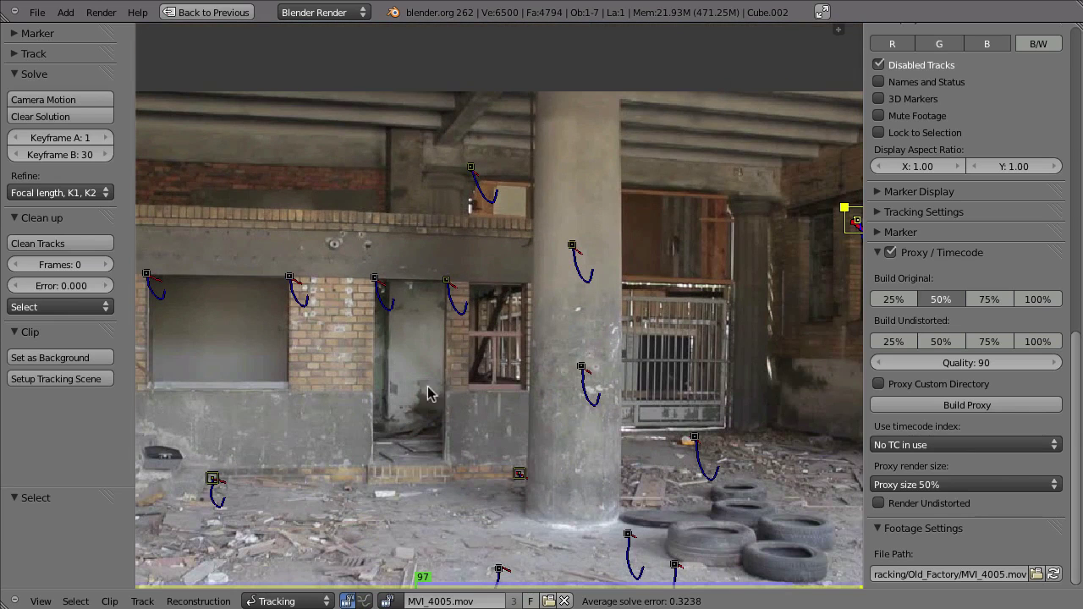